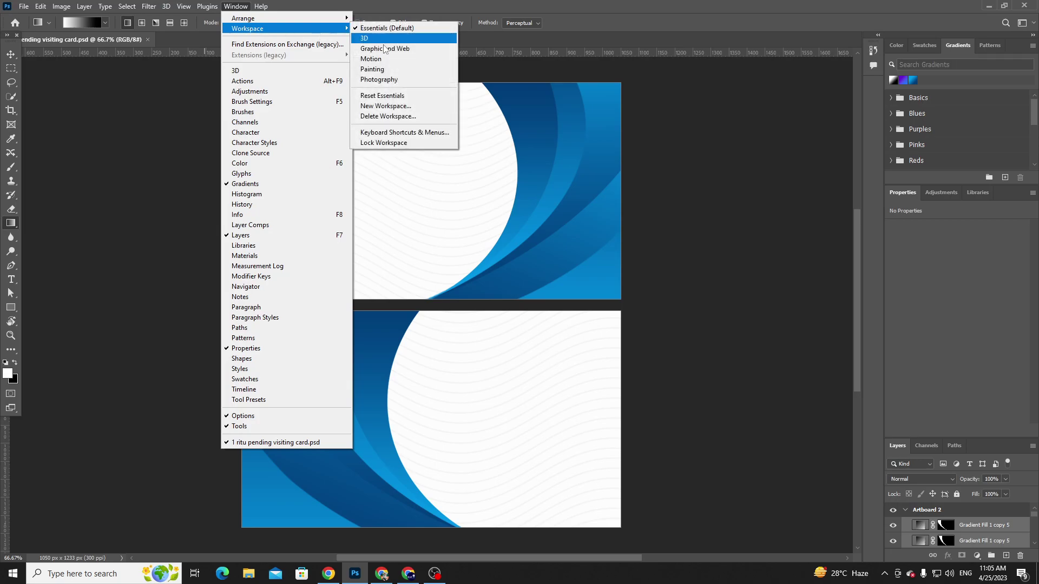
- Reset the Essentials workspace and expand the toolbar to two columns
{"action": "left_click", "coordinate": [393, 96]}
{"action": "left_click", "coordinate": [5, 37]}
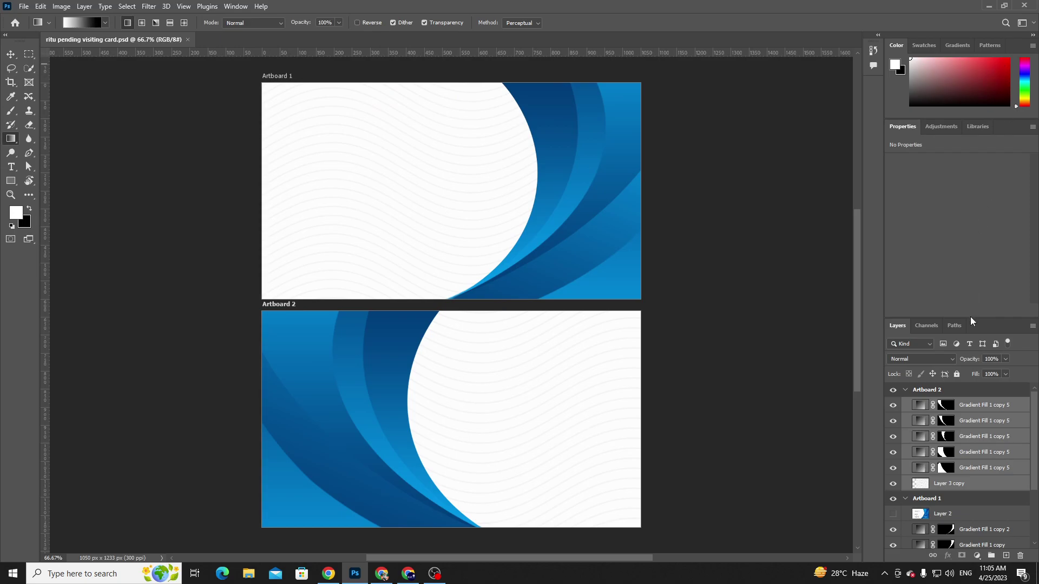
- Enlarge the Layers panel and close the Color panel group
{"action": "left_click_drag", "start_coordinate": [969, 316], "coordinate": [969, 243]}
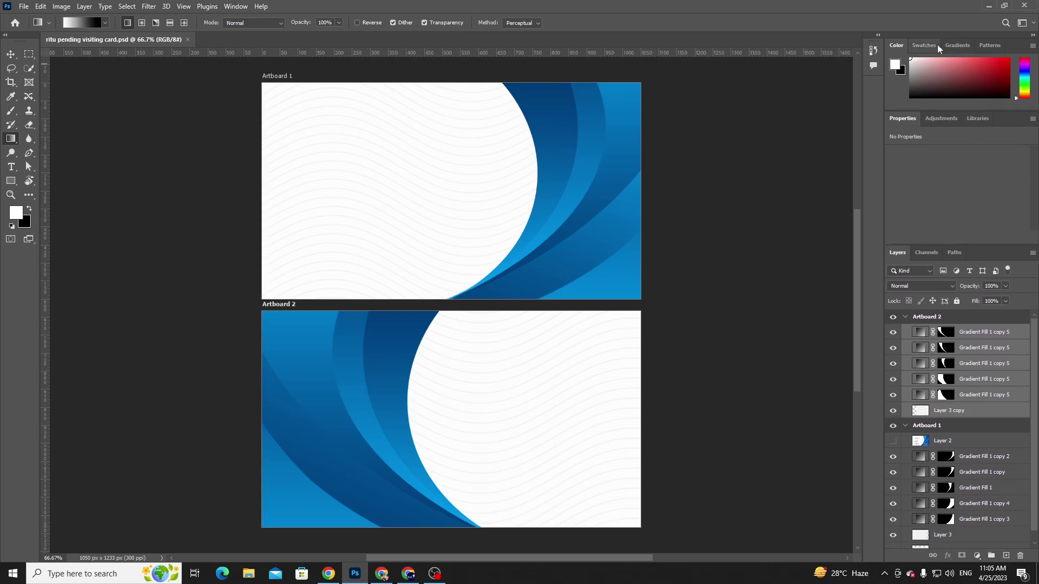
{"action": "left_click", "coordinate": [1032, 46]}
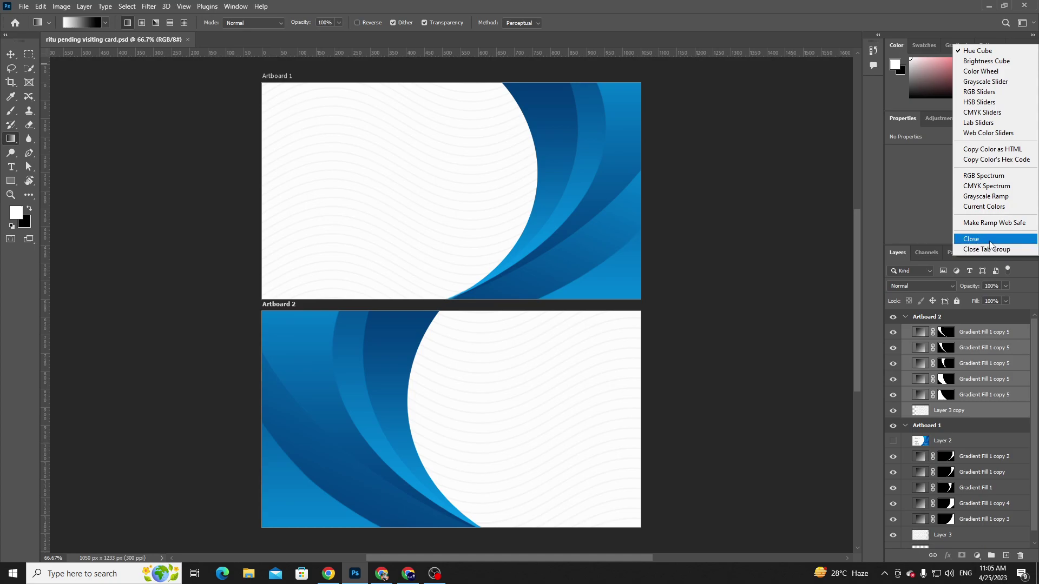
{"action": "left_click", "coordinate": [983, 241]}
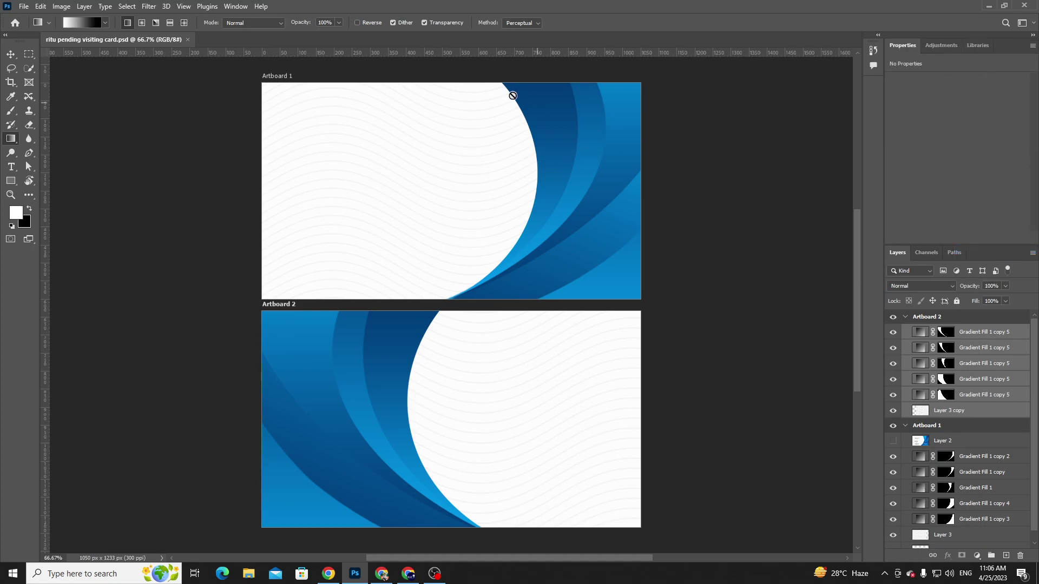
- Try moving the dark blue gradient shape on Artboard 1 with the Move tool, and undo the move
{"action": "left_click", "coordinate": [9, 55]}
{"action": "left_click_drag", "start_coordinate": [547, 146], "coordinate": [587, 169]}
{"action": "key", "text": "ctrl+z"}
{"action": "left_click", "coordinate": [760, 143]}
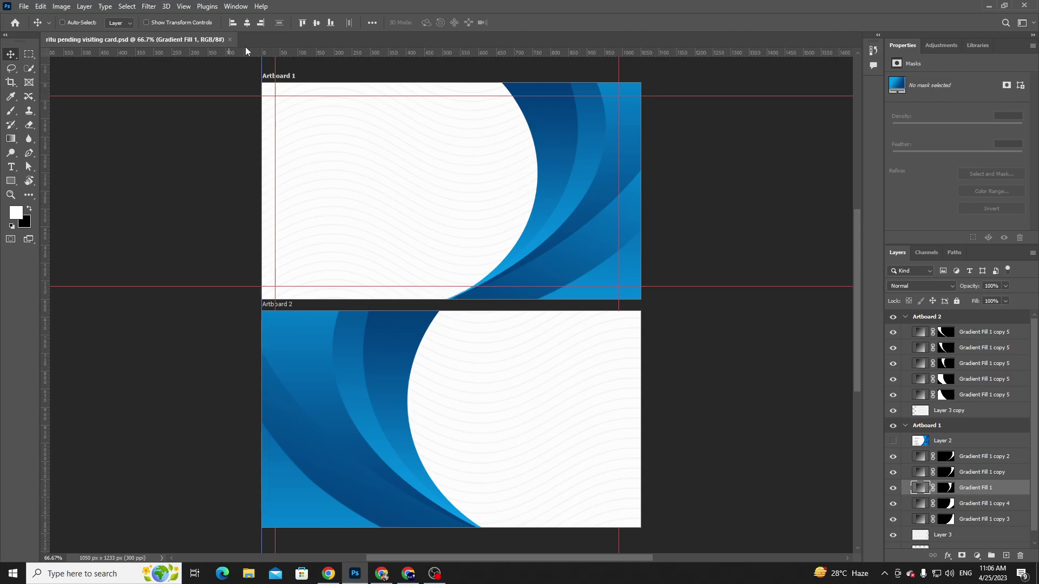
- Create a new 996 x 724 px RGB document at 72 ppi with a white background
{"action": "key", "text": "ctrl+n"}
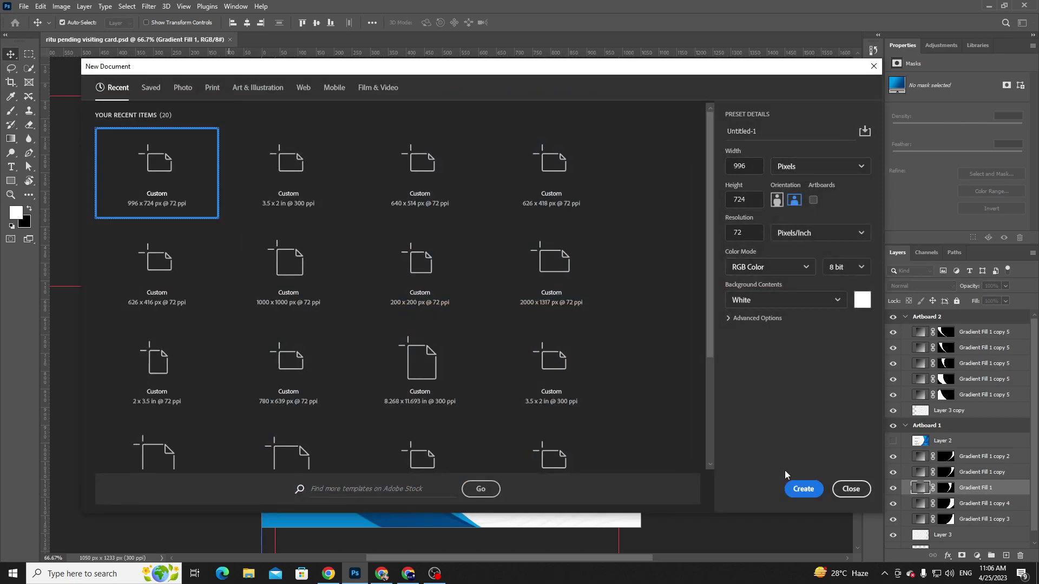
{"action": "left_click", "coordinate": [803, 488]}
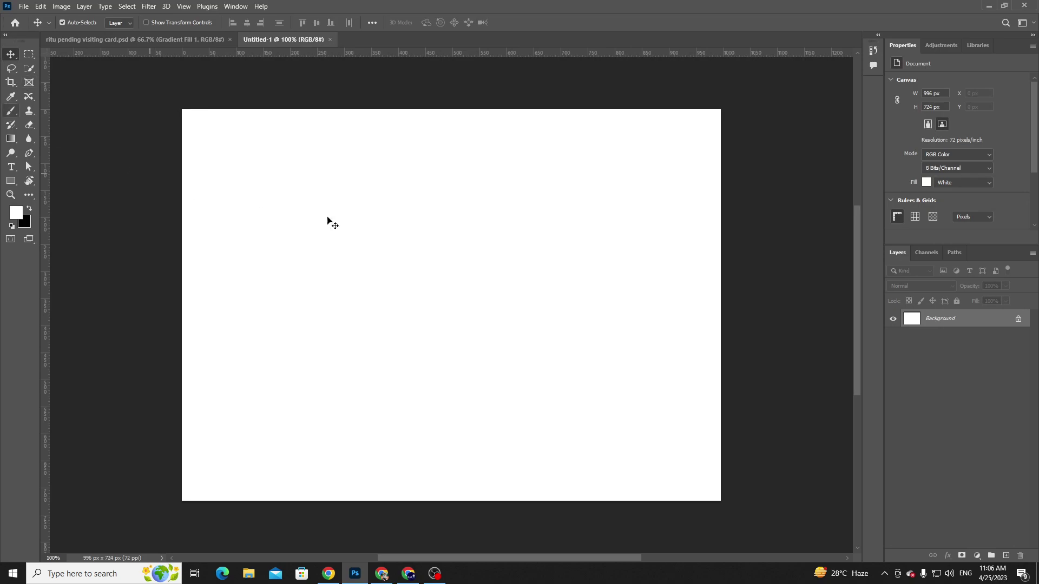
- Switch to Chrome, search Google for "nature" and look through the image results
{"action": "left_click", "coordinate": [408, 573]}
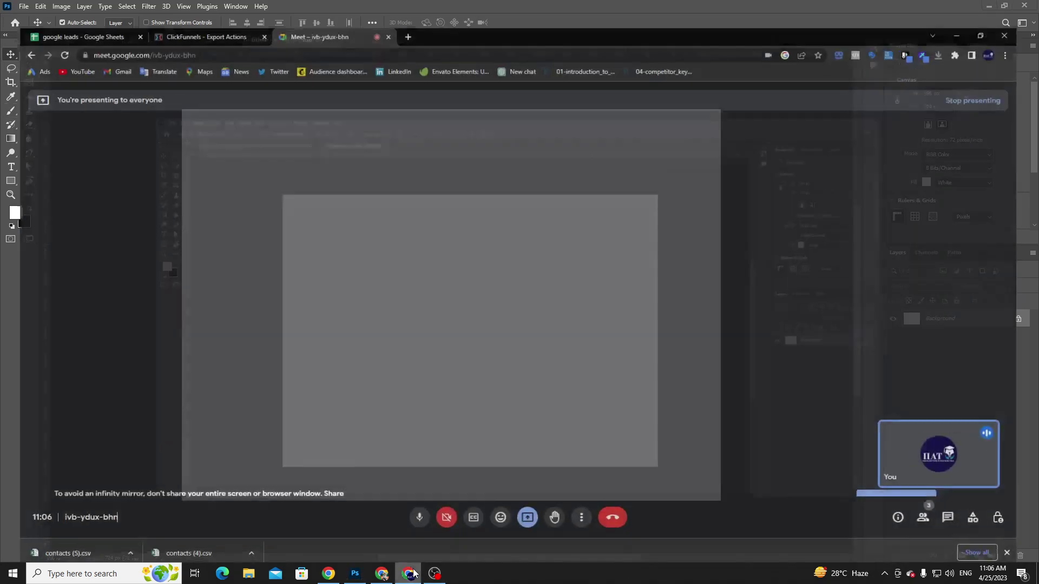
{"action": "left_click", "coordinate": [382, 573]}
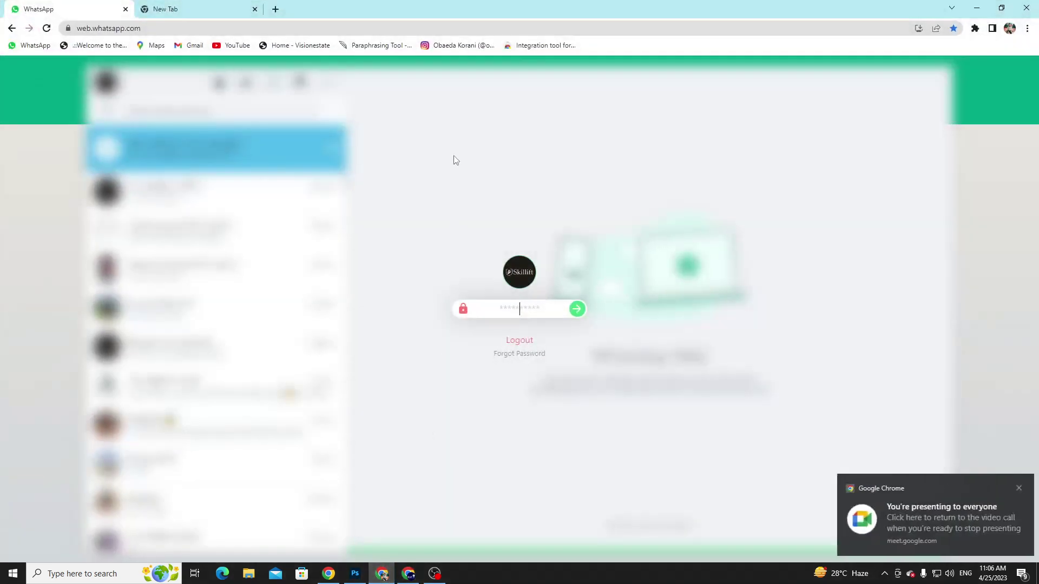
{"action": "left_click", "coordinate": [192, 5]}
{"action": "left_click", "coordinate": [262, 28]}
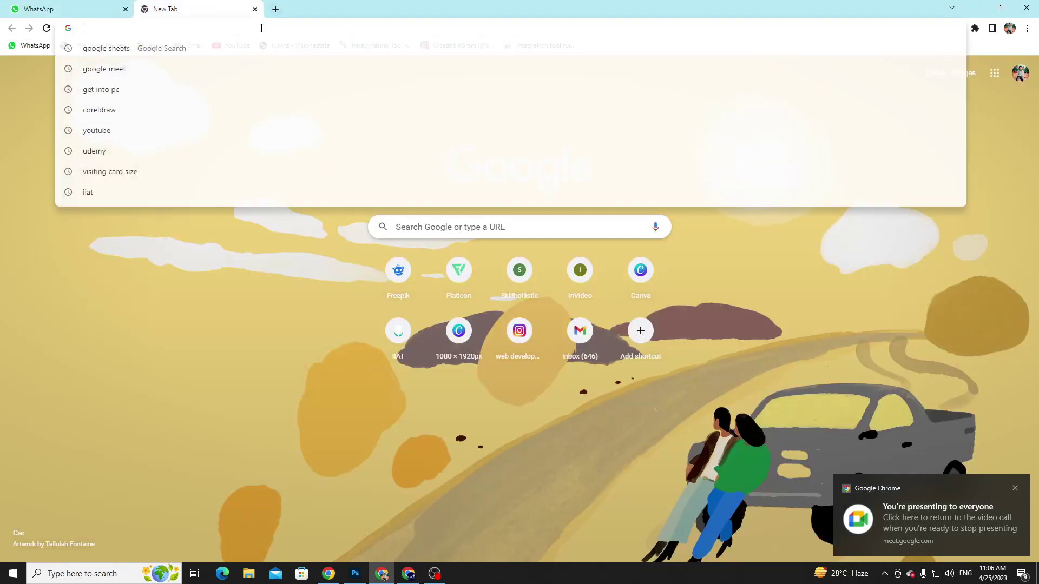
{"action": "type", "text": "nature"}
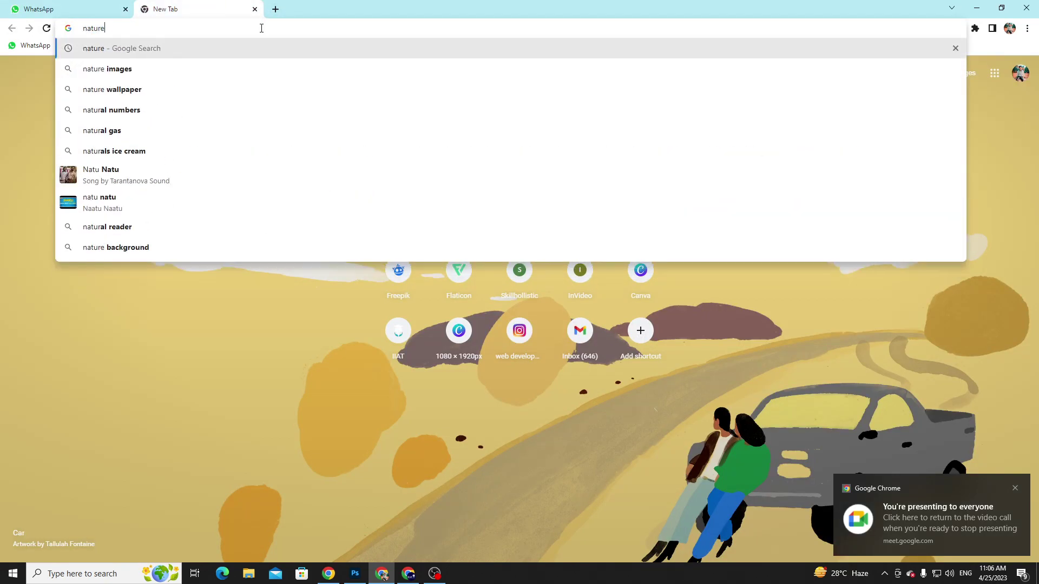
{"action": "key", "text": "Return"}
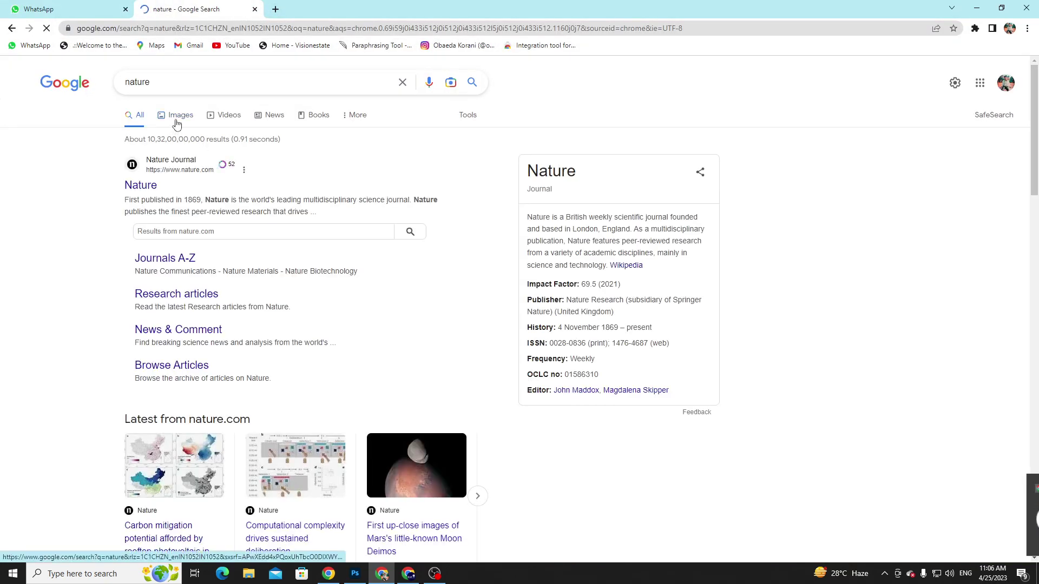
{"action": "left_click", "coordinate": [176, 115]}
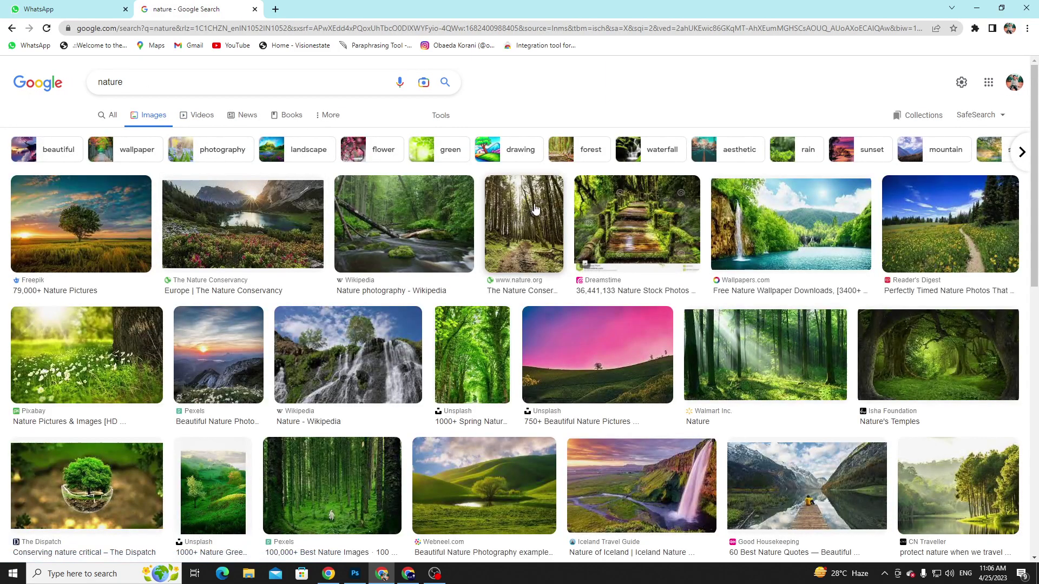
{"action": "scroll", "coordinate": [518, 229], "scroll_direction": "down", "scroll_amount": 2}
{"action": "scroll", "coordinate": [518, 230], "scroll_direction": "down", "scroll_amount": 6}
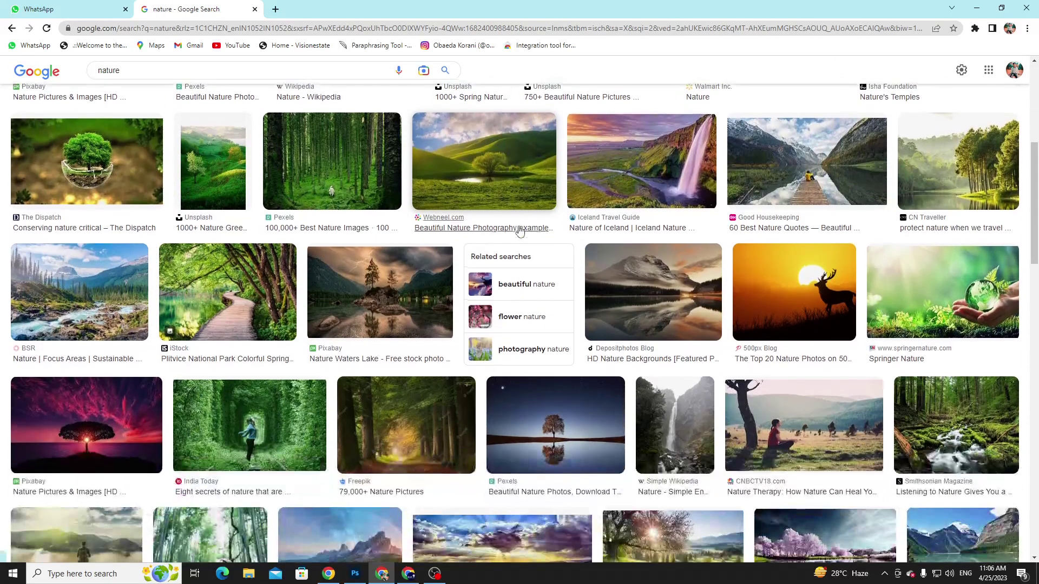
{"action": "scroll", "coordinate": [855, 169], "scroll_direction": "down", "scroll_amount": 2}
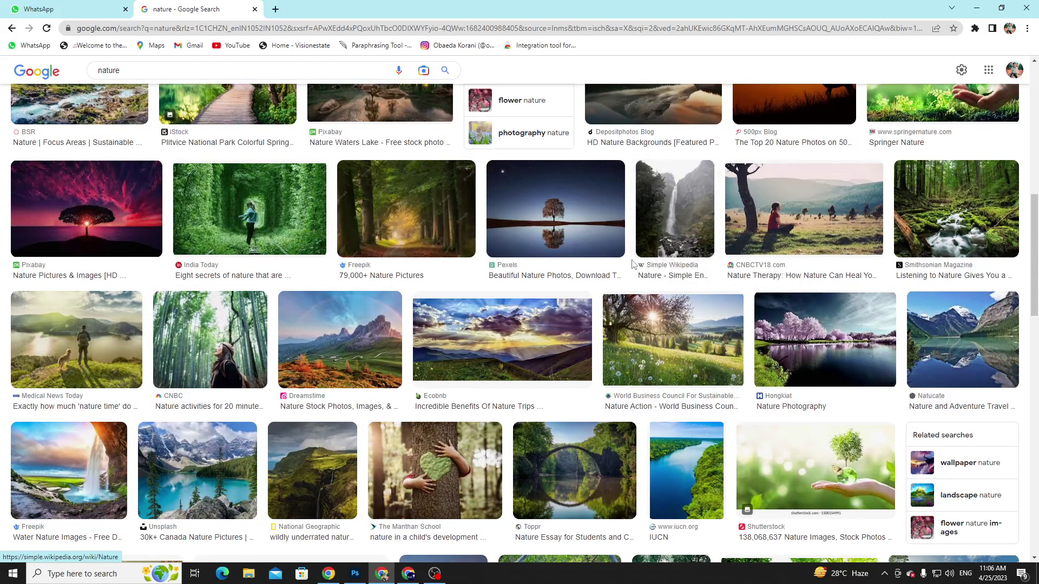
{"action": "scroll", "coordinate": [614, 297], "scroll_direction": "up", "scroll_amount": 10}
- Switch to the iiat Chrome profile and open the Envato Elements site through a search for "envato elements"
{"action": "left_click", "coordinate": [1013, 70]}
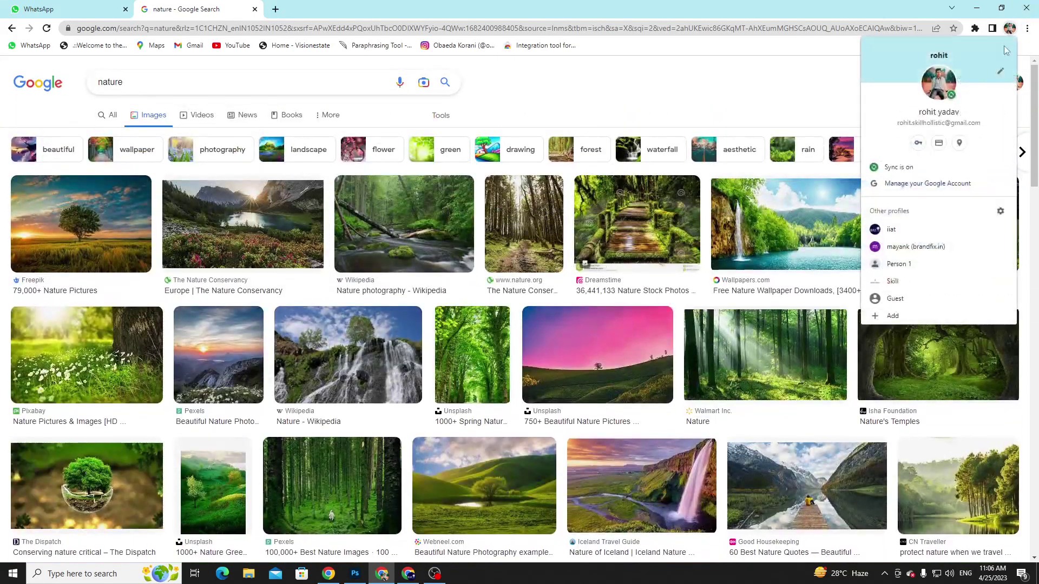
{"action": "left_click", "coordinate": [914, 229]}
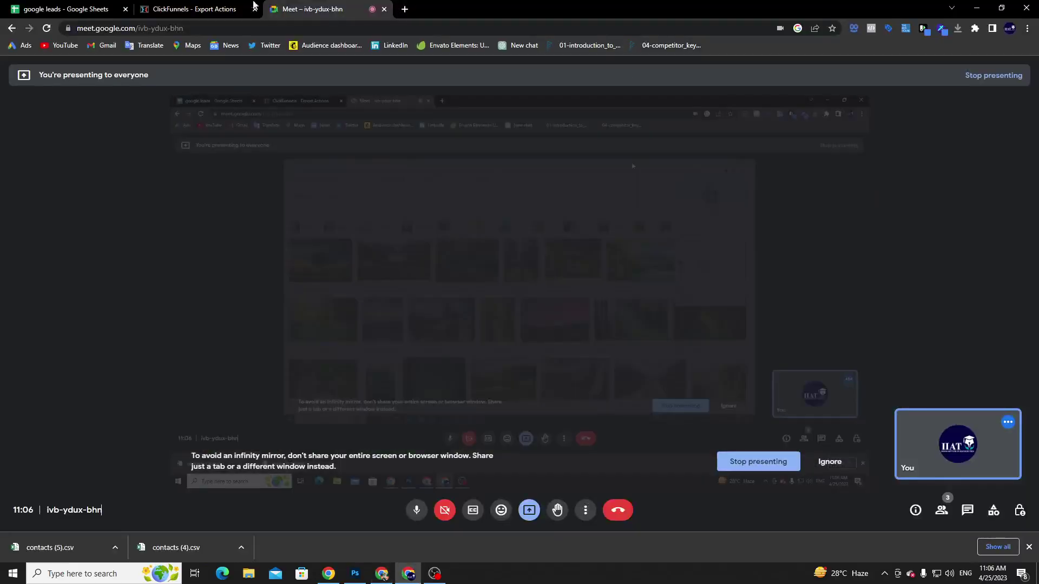
{"action": "left_click", "coordinate": [405, 9]}
{"action": "type", "text": "envato"}
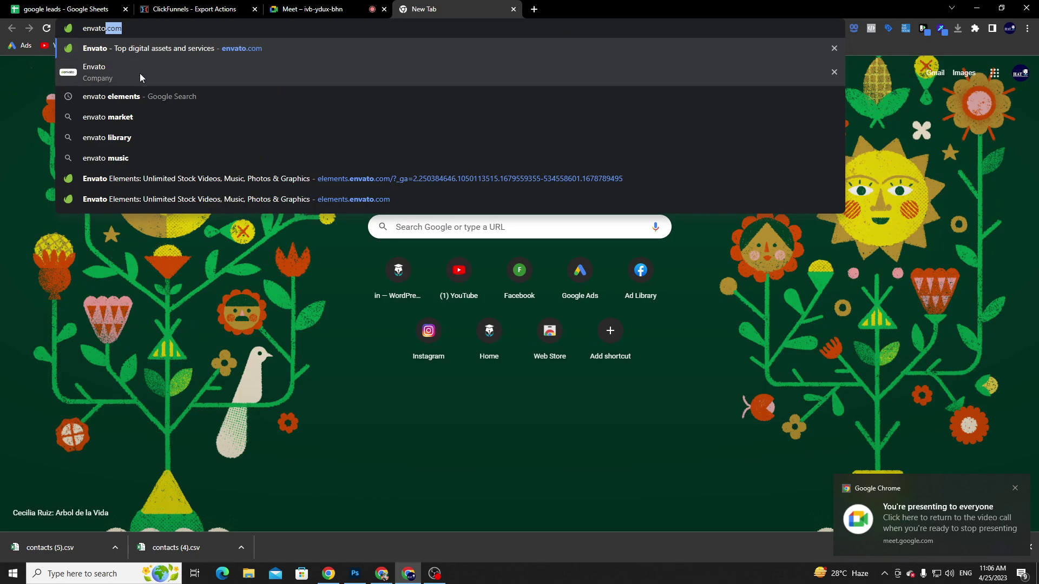
{"action": "left_click", "coordinate": [145, 97]}
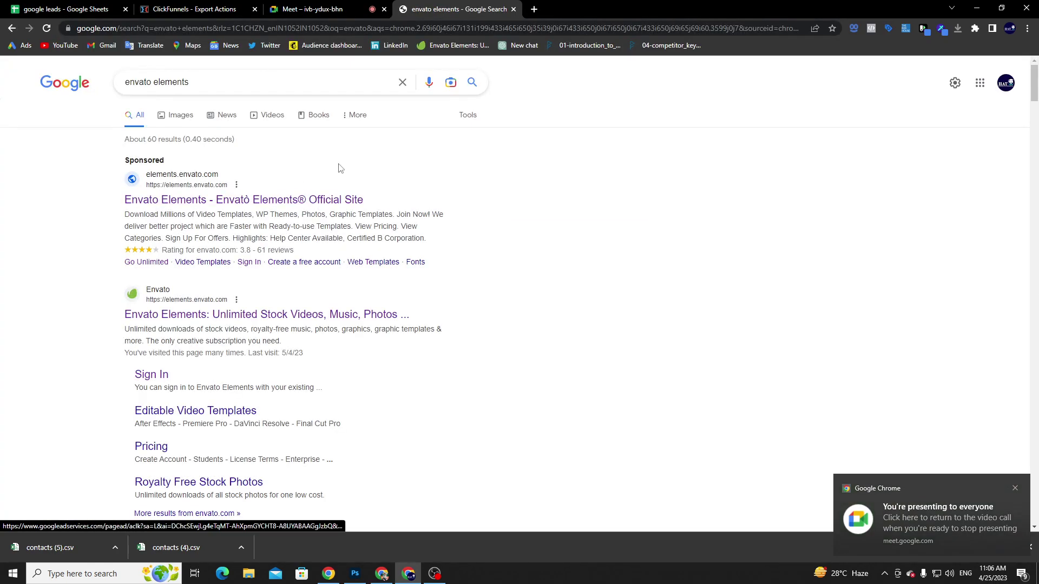
{"action": "left_click", "coordinate": [300, 202]}
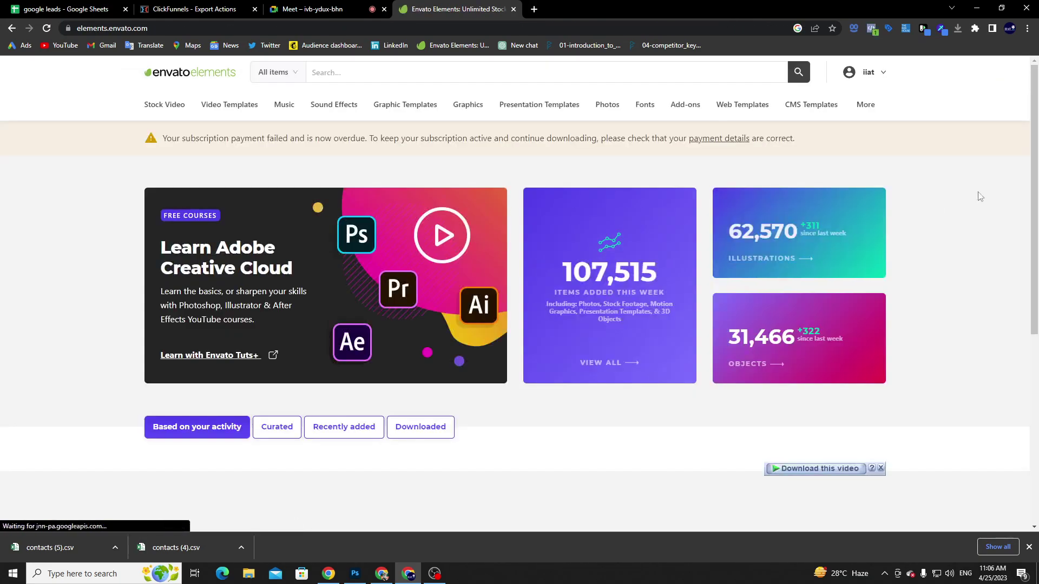
- Search Envato Elements for "nature" and restrict the results to Photos
{"action": "left_click", "coordinate": [364, 72]}
{"action": "type", "text": "nature"}
{"action": "key", "text": "Return"}
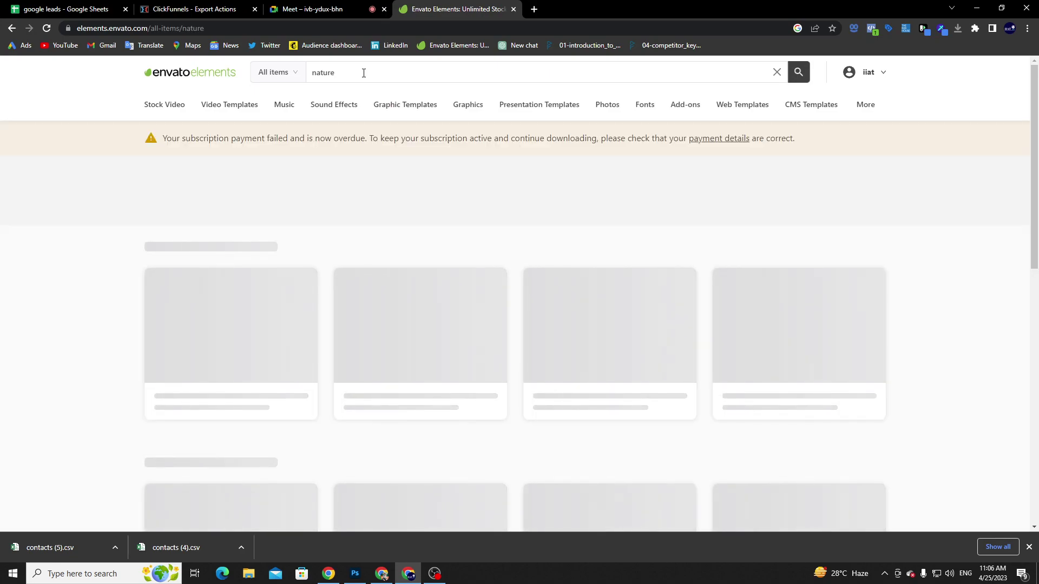
{"action": "left_click", "coordinate": [271, 77]}
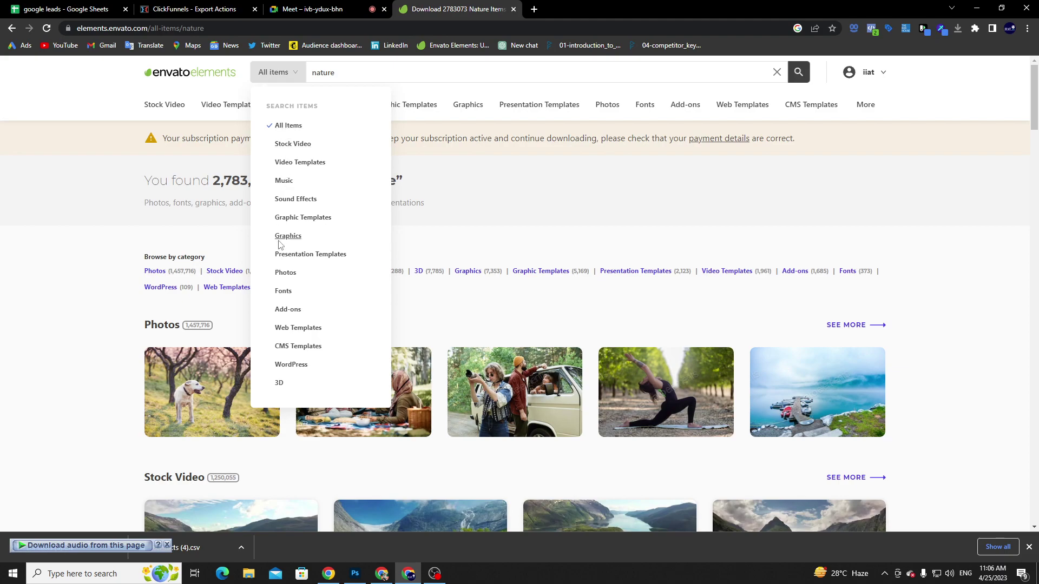
{"action": "left_click", "coordinate": [286, 275]}
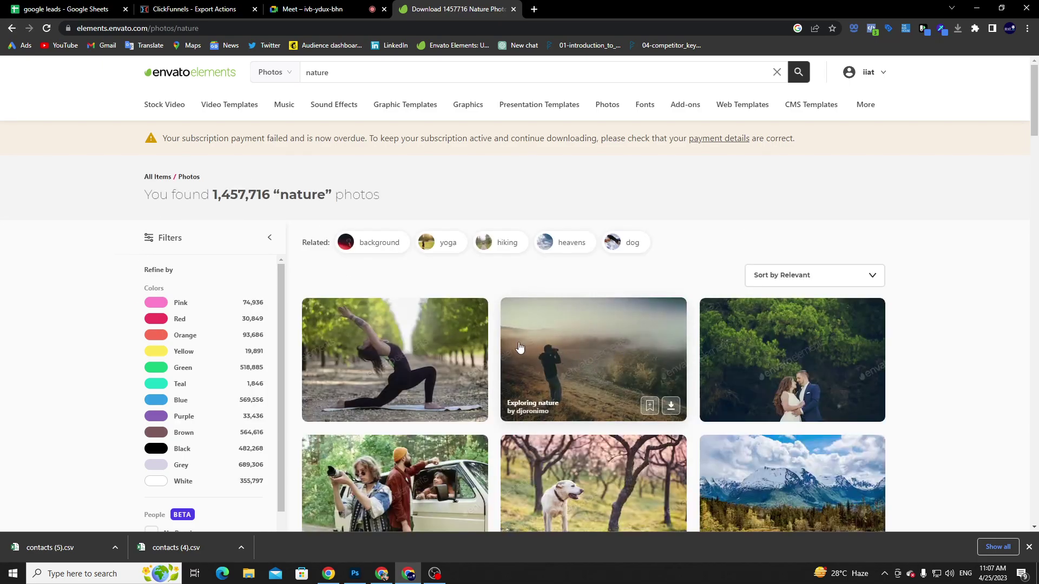
- Browse the nature photo results and open the page of the photo showing the Carpathians in the hills
{"action": "scroll", "coordinate": [587, 347], "scroll_direction": "down", "scroll_amount": 2}
{"action": "scroll", "coordinate": [852, 256], "scroll_direction": "down", "scroll_amount": 1}
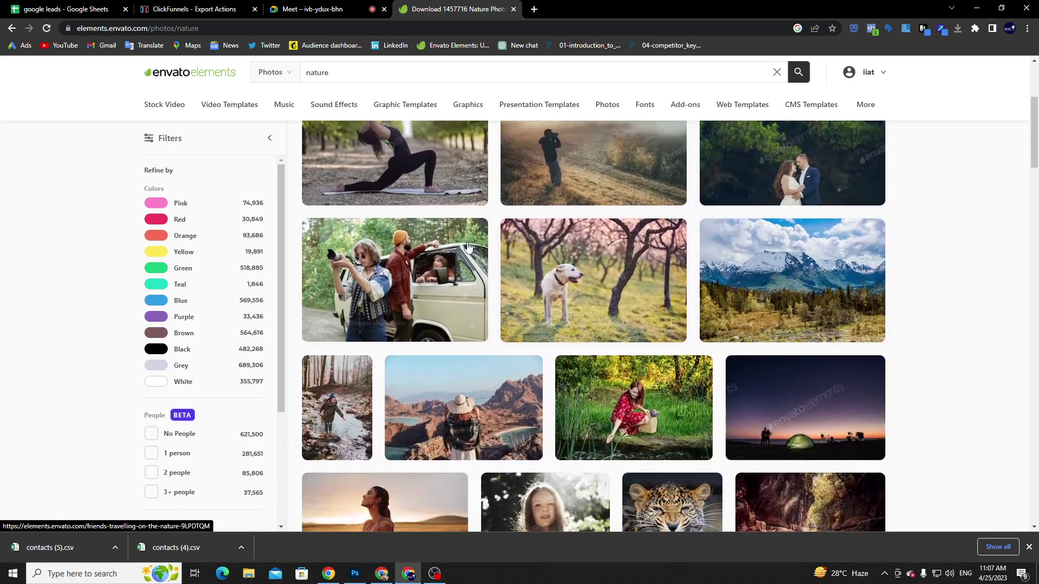
{"action": "scroll", "coordinate": [380, 295], "scroll_direction": "up", "scroll_amount": 3}
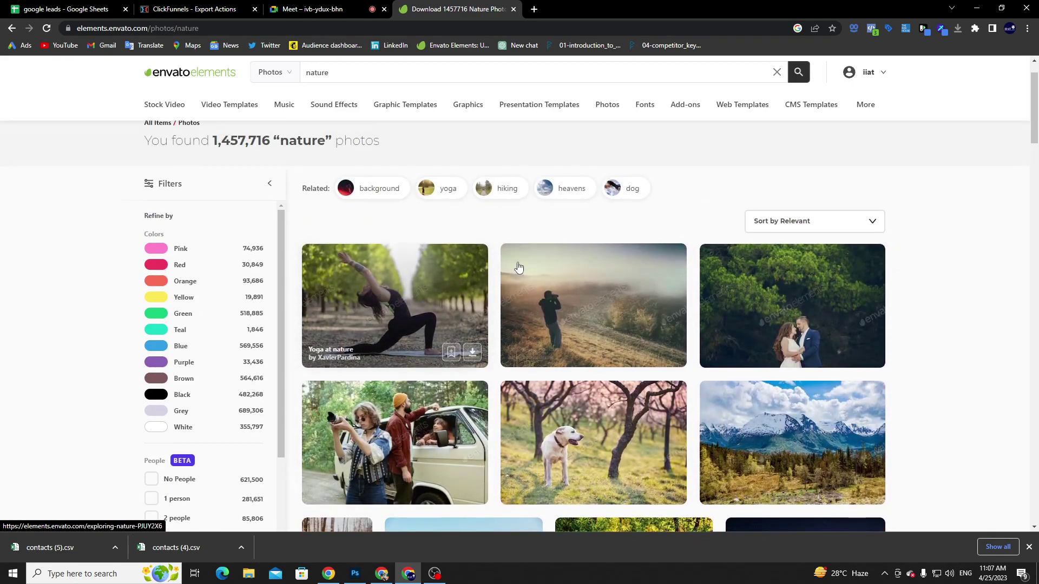
{"action": "scroll", "coordinate": [579, 273], "scroll_direction": "down", "scroll_amount": 3}
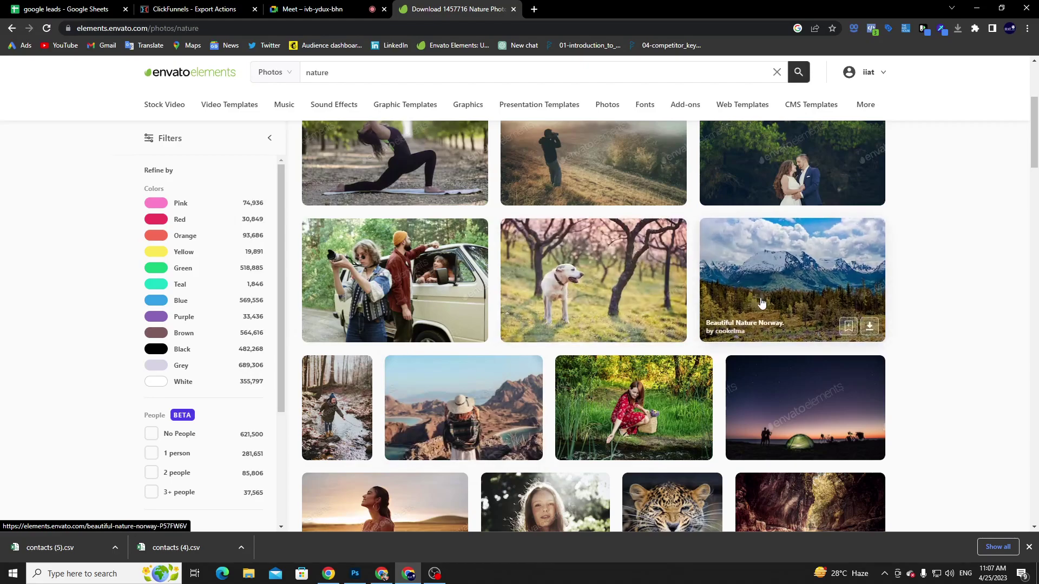
{"action": "scroll", "coordinate": [842, 226], "scroll_direction": "down", "scroll_amount": 2}
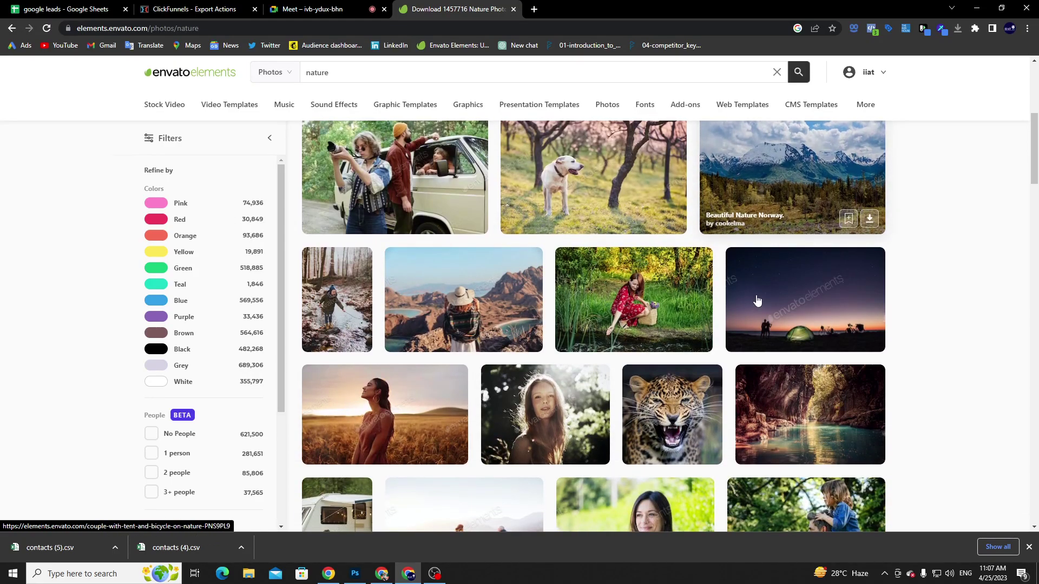
{"action": "scroll", "coordinate": [727, 258], "scroll_direction": "down", "scroll_amount": 2}
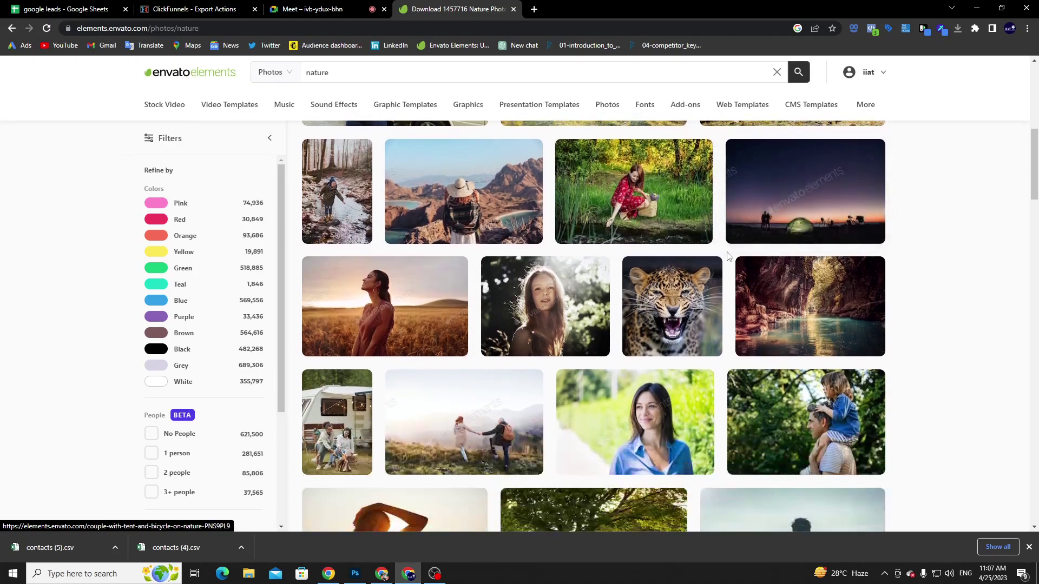
{"action": "scroll", "coordinate": [468, 240], "scroll_direction": "down", "scroll_amount": 3}
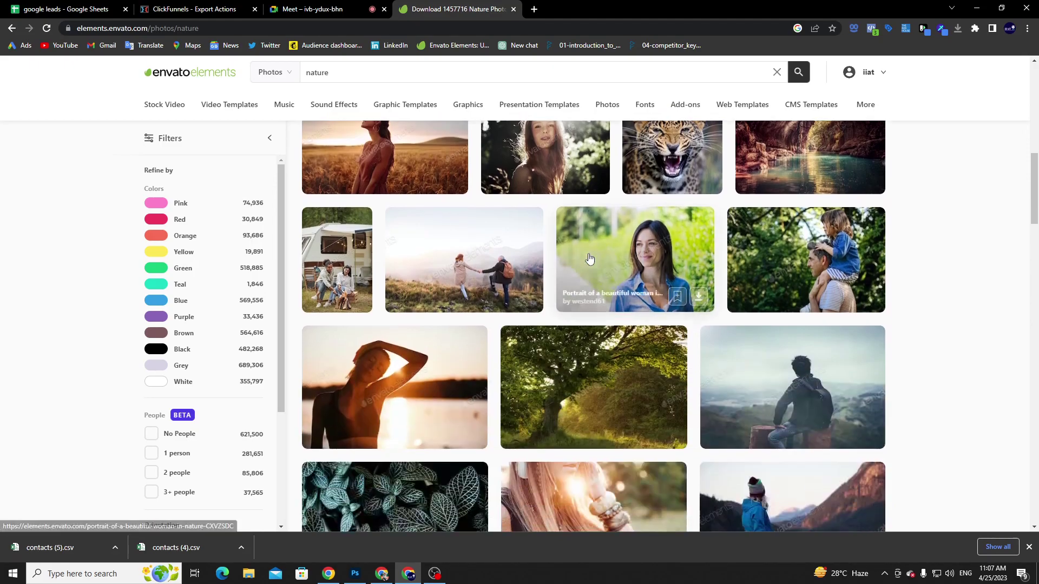
{"action": "scroll", "coordinate": [573, 235], "scroll_direction": "up", "scroll_amount": 2}
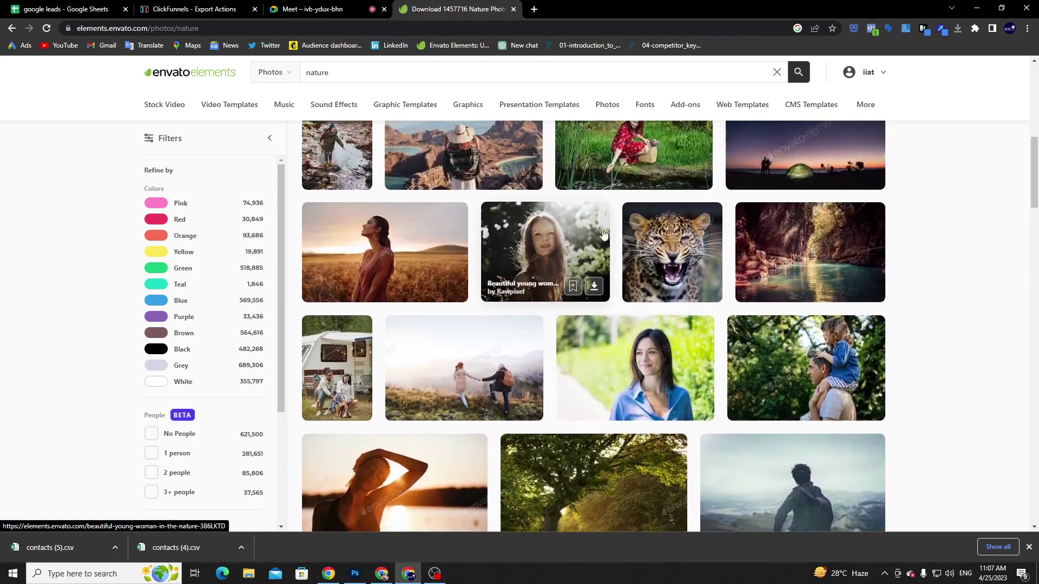
{"action": "scroll", "coordinate": [849, 213], "scroll_direction": "down", "scroll_amount": 3}
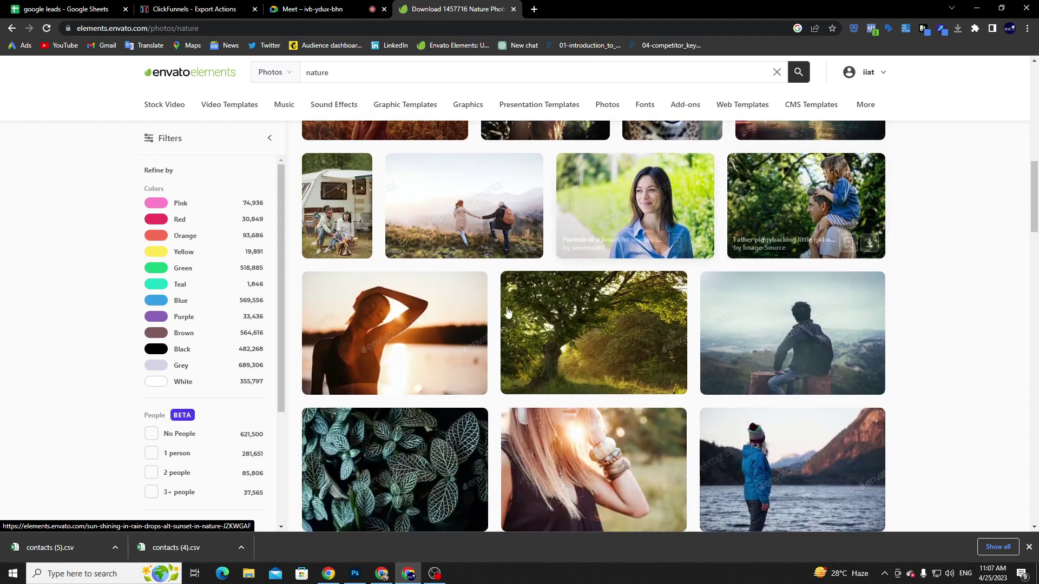
{"action": "scroll", "coordinate": [613, 266], "scroll_direction": "up", "scroll_amount": 4}
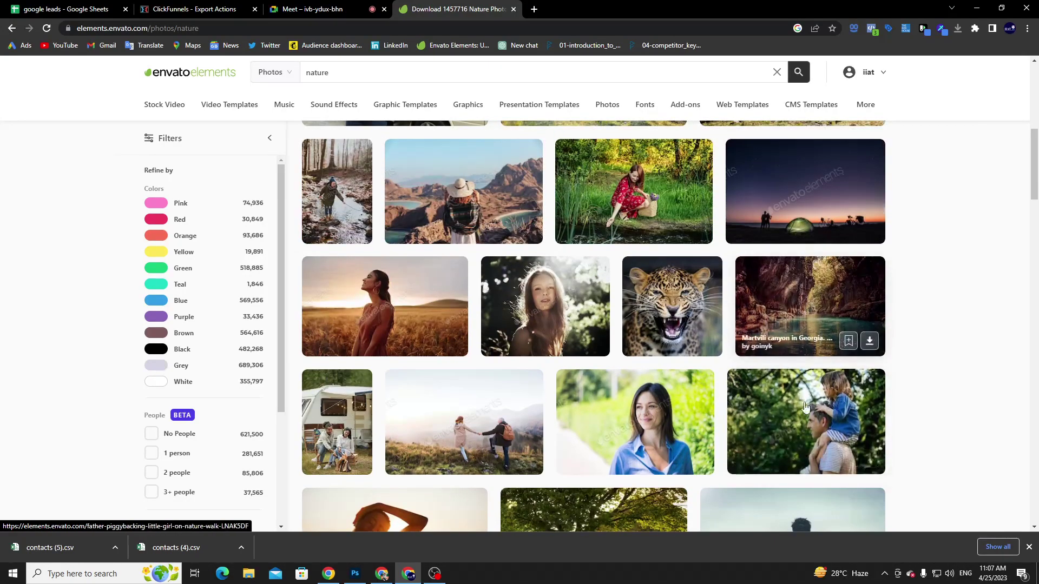
{"action": "scroll", "coordinate": [806, 258], "scroll_direction": "down", "scroll_amount": 10}
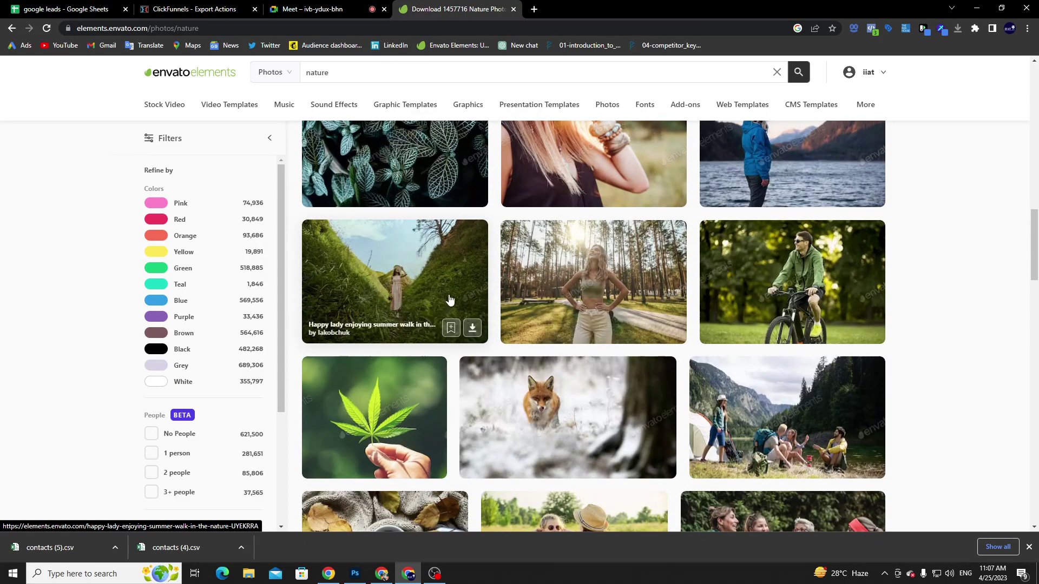
{"action": "scroll", "coordinate": [440, 341], "scroll_direction": "down", "scroll_amount": 3}
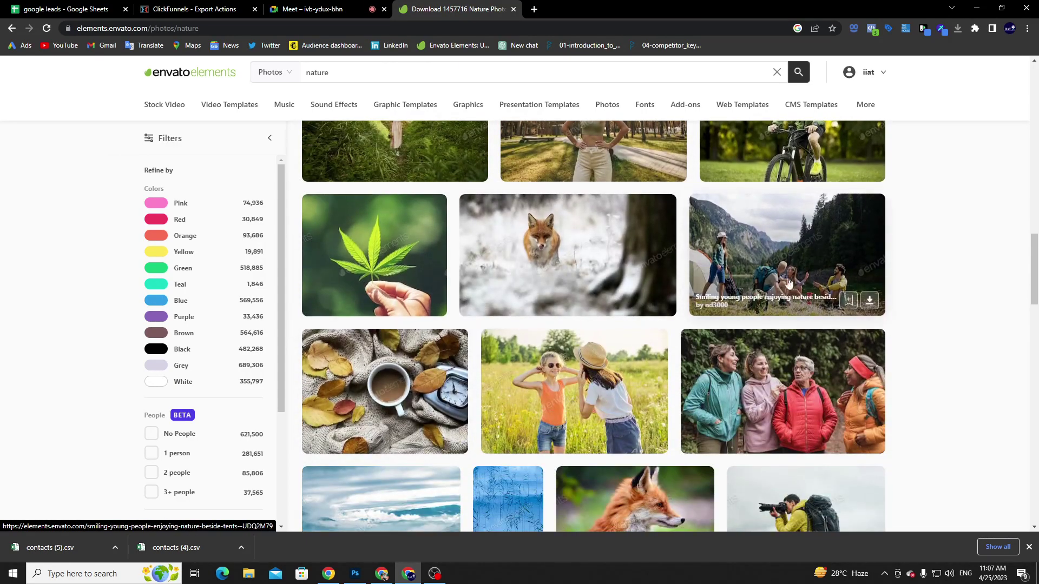
{"action": "scroll", "coordinate": [541, 357], "scroll_direction": "down", "scroll_amount": 3}
{"action": "scroll", "coordinate": [564, 368], "scroll_direction": "down", "scroll_amount": 3}
{"action": "left_click", "coordinate": [381, 205]}
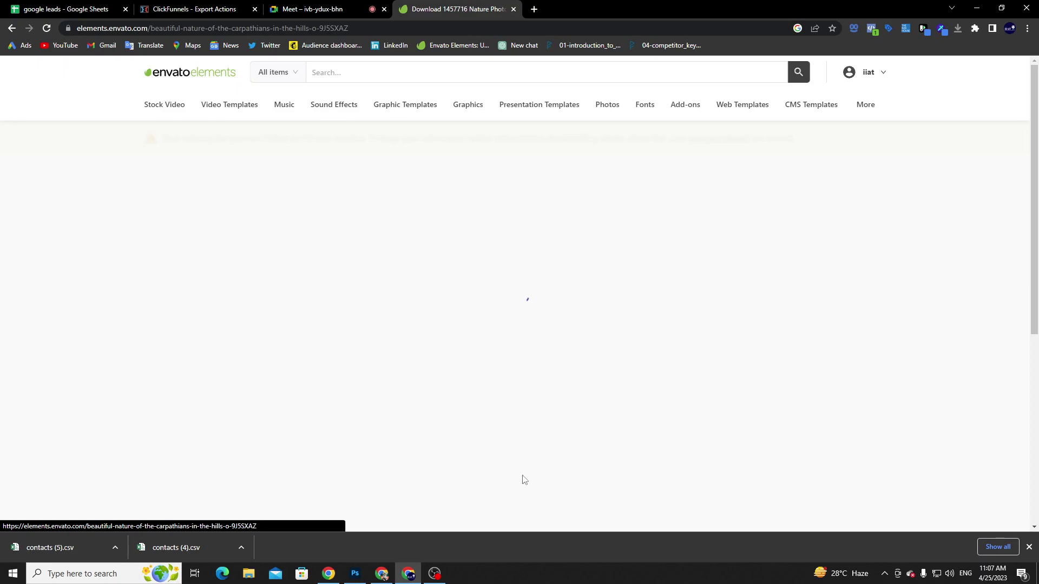
- Download the photo of the Carpathians in the hills from its Envato Elements page
{"action": "scroll", "coordinate": [741, 357], "scroll_direction": "down", "scroll_amount": 2}
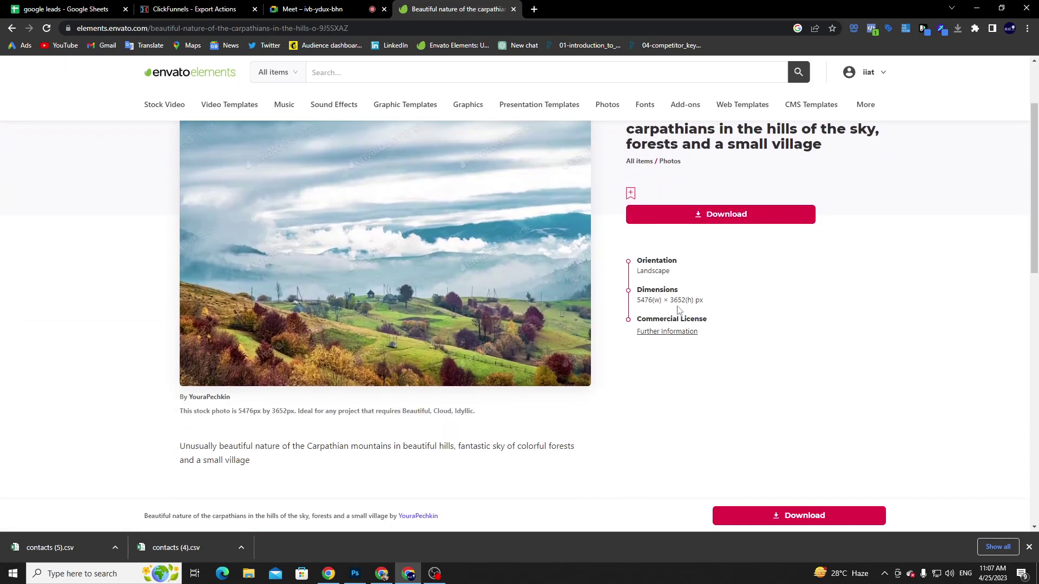
{"action": "left_click", "coordinate": [722, 213]}
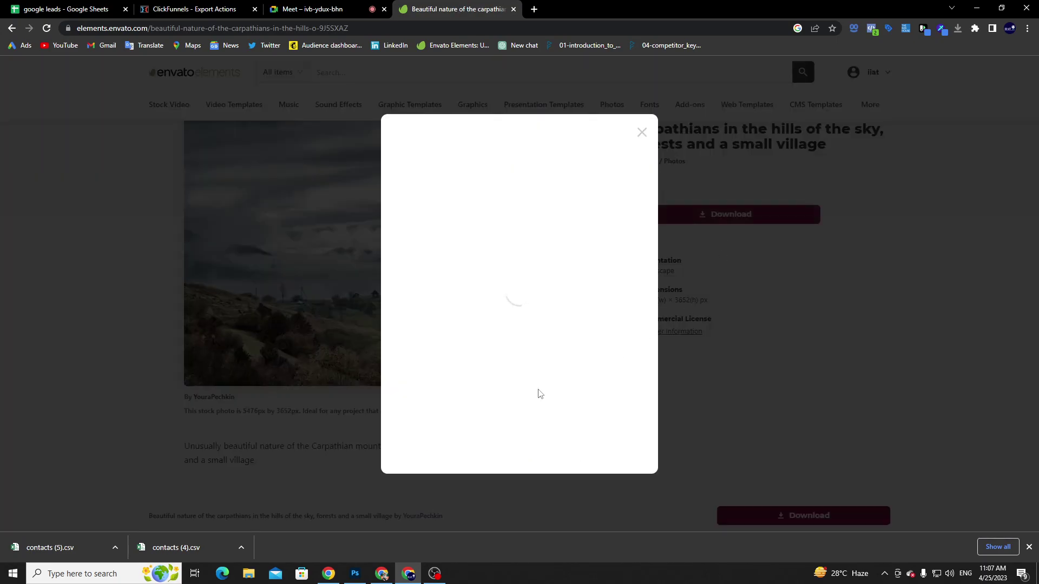
{"action": "left_click", "coordinate": [490, 397]}
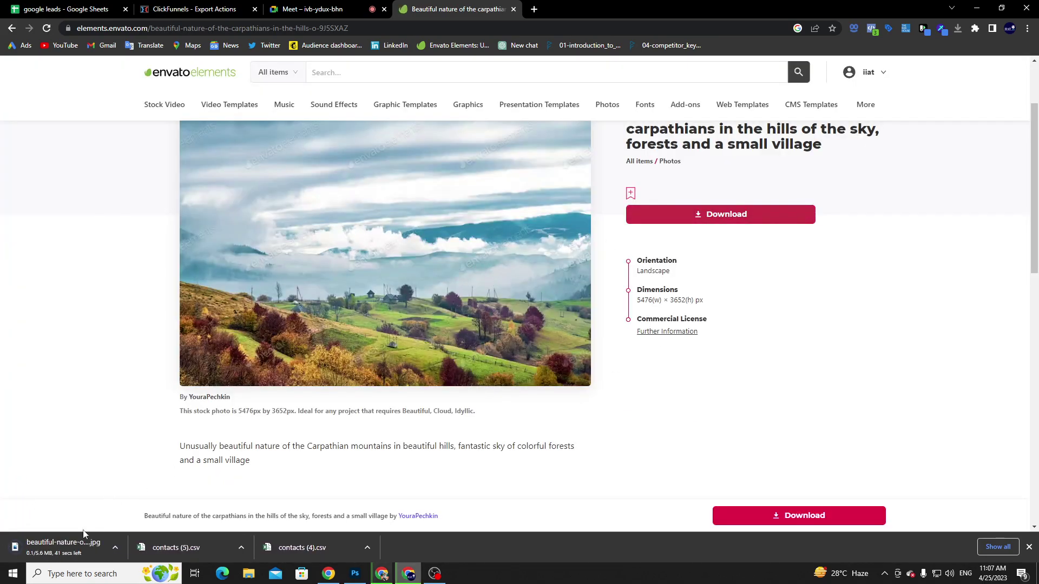
- Place the downloaded Carpathians photo in Photoshop's blank Untitled-1 document and align it with the canvas's top edge
{"action": "left_click_drag", "start_coordinate": [129, 434], "coordinate": [456, 298]}
{"action": "key", "text": "alt+Tab"}
{"action": "key", "text": "alt+Tab"}
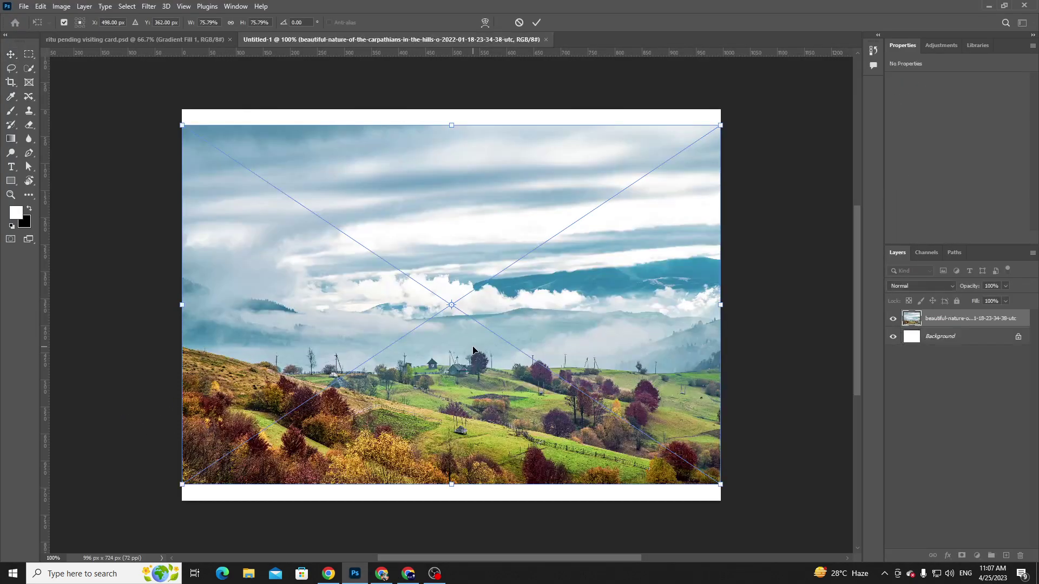
{"action": "left_click_drag", "start_coordinate": [476, 345], "coordinate": [476, 329]}
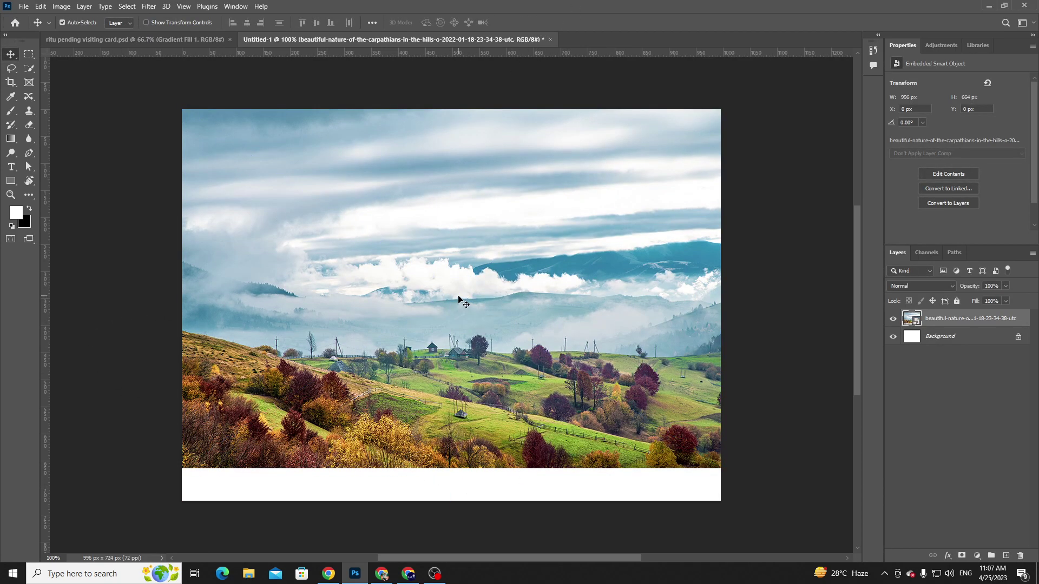
- Delete the placed photo layer and close the Untitled-1 document without saving
{"action": "key", "text": "Delete"}
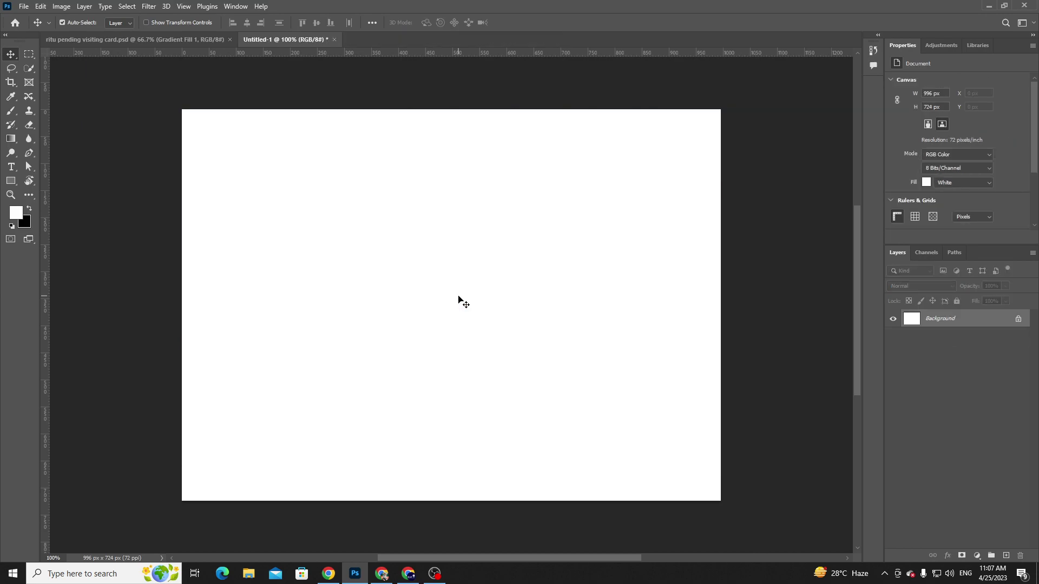
{"action": "left_click", "coordinate": [334, 40]}
{"action": "left_click", "coordinate": [514, 212]}
- Open the downloaded photo from Chrome as its own document in Photoshop and fit it to the screen
{"action": "key", "text": "alt+Tab"}
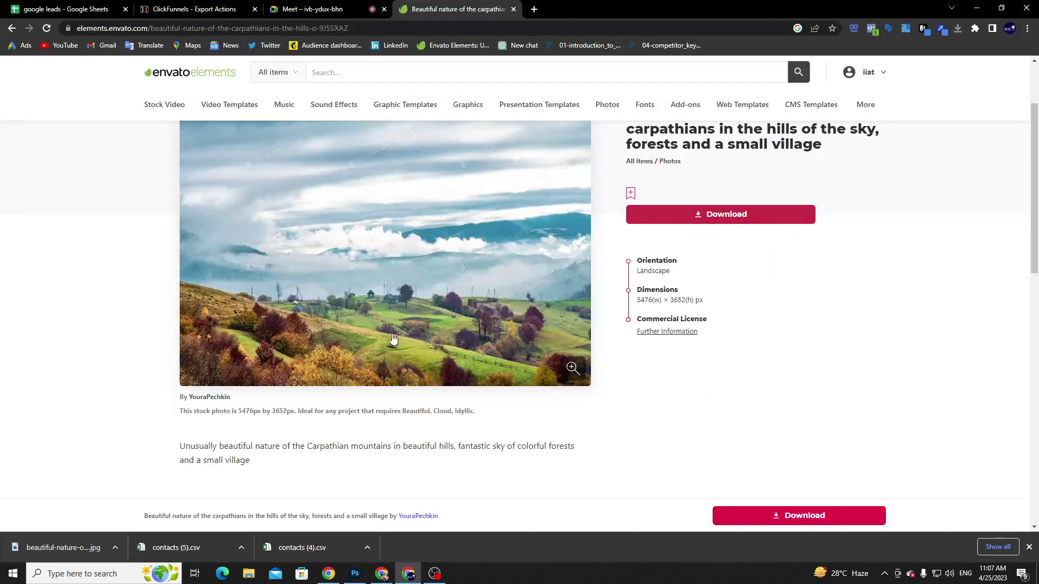
{"action": "left_click_drag", "start_coordinate": [35, 549], "coordinate": [335, 34]}
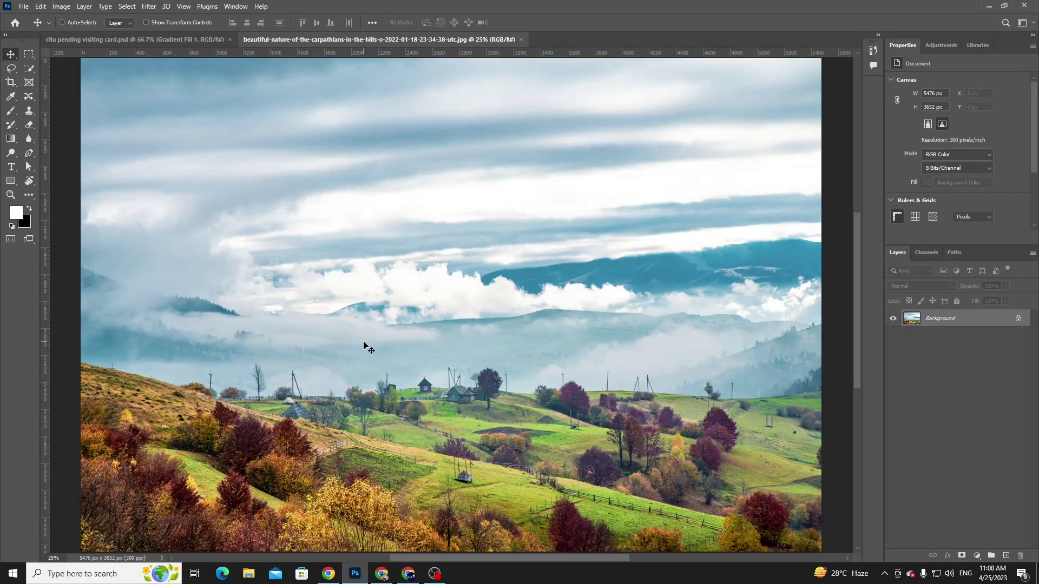
{"action": "key", "text": "ctrl+0"}
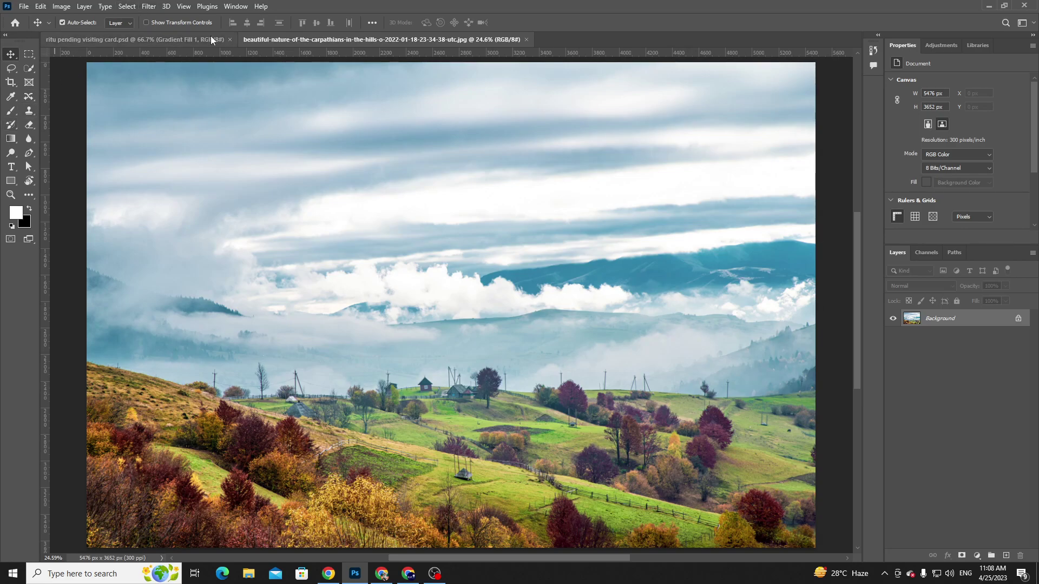
- Create a new blank 996 x 724 px document with a white background
{"action": "key", "text": "ctrl"}
{"action": "key", "text": "ctrl+n"}
{"action": "key", "text": "Return"}
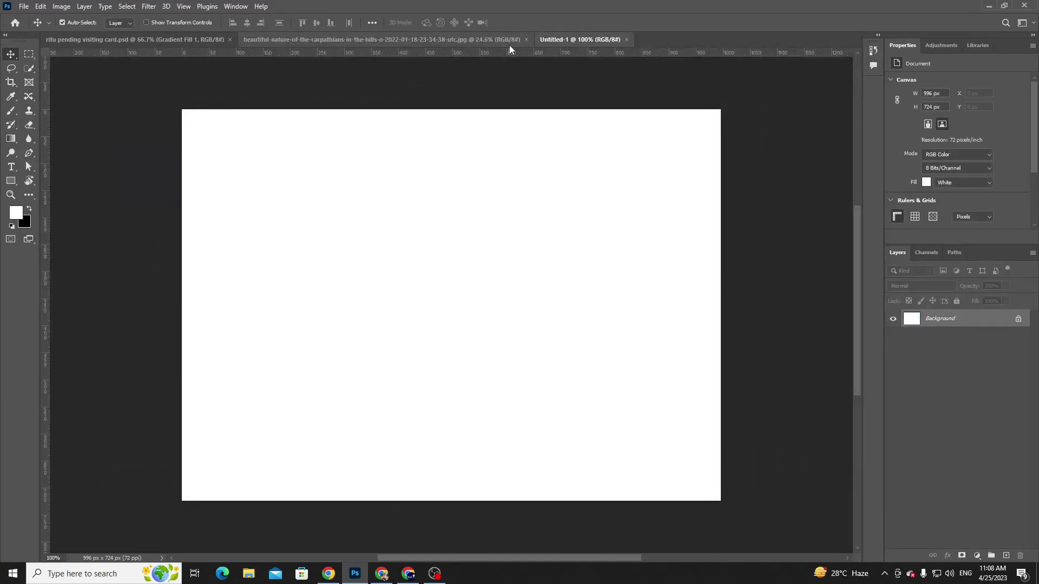
- Draw a rectangle shape about 218 x 159 px near the canvas's upper-left corner
{"action": "right_click", "coordinate": [11, 182]}
{"action": "left_click", "coordinate": [38, 179]}
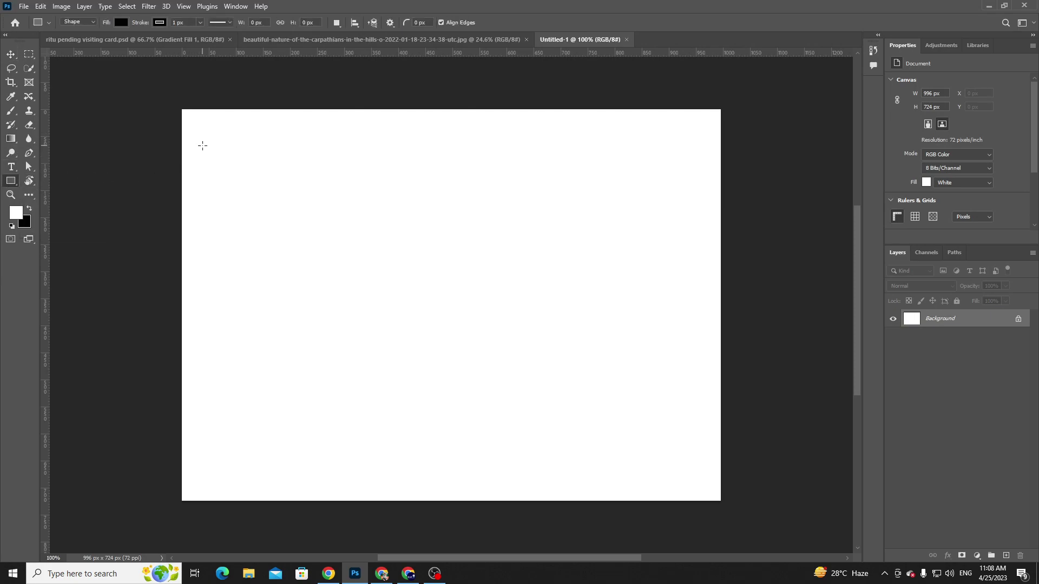
{"action": "left_click_drag", "start_coordinate": [198, 138], "coordinate": [313, 225]}
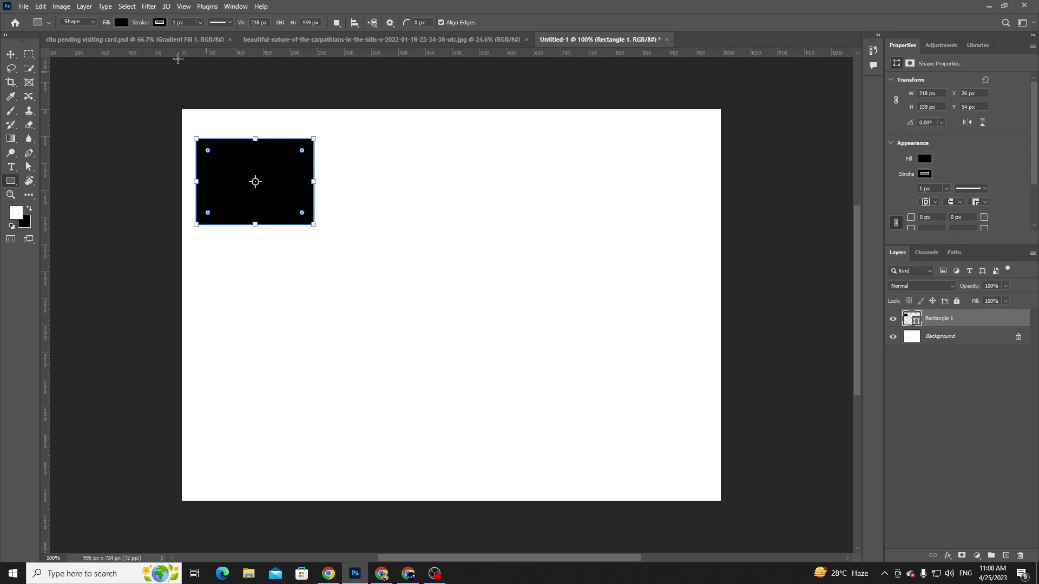
- Try recently used colors as the rectangle's fill, ending with dark blue
{"action": "left_click", "coordinate": [119, 22]}
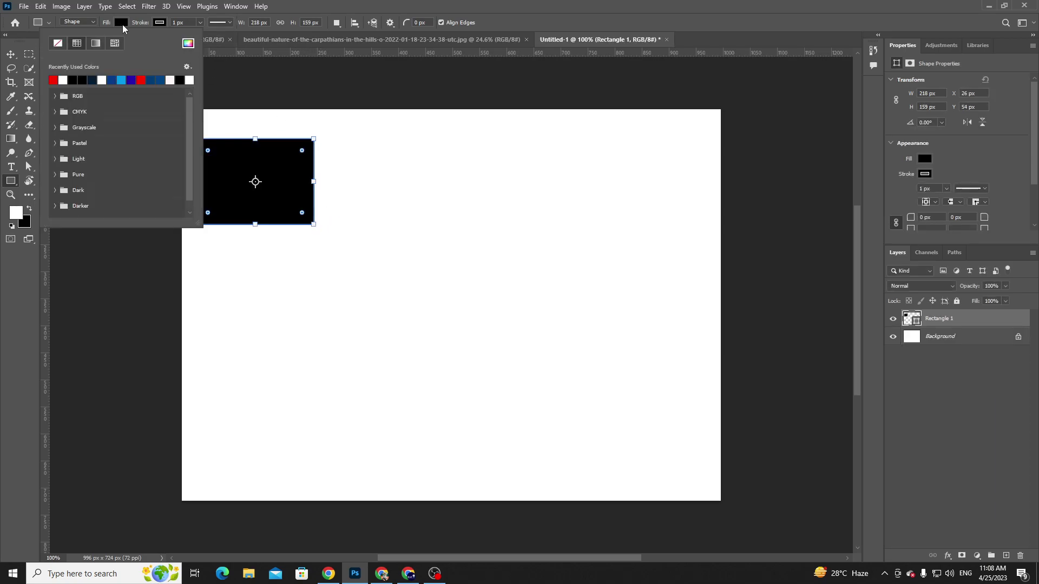
{"action": "left_click", "coordinate": [140, 80]}
{"action": "left_click", "coordinate": [168, 80]}
{"action": "left_click", "coordinate": [172, 79]}
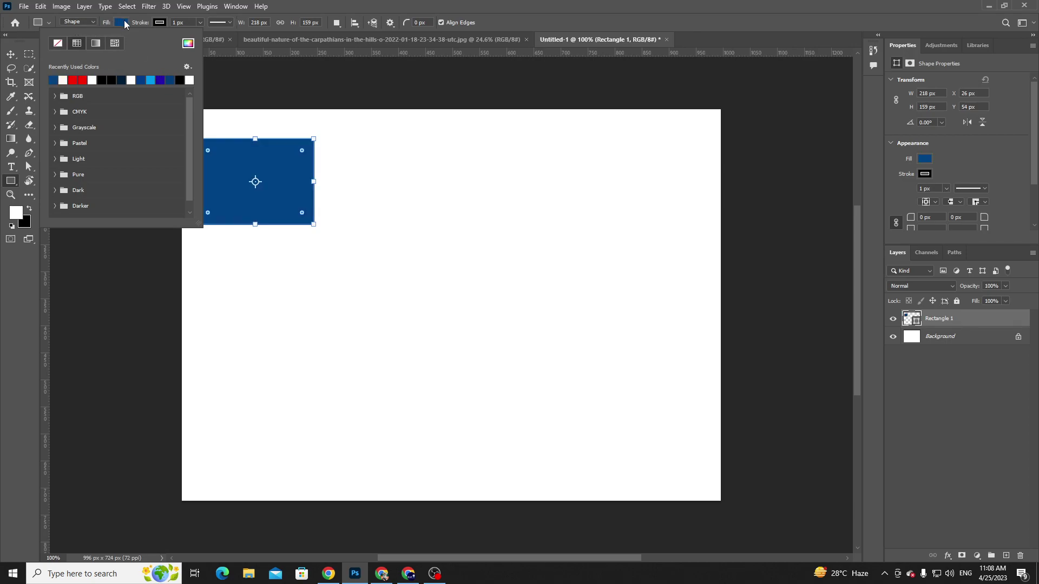
- Give the rectangle a custom bright yellow fill chosen in the Color Picker
{"action": "left_click", "coordinate": [188, 43]}
{"action": "left_click_drag", "start_coordinate": [714, 114], "coordinate": [657, 103]}
{"action": "left_click_drag", "start_coordinate": [605, 150], "coordinate": [671, 235]}
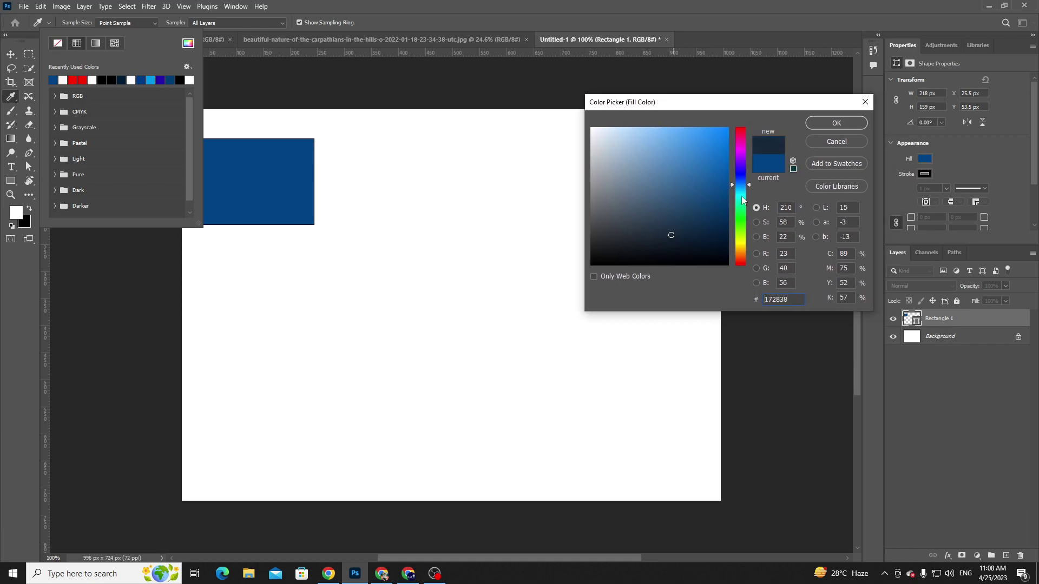
{"action": "left_click", "coordinate": [741, 213]}
{"action": "left_click", "coordinate": [716, 129]}
{"action": "left_click_drag", "start_coordinate": [737, 242], "coordinate": [735, 246]}
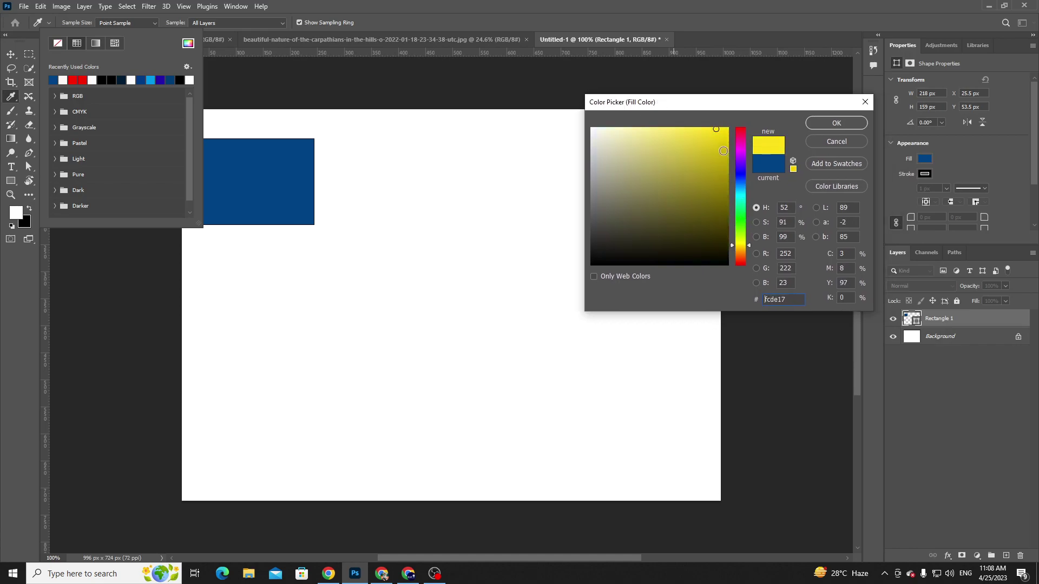
{"action": "left_click", "coordinate": [836, 123]}
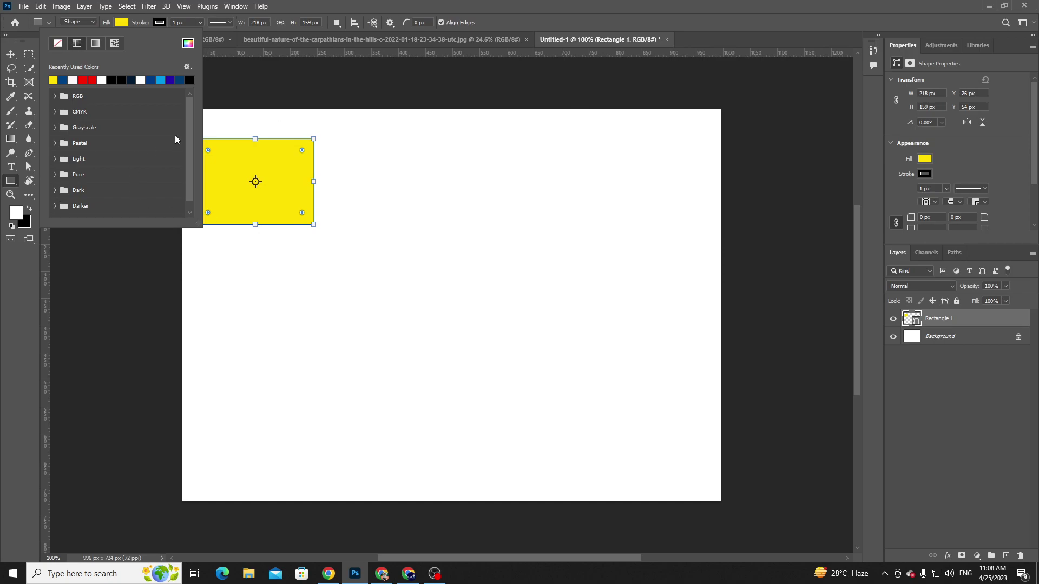
- Remove the stroke from the yellow rectangle
{"action": "left_click", "coordinate": [159, 23]}
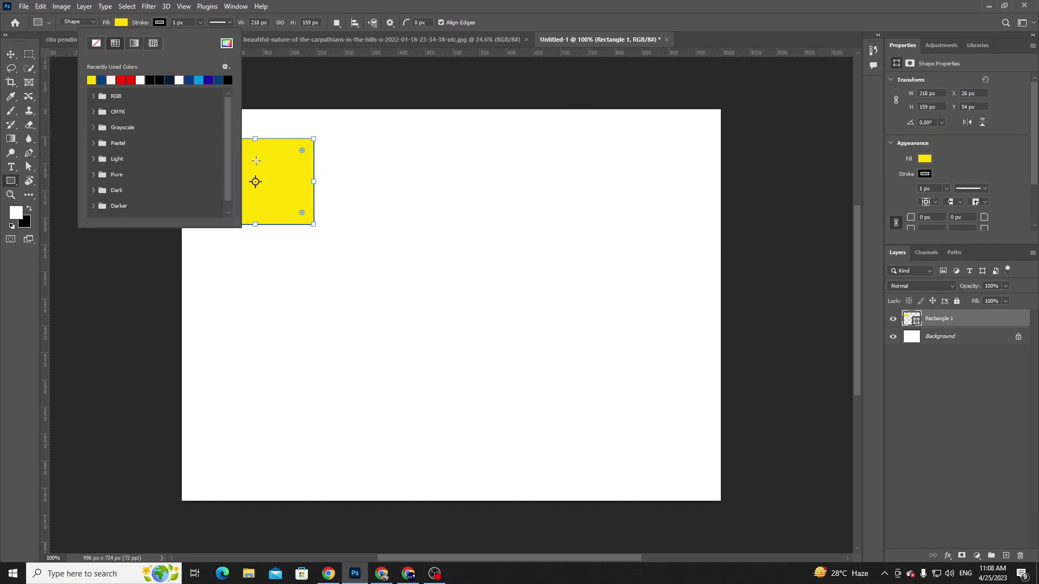
{"action": "left_click", "coordinate": [96, 44]}
{"action": "left_click", "coordinate": [122, 23]}
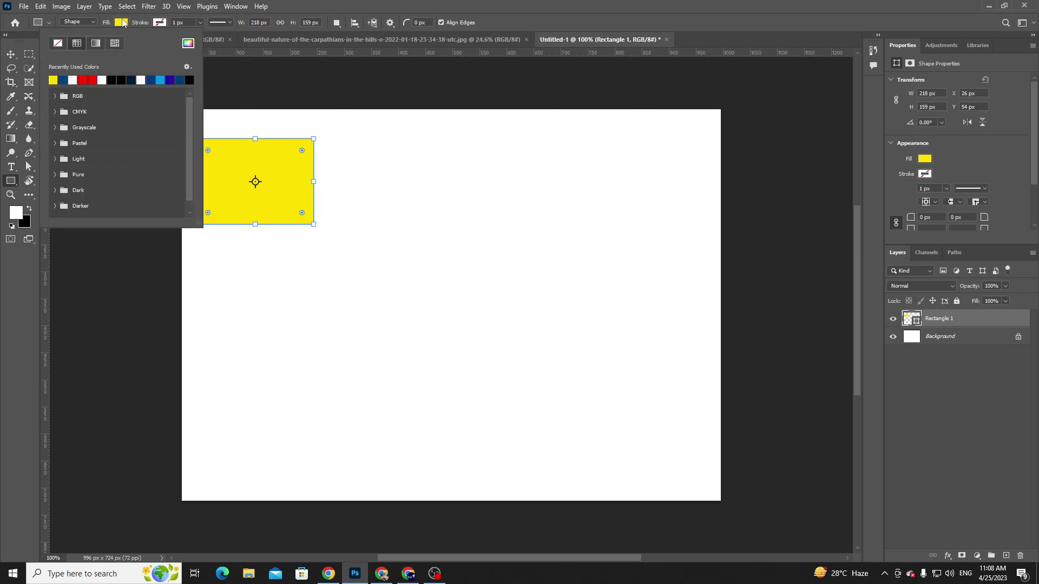
- Place a copy of the yellow rectangle beside it on the right and nudge the original slightly to the right
{"action": "left_click", "coordinate": [13, 55]}
{"action": "left_click_drag", "start_coordinate": [262, 186], "coordinate": [454, 200]}
{"action": "left_click", "coordinate": [424, 331]}
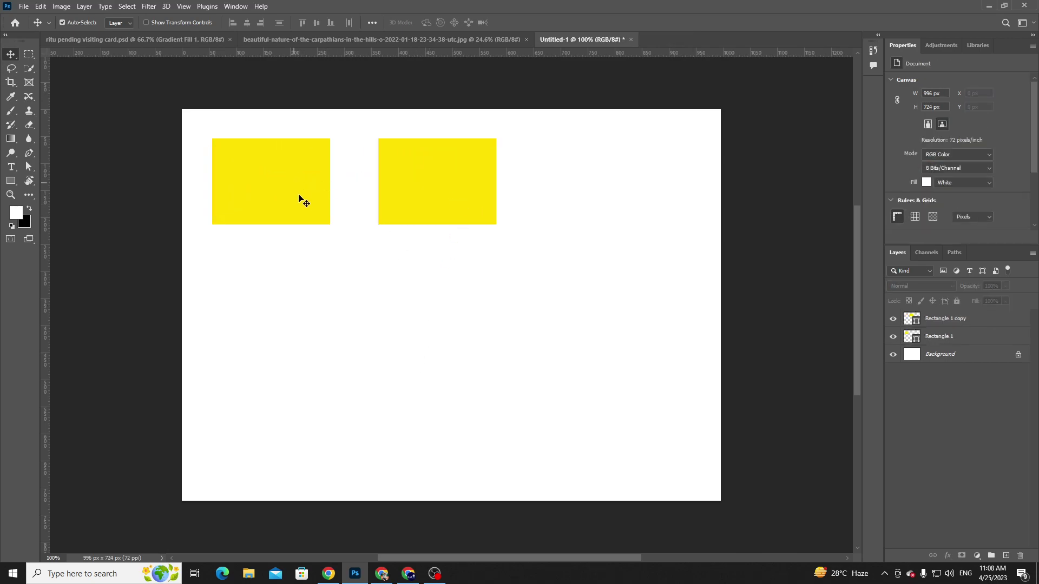
{"action": "left_click_drag", "start_coordinate": [254, 171], "coordinate": [285, 190]}
- Select both yellow rectangles and move them together towards the canvas's middle, to about X 228 px, Y 275 px
{"action": "left_click_drag", "start_coordinate": [547, 213], "coordinate": [548, 255]}
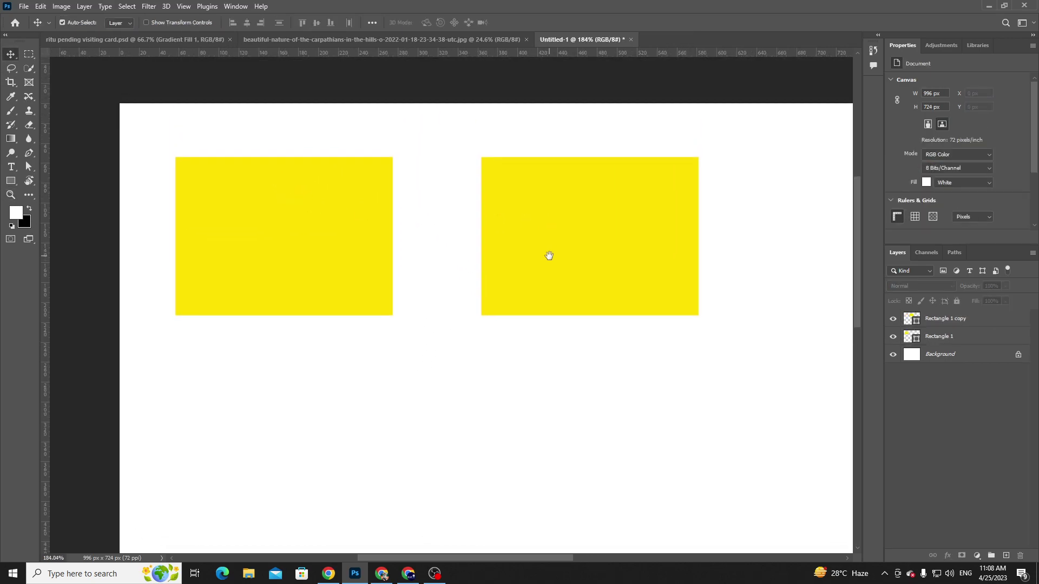
{"action": "left_click_drag", "start_coordinate": [714, 353], "coordinate": [491, 347]}
{"action": "key", "text": "c"}
{"action": "left_click_drag", "start_coordinate": [595, 316], "coordinate": [514, 297]}
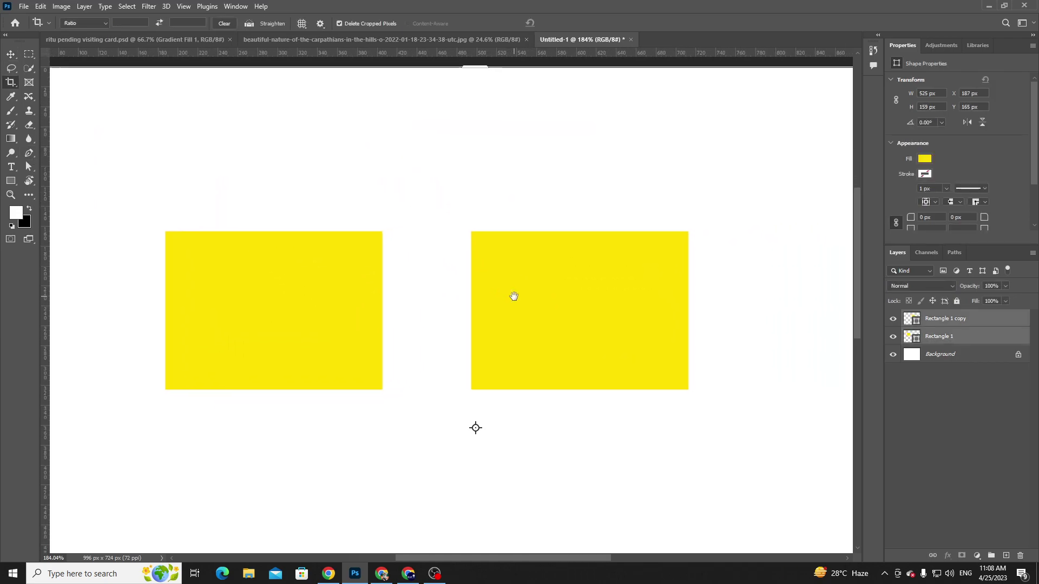
{"action": "scroll", "coordinate": [514, 297], "scroll_direction": "down", "scroll_amount": 6}
{"action": "scroll", "coordinate": [514, 297], "scroll_direction": "up", "scroll_amount": 4}
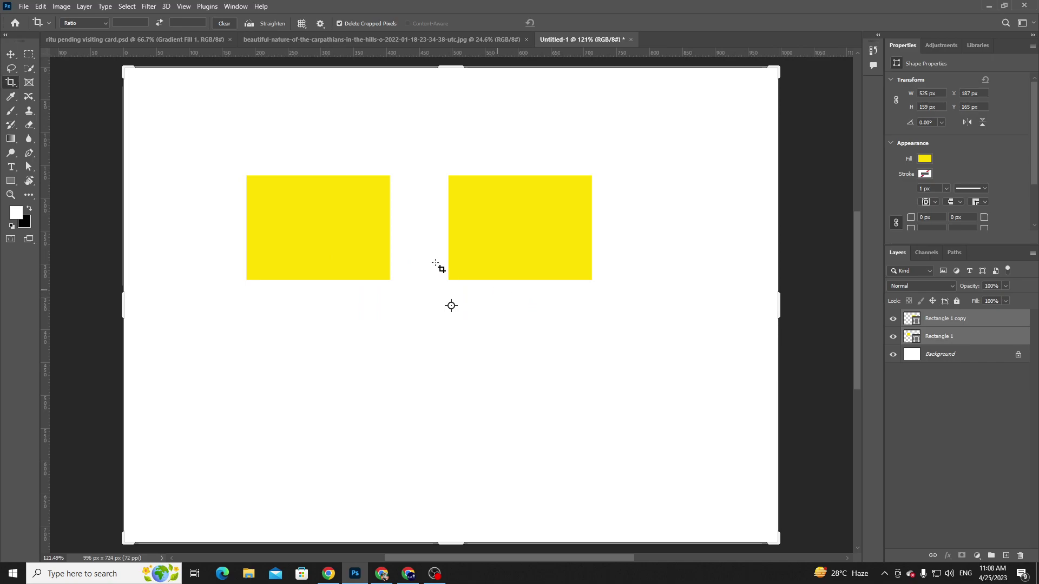
{"action": "key", "text": "v"}
{"action": "left_click_drag", "start_coordinate": [366, 206], "coordinate": [382, 278]}
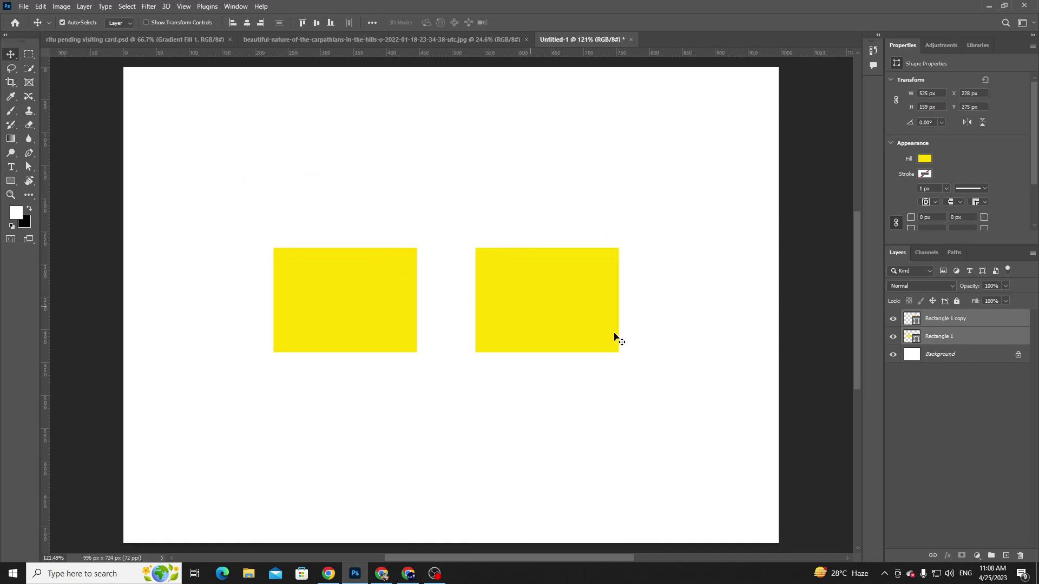
- Reselect both rectangles together, shift them slightly down and to the right, and deselect them
{"action": "left_click", "coordinate": [670, 372]}
{"action": "left_click_drag", "start_coordinate": [665, 304], "coordinate": [292, 298]}
{"action": "left_click_drag", "start_coordinate": [366, 301], "coordinate": [380, 330]}
{"action": "left_click", "coordinate": [482, 200]}
{"action": "scroll", "coordinate": [484, 190], "scroll_direction": "down", "scroll_amount": 1}
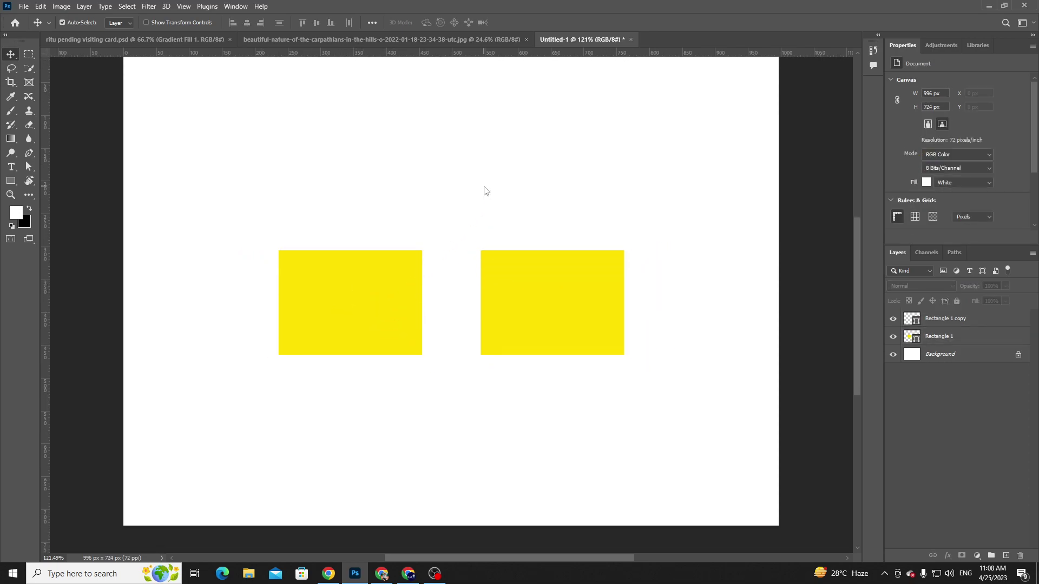
{"action": "scroll", "coordinate": [501, 181], "scroll_direction": "up", "scroll_amount": 2}
{"action": "scroll", "coordinate": [500, 182], "scroll_direction": "down", "scroll_amount": 1}
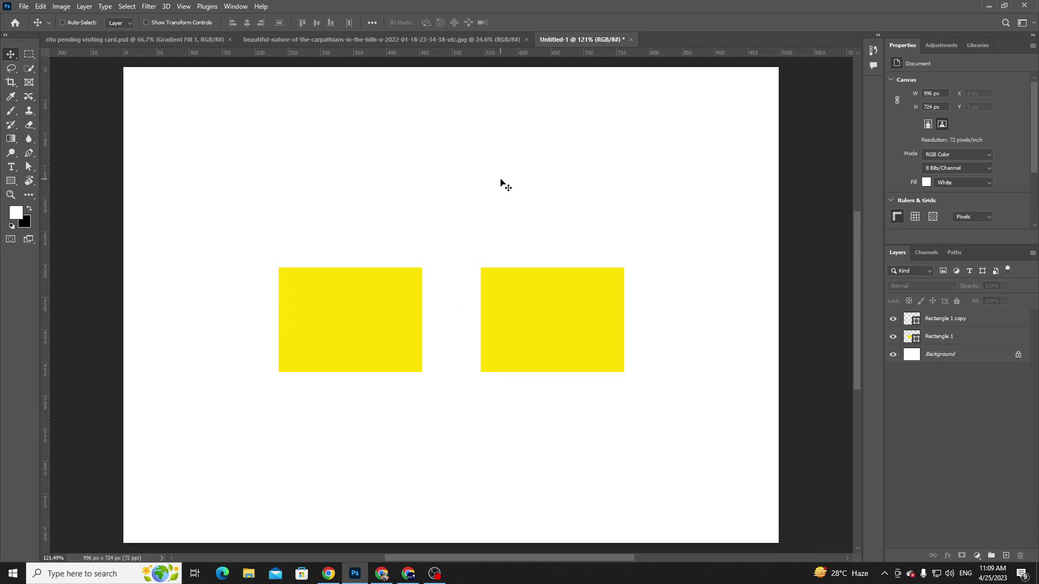
{"action": "scroll", "coordinate": [500, 184], "scroll_direction": "up", "scroll_amount": 1}
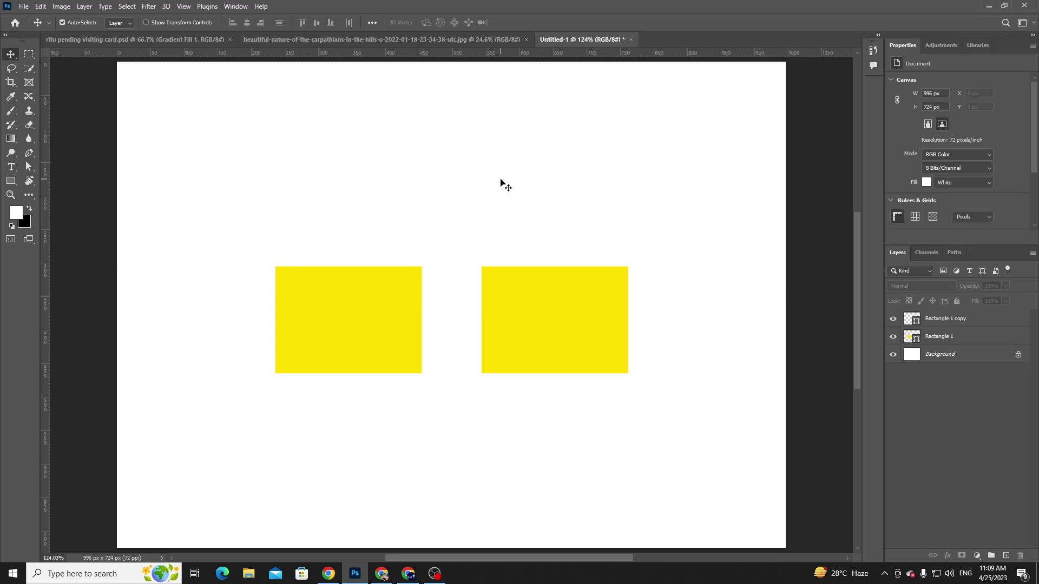
- Move each rectangle up and to the left separately, and scale the copy up to about 477 x 348 px
{"action": "left_click_drag", "start_coordinate": [308, 319], "coordinate": [260, 204]}
{"action": "left_click_drag", "start_coordinate": [529, 323], "coordinate": [475, 291]}
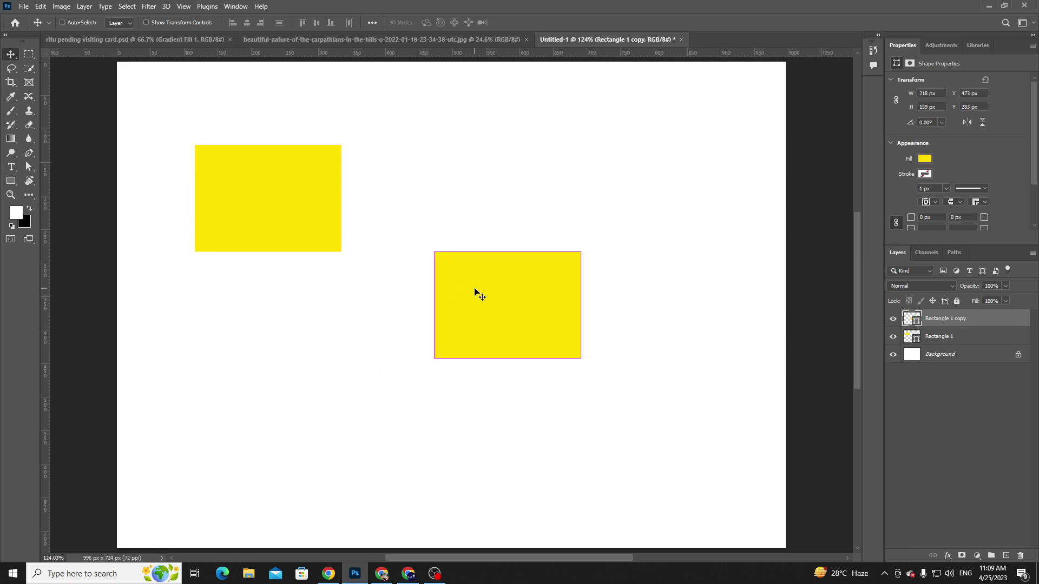
{"action": "key", "text": "ctrl+t"}
{"action": "left_click_drag", "start_coordinate": [576, 251], "coordinate": [753, 125]}
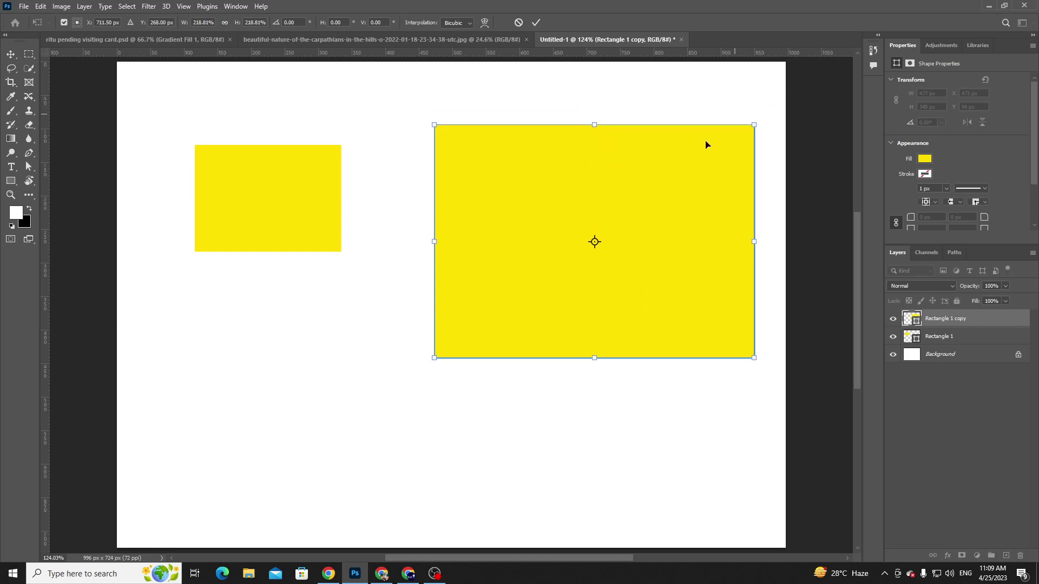
{"action": "left_click", "coordinate": [535, 22]}
- Reposition both rectangles side by side, with the larger one at about X 414 px, Y 127 px
{"action": "left_click_drag", "start_coordinate": [492, 251], "coordinate": [428, 283]}
{"action": "mouse_move", "coordinate": [290, 234]}
{"action": "left_mouse_down"}
{"action": "mouse_move", "coordinate": [281, 248]}
{"action": "mouse_move", "coordinate": [279, 237]}
{"action": "left_mouse_up"}
{"action": "left_click_drag", "start_coordinate": [464, 251], "coordinate": [491, 243]}
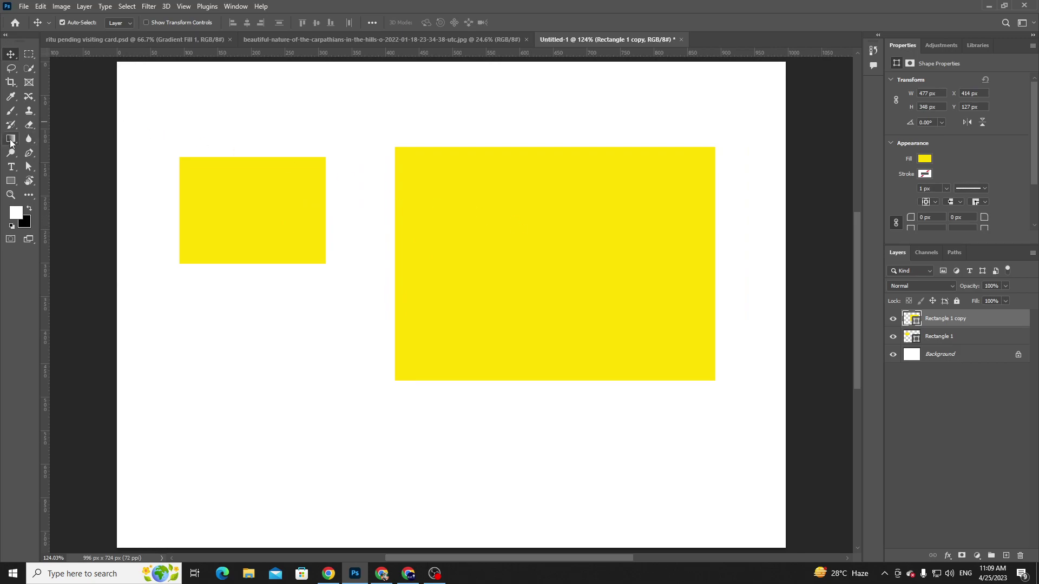
- Choose a light blue preset from the Blues group for the Gradient tool
{"action": "left_click", "coordinate": [11, 139]}
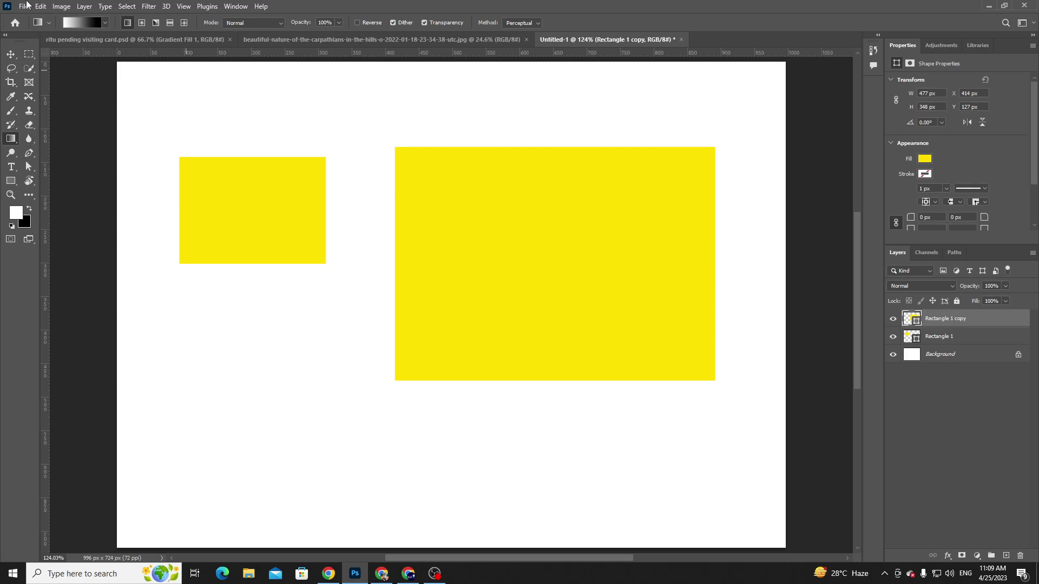
{"action": "left_click", "coordinate": [104, 23]}
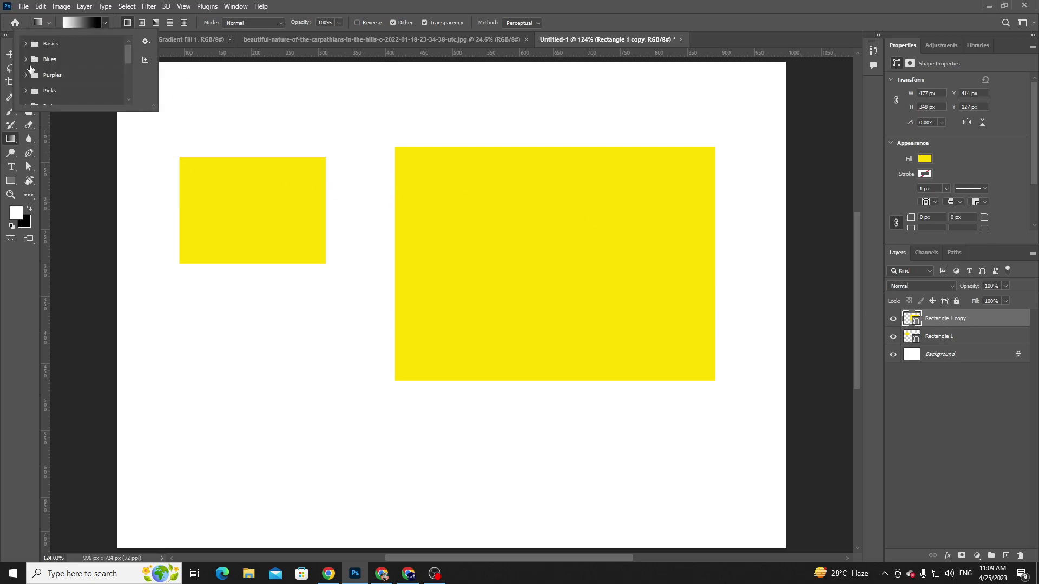
{"action": "left_click", "coordinate": [25, 59]}
{"action": "left_click", "coordinate": [74, 76]}
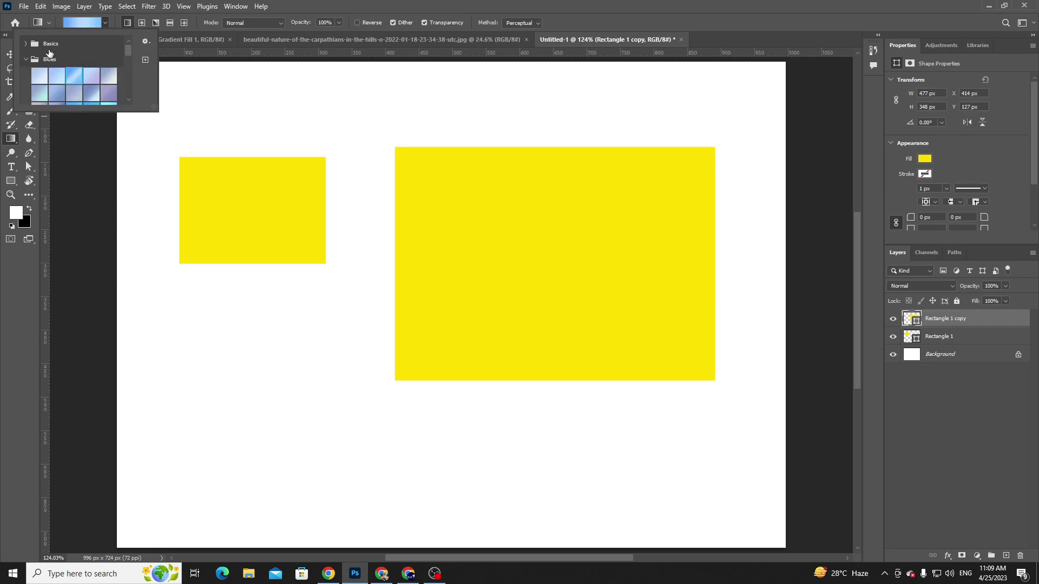
- Try to apply the blue gradient to the larger yellow rectangle
{"action": "left_click", "coordinate": [146, 41]}
{"action": "left_click", "coordinate": [99, 21]}
{"action": "left_click", "coordinate": [105, 22]}
{"action": "left_click", "coordinate": [105, 23]}
{"action": "left_click", "coordinate": [105, 22]}
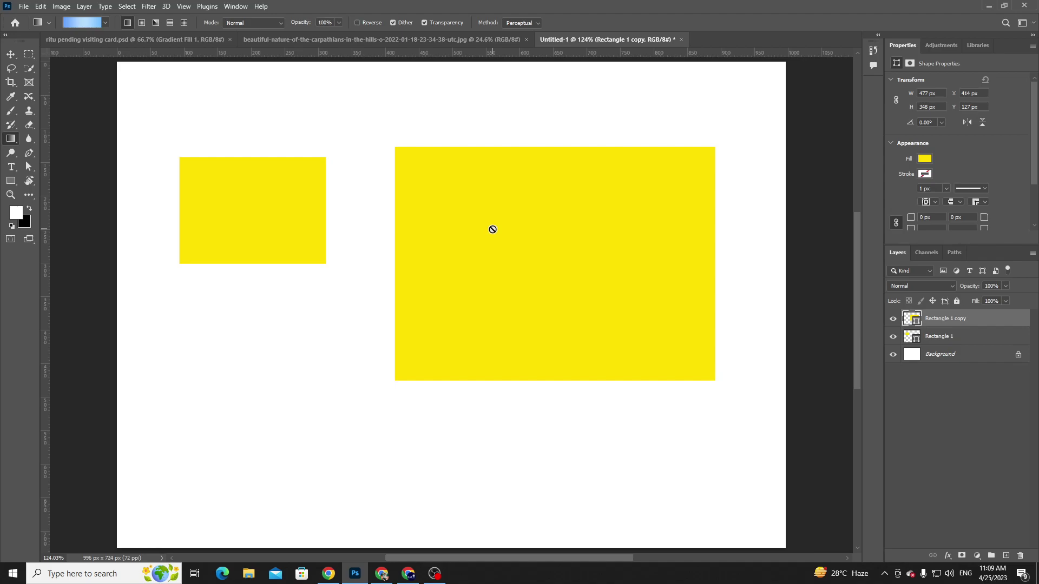
{"action": "left_click", "coordinate": [454, 255]}
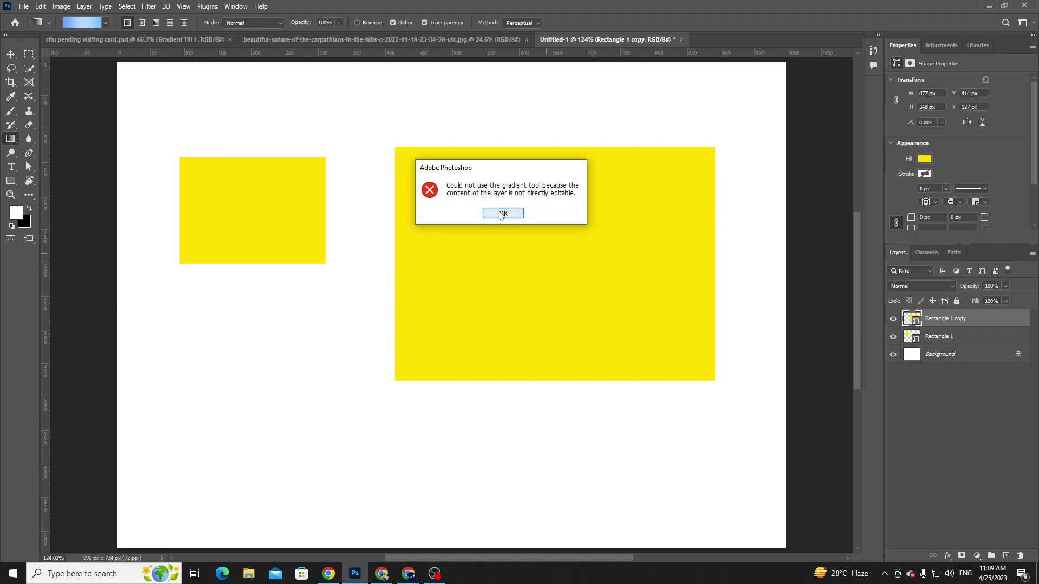
- Try a black-to-white gradient as the larger rectangle's shape fill, and switch back to solid yellow
{"action": "left_click", "coordinate": [501, 214]}
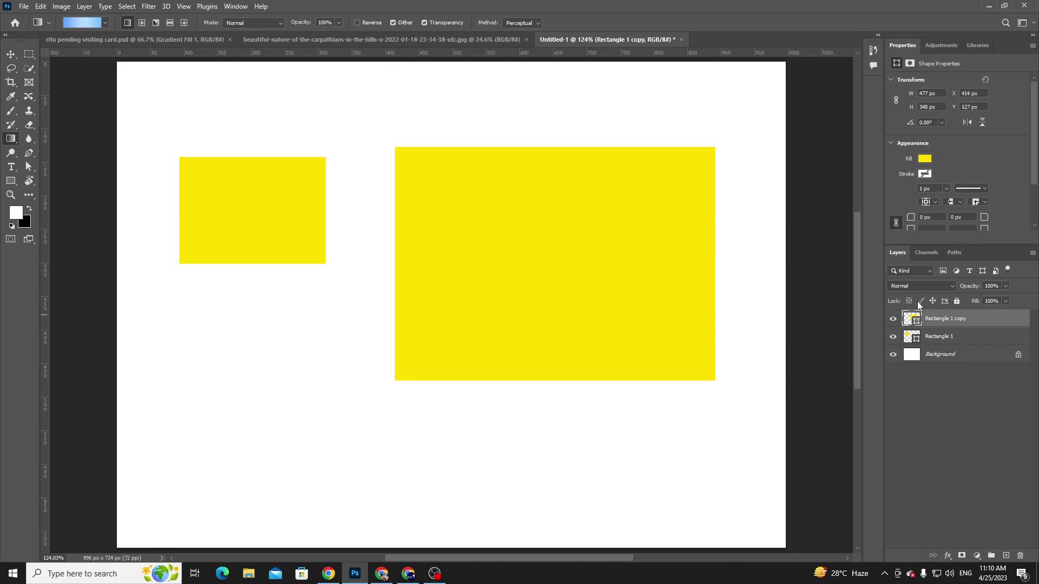
{"action": "left_click", "coordinate": [923, 159]}
{"action": "left_click", "coordinate": [924, 159]}
{"action": "left_click", "coordinate": [924, 159]}
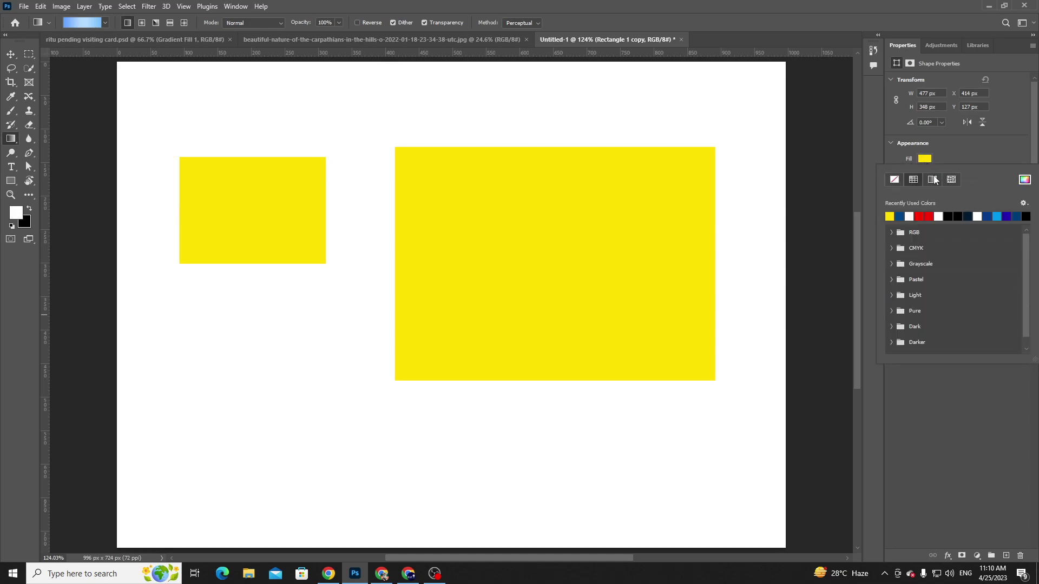
{"action": "left_click", "coordinate": [932, 180]}
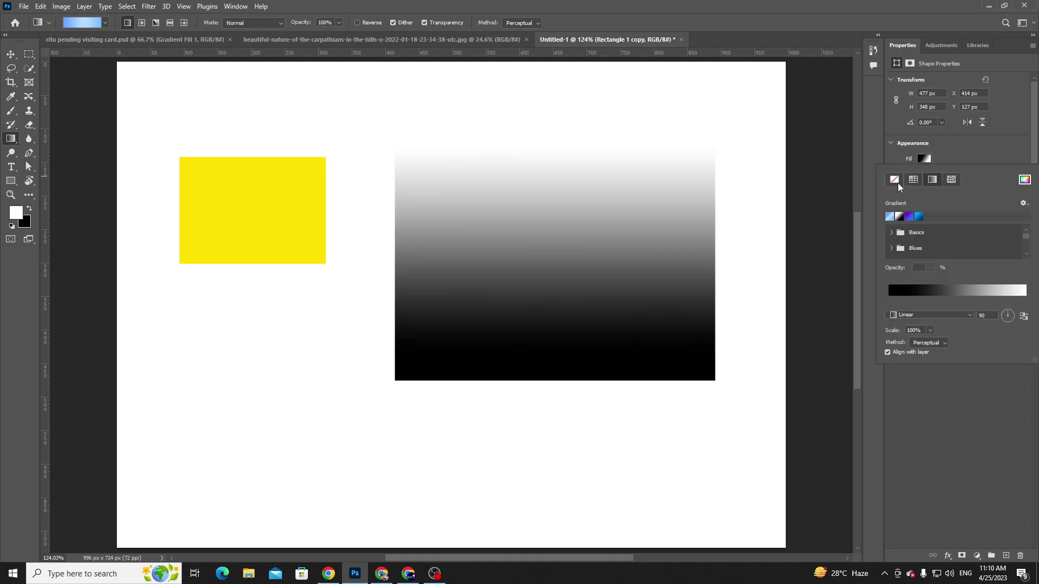
{"action": "left_click", "coordinate": [913, 180]}
{"action": "left_click", "coordinate": [893, 213]}
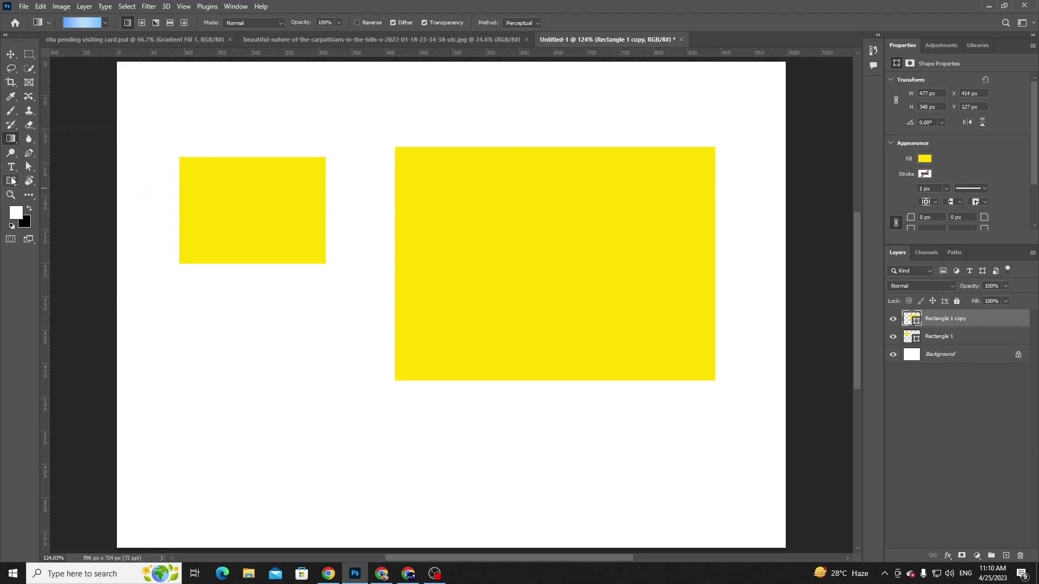
- Clear the larger rectangle's fill with the Rectangle tool's fill options, and try recent solid colors through to red
{"action": "left_click", "coordinate": [11, 181]}
{"action": "left_click", "coordinate": [120, 22]}
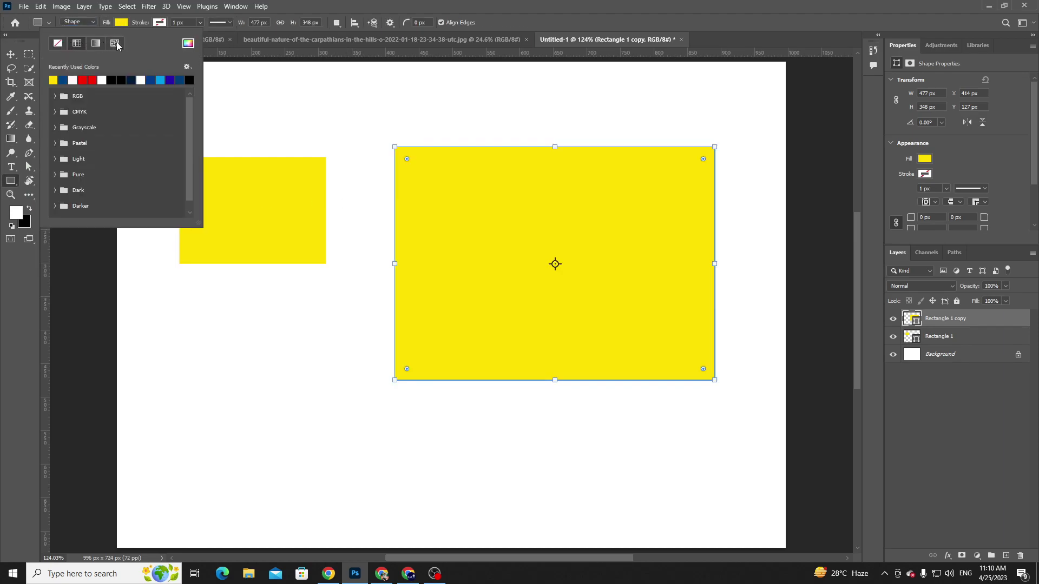
{"action": "left_click", "coordinate": [58, 45]}
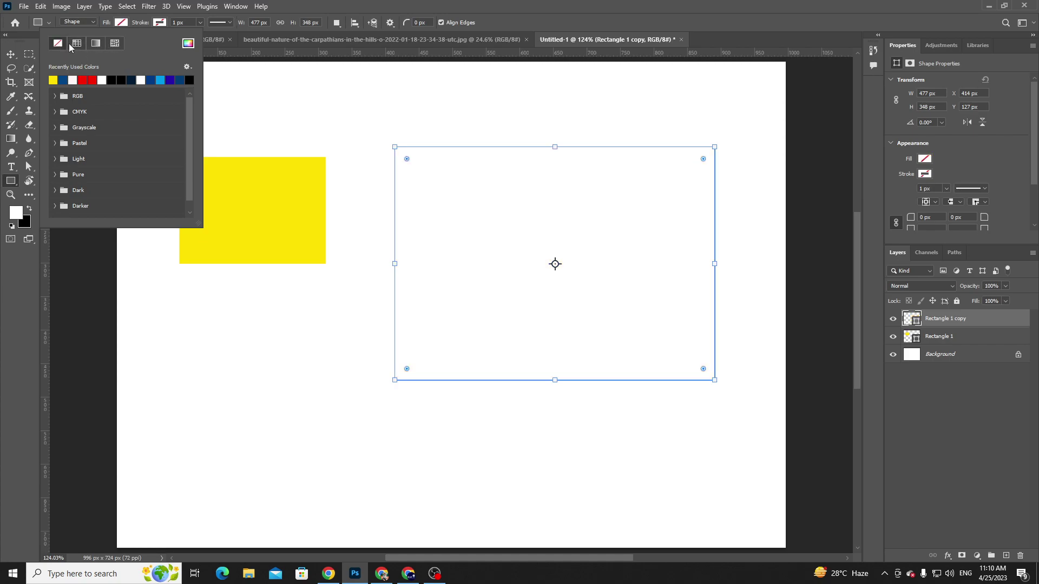
{"action": "left_click", "coordinate": [75, 46]}
{"action": "left_click", "coordinate": [62, 80]}
{"action": "left_click", "coordinate": [73, 80]}
{"action": "left_click", "coordinate": [82, 80]}
{"action": "left_click", "coordinate": [92, 80]}
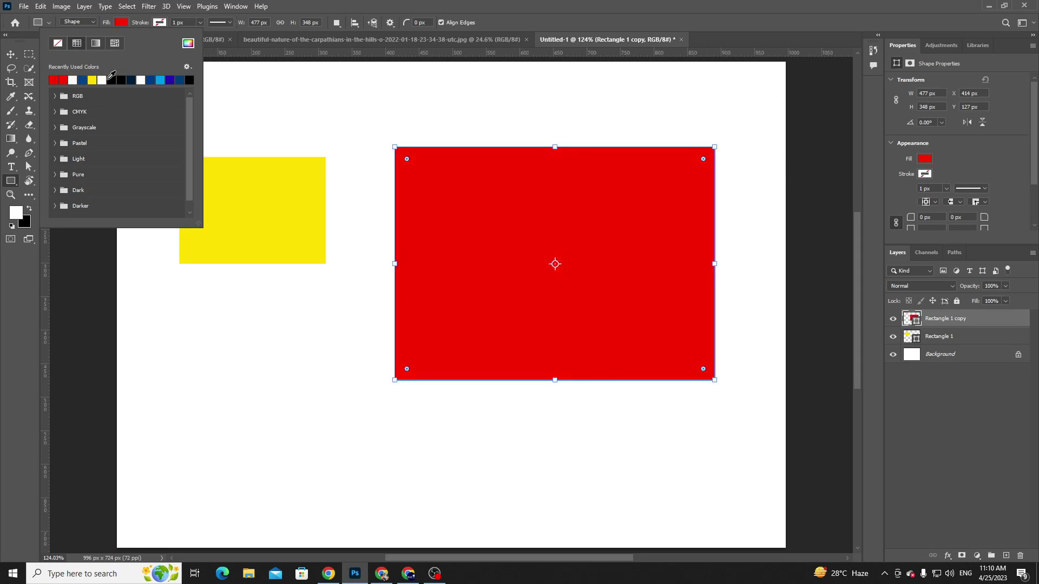
- Try further recent swatches as the larger rectangle's solid fill, ending with light blue
{"action": "left_click", "coordinate": [111, 80]}
{"action": "left_click", "coordinate": [131, 80]}
{"action": "left_click", "coordinate": [160, 80]}
{"action": "left_click", "coordinate": [170, 80]}
{"action": "left_click", "coordinate": [179, 80]}
{"action": "left_click", "coordinate": [74, 80]}
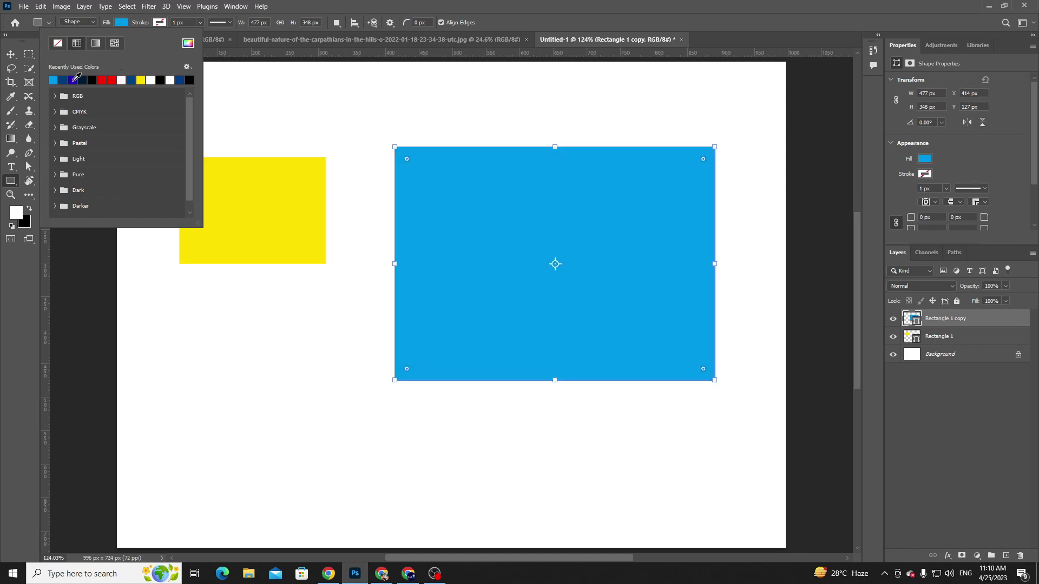
- Switch the larger rectangle to a gradient fill and apply the recent light-to-dark blue linear gradient
{"action": "left_click", "coordinate": [95, 43]}
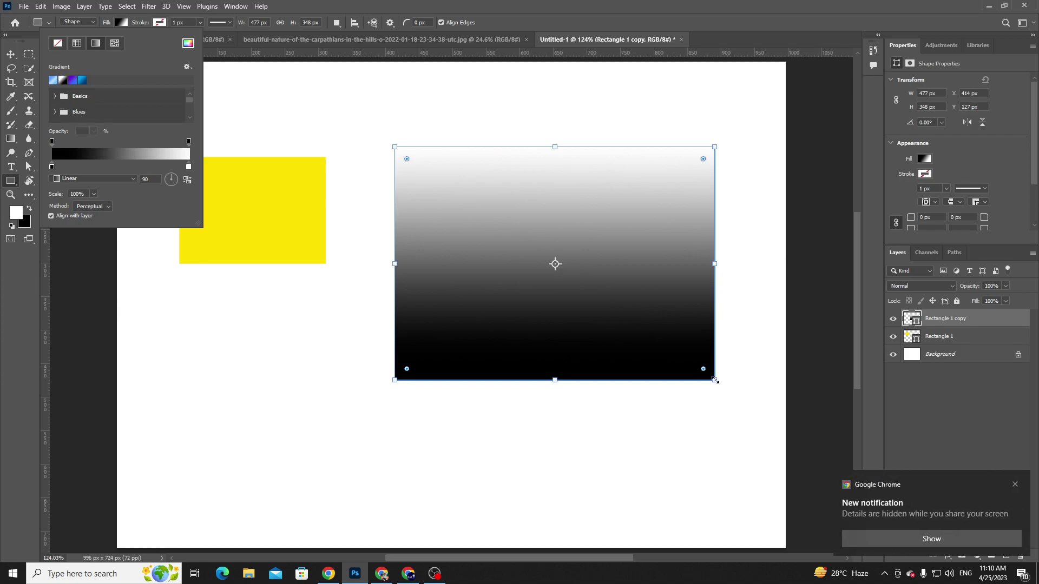
{"action": "left_click", "coordinate": [1015, 485]}
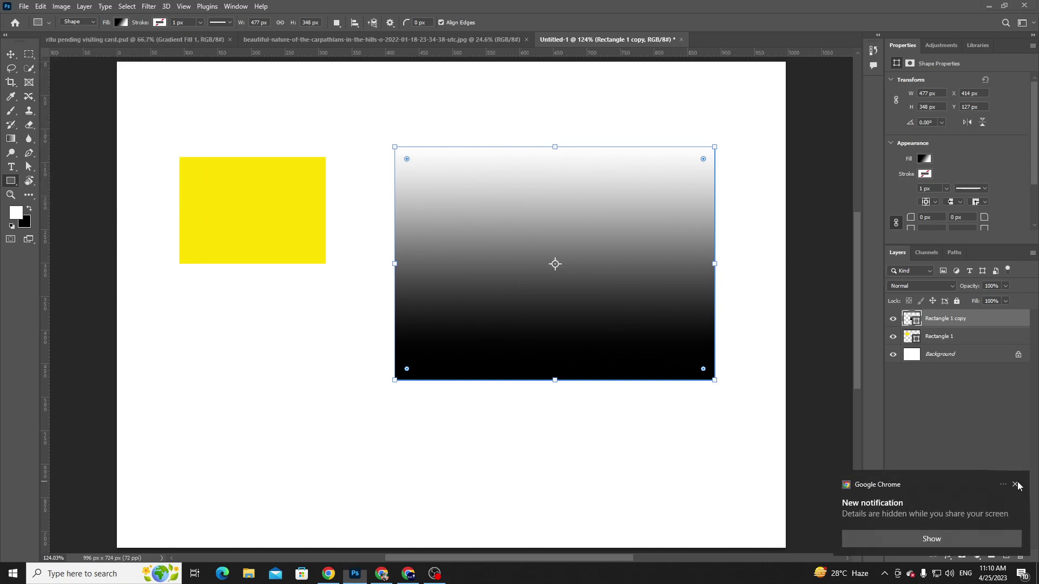
{"action": "left_click", "coordinate": [122, 22]}
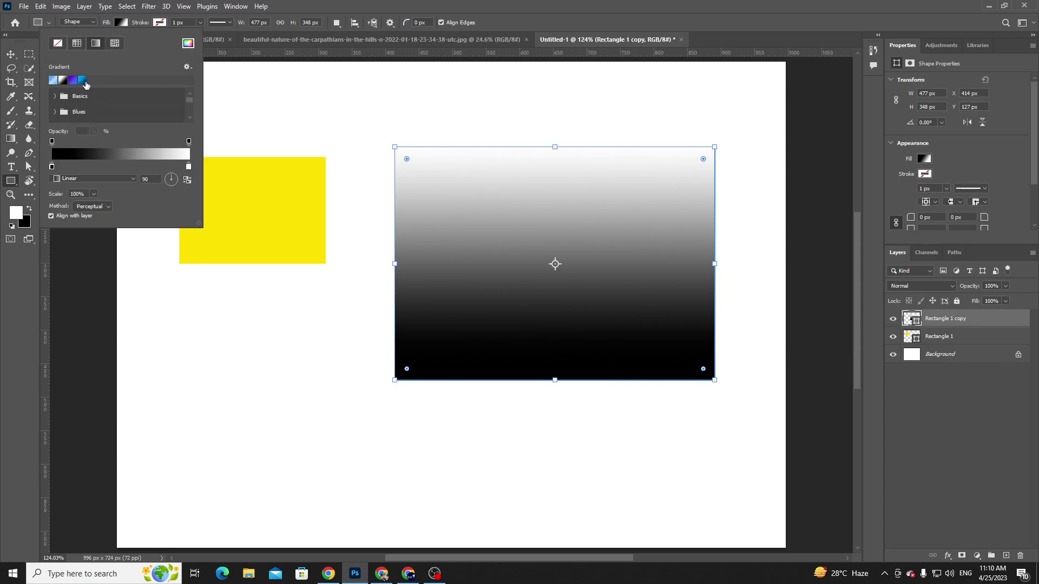
{"action": "left_click", "coordinate": [82, 82]}
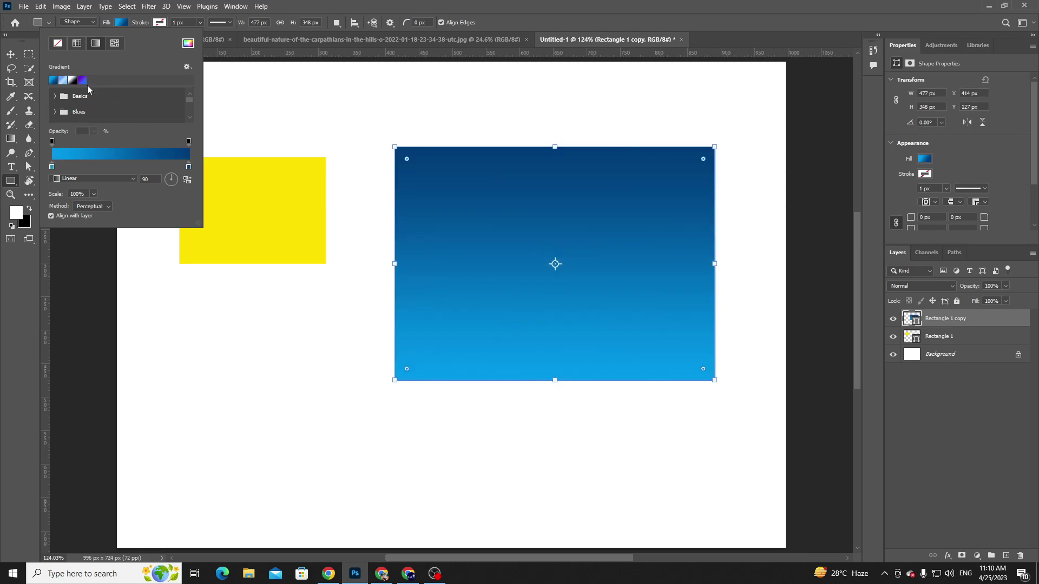
{"action": "left_click", "coordinate": [73, 80]}
{"action": "left_click", "coordinate": [63, 80]}
{"action": "left_click", "coordinate": [204, 121]}
{"action": "left_click", "coordinate": [183, 130]}
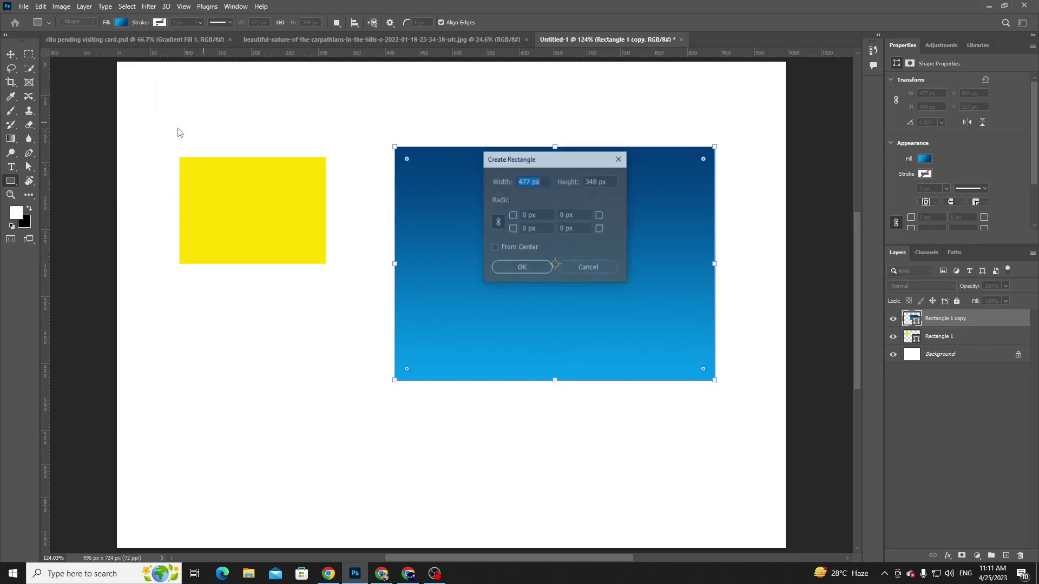
{"action": "left_click", "coordinate": [605, 269]}
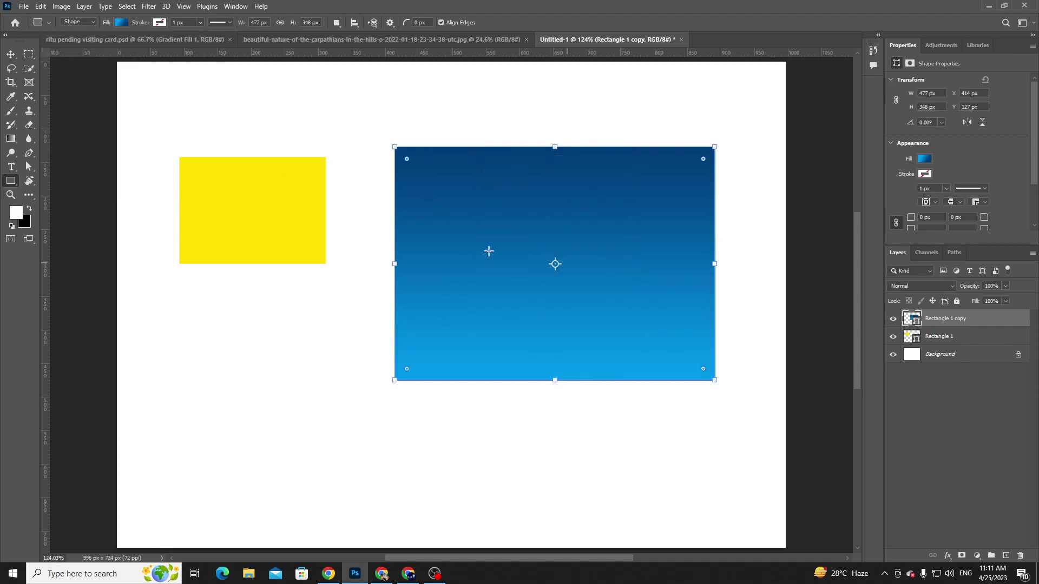
- Try several gradient presets from the Purples group on the larger rectangle, ending with a violet-to-slate-blue one
{"action": "left_click", "coordinate": [121, 23]}
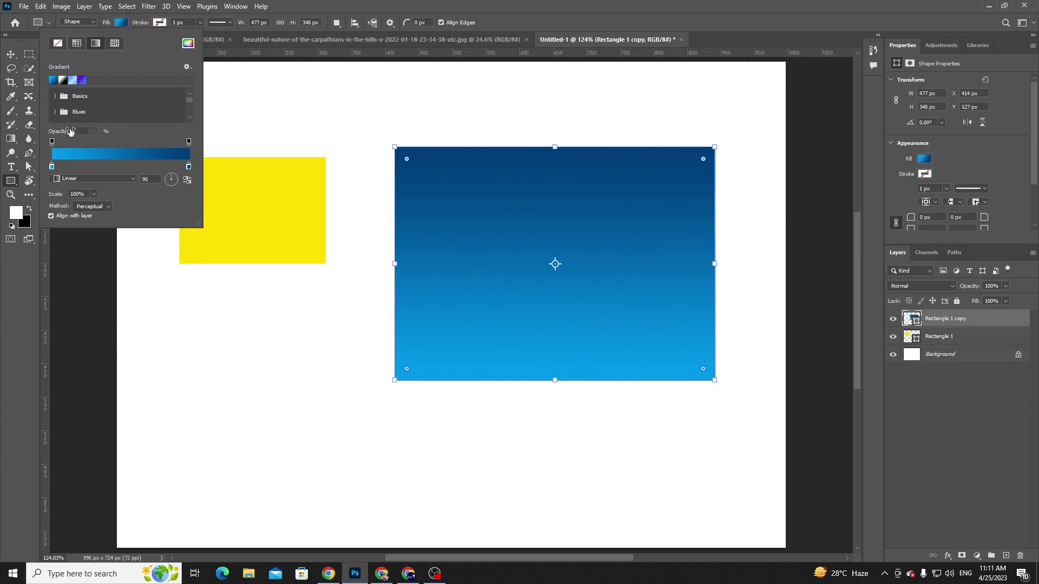
{"action": "scroll", "coordinate": [78, 104], "scroll_direction": "down", "scroll_amount": 3}
{"action": "scroll", "coordinate": [81, 104], "scroll_direction": "up", "scroll_amount": 3}
{"action": "left_click", "coordinate": [56, 97]}
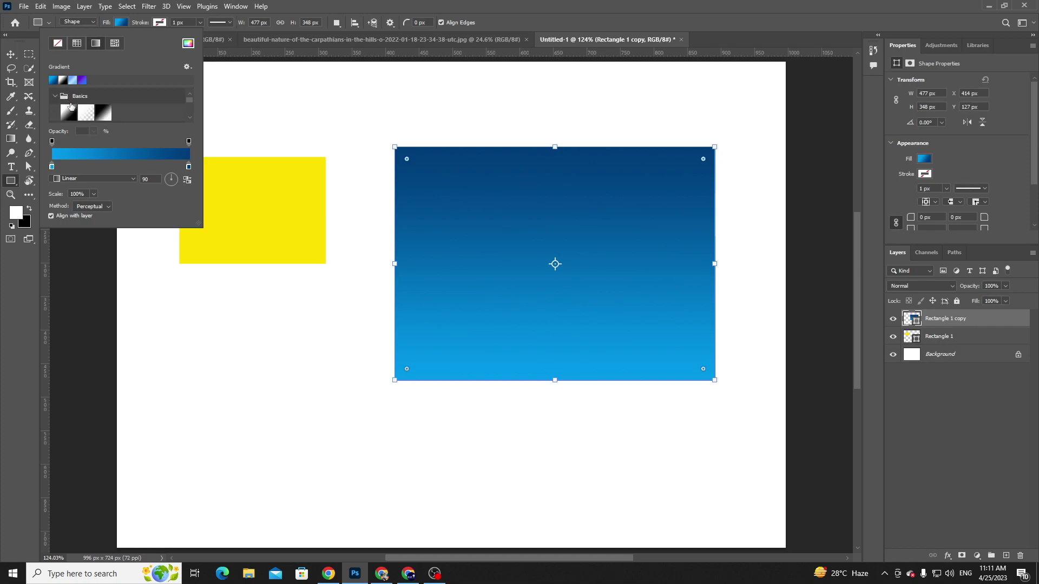
{"action": "scroll", "coordinate": [69, 105], "scroll_direction": "down", "scroll_amount": 2}
{"action": "scroll", "coordinate": [71, 106], "scroll_direction": "down", "scroll_amount": 1}
{"action": "left_click", "coordinate": [55, 101]}
{"action": "left_click", "coordinate": [86, 109]}
{"action": "left_click", "coordinate": [120, 109]}
{"action": "left_click", "coordinate": [138, 109]}
{"action": "left_click", "coordinate": [158, 108]}
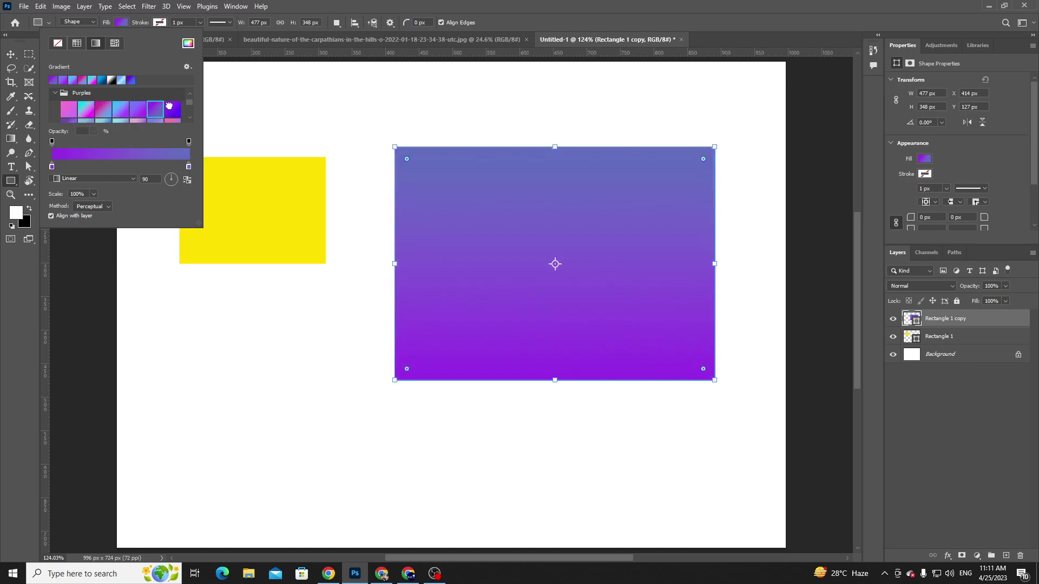
- Try more Purples presets on the larger rectangle, ending with the magenta-to-violet gradient
{"action": "left_click", "coordinate": [170, 106]}
{"action": "scroll", "coordinate": [129, 112], "scroll_direction": "down", "scroll_amount": 2}
{"action": "left_click", "coordinate": [84, 115]}
{"action": "left_click", "coordinate": [102, 114]}
{"action": "scroll", "coordinate": [114, 115], "scroll_direction": "down", "scroll_amount": 1}
{"action": "scroll", "coordinate": [115, 114], "scroll_direction": "down", "scroll_amount": 1}
{"action": "left_click", "coordinate": [138, 95]}
{"action": "scroll", "coordinate": [149, 103], "scroll_direction": "up", "scroll_amount": 2}
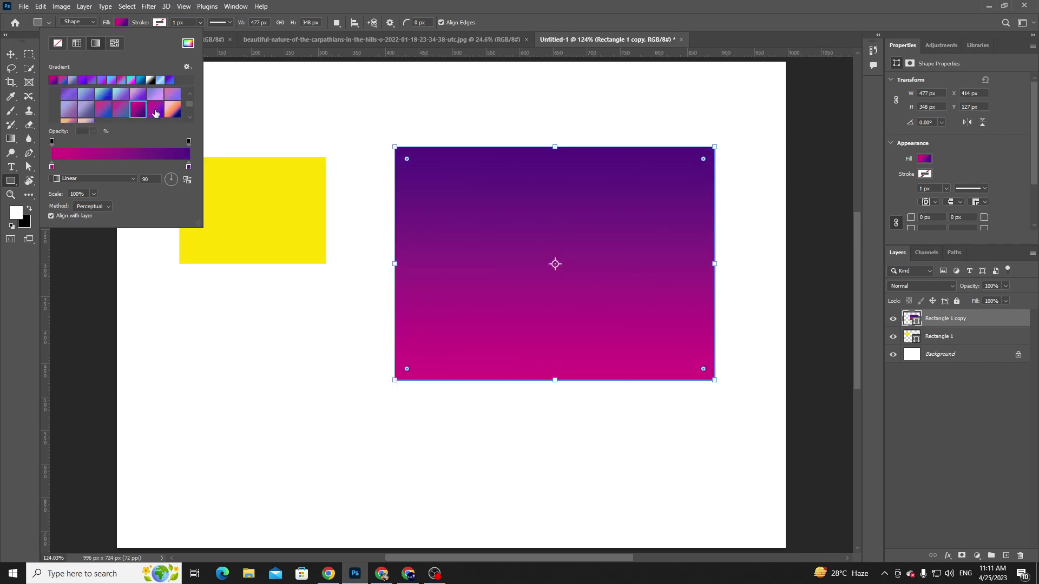
{"action": "left_click", "coordinate": [155, 110]}
{"action": "scroll", "coordinate": [153, 111], "scroll_direction": "down", "scroll_amount": 1}
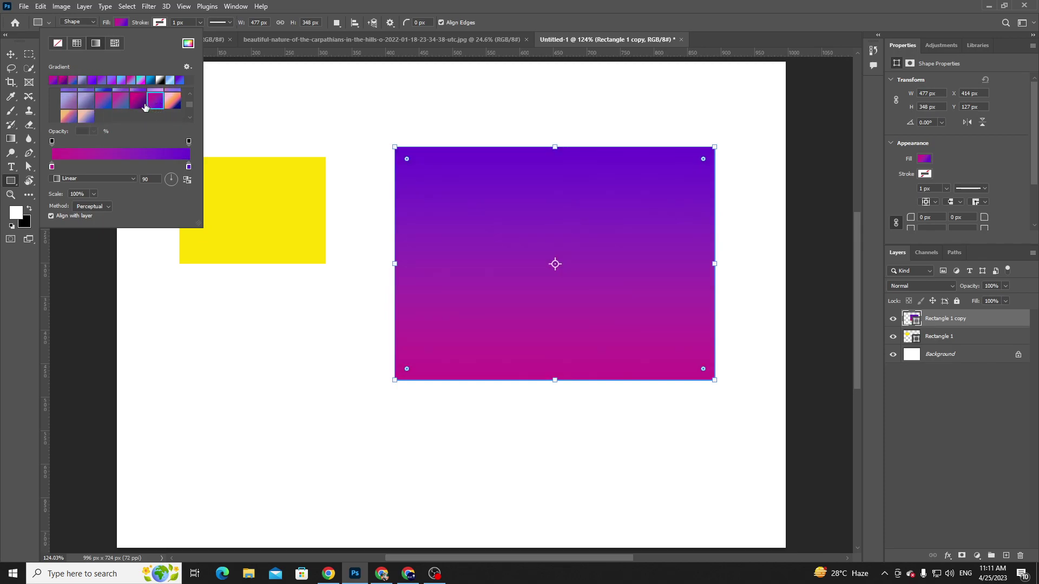
{"action": "scroll", "coordinate": [130, 106], "scroll_direction": "down", "scroll_amount": 3}
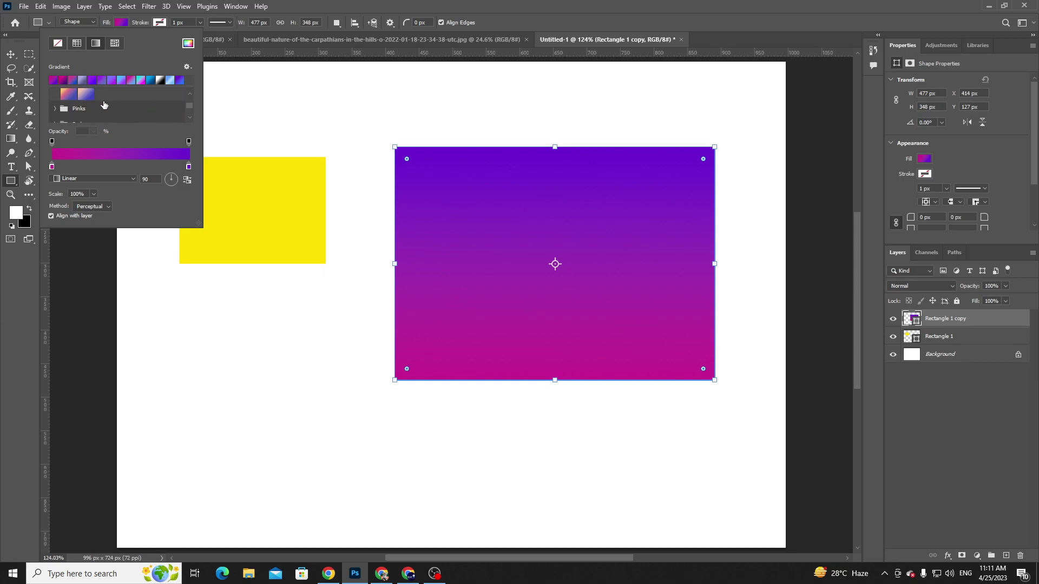
- Fill the larger rectangle with a pink-to-coral gradient preset from the Pinks group
{"action": "left_click", "coordinate": [54, 91]}
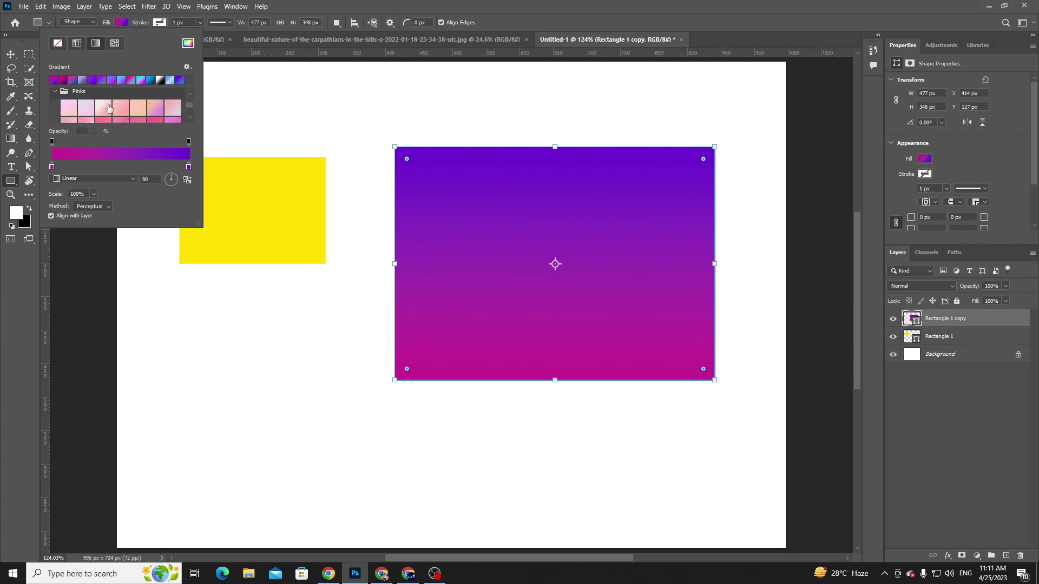
{"action": "scroll", "coordinate": [110, 109], "scroll_direction": "down", "scroll_amount": 1}
{"action": "left_click", "coordinate": [90, 97]}
{"action": "left_click", "coordinate": [119, 102]}
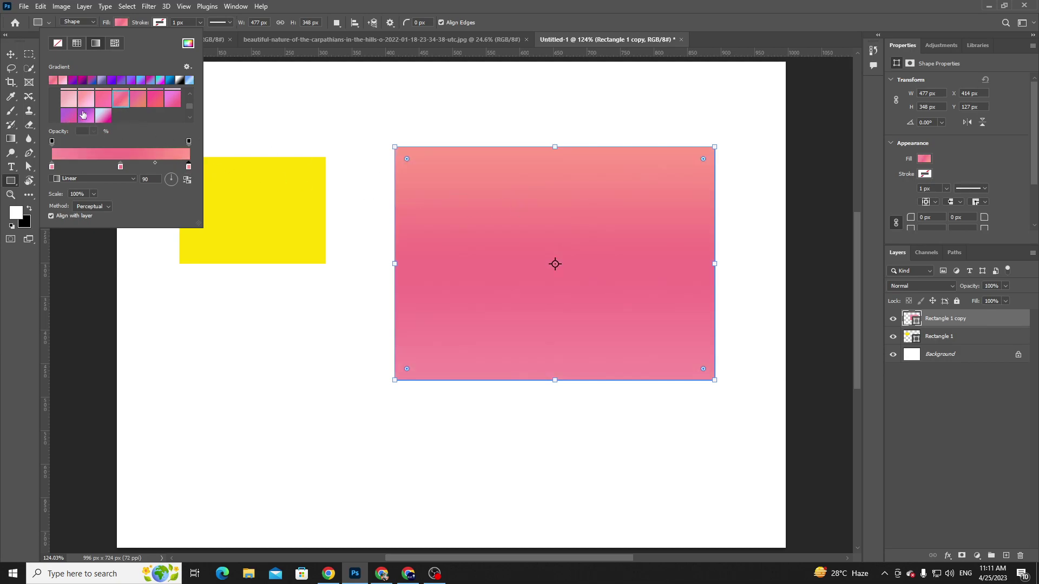
- Try the three Basics gradient presets on the larger rectangle, ending with the white-to-black Foreground to Background gradient
{"action": "scroll", "coordinate": [141, 114], "scroll_direction": "up", "scroll_amount": 6}
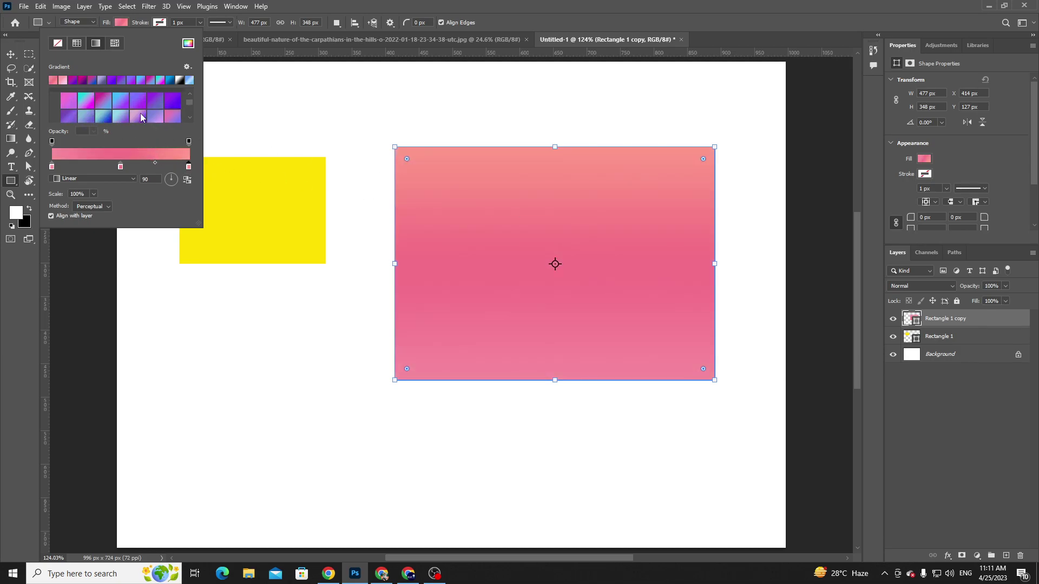
{"action": "left_click", "coordinate": [69, 112]}
{"action": "left_click", "coordinate": [86, 113]}
{"action": "left_click", "coordinate": [104, 114]}
{"action": "left_click", "coordinate": [73, 115]}
{"action": "left_click", "coordinate": [86, 114]}
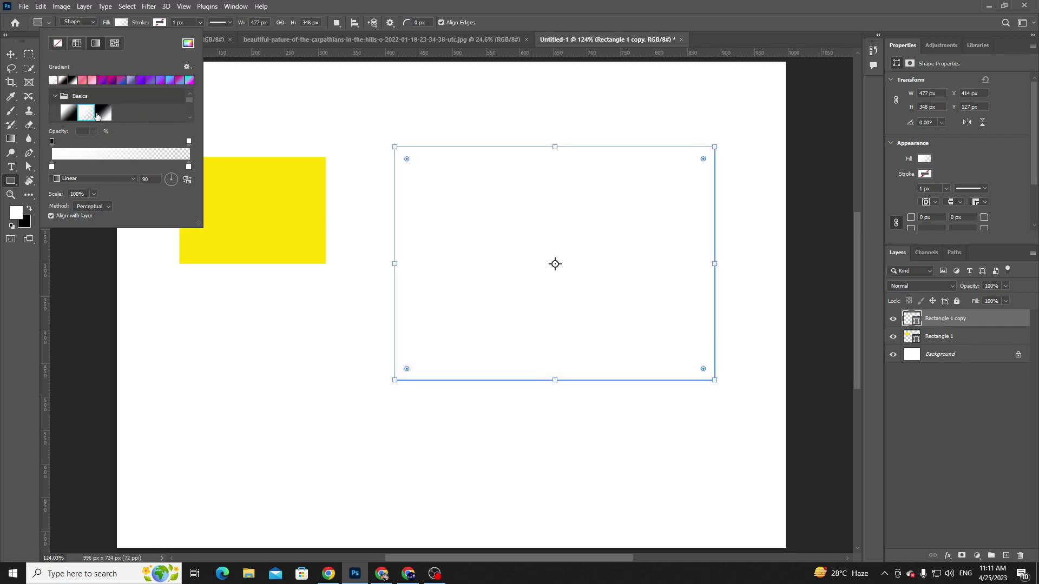
{"action": "left_click", "coordinate": [104, 114]}
{"action": "left_click", "coordinate": [72, 114]}
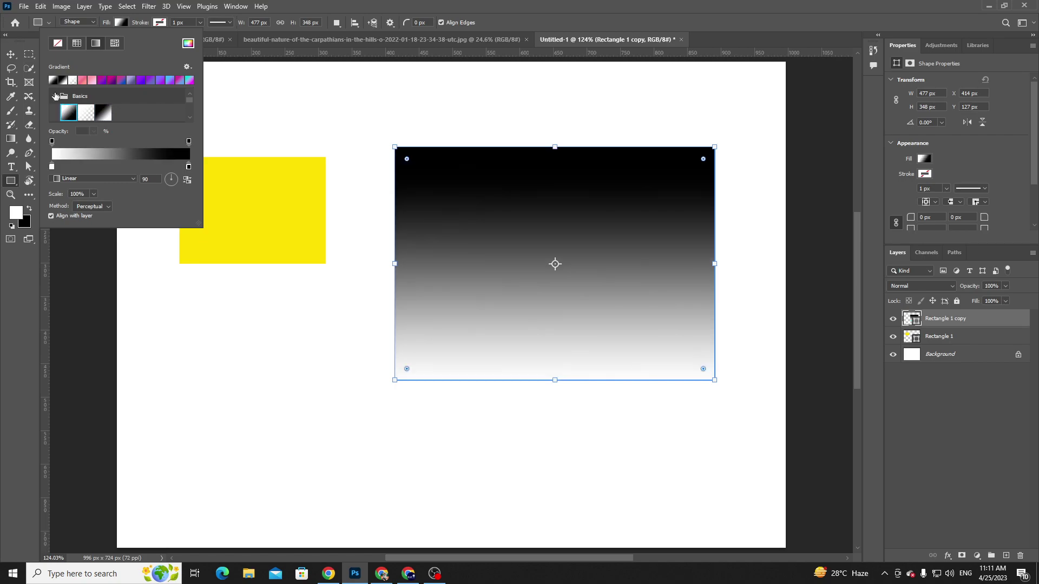
- Slide the gradient's starting opacity stop along the ramp and back, and remove the white color stop
{"action": "left_click", "coordinate": [55, 96]}
{"action": "scroll", "coordinate": [89, 115], "scroll_direction": "down", "scroll_amount": 2}
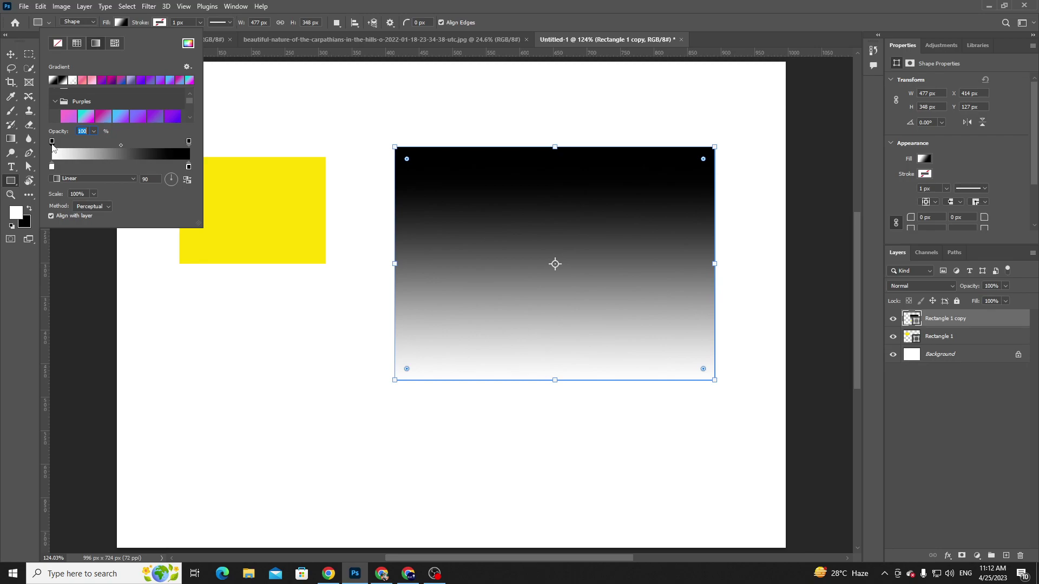
{"action": "left_click_drag", "start_coordinate": [52, 143], "coordinate": [111, 146]}
{"action": "left_click_drag", "start_coordinate": [110, 142], "coordinate": [180, 146]}
{"action": "left_click_drag", "start_coordinate": [180, 143], "coordinate": [3, 191]}
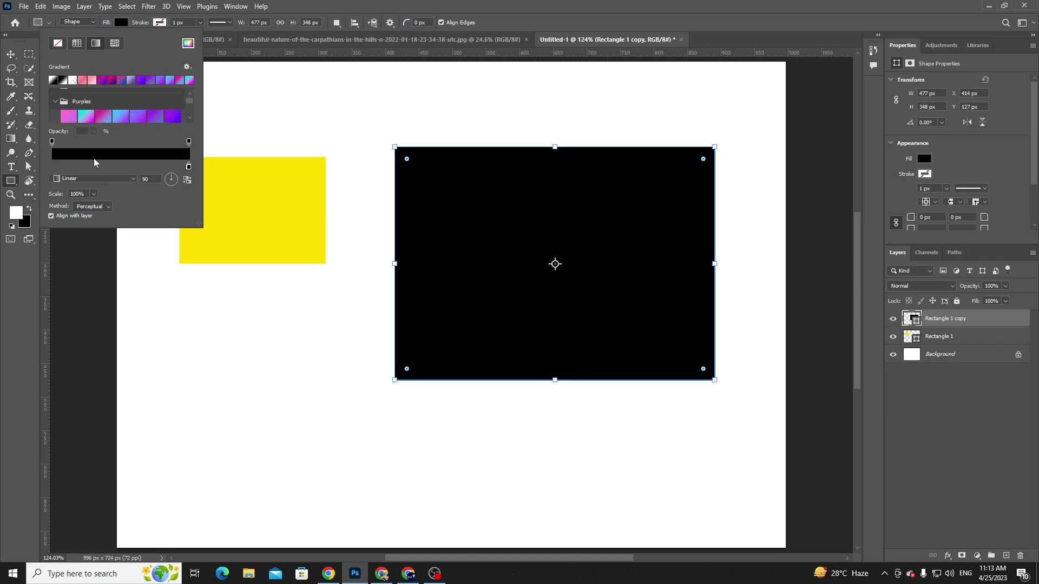
- Open the Gradient Editor for the rectangle's fill and add a white color stop at location 0
{"action": "left_click", "coordinate": [52, 157]}
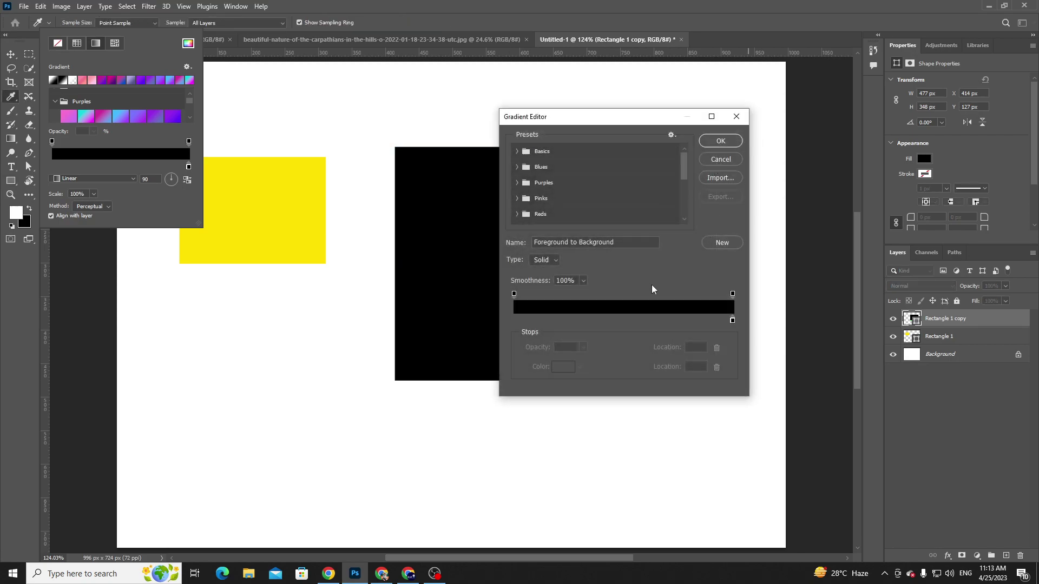
{"action": "left_click_drag", "start_coordinate": [592, 117], "coordinate": [442, 81]}
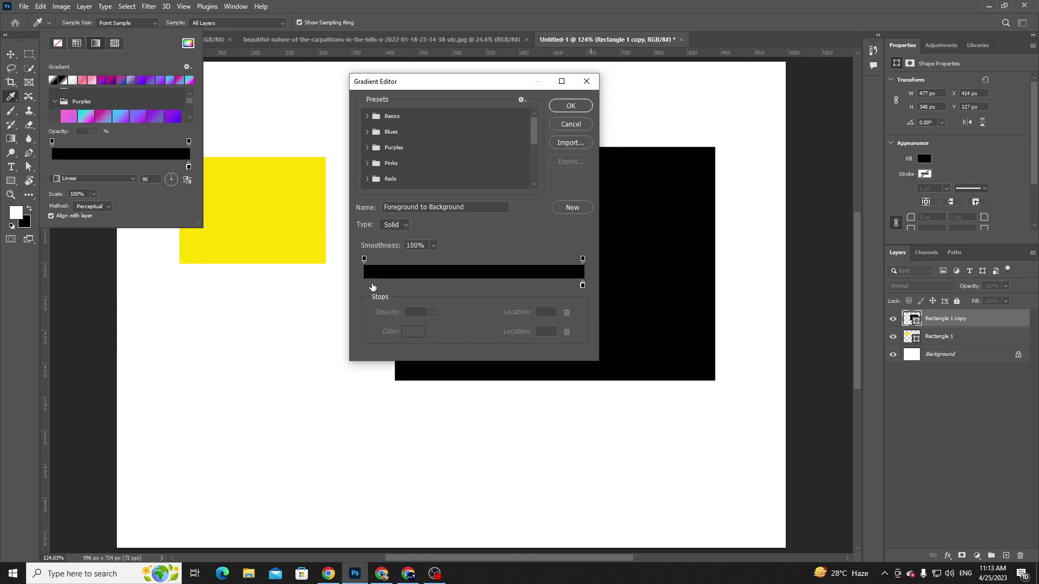
{"action": "double_click", "coordinate": [368, 284]}
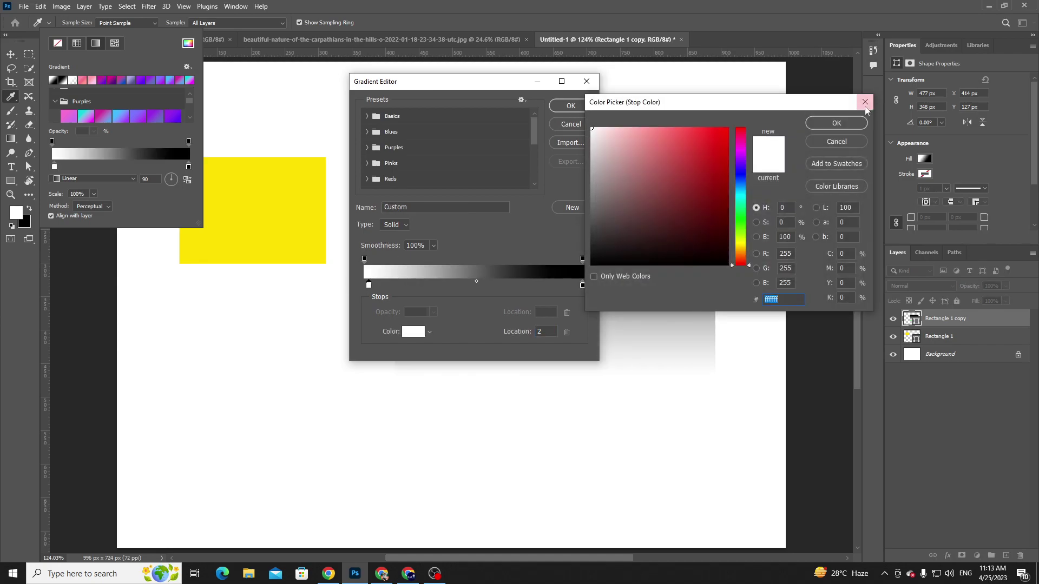
{"action": "left_click", "coordinate": [834, 142]}
{"action": "left_click_drag", "start_coordinate": [368, 287], "coordinate": [356, 287]}
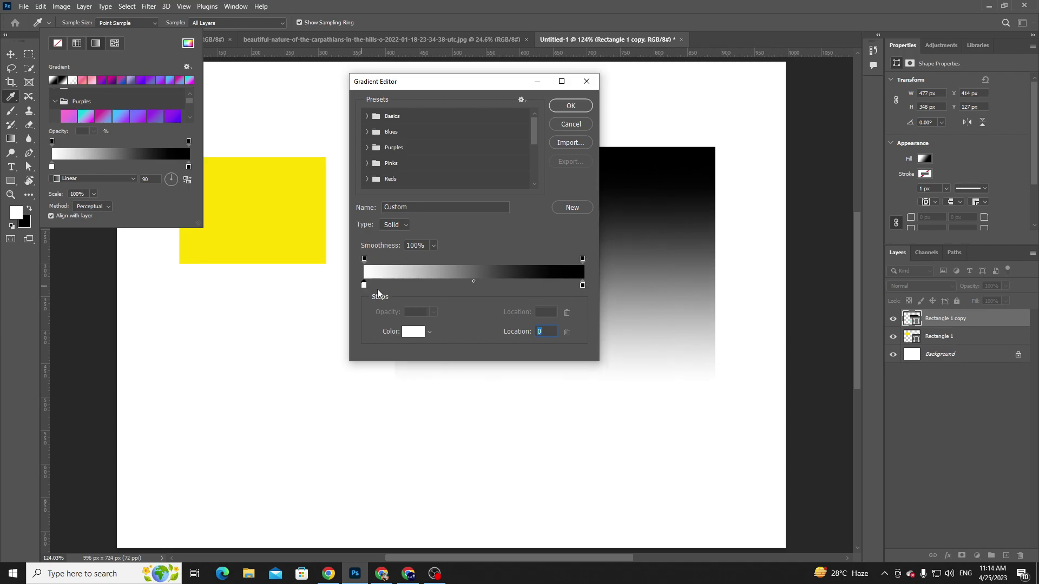
- Select the opacity stop at location 0 in the Gradient Editor and try adjusting its opacity
{"action": "left_click_drag", "start_coordinate": [474, 84], "coordinate": [582, 83]}
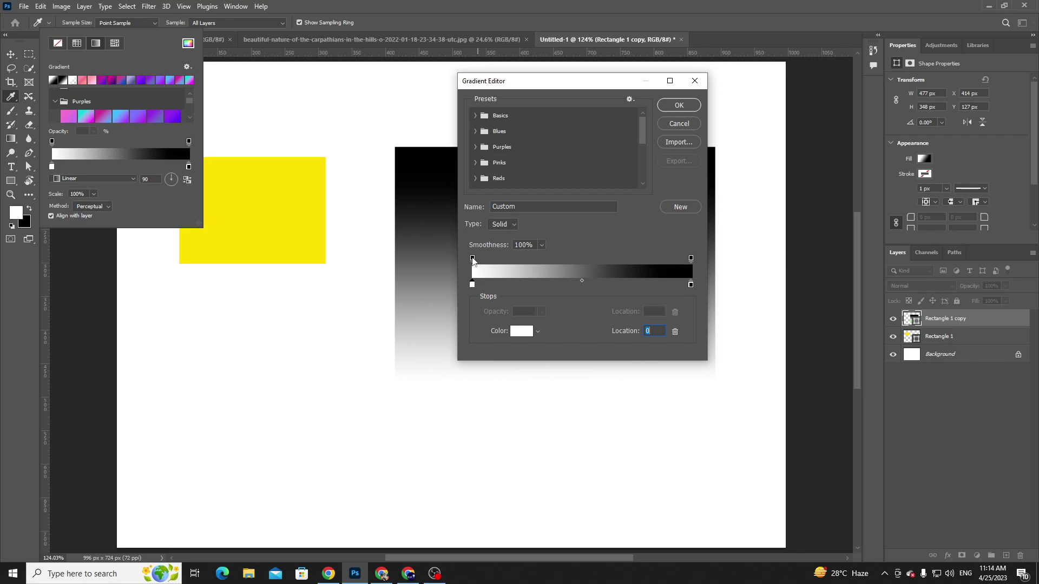
{"action": "left_click", "coordinate": [472, 259]}
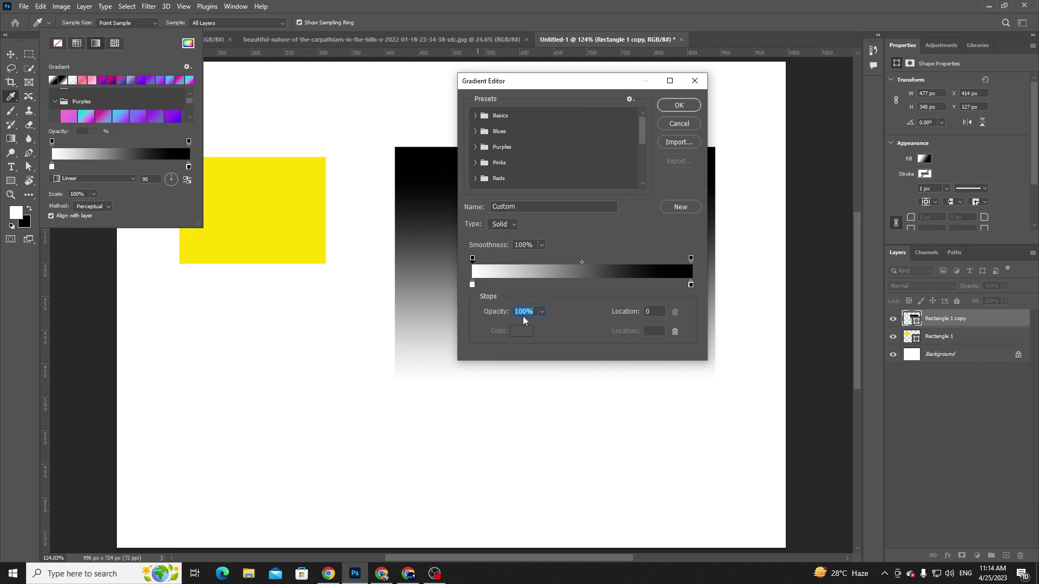
{"action": "left_click_drag", "start_coordinate": [541, 84], "coordinate": [759, 87]}
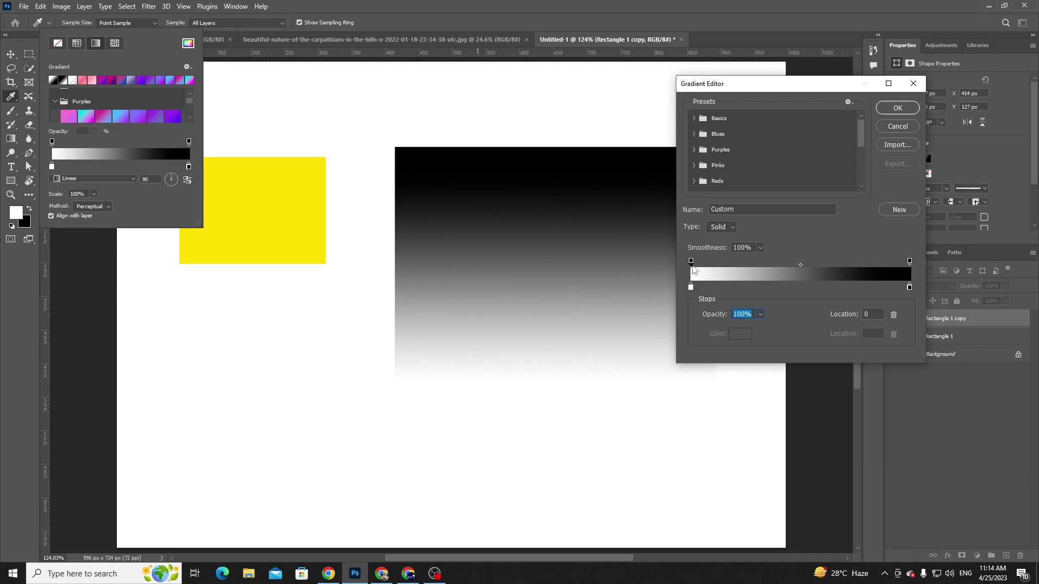
{"action": "left_click", "coordinate": [760, 314]}
{"action": "mouse_move", "coordinate": [760, 327]}
{"action": "left_mouse_down"}
{"action": "mouse_move", "coordinate": [702, 328]}
{"action": "mouse_move", "coordinate": [768, 322]}
{"action": "left_mouse_up"}
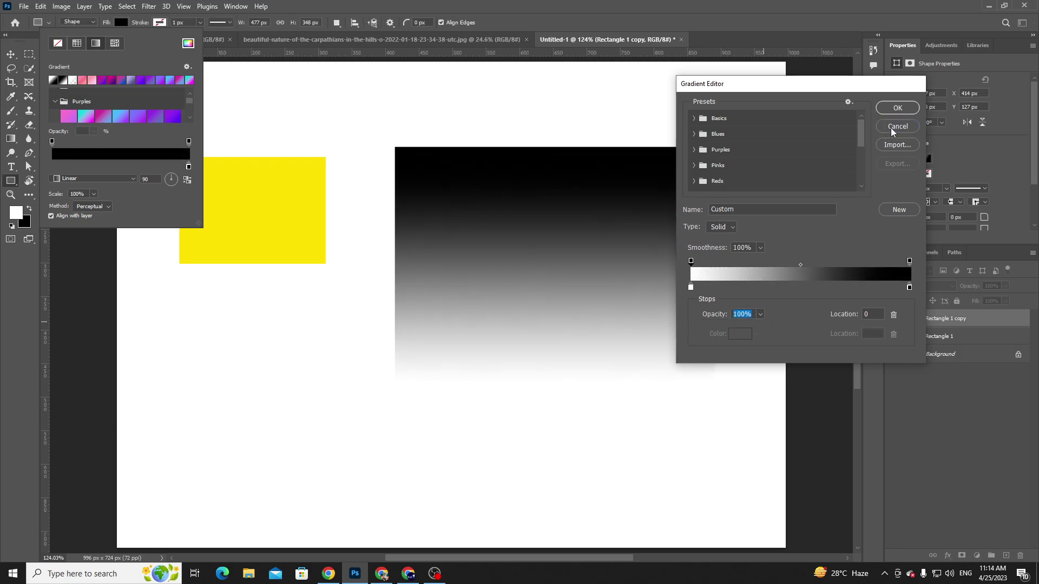
- Cancel the current gradient edits and reopen the Gradient Editor from the larger rectangle's fill properties
{"action": "left_click", "coordinate": [890, 128]}
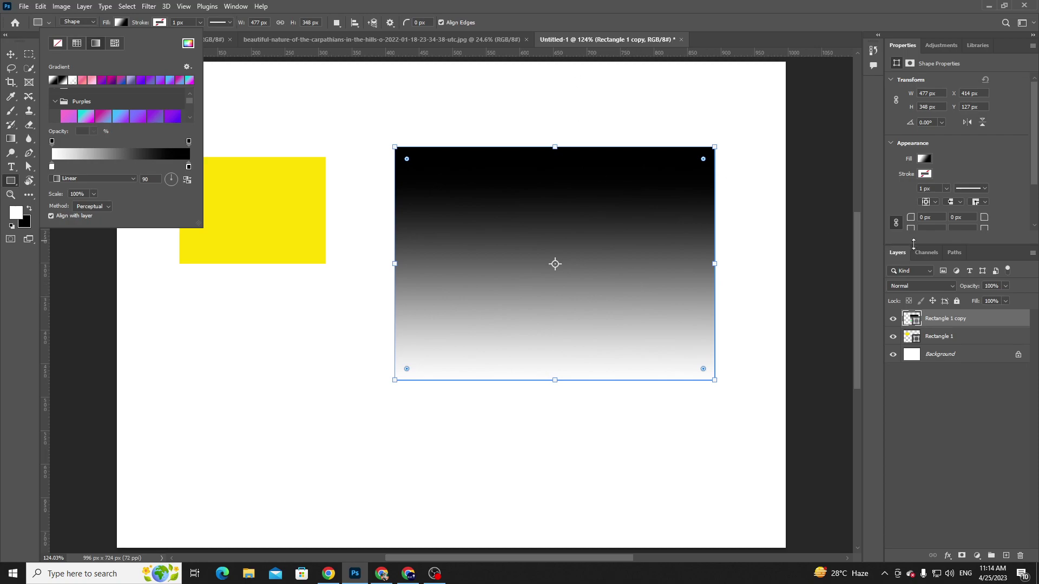
{"action": "left_click", "coordinate": [924, 161]}
{"action": "left_click", "coordinate": [930, 294]}
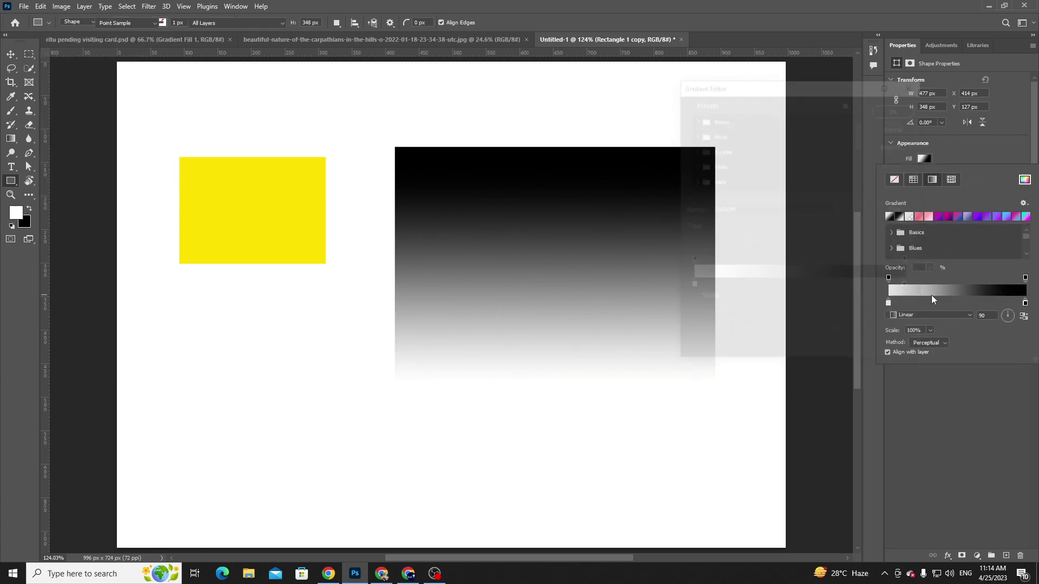
{"action": "left_click_drag", "start_coordinate": [785, 88], "coordinate": [571, 85]}
- Set the gradient's color stop at location 0 to red
{"action": "left_click", "coordinate": [478, 258]}
{"action": "left_click", "coordinate": [477, 284]}
{"action": "left_click", "coordinate": [527, 331]}
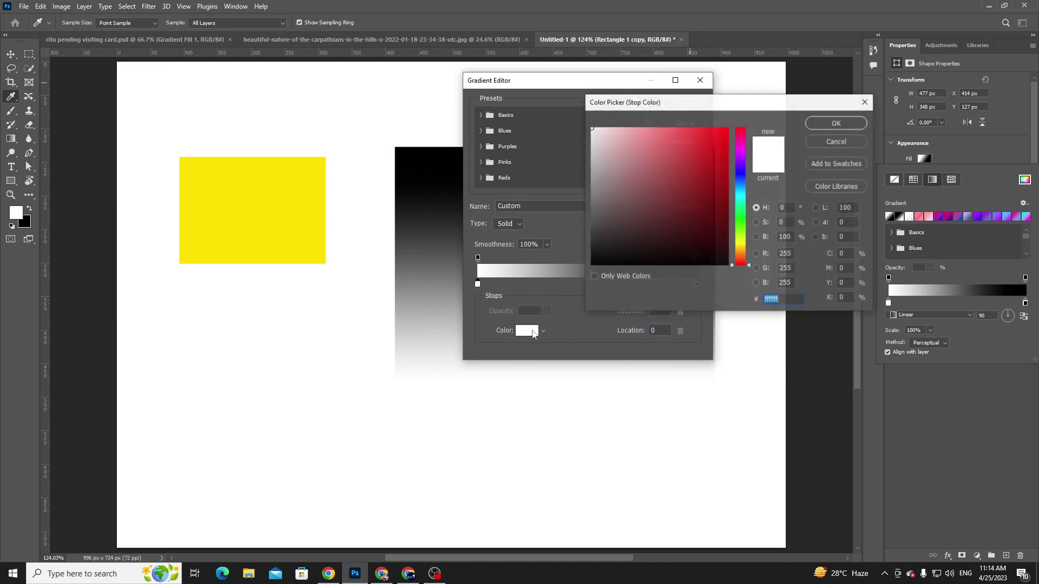
{"action": "type", "text": "d91717"}
{"action": "left_click", "coordinate": [836, 124]}
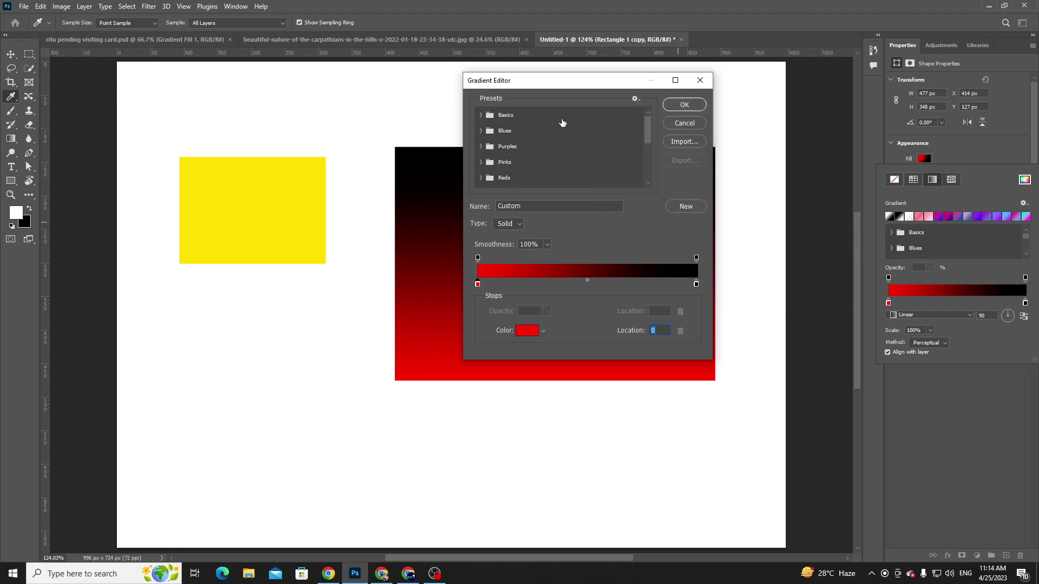
{"action": "left_click_drag", "start_coordinate": [551, 85], "coordinate": [689, 54]}
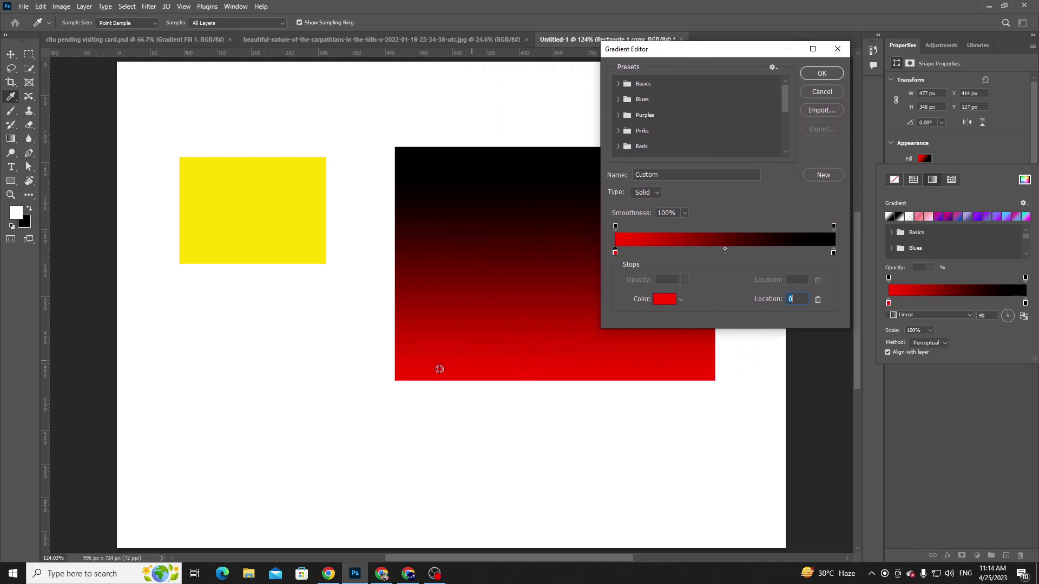
- Move the starting opacity stop to location 38 and lower its opacity to 22%
{"action": "left_click", "coordinate": [615, 226]}
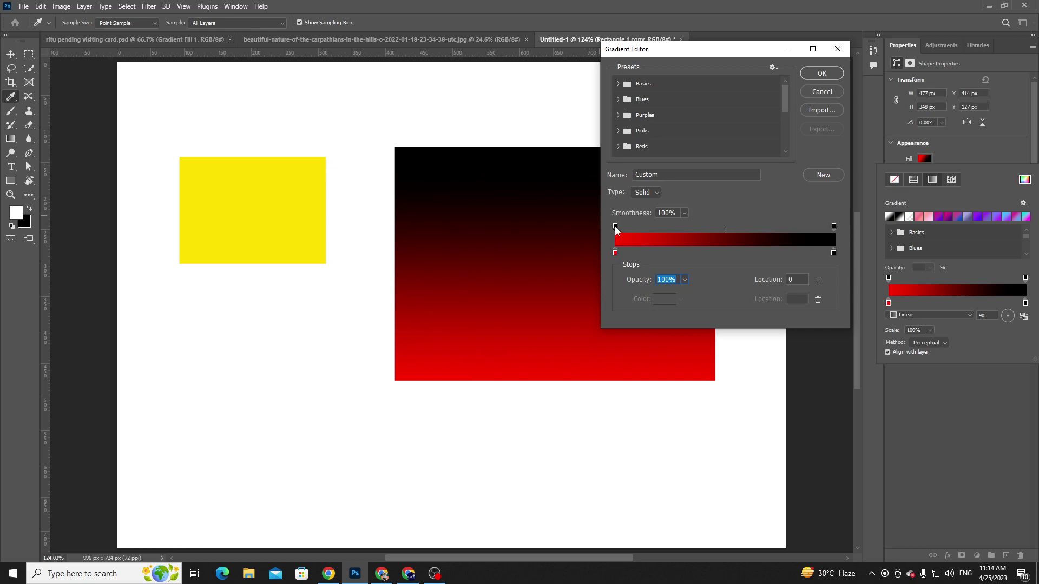
{"action": "left_click", "coordinate": [685, 279]}
{"action": "mouse_move", "coordinate": [686, 292]}
{"action": "left_mouse_down"}
{"action": "mouse_move", "coordinate": [635, 294]}
{"action": "mouse_move", "coordinate": [696, 296]}
{"action": "left_mouse_up"}
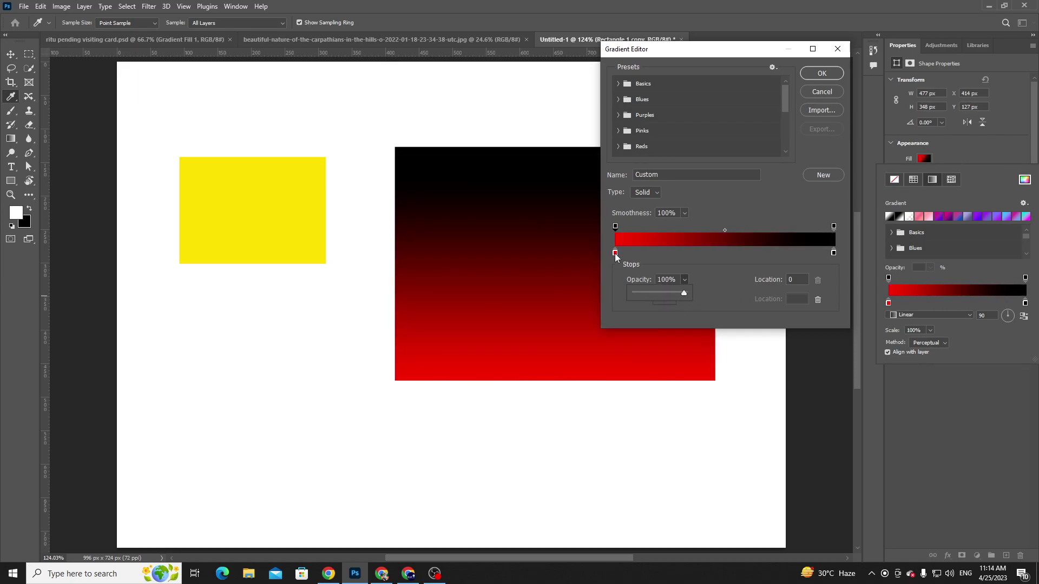
{"action": "left_click_drag", "start_coordinate": [615, 227], "coordinate": [722, 218]}
{"action": "left_click", "coordinate": [622, 227]}
{"action": "left_click_drag", "start_coordinate": [624, 232], "coordinate": [698, 230]}
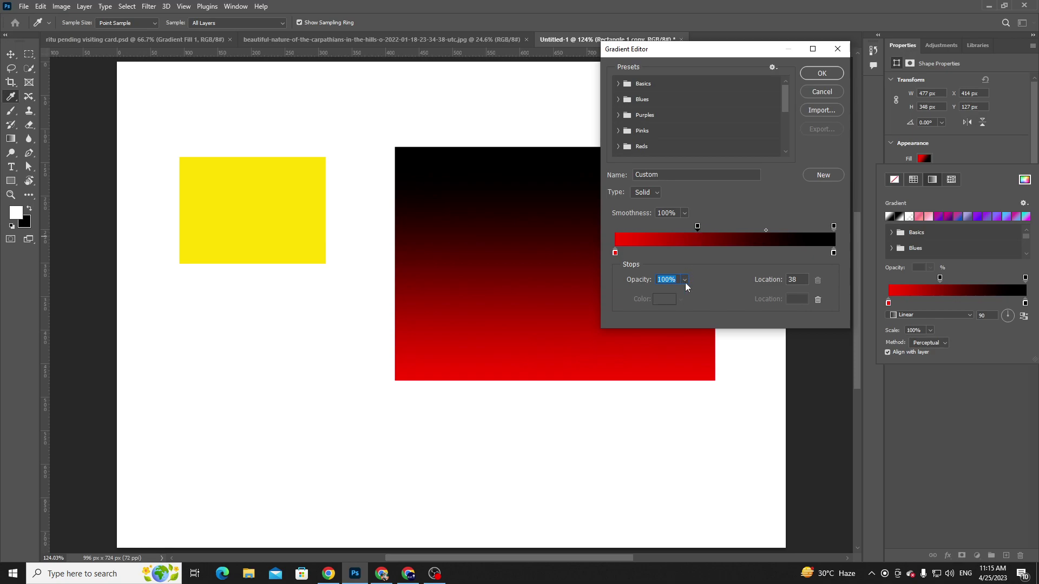
{"action": "left_click", "coordinate": [684, 279]}
{"action": "left_click_drag", "start_coordinate": [677, 292], "coordinate": [645, 295]}
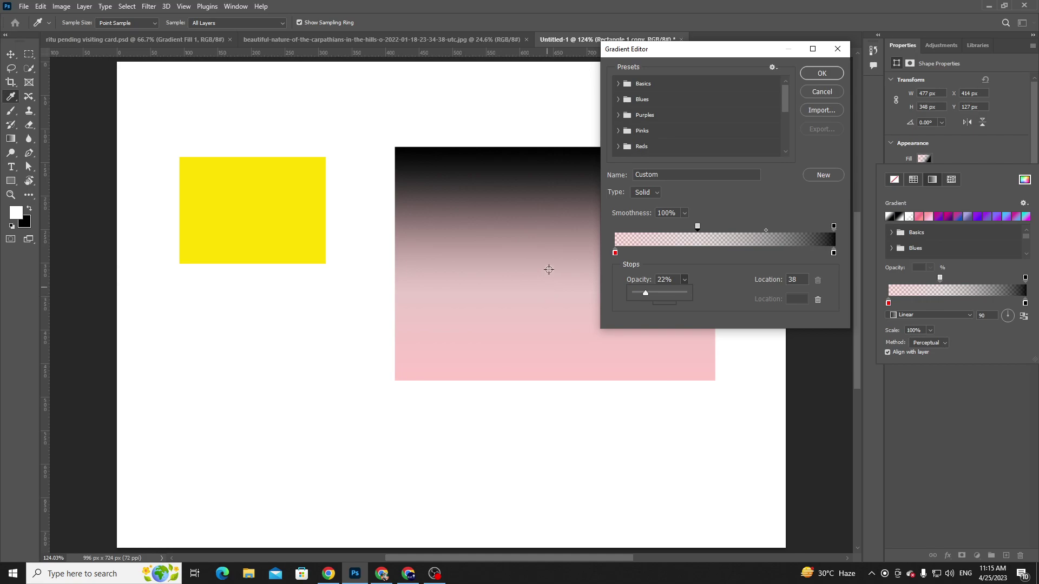
- Add an opacity stop at location 9 with 100% opacity and shift the 22% stop to location 46
{"action": "left_click", "coordinate": [697, 227]}
{"action": "left_click_drag", "start_coordinate": [697, 227], "coordinate": [762, 227]}
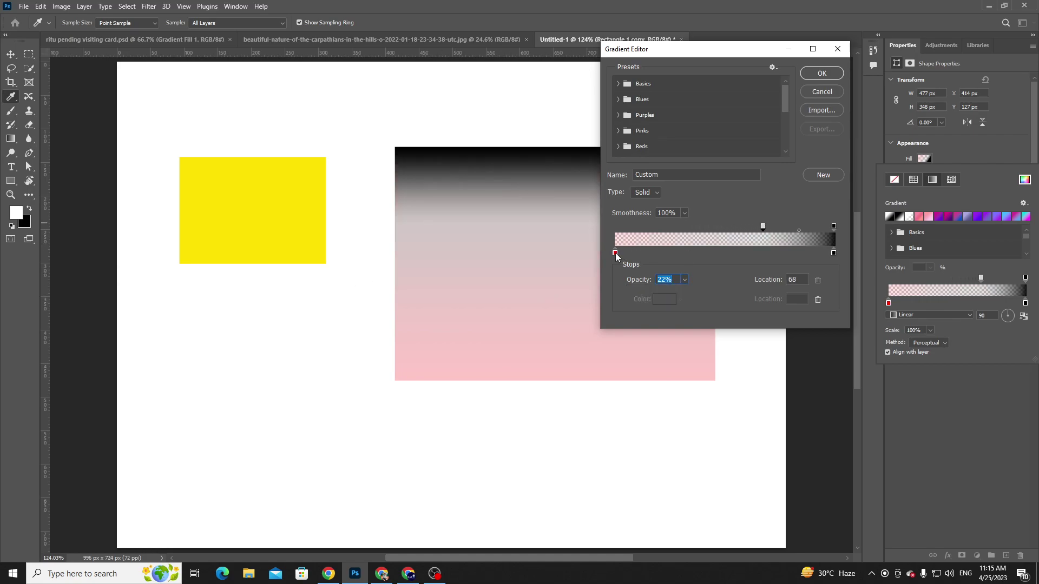
{"action": "left_click", "coordinate": [635, 227]}
{"action": "left_click", "coordinate": [685, 280]}
{"action": "left_click_drag", "start_coordinate": [683, 292], "coordinate": [723, 293]}
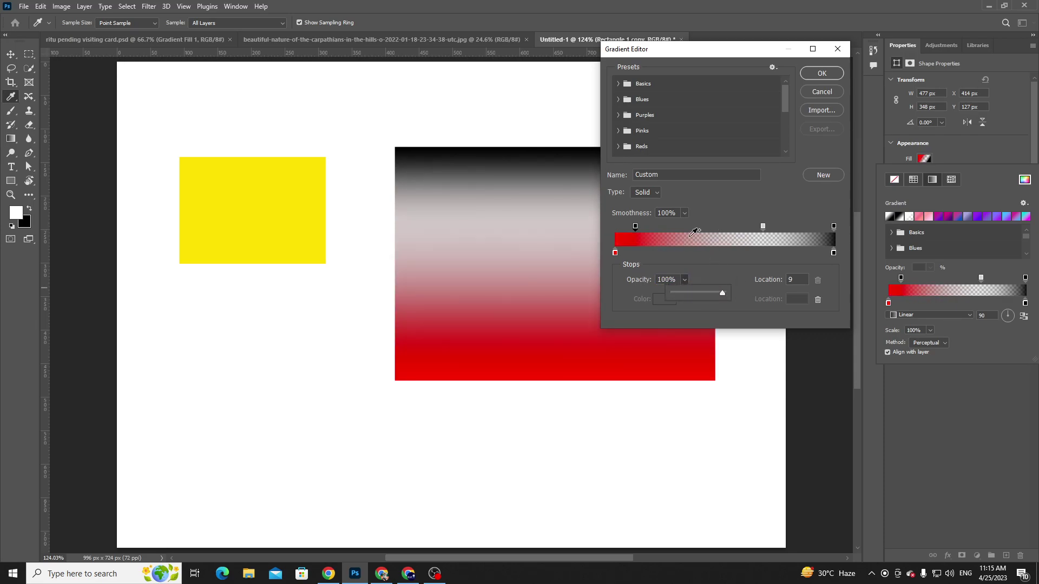
{"action": "left_click_drag", "start_coordinate": [762, 228], "coordinate": [714, 227]}
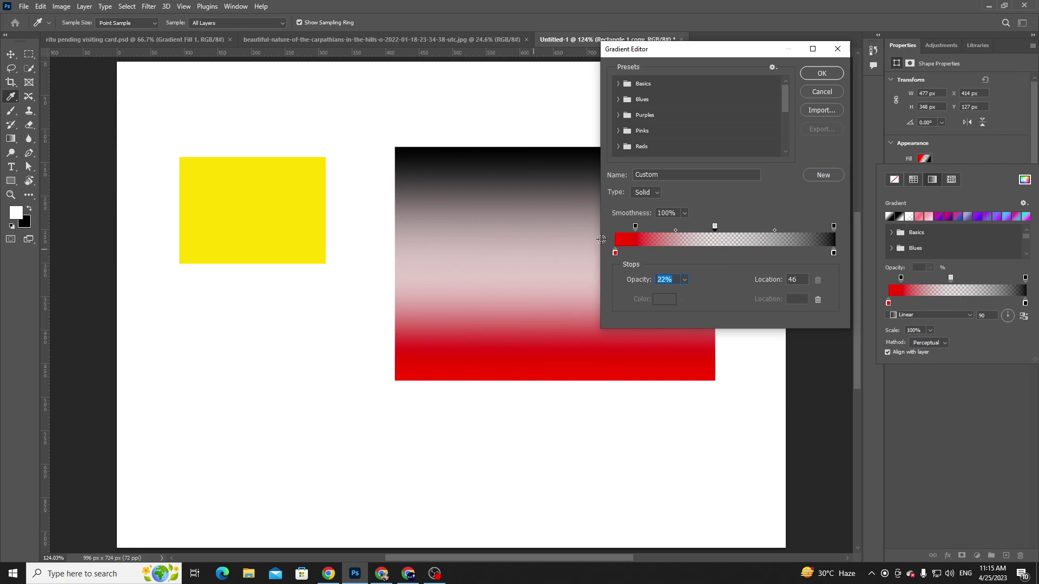
- Remove the opacity stop at location 9 and return the 22% stop to location 0 with 100% opacity
{"action": "left_click", "coordinate": [636, 227]}
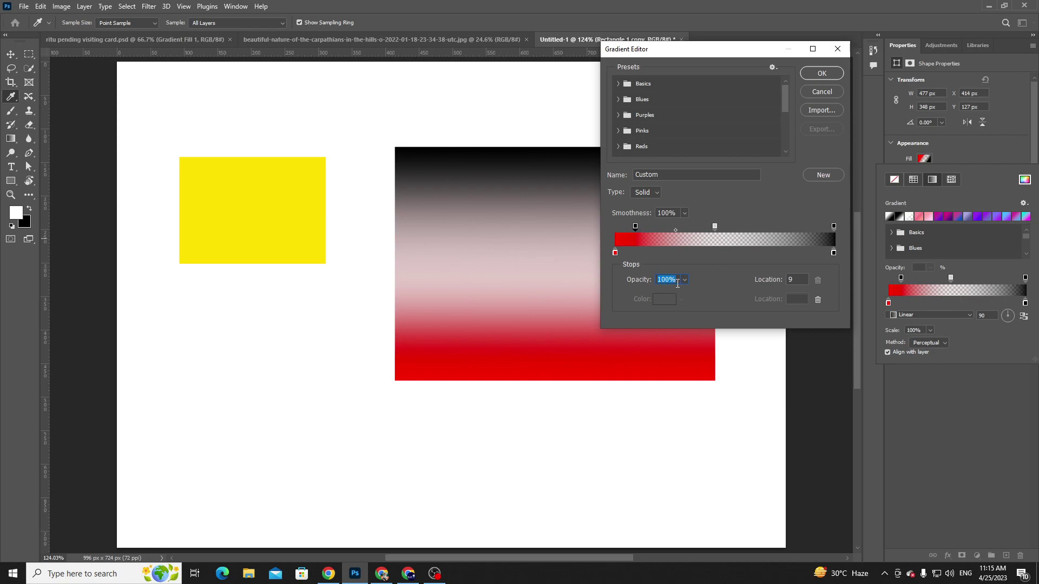
{"action": "left_click_drag", "start_coordinate": [635, 228], "coordinate": [634, 187]}
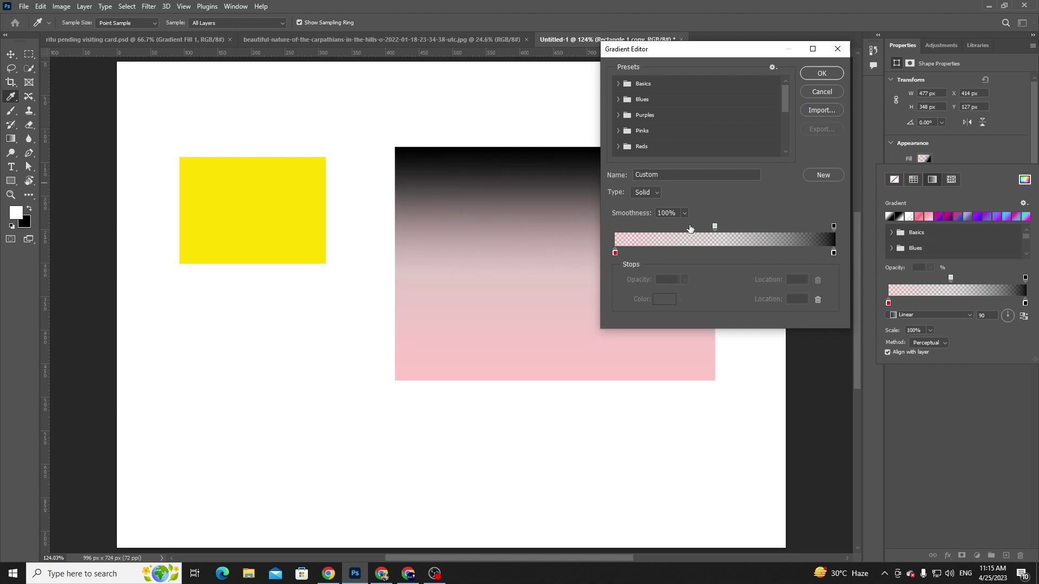
{"action": "left_click_drag", "start_coordinate": [715, 227], "coordinate": [615, 227]}
{"action": "left_click", "coordinate": [684, 279]}
{"action": "left_click_drag", "start_coordinate": [684, 293], "coordinate": [731, 291]}
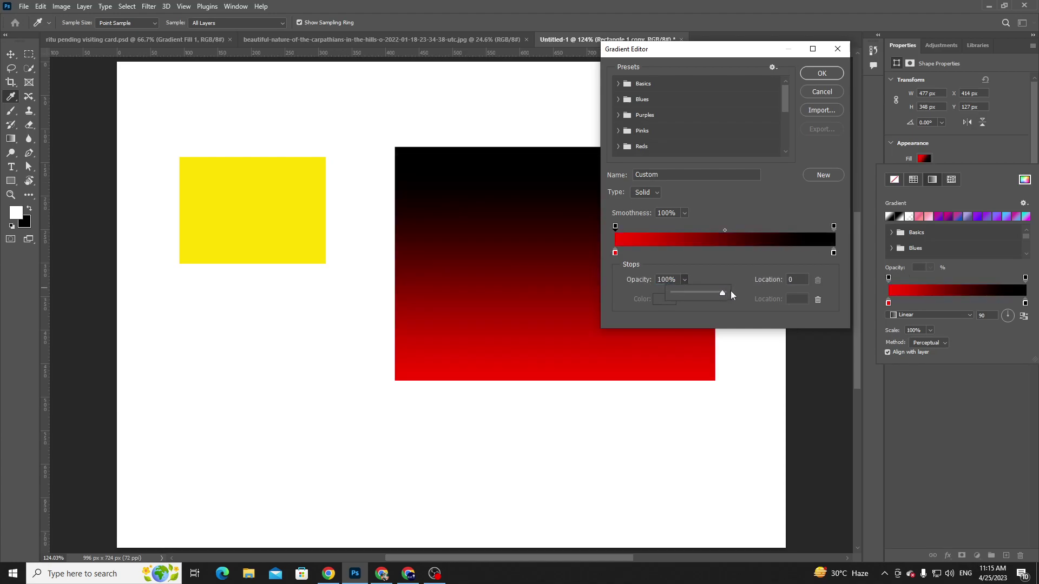
- Change the color stop at location 0 to bright blue, keeping the whole rectangle in view beside the Gradient Editor
{"action": "left_click", "coordinate": [615, 253]}
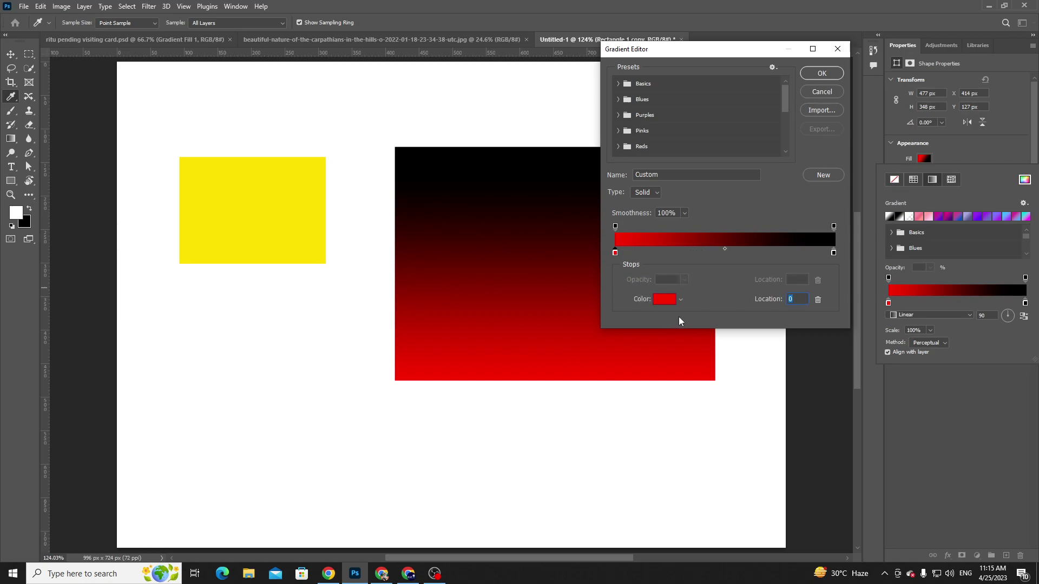
{"action": "left_click", "coordinate": [670, 299]}
{"action": "left_click_drag", "start_coordinate": [741, 182], "coordinate": [740, 237]}
{"action": "mouse_move", "coordinate": [736, 200]}
{"action": "left_mouse_down"}
{"action": "mouse_move", "coordinate": [742, 173]}
{"action": "mouse_move", "coordinate": [743, 187]}
{"action": "left_mouse_up"}
{"action": "left_click", "coordinate": [828, 123]}
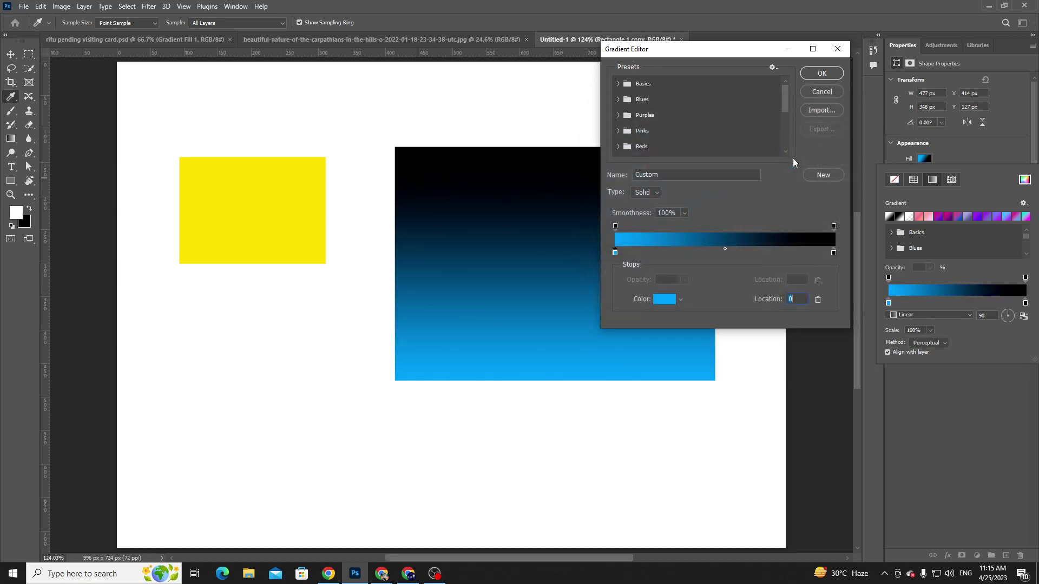
{"action": "left_click_drag", "start_coordinate": [709, 49], "coordinate": [870, 58]}
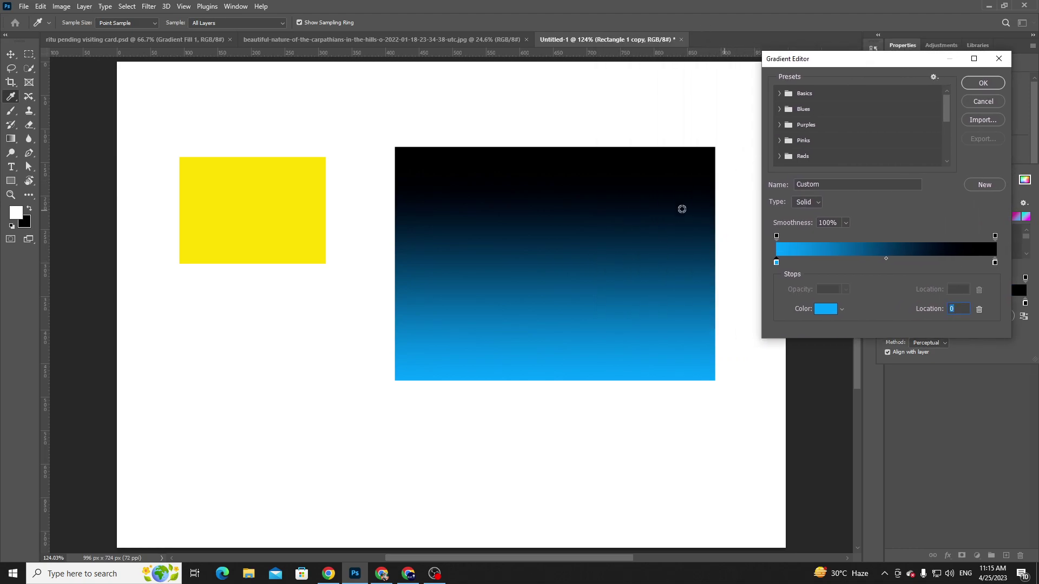
{"action": "key", "text": "space"}
{"action": "left_click_drag", "start_coordinate": [684, 222], "coordinate": [627, 216]}
{"action": "left_click_drag", "start_coordinate": [865, 61], "coordinate": [761, 86]}
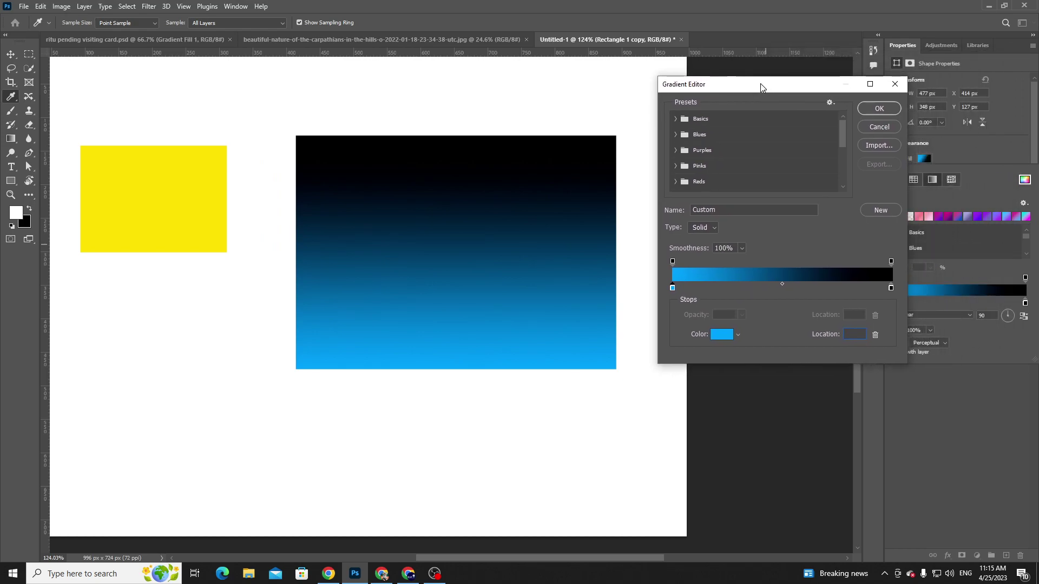
- Select the opacity stop at location 100 and try adjusting its opacity
{"action": "left_click", "coordinate": [891, 261]}
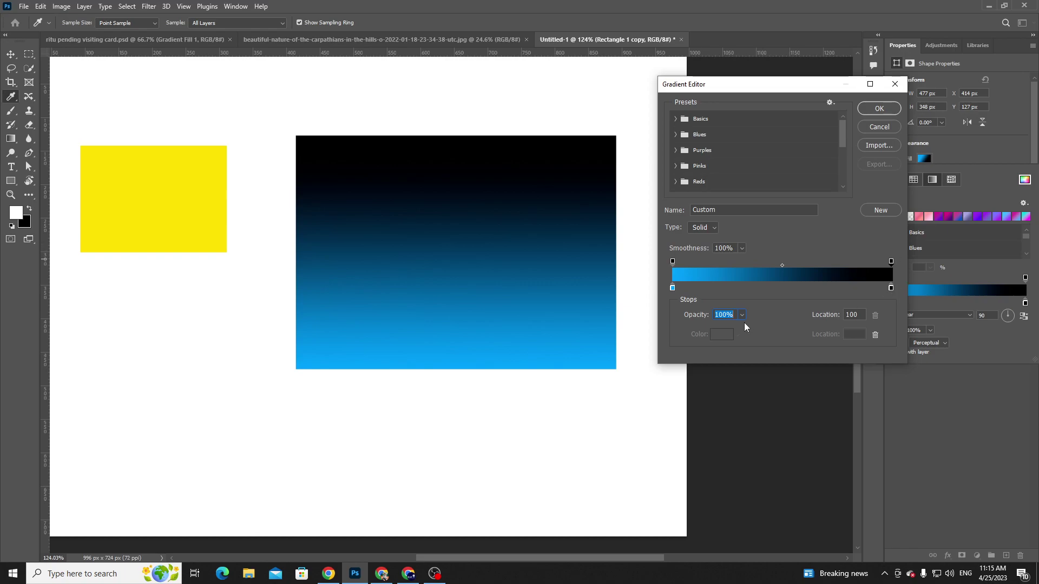
{"action": "mouse_move", "coordinate": [739, 329]}
{"action": "left_mouse_down"}
{"action": "mouse_move", "coordinate": [703, 327]}
{"action": "mouse_move", "coordinate": [746, 329]}
{"action": "left_mouse_up"}
{"action": "left_click", "coordinate": [783, 298]}
- Set the color stop at location 100 to yellow, trying red and paler yellow shades before confirming
{"action": "left_click", "coordinate": [891, 289]}
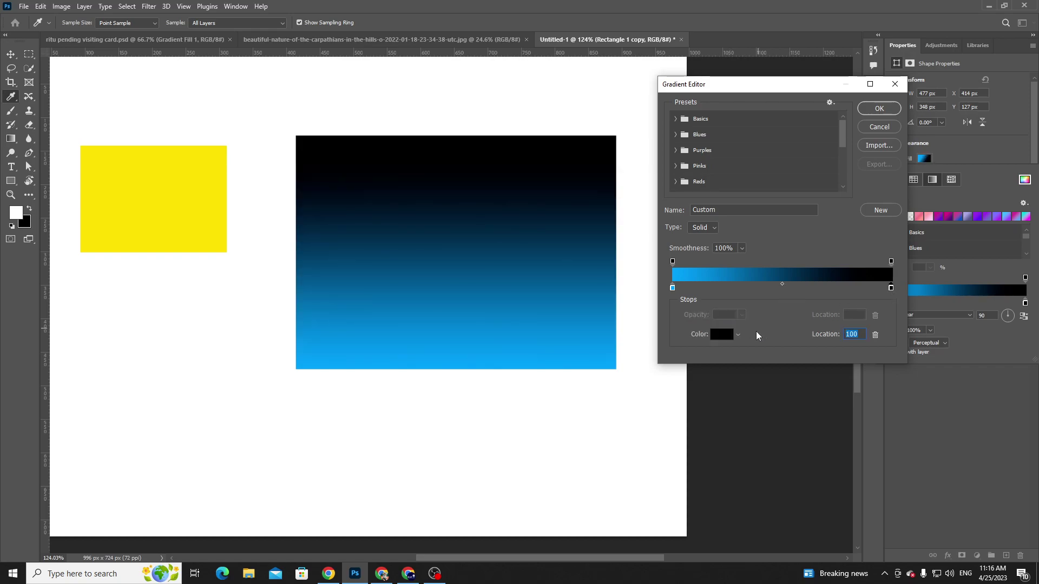
{"action": "left_click", "coordinate": [721, 335]}
{"action": "left_click", "coordinate": [723, 129]}
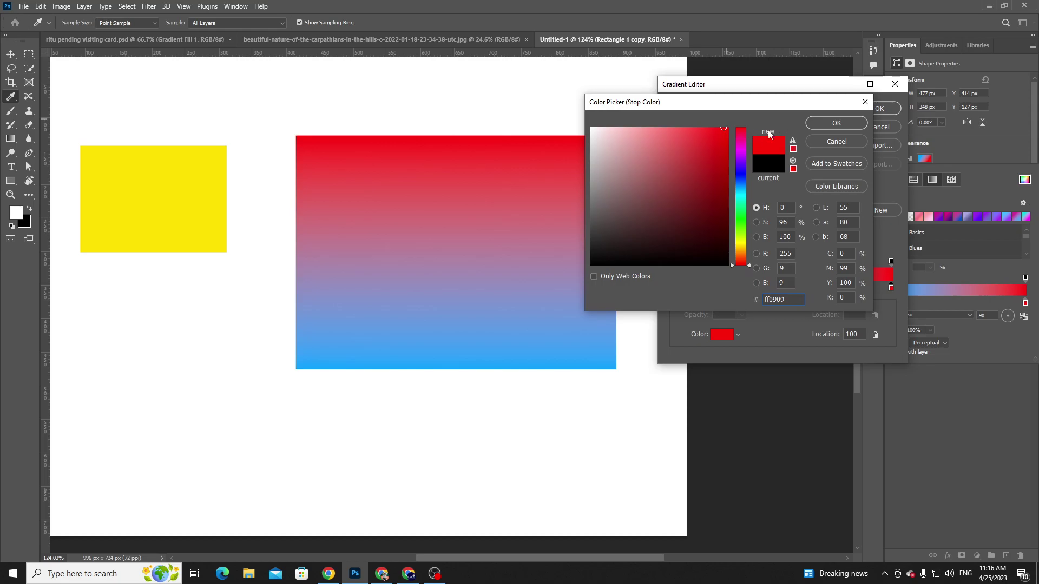
{"action": "left_click", "coordinate": [727, 187]}
{"action": "left_click", "coordinate": [203, 219]}
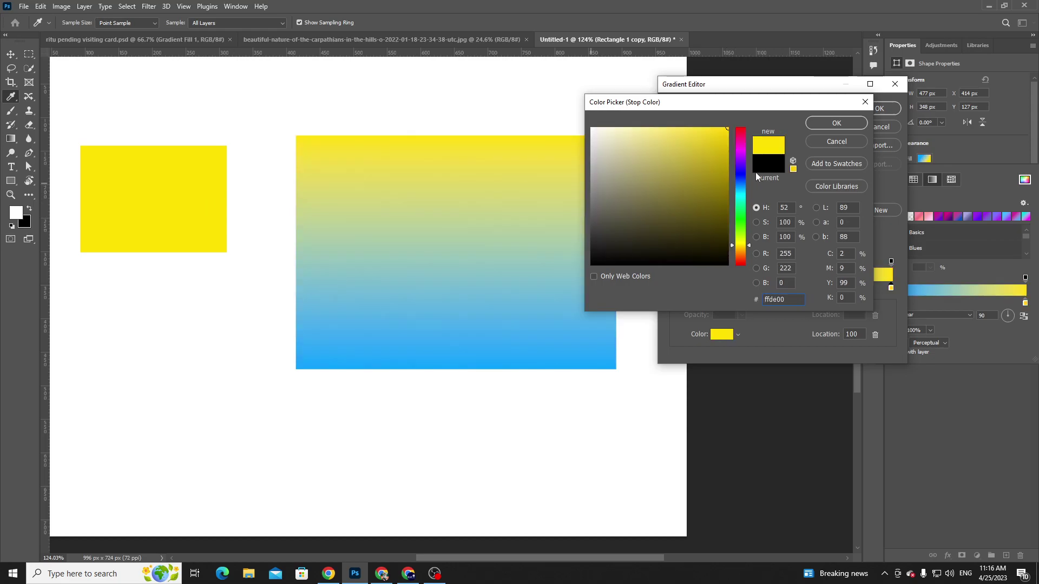
{"action": "left_click_drag", "start_coordinate": [727, 128], "coordinate": [677, 131]}
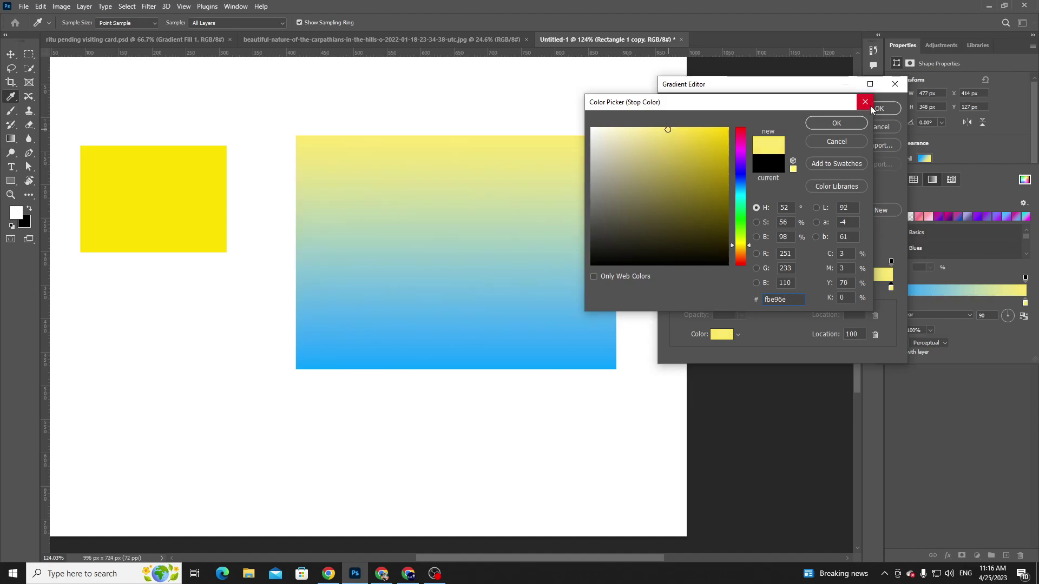
{"action": "left_click", "coordinate": [714, 128]}
{"action": "left_click", "coordinate": [836, 123]}
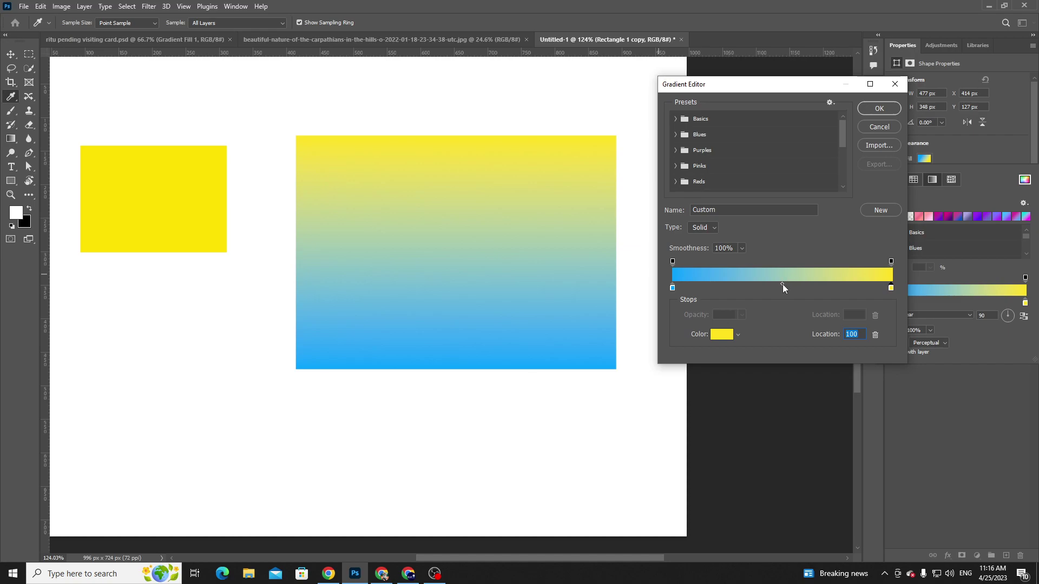
- Try the blue-yellow color midpoint at locations 20, 5 and 95, and set it back to 50
{"action": "left_click", "coordinate": [783, 284]}
{"action": "left_click_drag", "start_coordinate": [771, 284], "coordinate": [718, 284]}
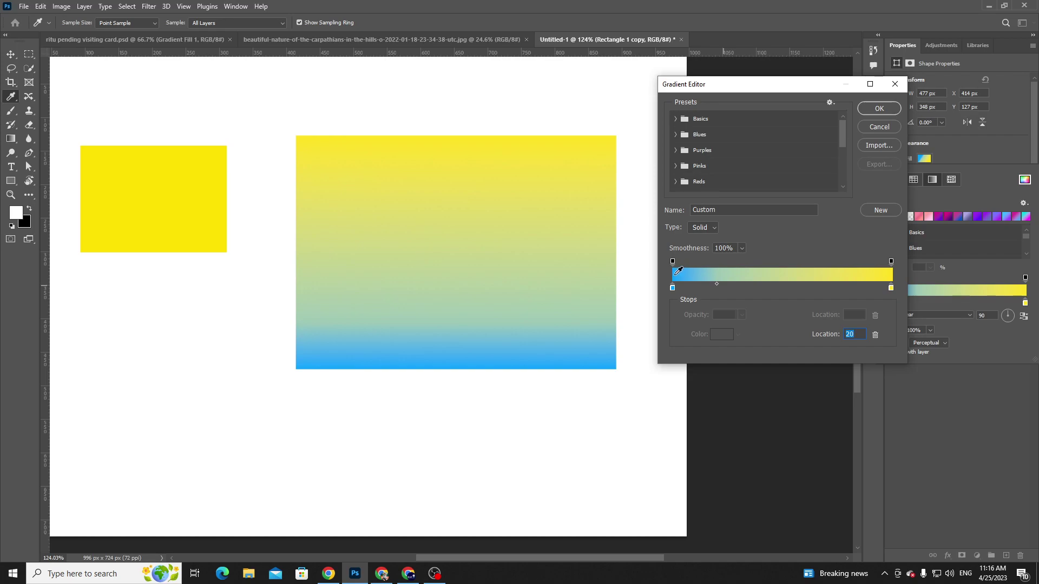
{"action": "left_click_drag", "start_coordinate": [717, 284], "coordinate": [683, 283]}
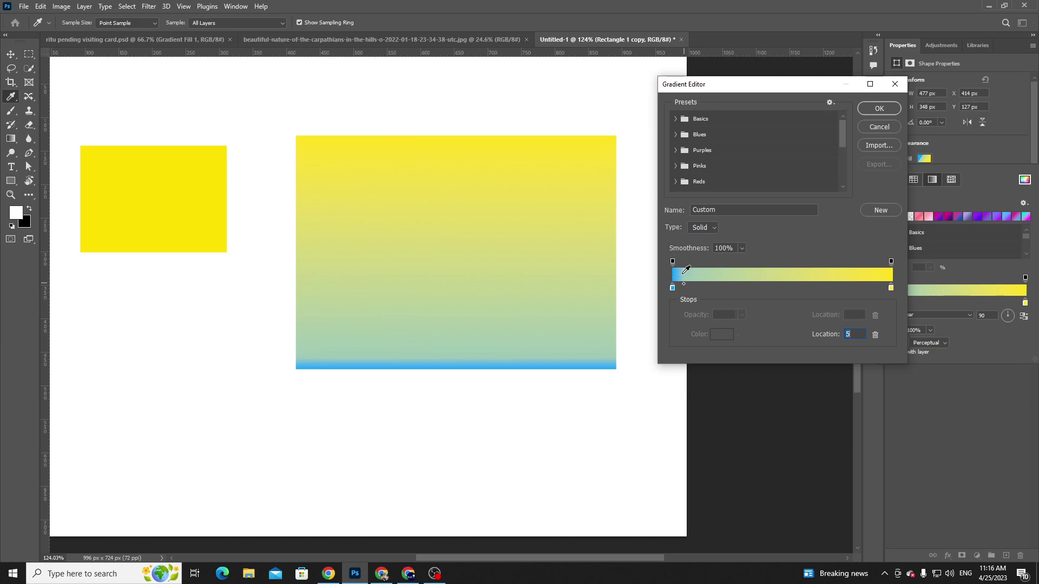
{"action": "left_click_drag", "start_coordinate": [683, 284], "coordinate": [874, 285]}
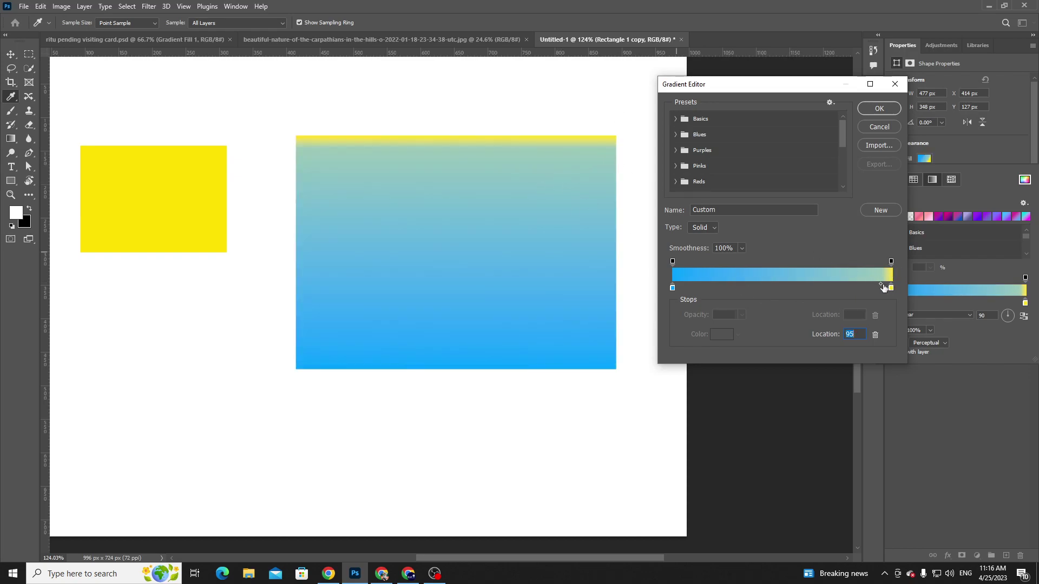
{"action": "left_click_drag", "start_coordinate": [880, 284], "coordinate": [786, 285]}
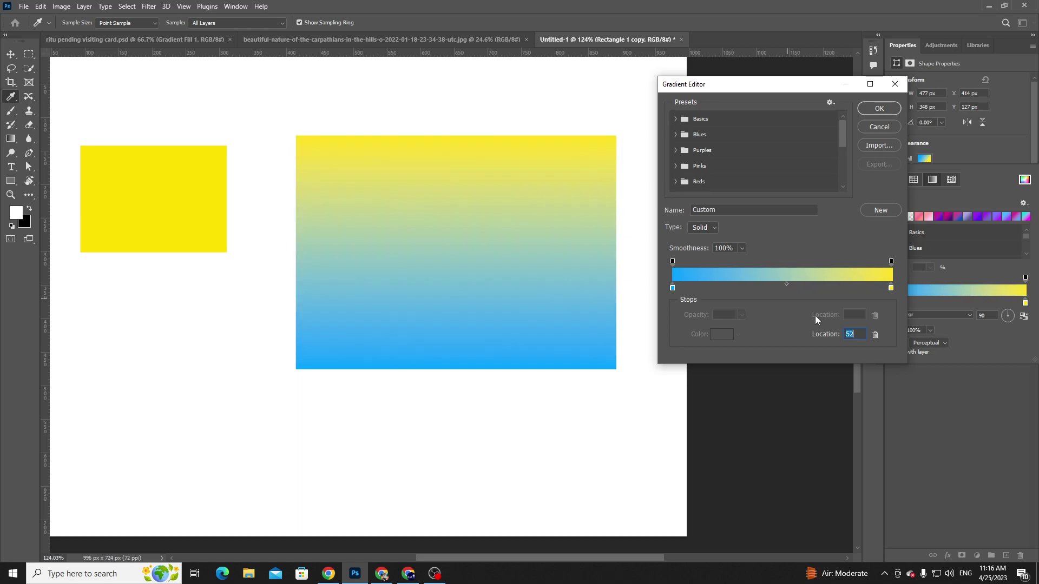
{"action": "type", "text": "50"}
- Name the gradient BLUE AND YELLOW and save it as a new preset
{"action": "left_click", "coordinate": [732, 209]}
{"action": "type", "text": "BLUE AND YELLOW"}
{"action": "left_click", "coordinate": [875, 214]}
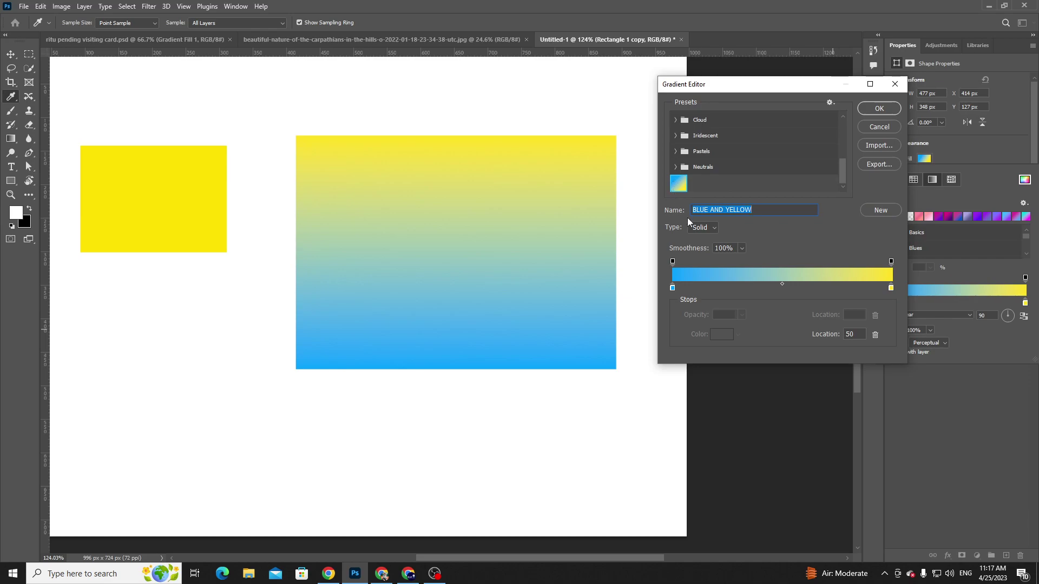
- Change the gradient type to Noise and set its roughness to 0%
{"action": "left_click", "coordinate": [703, 229]}
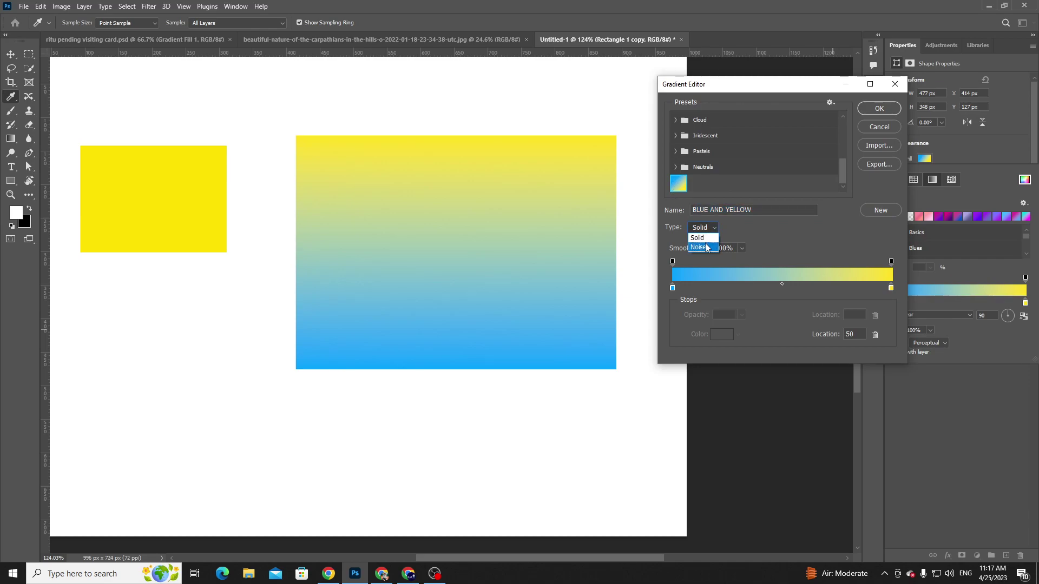
{"action": "left_click", "coordinate": [703, 248]}
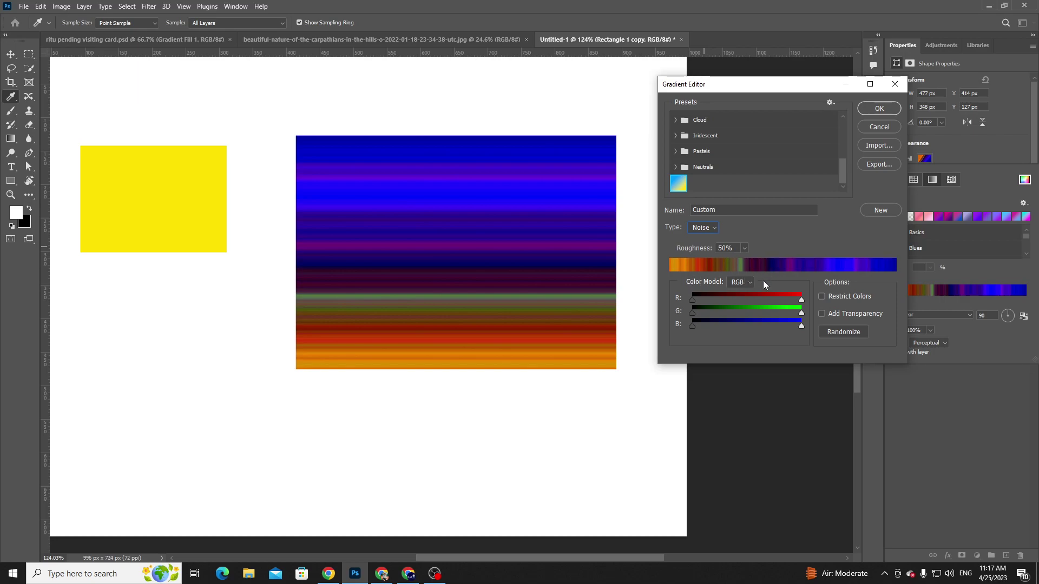
{"action": "left_click", "coordinate": [744, 247]}
{"action": "left_click_drag", "start_coordinate": [744, 261], "coordinate": [719, 264]}
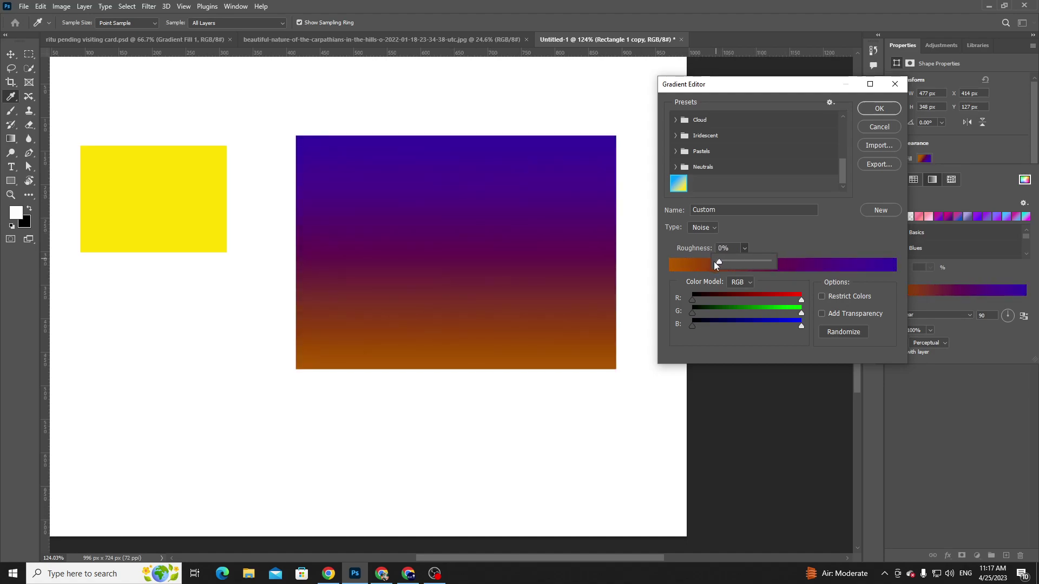
- Switch the gradient type to Solid for comparison and back to Noise
{"action": "left_click", "coordinate": [706, 228]}
{"action": "left_click", "coordinate": [707, 237]}
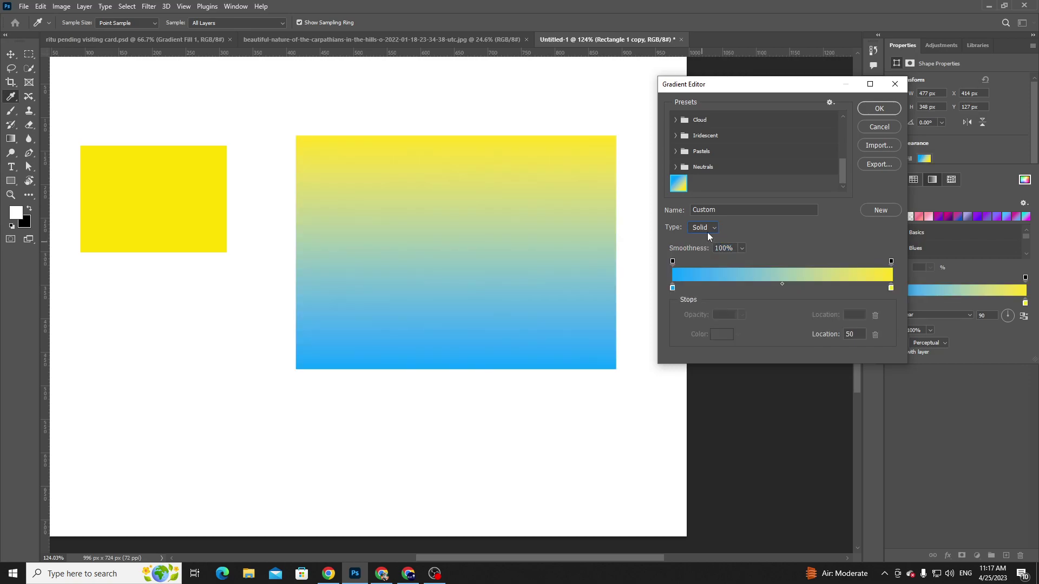
{"action": "left_click", "coordinate": [698, 247]}
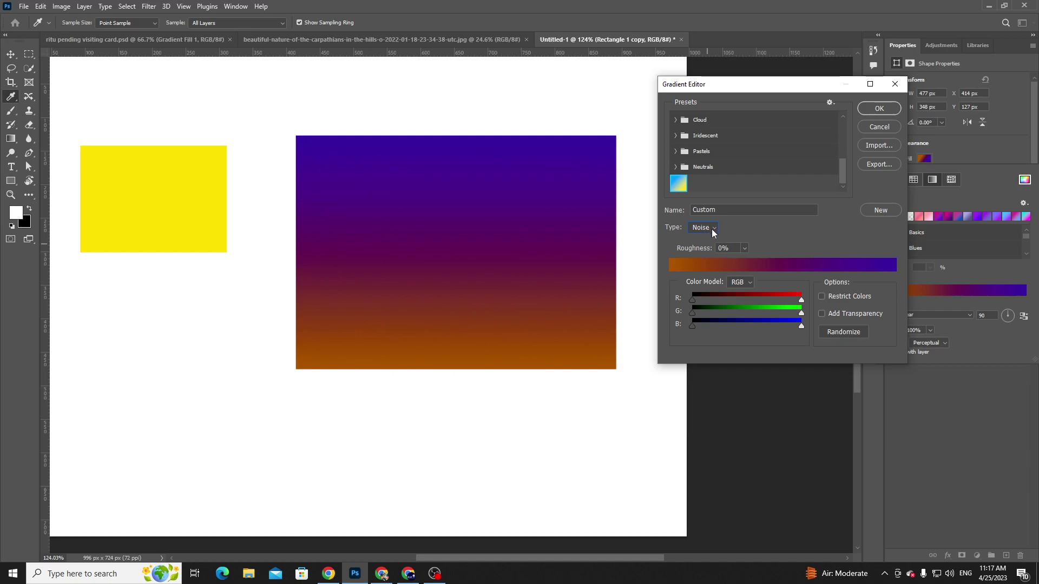
- Try the noise gradient at 31% roughness with a reduced red maximum, and raise the roughness to 60%
{"action": "left_click", "coordinate": [744, 248]}
{"action": "mouse_move", "coordinate": [748, 260]}
{"action": "left_mouse_down"}
{"action": "mouse_move", "coordinate": [788, 260]}
{"action": "mouse_move", "coordinate": [758, 259]}
{"action": "left_mouse_up"}
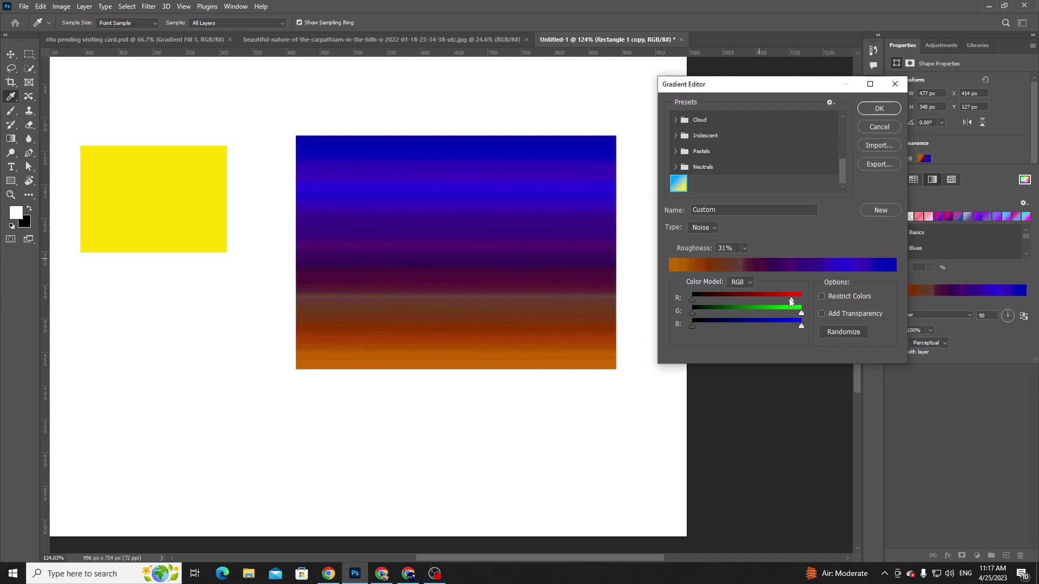
{"action": "left_click_drag", "start_coordinate": [800, 300], "coordinate": [763, 300]}
{"action": "left_click", "coordinate": [741, 282]}
{"action": "left_click", "coordinate": [741, 293]}
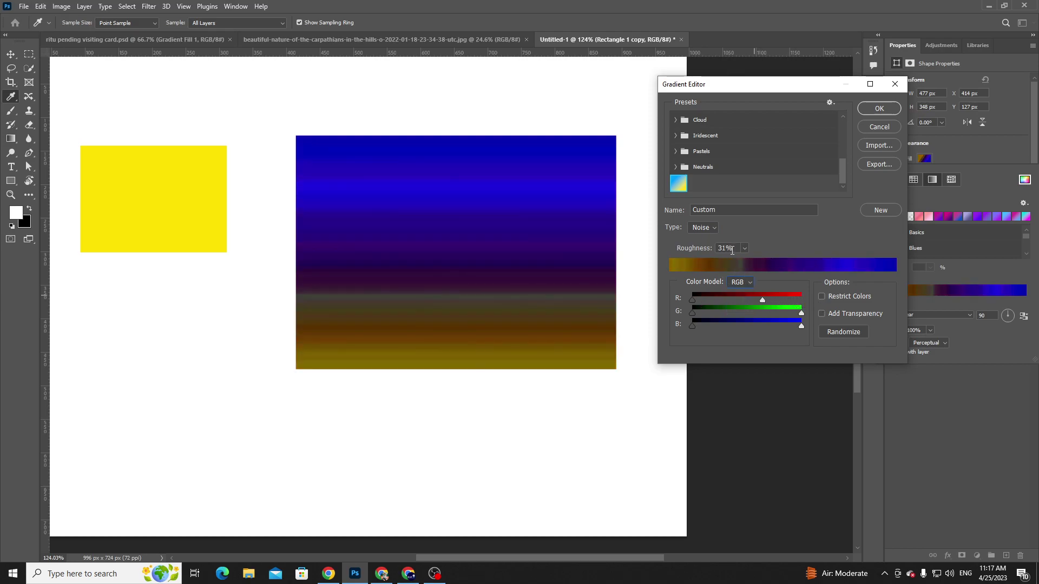
{"action": "left_click", "coordinate": [745, 249]}
{"action": "left_click_drag", "start_coordinate": [744, 261], "coordinate": [759, 261]}
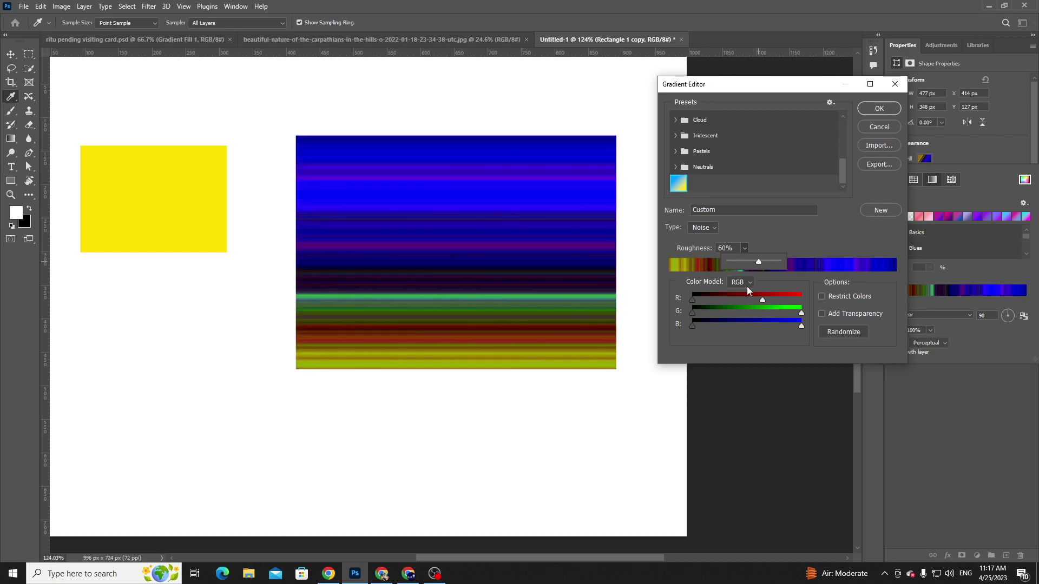
- Restore the noise gradient's full red range, try higher red and green minimums, reset them and lower the blue maximum
{"action": "left_click_drag", "start_coordinate": [762, 300], "coordinate": [801, 301]}
{"action": "left_click_drag", "start_coordinate": [692, 300], "coordinate": [735, 314]}
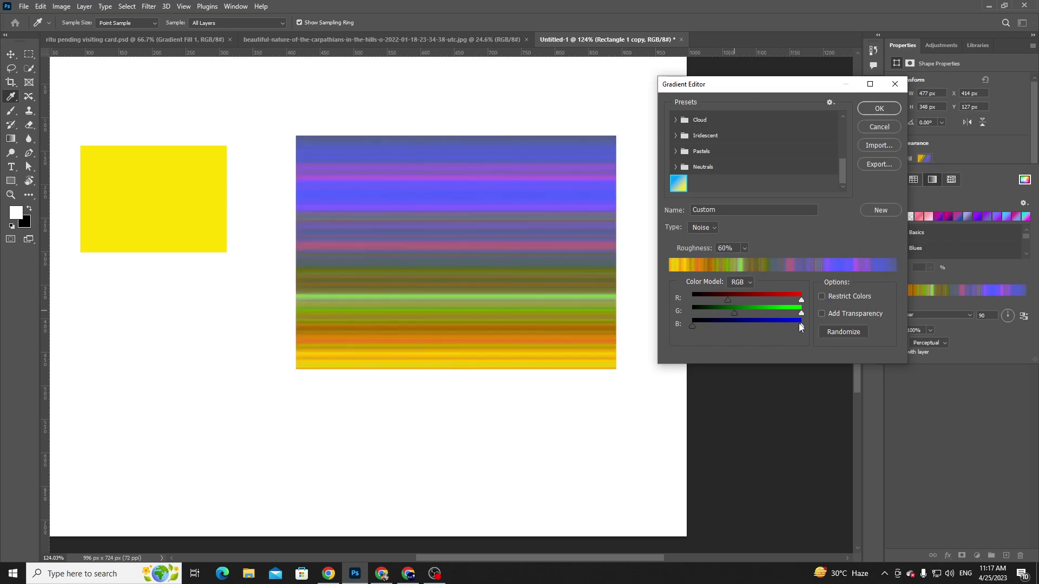
{"action": "left_click_drag", "start_coordinate": [801, 325], "coordinate": [770, 326]}
{"action": "left_click_drag", "start_coordinate": [728, 300], "coordinate": [693, 325]}
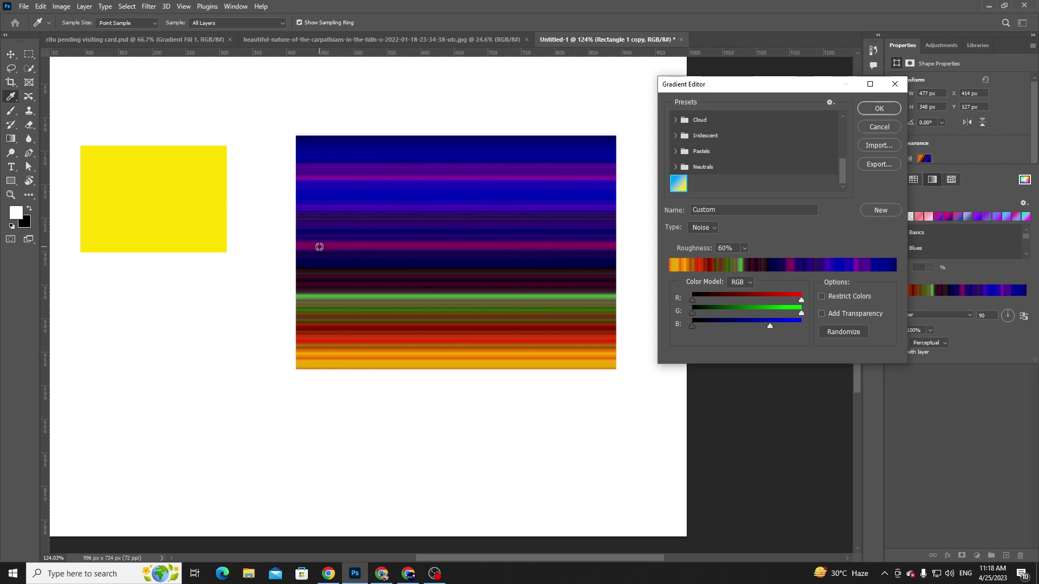
- Set the noise gradient's roughness to 0% and switch the gradient type to Solid
{"action": "left_click", "coordinate": [745, 248]}
{"action": "left_click_drag", "start_coordinate": [744, 265], "coordinate": [705, 267]}
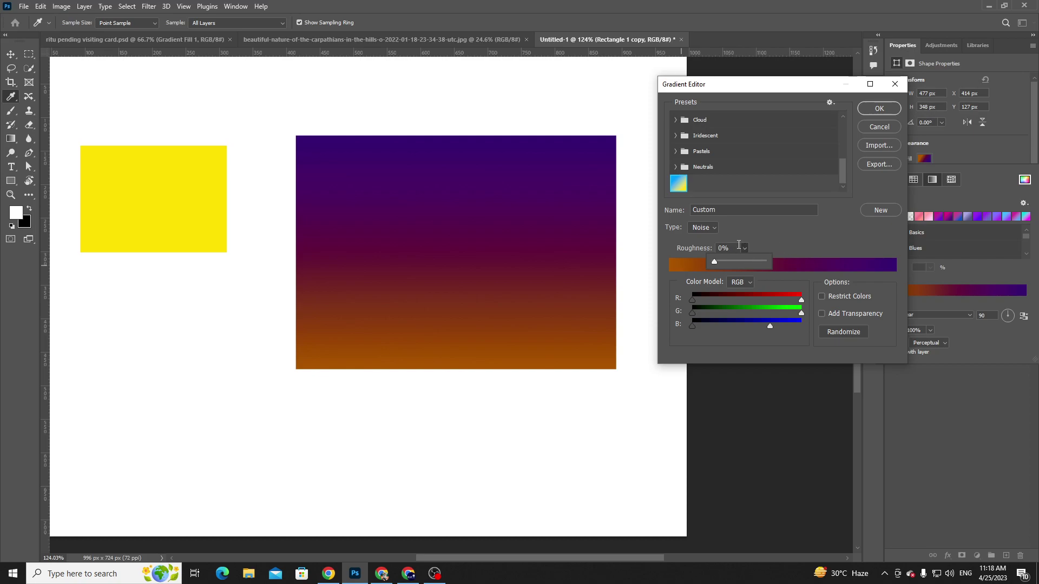
{"action": "left_click", "coordinate": [707, 228]}
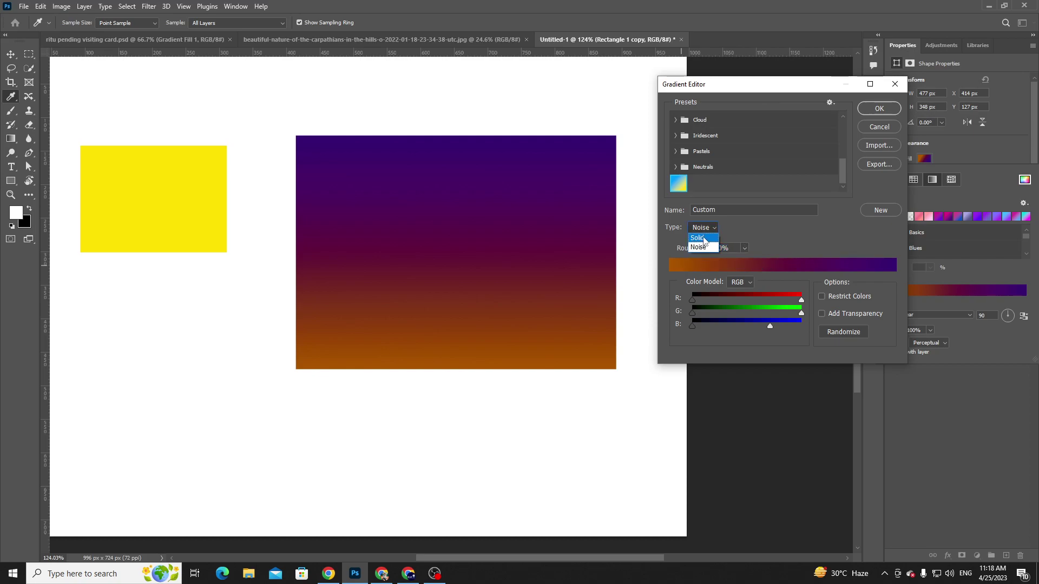
{"action": "left_click", "coordinate": [704, 241]}
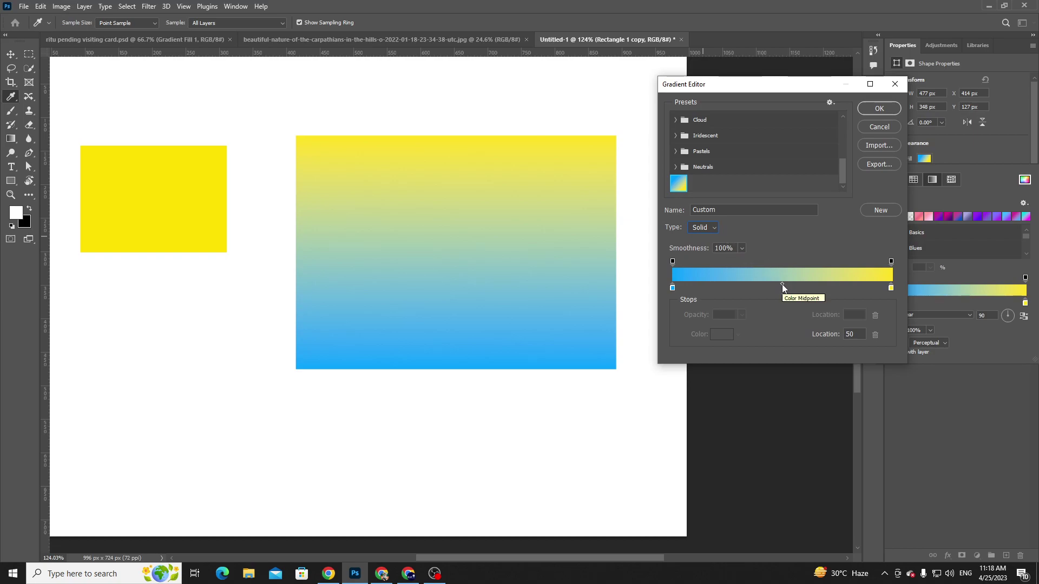
- Try the solid gradient's smoothness at 0% and return it to 100%
{"action": "left_click_drag", "start_coordinate": [744, 85], "coordinate": [713, 87]}
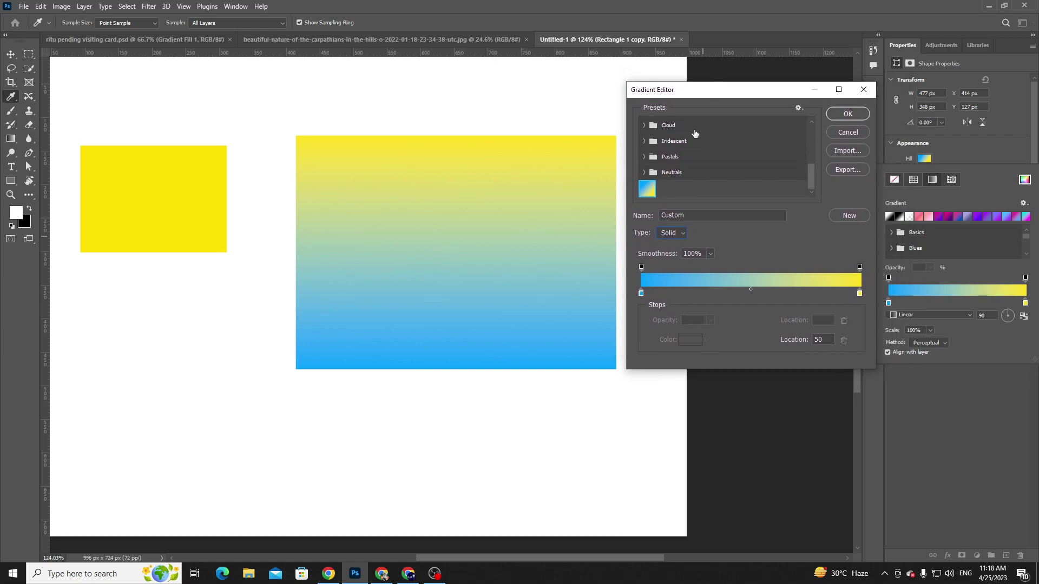
{"action": "left_click", "coordinate": [710, 253]}
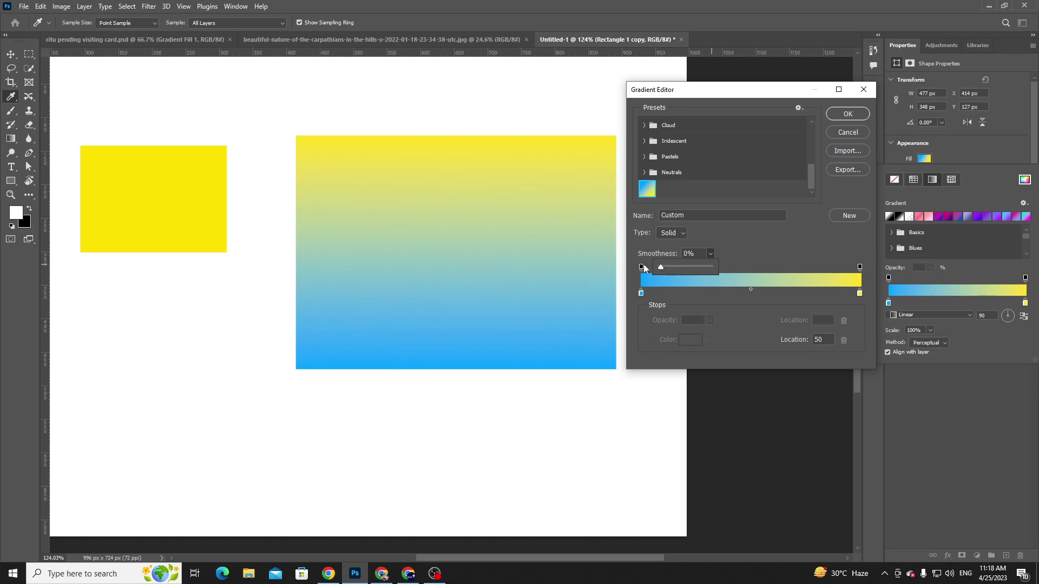
{"action": "left_click_drag", "start_coordinate": [660, 268], "coordinate": [706, 269]}
- Darken the gradient's blue end stop to #004b76 and its yellow end stop to #b59e00
{"action": "double_click", "coordinate": [641, 292]}
{"action": "left_click", "coordinate": [730, 236]}
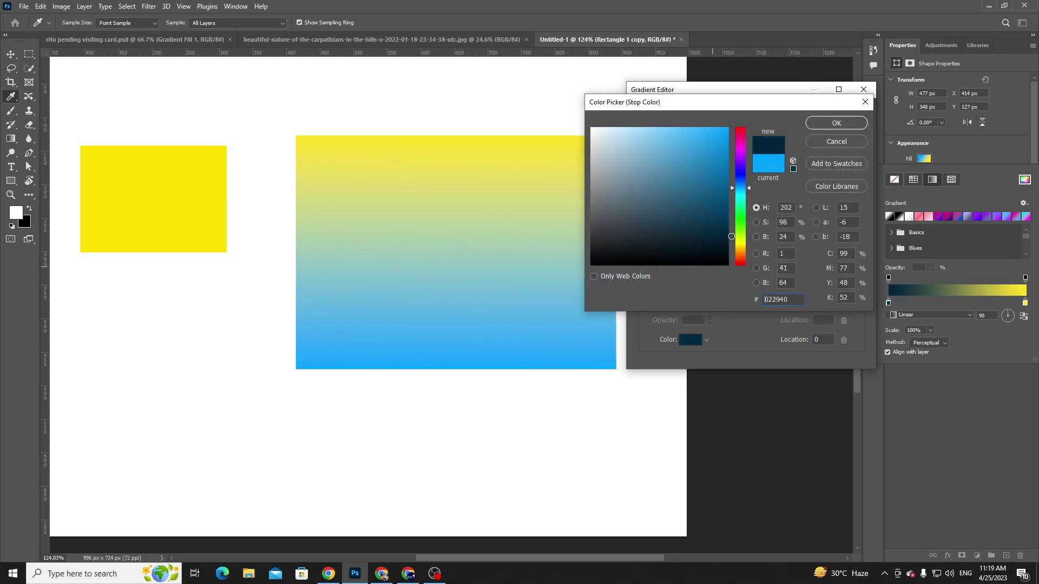
{"action": "left_click", "coordinate": [730, 201]}
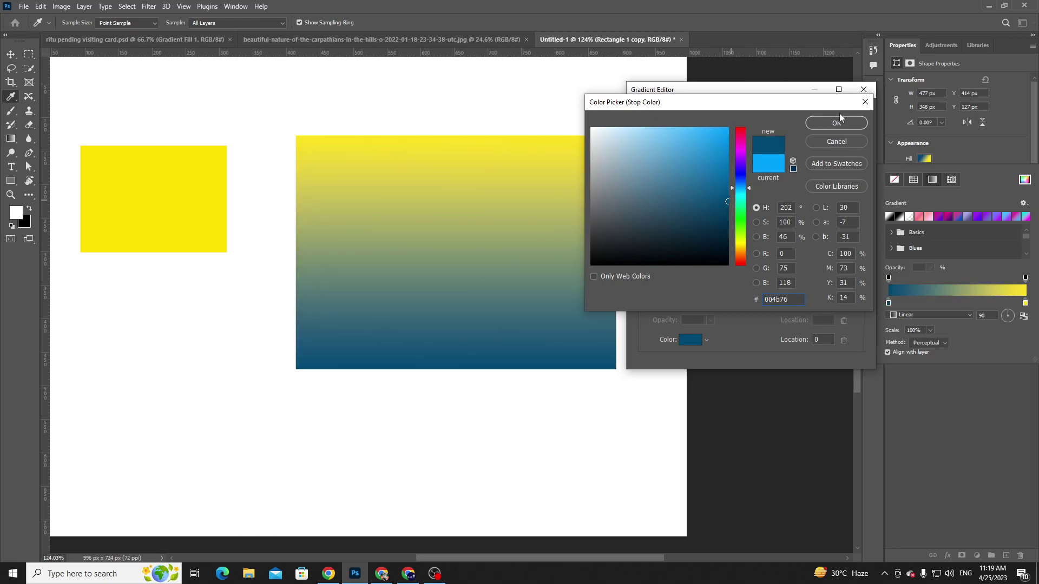
{"action": "left_click", "coordinate": [837, 123]}
{"action": "double_click", "coordinate": [859, 292]}
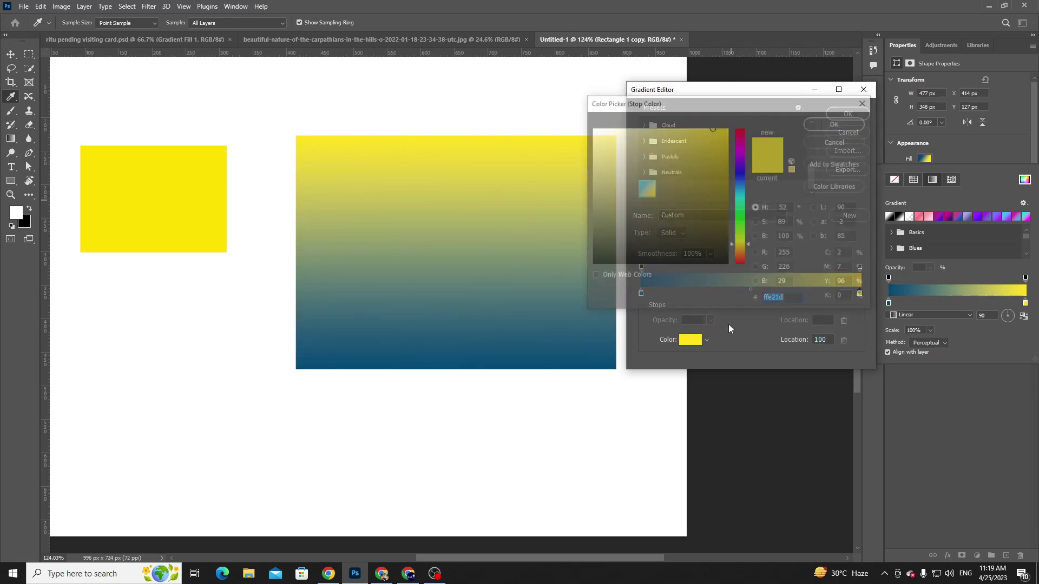
{"action": "left_click", "coordinate": [727, 167]}
{"action": "left_click", "coordinate": [837, 124]}
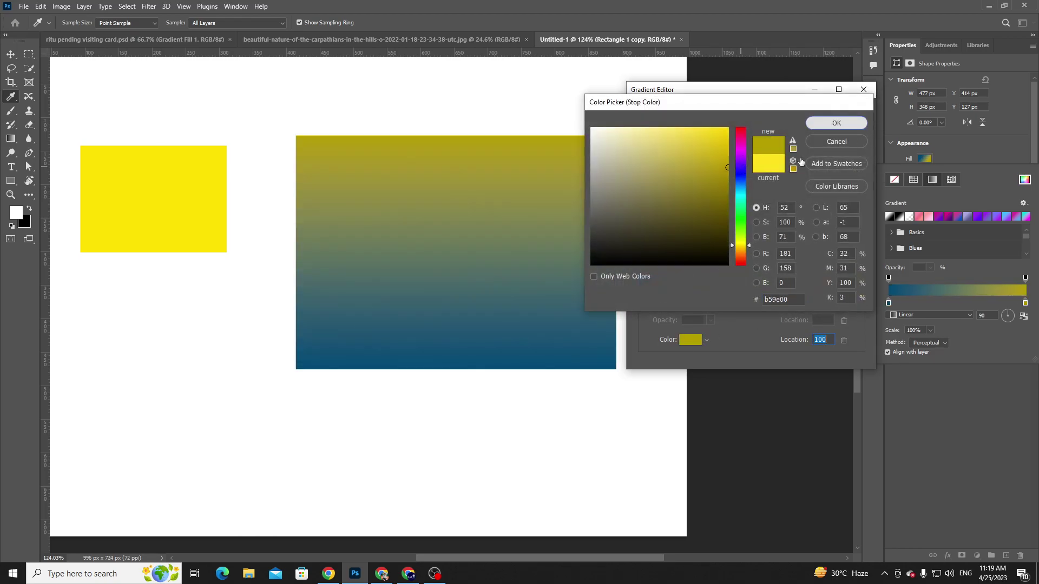
- Try 0% smoothness on the darkened gradient, return it to 100%, and reload the BLUE AND YELLOW preset
{"action": "left_click", "coordinate": [708, 254]}
{"action": "left_click", "coordinate": [709, 254]}
{"action": "left_click_drag", "start_coordinate": [710, 266], "coordinate": [673, 269]}
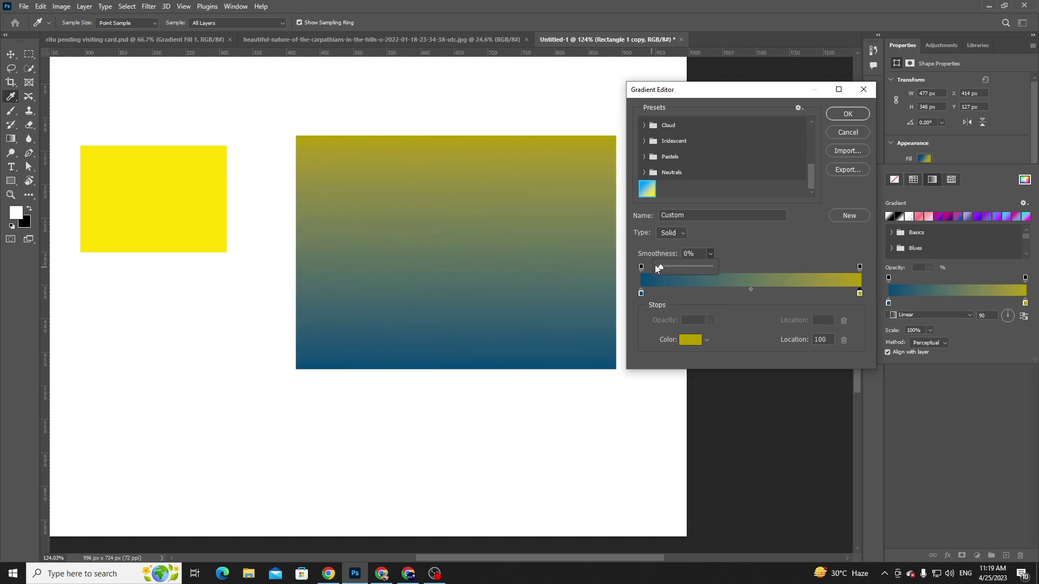
{"action": "left_click_drag", "start_coordinate": [709, 269], "coordinate": [776, 271]}
{"action": "double_click", "coordinate": [641, 293]}
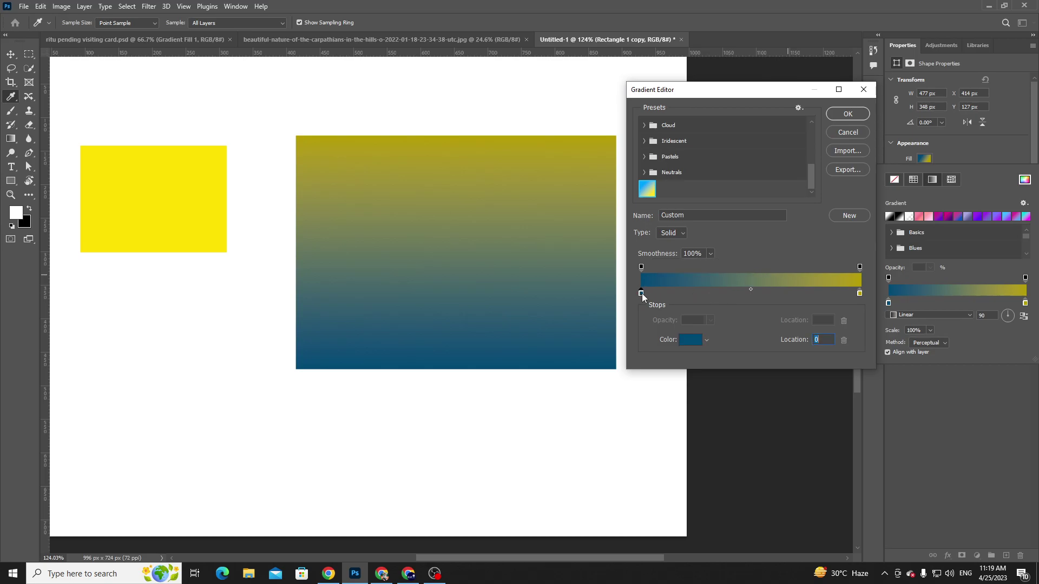
{"action": "left_click", "coordinate": [830, 142]}
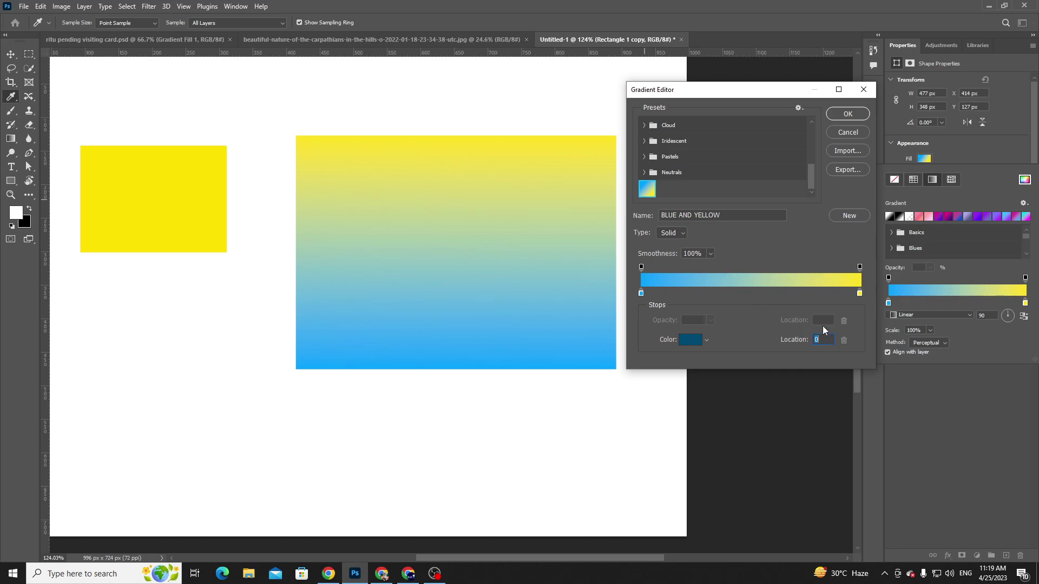
{"action": "left_click", "coordinate": [678, 233]}
{"action": "left_click", "coordinate": [679, 233]}
- Add a color stop at location 48, color it light blue #83d1fd and move it to location 33
{"action": "left_click", "coordinate": [747, 292]}
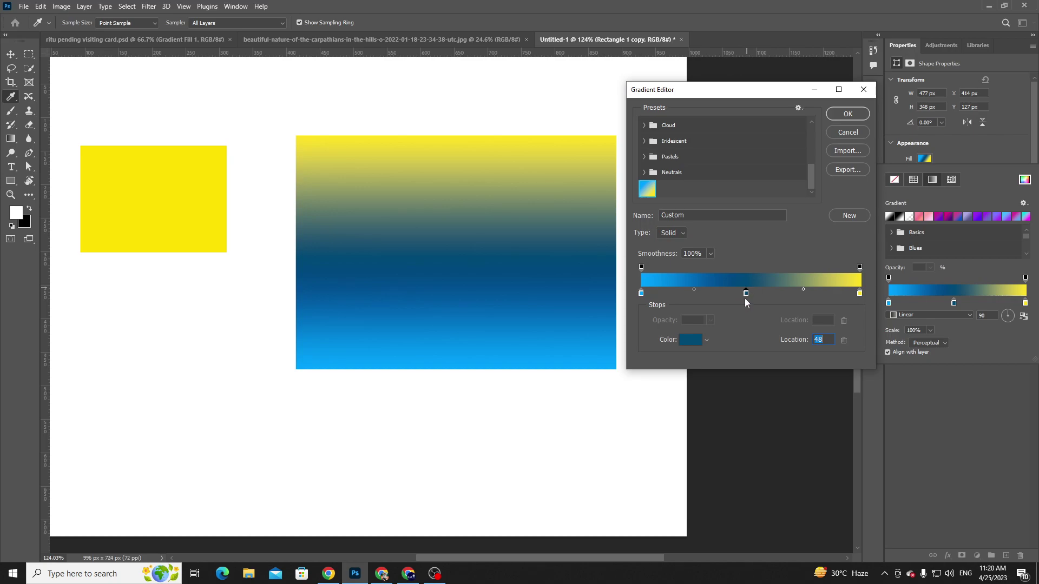
{"action": "double_click", "coordinate": [746, 293]}
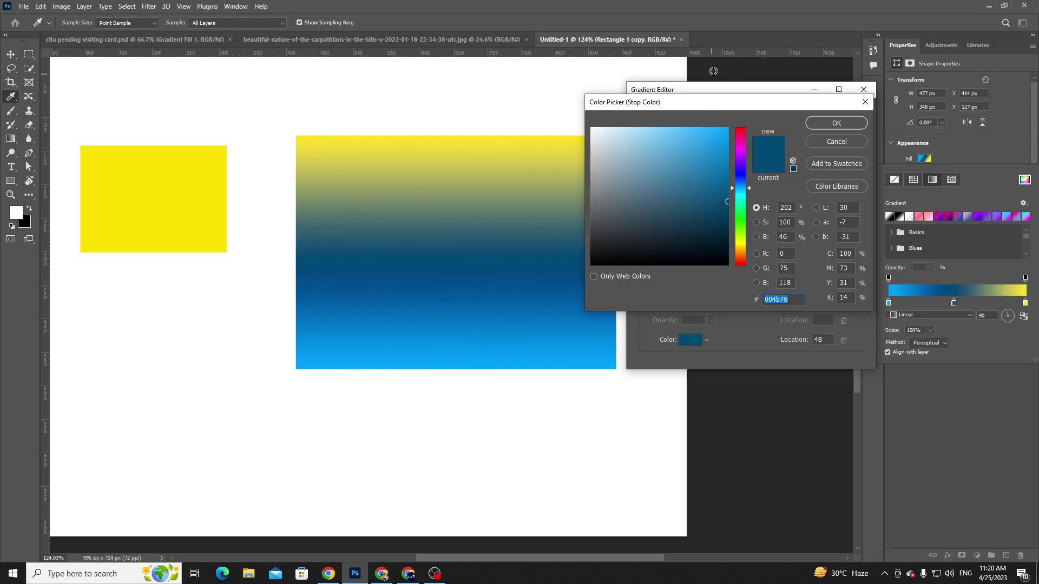
{"action": "left_click_drag", "start_coordinate": [688, 103], "coordinate": [768, 174]}
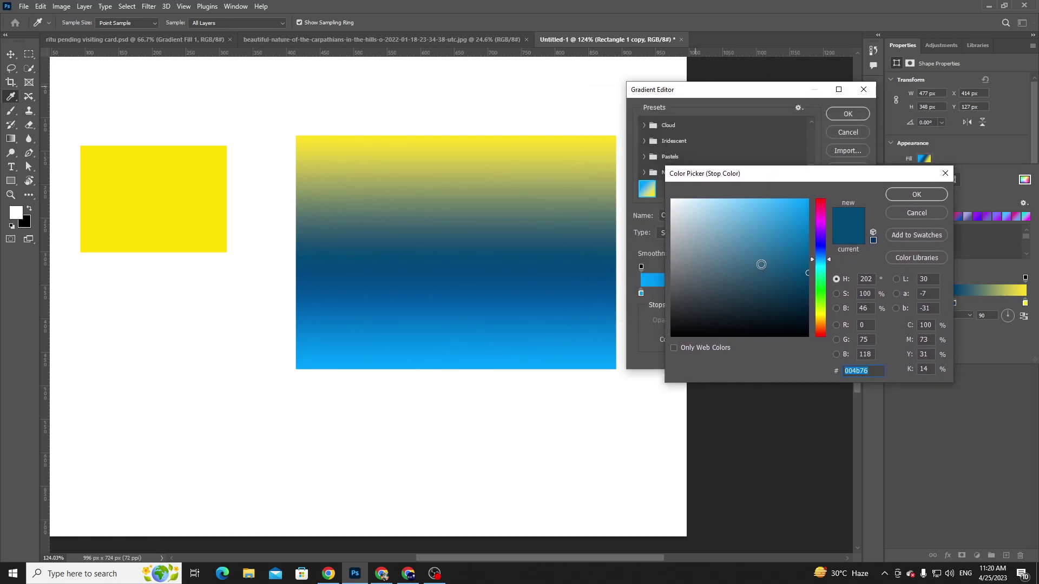
{"action": "left_click", "coordinate": [751, 239]}
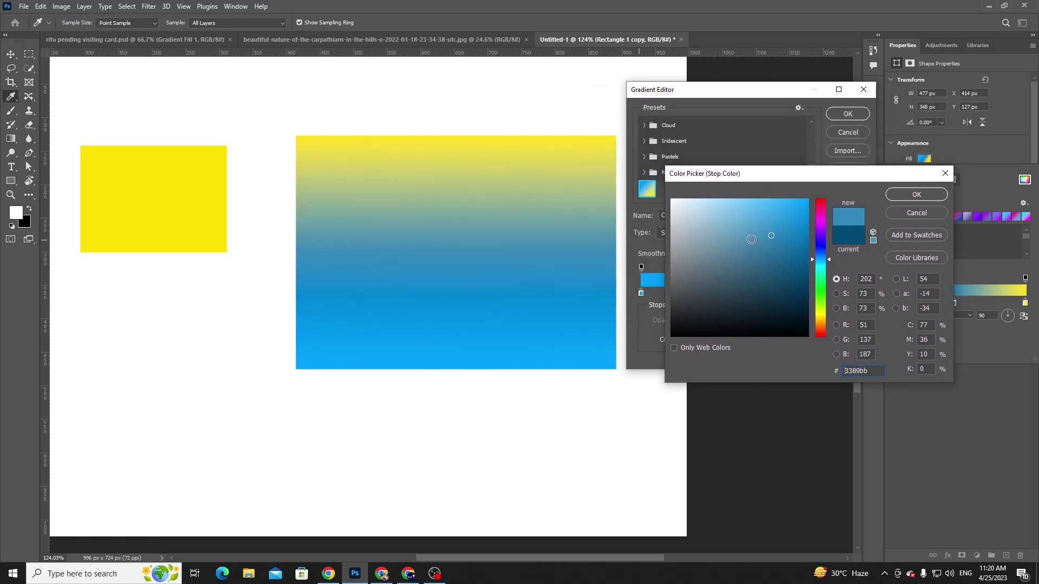
{"action": "left_click", "coordinate": [561, 178]}
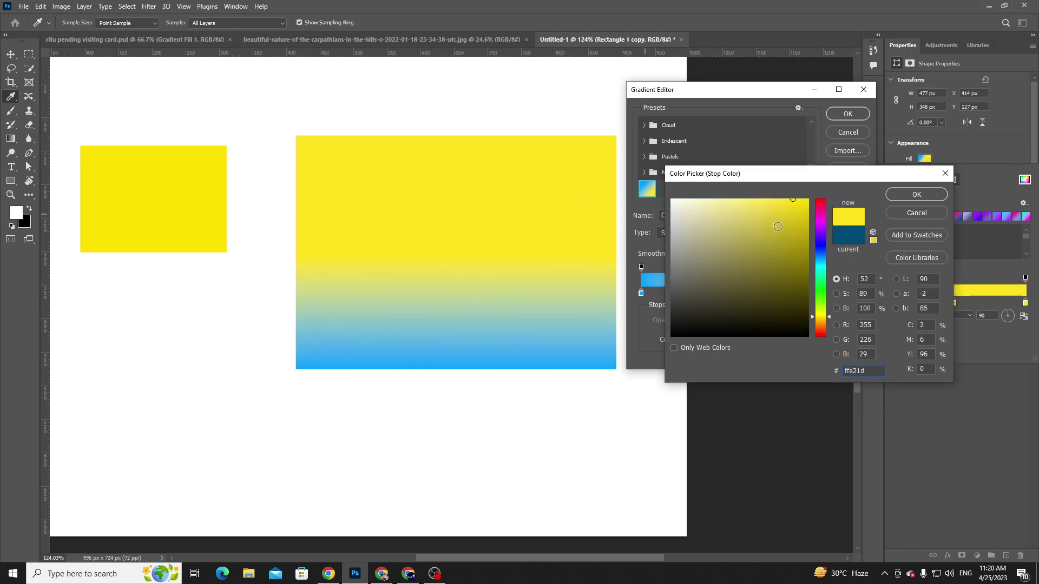
{"action": "left_click", "coordinate": [821, 263]}
{"action": "left_click", "coordinate": [770, 229]}
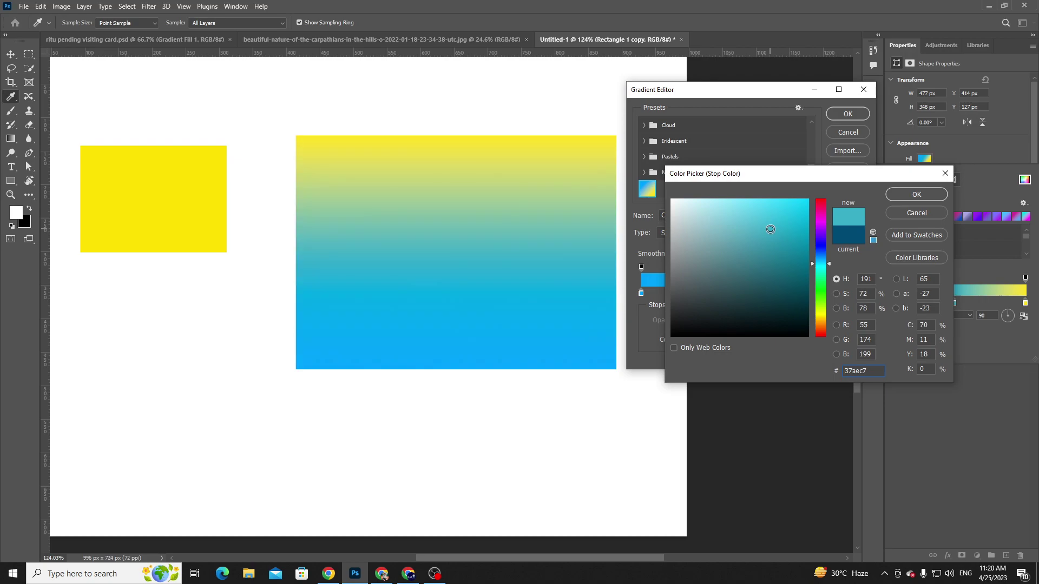
{"action": "left_click", "coordinate": [507, 324]}
{"action": "mouse_move", "coordinate": [783, 220]}
{"action": "left_mouse_down"}
{"action": "mouse_move", "coordinate": [799, 208]}
{"action": "mouse_move", "coordinate": [789, 200]}
{"action": "mouse_move", "coordinate": [736, 200]}
{"action": "left_mouse_up"}
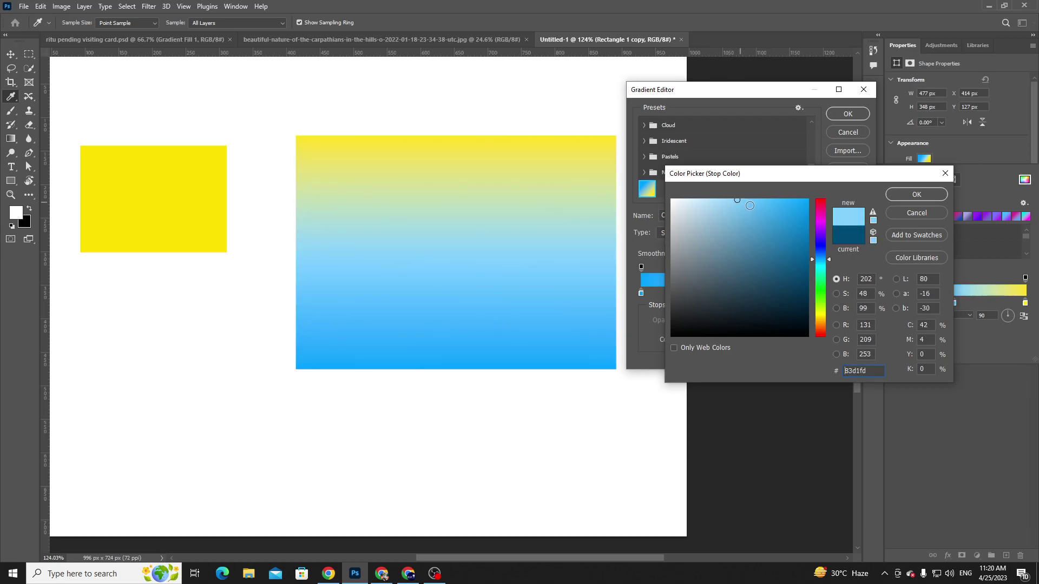
{"action": "left_click", "coordinate": [914, 196]}
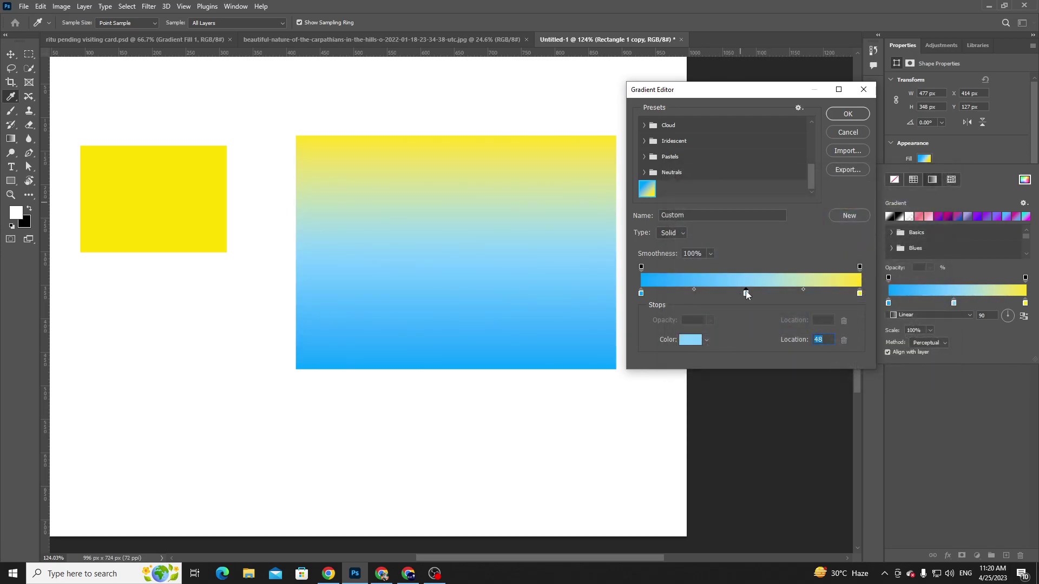
{"action": "left_click_drag", "start_coordinate": [748, 295], "coordinate": [714, 293]}
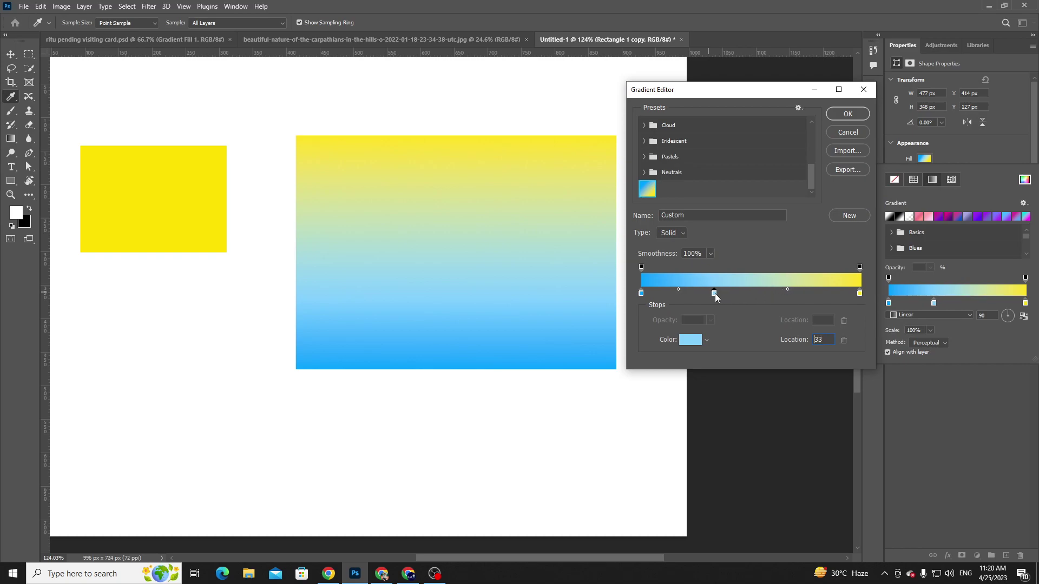
- Add a color stop at location 75 and give it a paler yellow based on the color sampled from the rectangle's upper edge
{"action": "left_click", "coordinate": [806, 294]}
{"action": "double_click", "coordinate": [806, 293]}
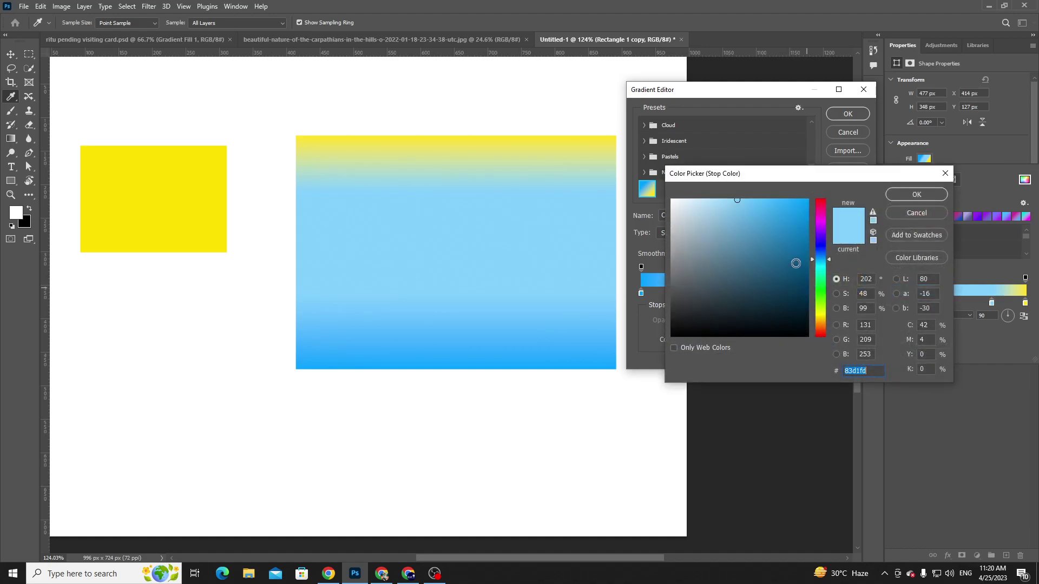
{"action": "left_click", "coordinate": [611, 138]}
{"action": "left_click_drag", "start_coordinate": [771, 209], "coordinate": [752, 203]}
{"action": "left_click", "coordinate": [917, 195]}
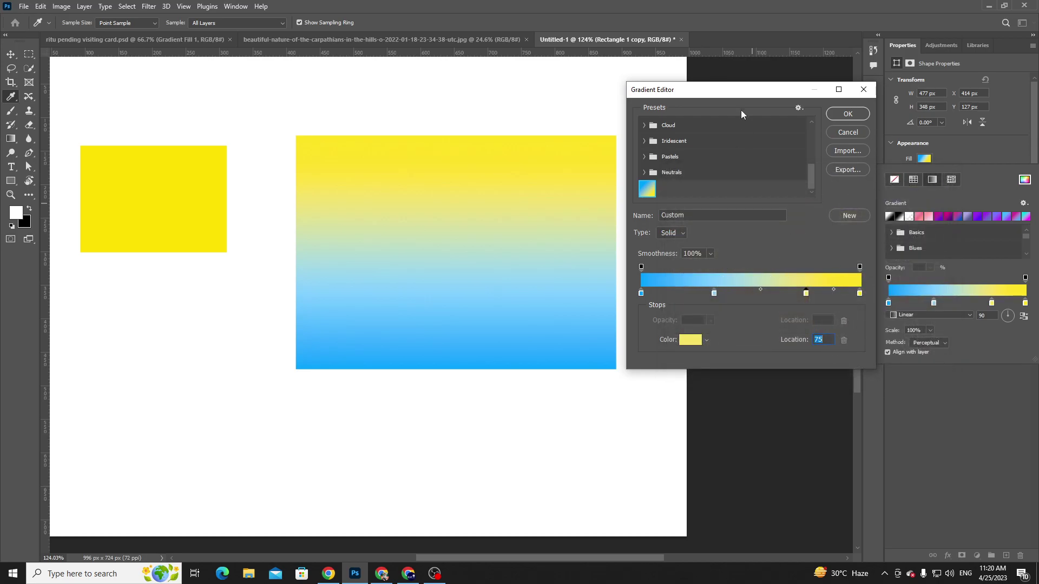
- Name the four-stop gradient BLUE AND YELLOW 2 and save it as a new preset
{"action": "left_click", "coordinate": [693, 215]}
{"action": "type", "text": "BLE AN"}
{"action": "key", "text": "BackSpace"}
{"action": "key", "text": "BackSpace"}
{"action": "key", "text": "BackSpace"}
{"action": "type", "text": "YE"}
{"action": "left_click", "coordinate": [847, 216]}
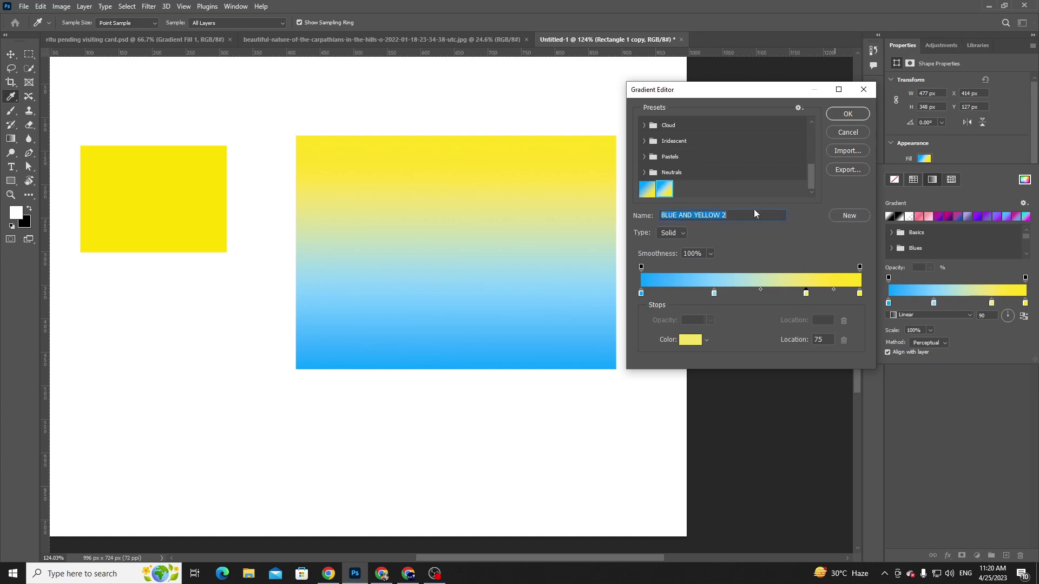
- Compare the BLUE AND YELLOW and BLUE AND YELLOW 2 presets on the rectangle, ending with BLUE AND YELLOW 2 applied
{"action": "left_click", "coordinate": [647, 190]}
{"action": "left_click", "coordinate": [662, 190]}
{"action": "left_click", "coordinate": [646, 188]}
{"action": "left_click", "coordinate": [662, 189]}
{"action": "left_click", "coordinate": [647, 190]}
{"action": "left_click", "coordinate": [662, 188]}
{"action": "left_click", "coordinate": [646, 192]}
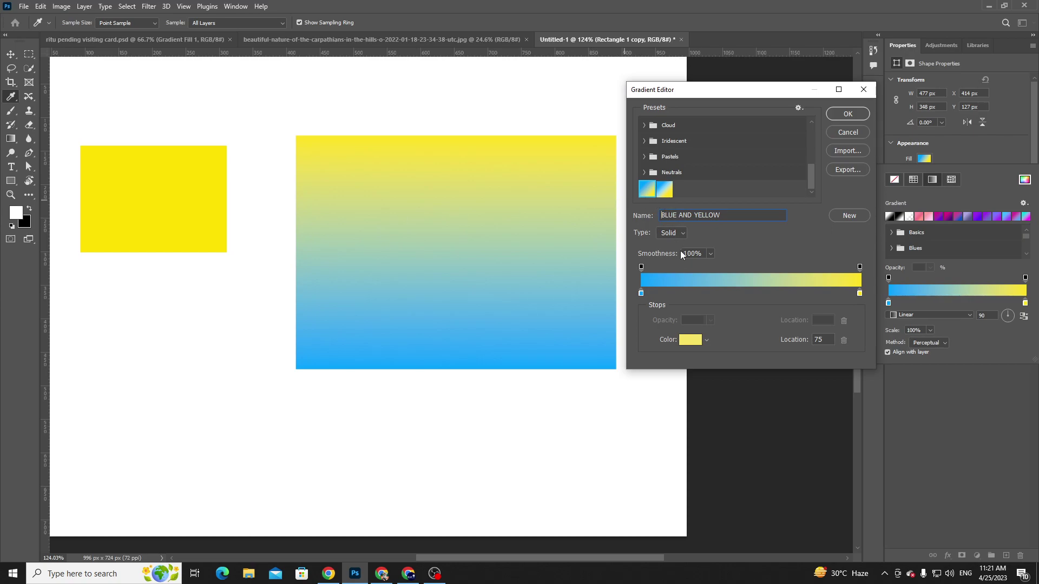
{"action": "left_click", "coordinate": [666, 190]}
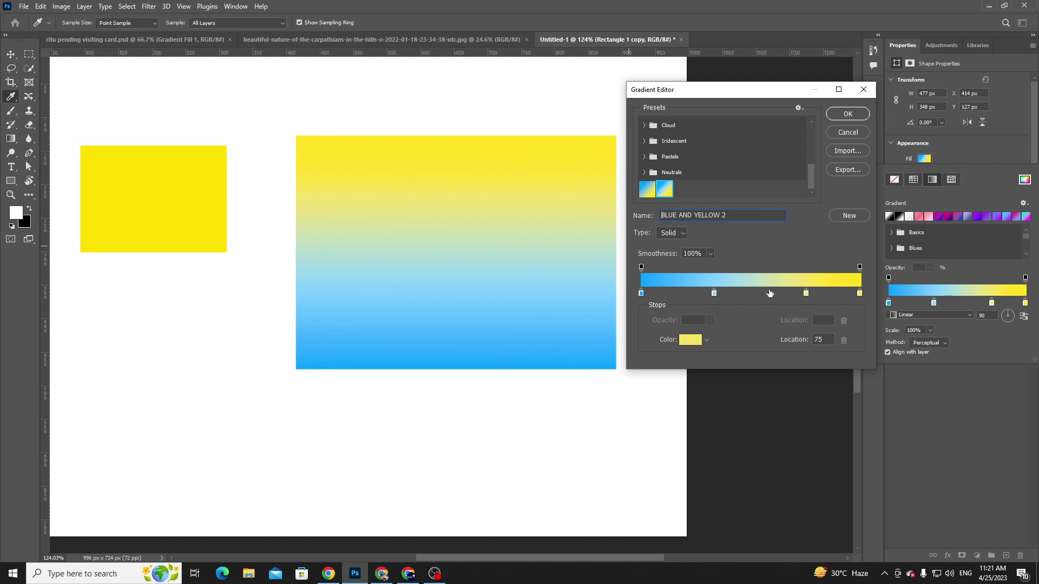
- Try black for the color stop at location 75, cancel the change and reload the BLUE AND YELLOW 2 preset
{"action": "double_click", "coordinate": [806, 292]}
{"action": "left_click_drag", "start_coordinate": [756, 254], "coordinate": [708, 342]}
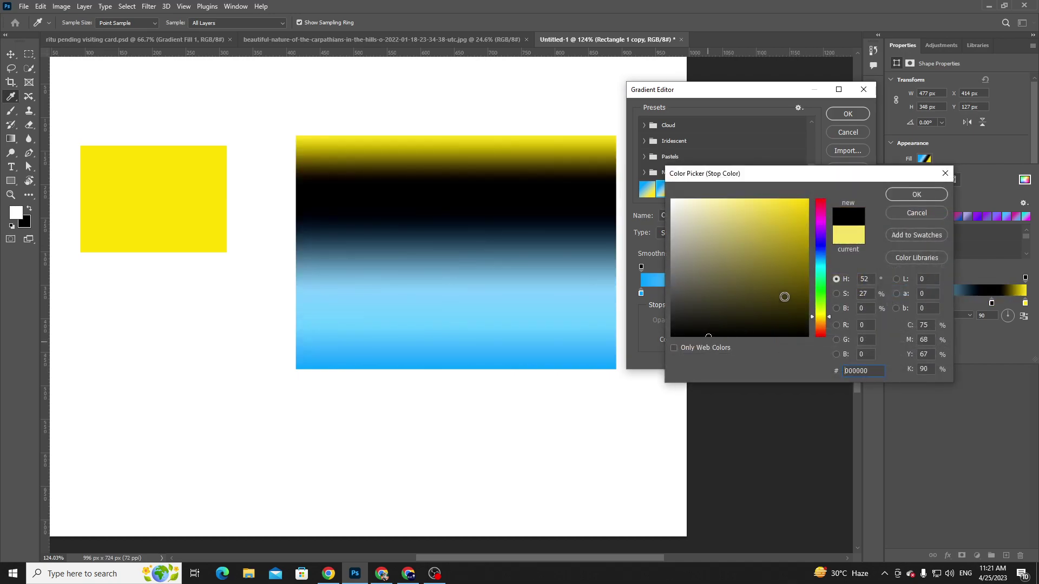
{"action": "left_click", "coordinate": [900, 215]}
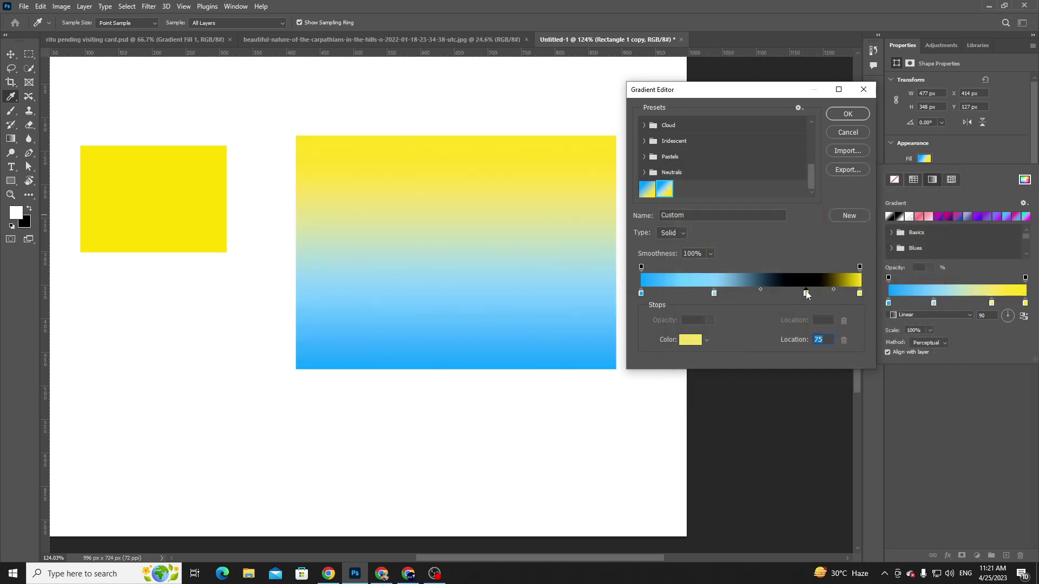
{"action": "left_click", "coordinate": [665, 189]}
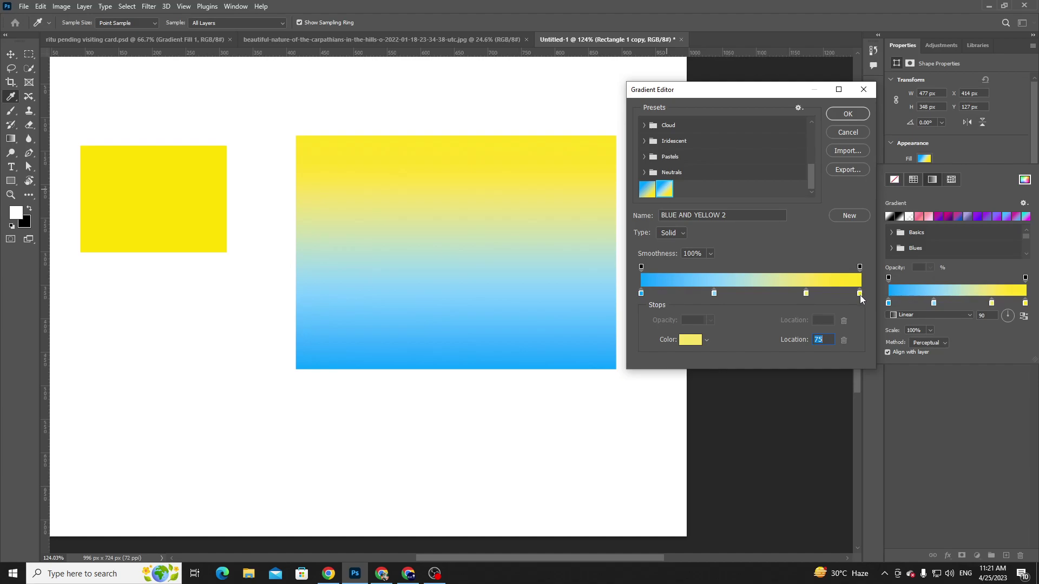
{"action": "double_click", "coordinate": [805, 294]}
{"action": "left_click", "coordinate": [812, 239]}
{"action": "left_click_drag", "start_coordinate": [812, 240], "coordinate": [812, 262]}
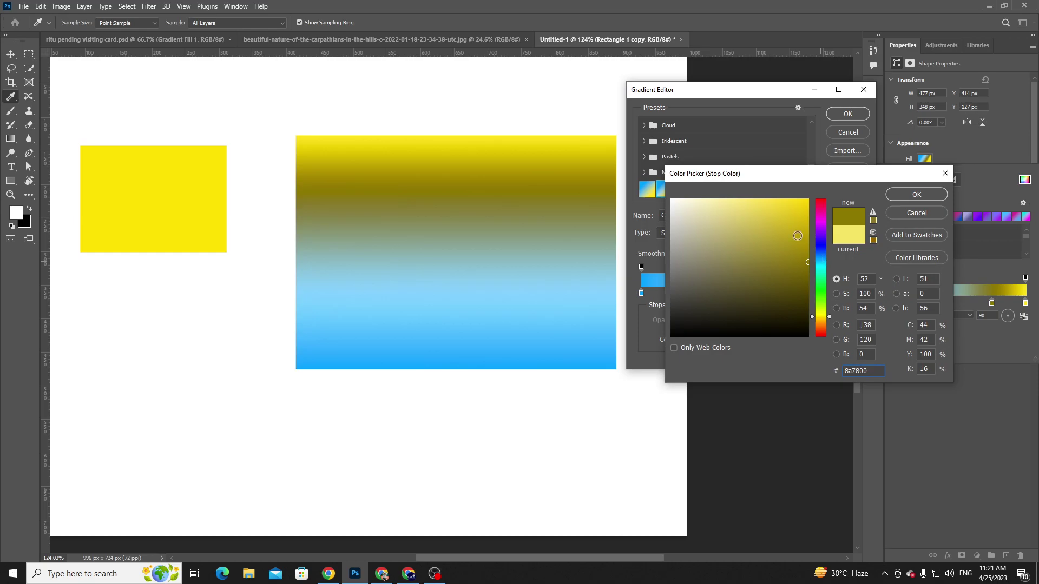
{"action": "left_click", "coordinate": [914, 215]}
- Change the color stop at location 100 from yellow to a very dark navy blue
{"action": "double_click", "coordinate": [860, 292]}
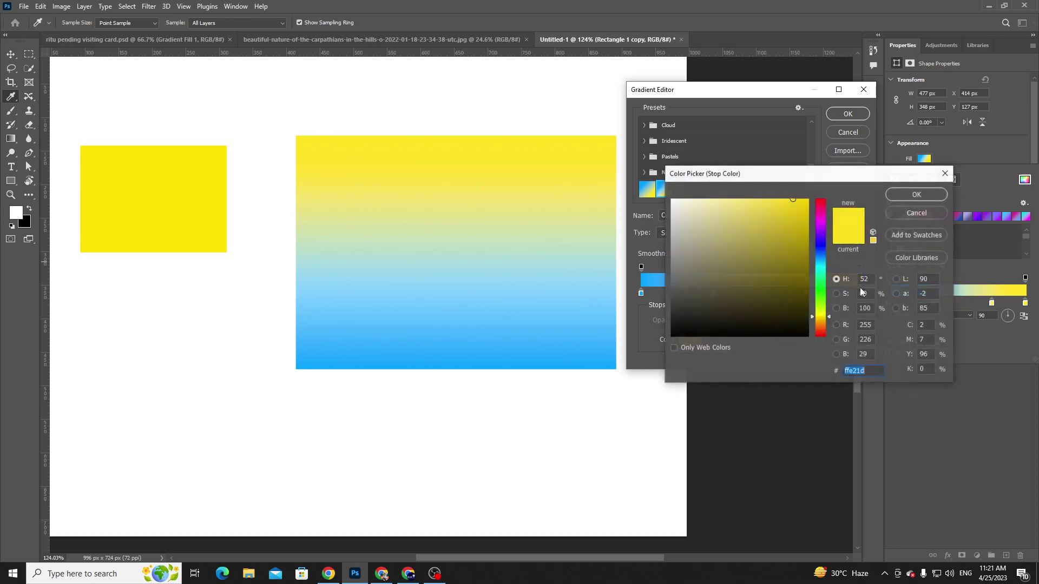
{"action": "type", "text": "0c47f0"}
{"action": "left_click_drag", "start_coordinate": [804, 214], "coordinate": [820, 310]}
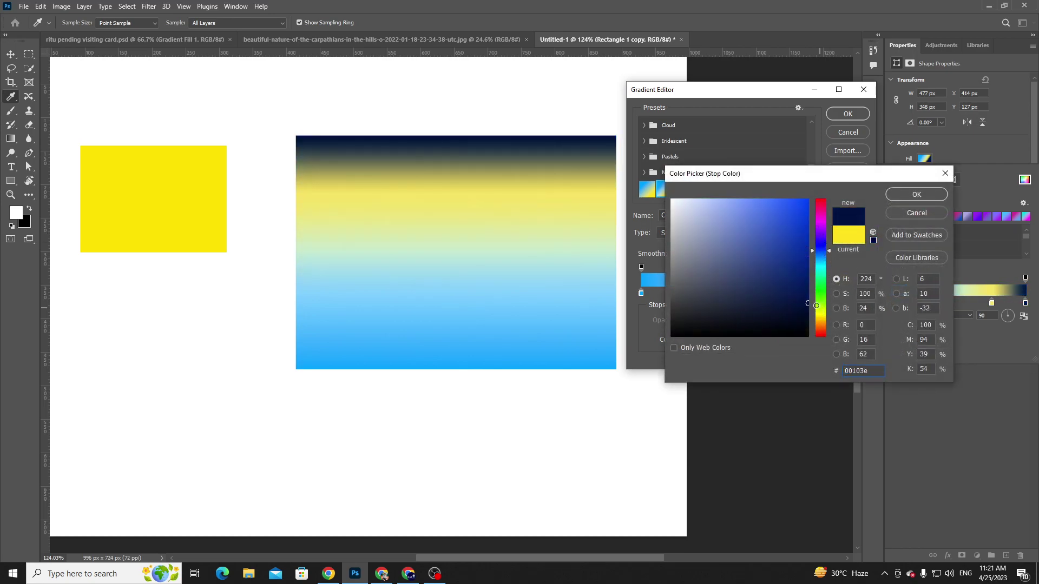
{"action": "left_click", "coordinate": [915, 196]}
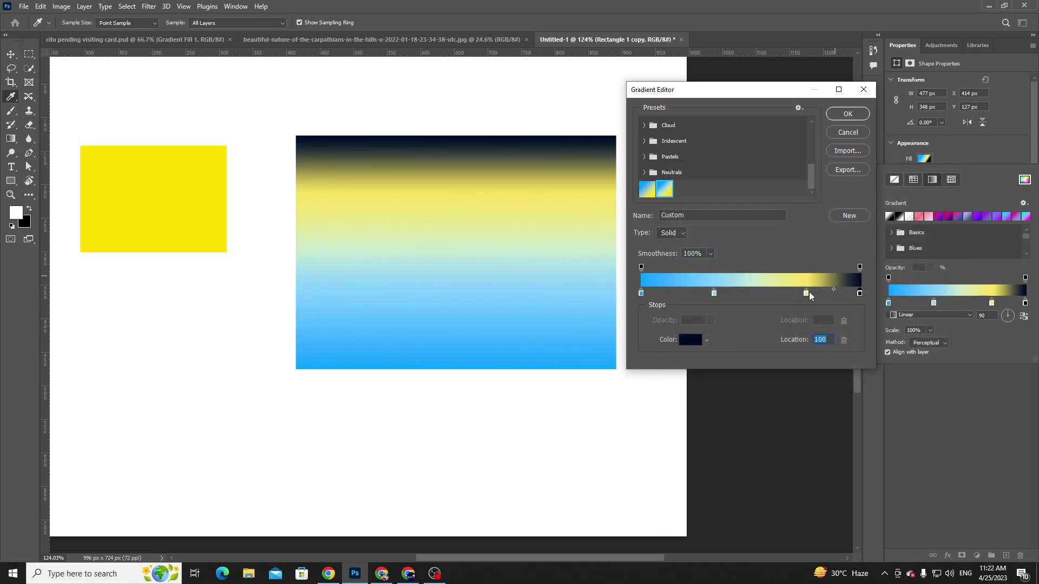
- Change the color stop at location 75 to dark blue 03247d, using a blue sampled near the large rectangle's upper edge as the base
{"action": "double_click", "coordinate": [805, 293]}
{"action": "left_click", "coordinate": [805, 258]}
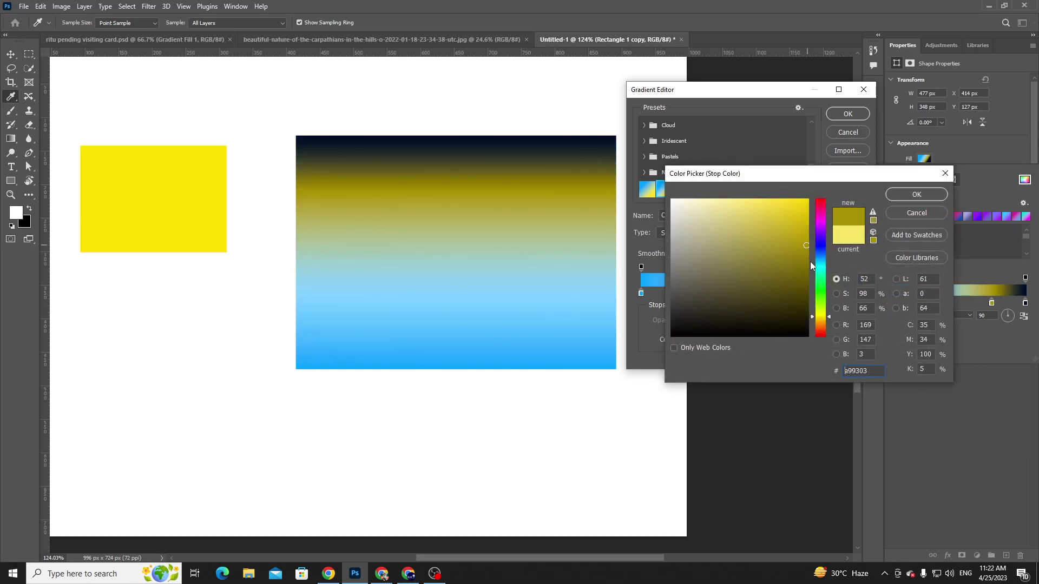
{"action": "left_click", "coordinate": [602, 145]}
{"action": "left_click", "coordinate": [804, 269]}
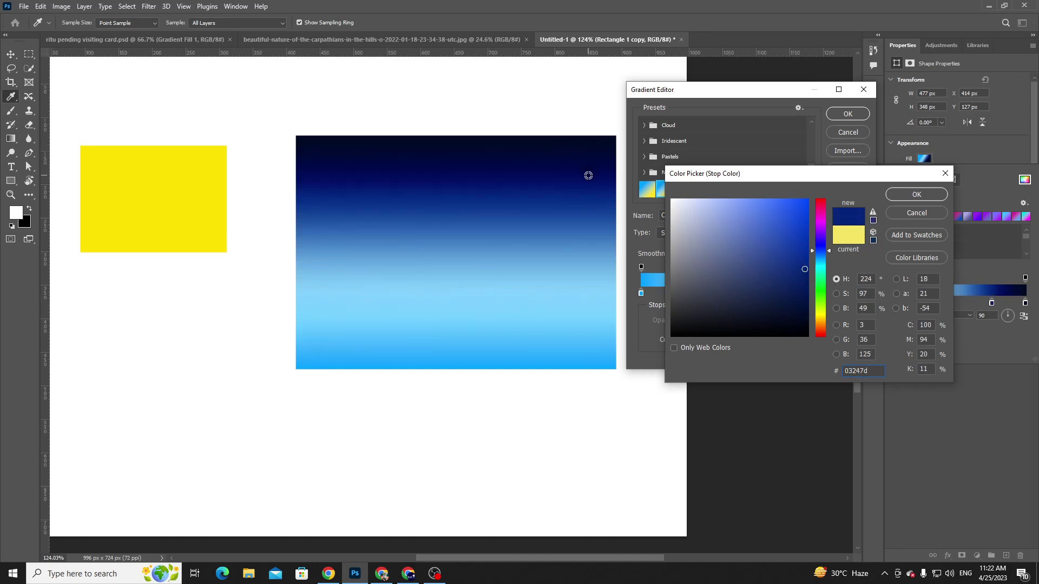
{"action": "left_click", "coordinate": [919, 196]}
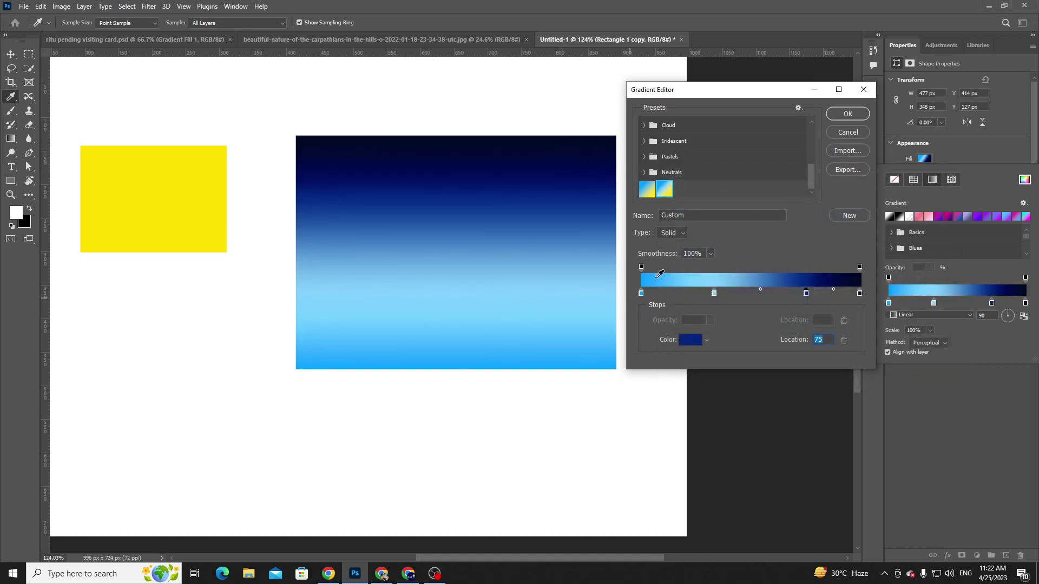
- Recolor the stop at location 33 to medium blue 025ed3, starting from a blue sampled from the large rectangle
{"action": "left_click", "coordinate": [705, 293]}
{"action": "mouse_move", "coordinate": [705, 293]}
{"action": "left_mouse_down"}
{"action": "mouse_move", "coordinate": [686, 291]}
{"action": "mouse_move", "coordinate": [714, 293]}
{"action": "left_mouse_up"}
{"action": "double_click", "coordinate": [714, 293]}
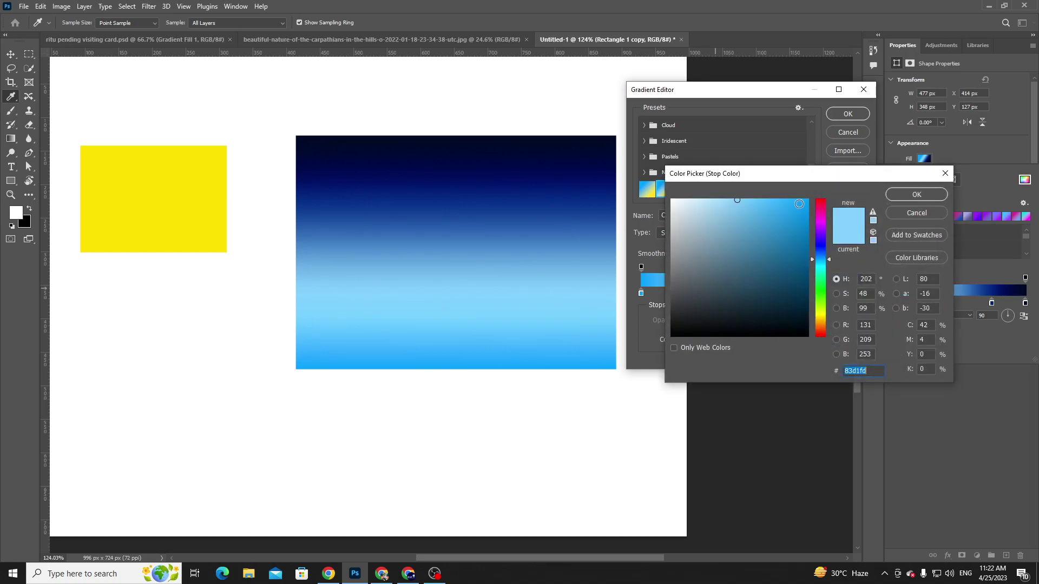
{"action": "left_click", "coordinate": [541, 272]}
{"action": "left_click", "coordinate": [546, 263]}
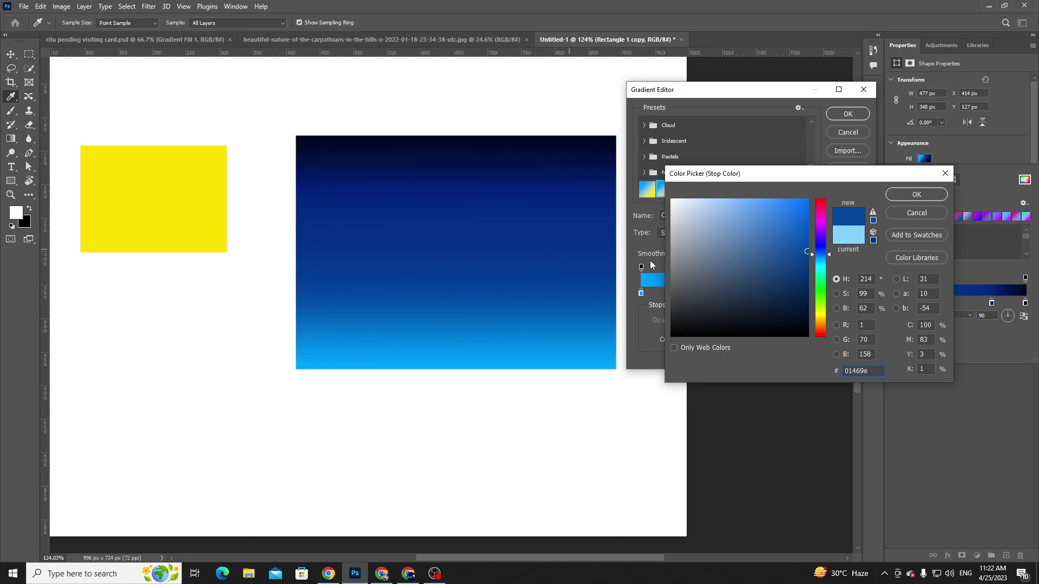
{"action": "left_click", "coordinate": [807, 232]}
{"action": "left_click_drag", "start_coordinate": [807, 231], "coordinate": [806, 223]}
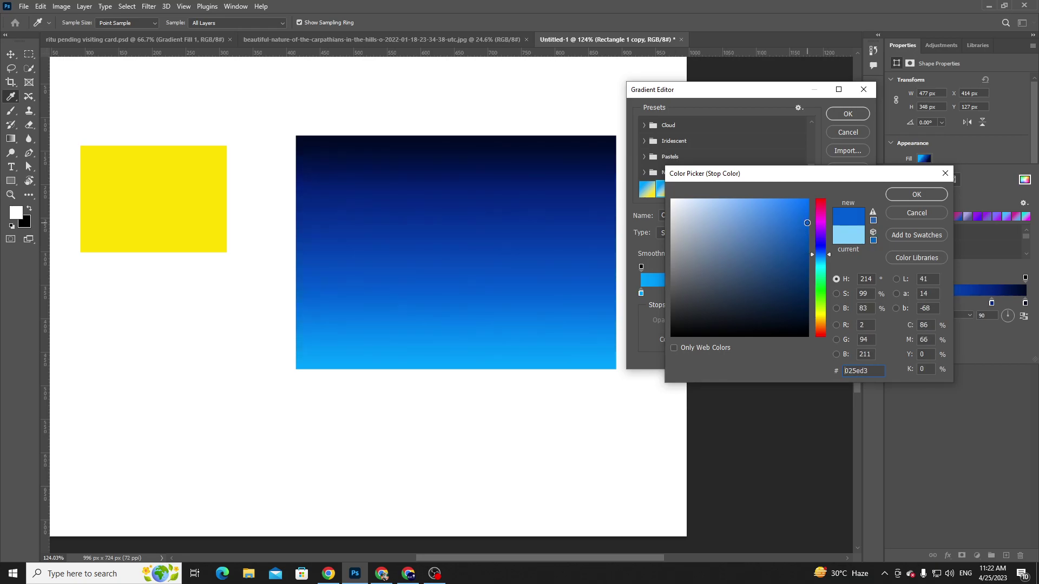
{"action": "left_click", "coordinate": [907, 196]}
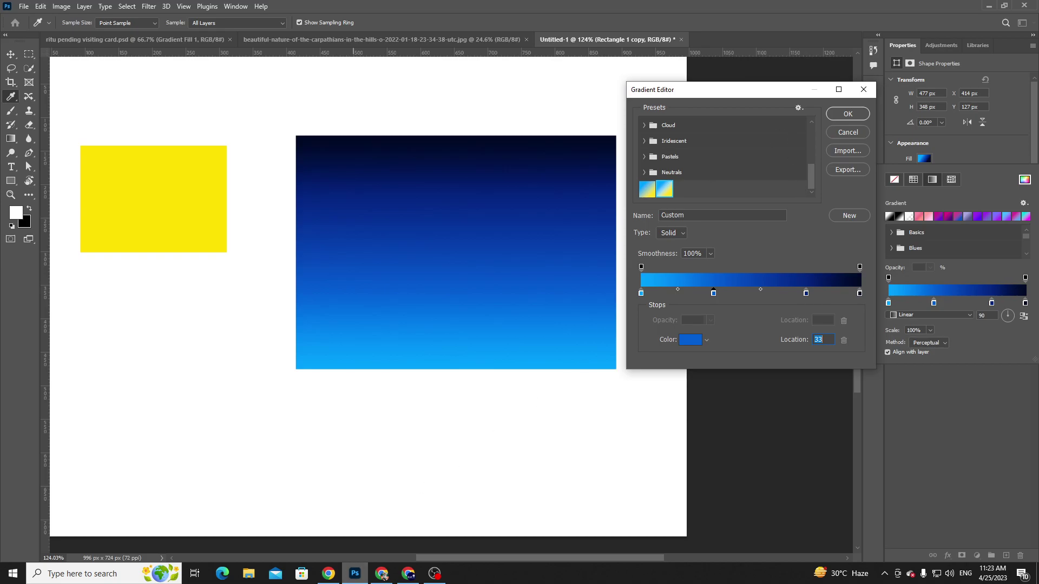
- Switch to Chrome and search Google for "gradient FAIELD PRINT" in a new tab
{"action": "left_click", "coordinate": [382, 573]}
{"action": "left_click", "coordinate": [276, 10]}
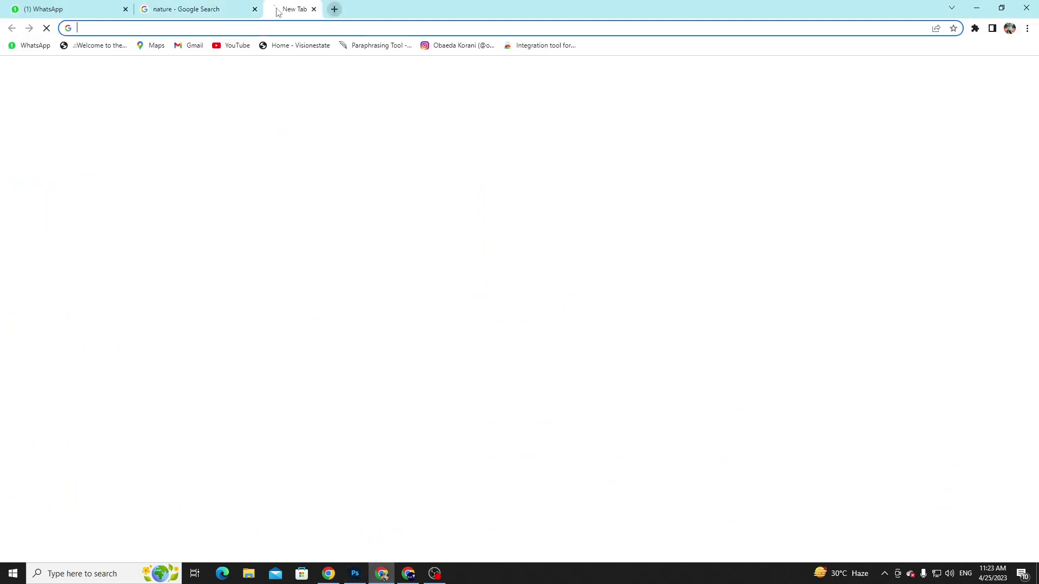
{"action": "type", "text": "GRAIDENT"}
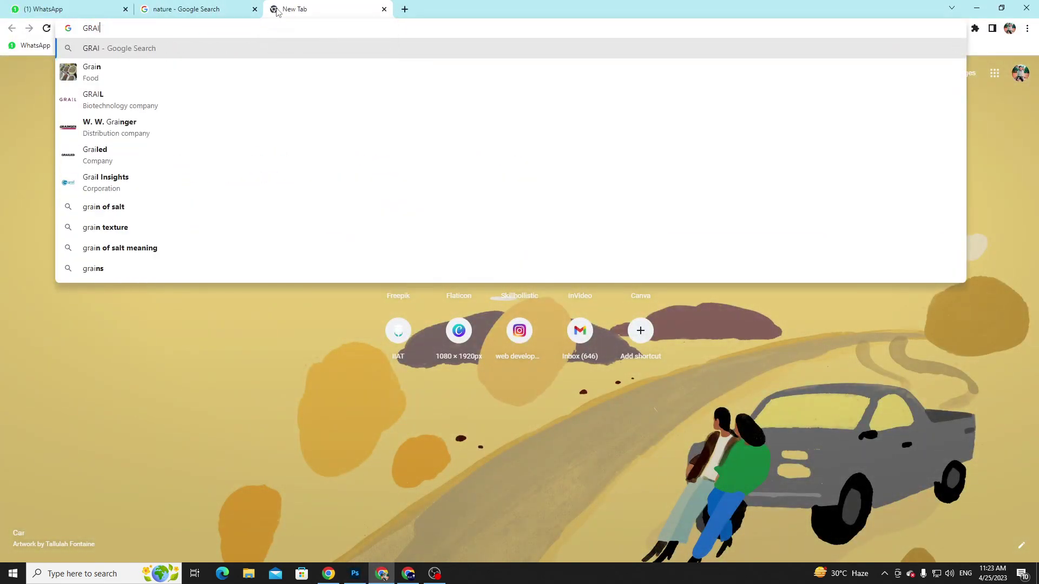
{"action": "key", "text": "Down"}
{"action": "key", "text": "Down"}
{"action": "key", "text": "BackSpace"}
{"action": "key", "text": "BackSpace"}
{"action": "key", "text": "BackSpace"}
{"action": "key", "text": "BackSpace"}
{"action": "key", "text": "BackSpace"}
{"action": "key", "text": "BackSpace"}
{"action": "key", "text": "BackSpace"}
{"action": "key", "text": "BackSpace"}
{"action": "key", "text": "BackSpace"}
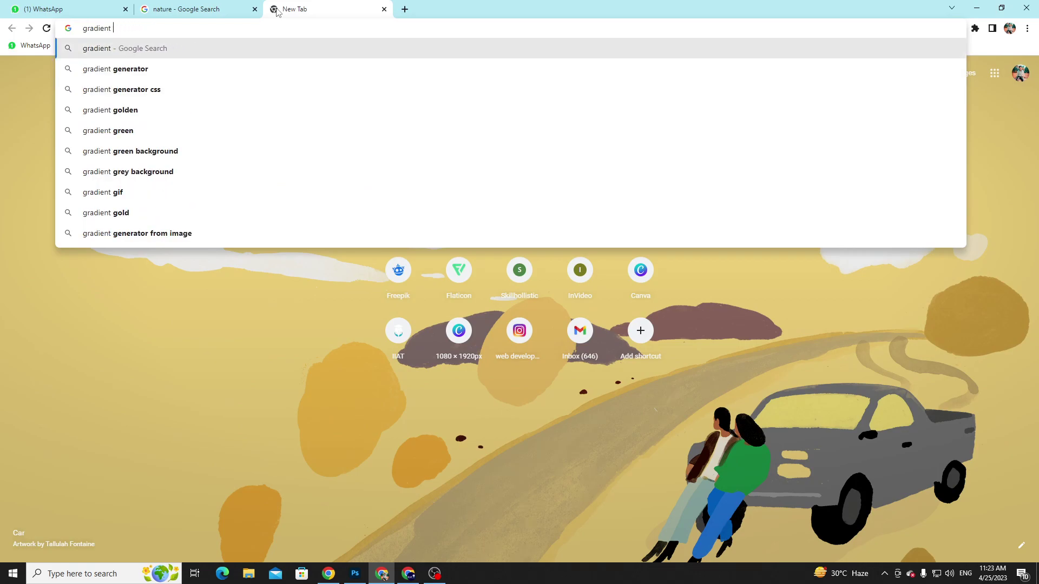
{"action": "type", "text": "FA"}
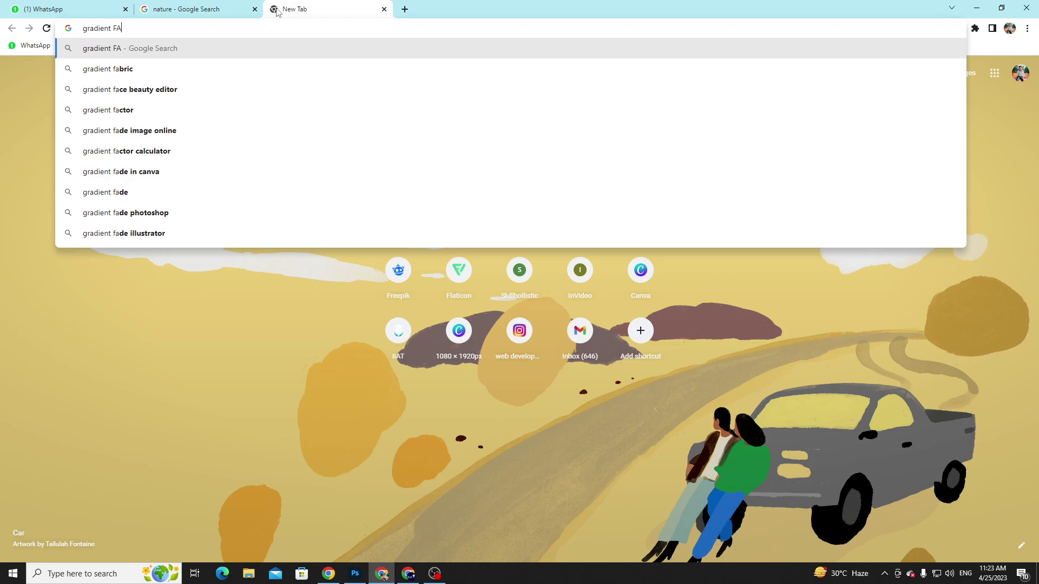
{"action": "type", "text": "IELD"}
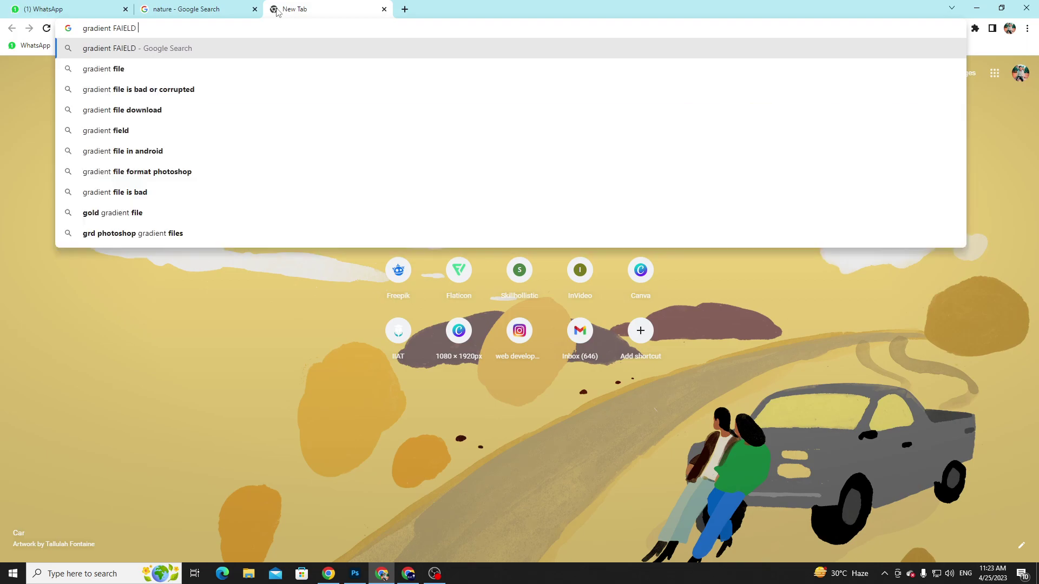
{"action": "type", "text": " PRI"}
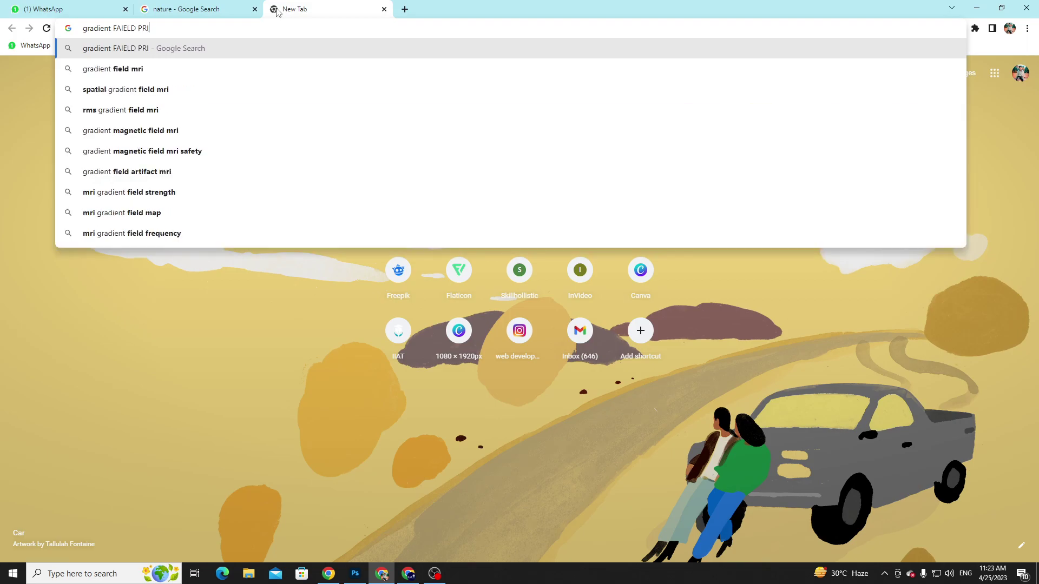
{"action": "type", "text": "NT"}
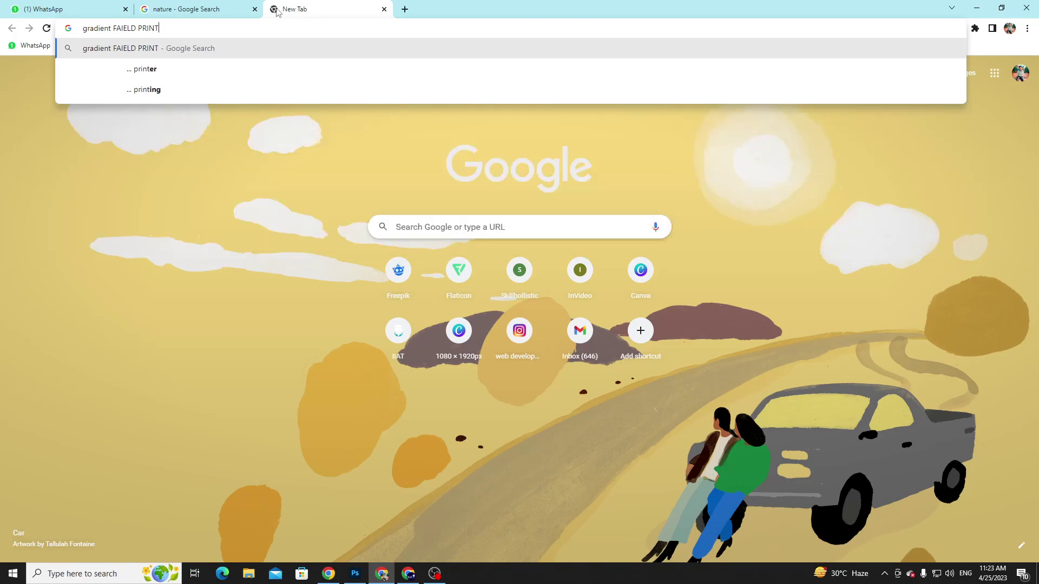
{"action": "key", "text": "Return"}
- Browse the image results for the corrected query "gradient FIELD PRINT", previewing the Moonlight Sonata print and the 1960s multicolor stripe print
{"action": "left_click", "coordinate": [248, 165]}
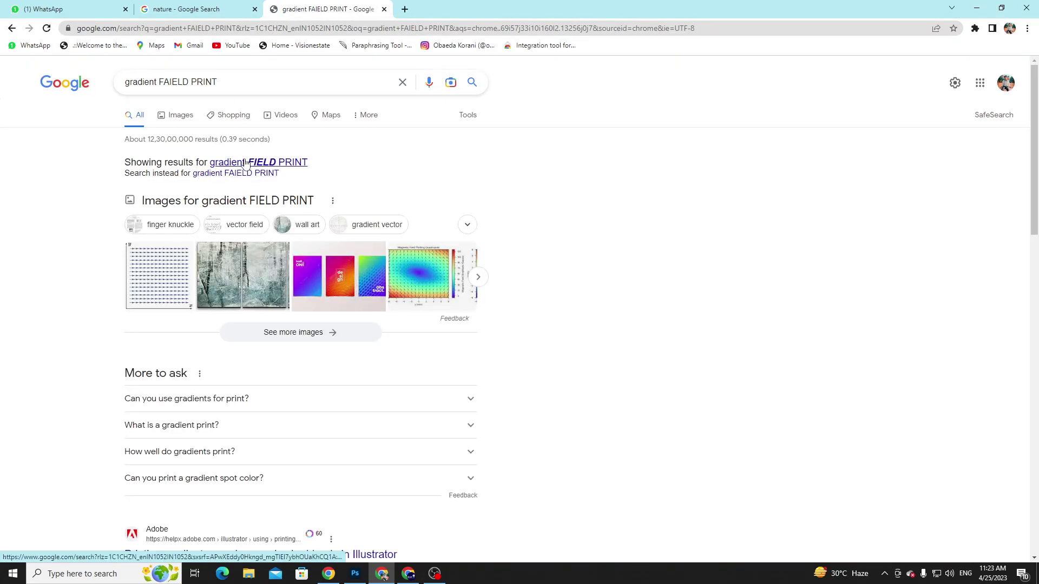
{"action": "left_click", "coordinate": [172, 115]}
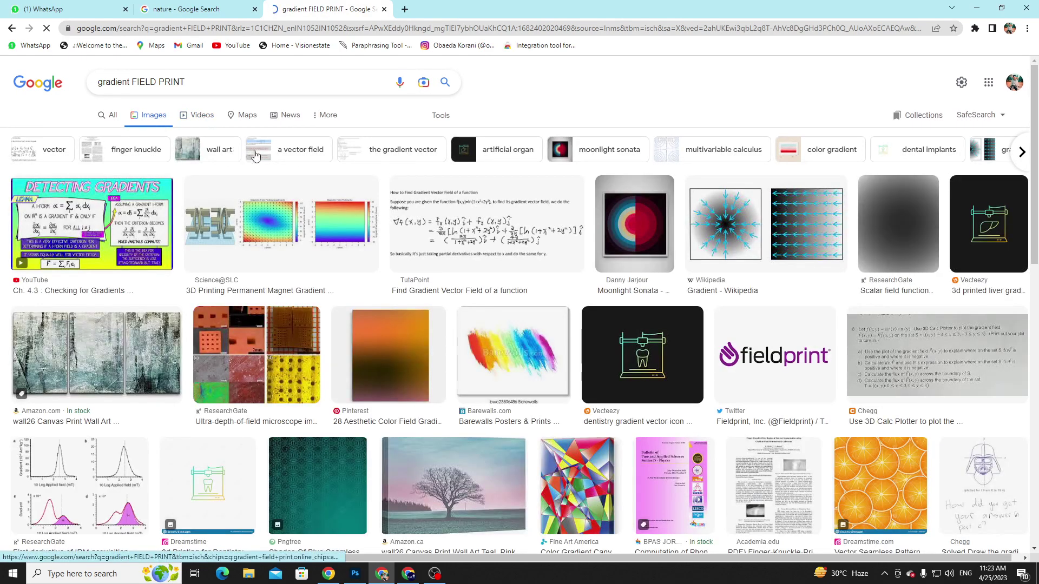
{"action": "left_click", "coordinate": [632, 225]}
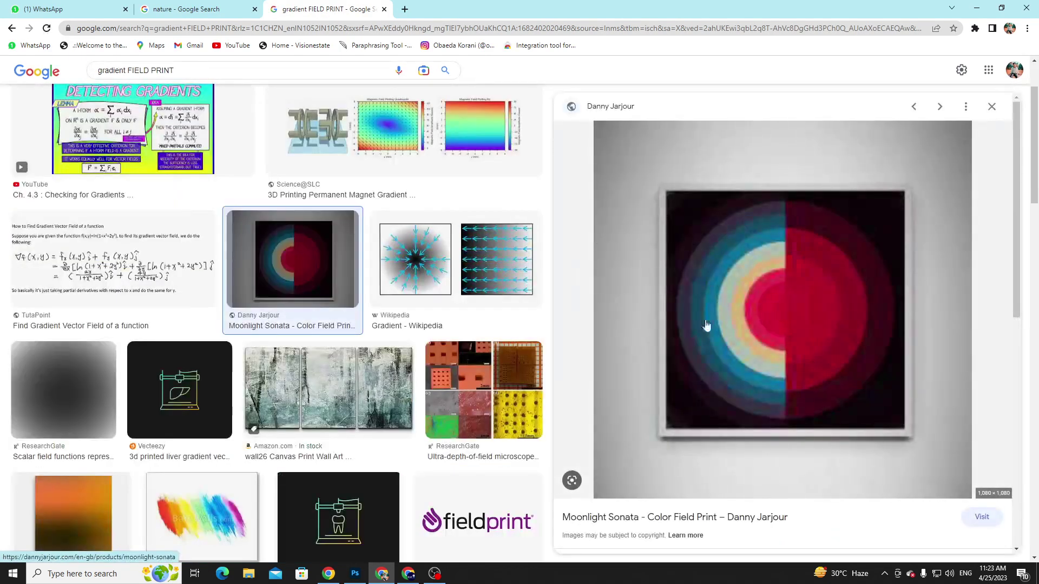
{"action": "scroll", "coordinate": [420, 261], "scroll_direction": "down", "scroll_amount": 3}
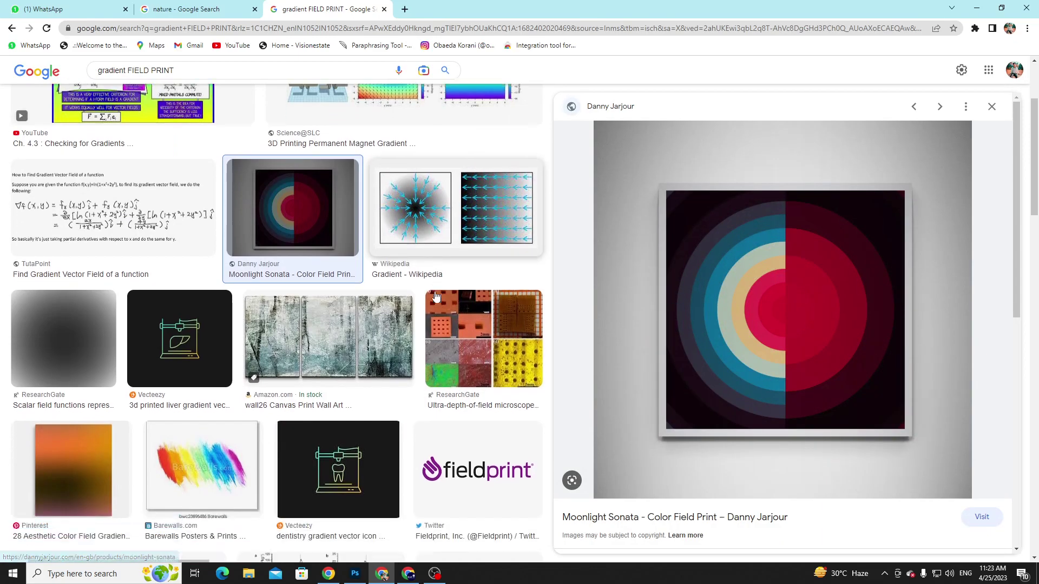
{"action": "scroll", "coordinate": [419, 261], "scroll_direction": "down", "scroll_amount": 6}
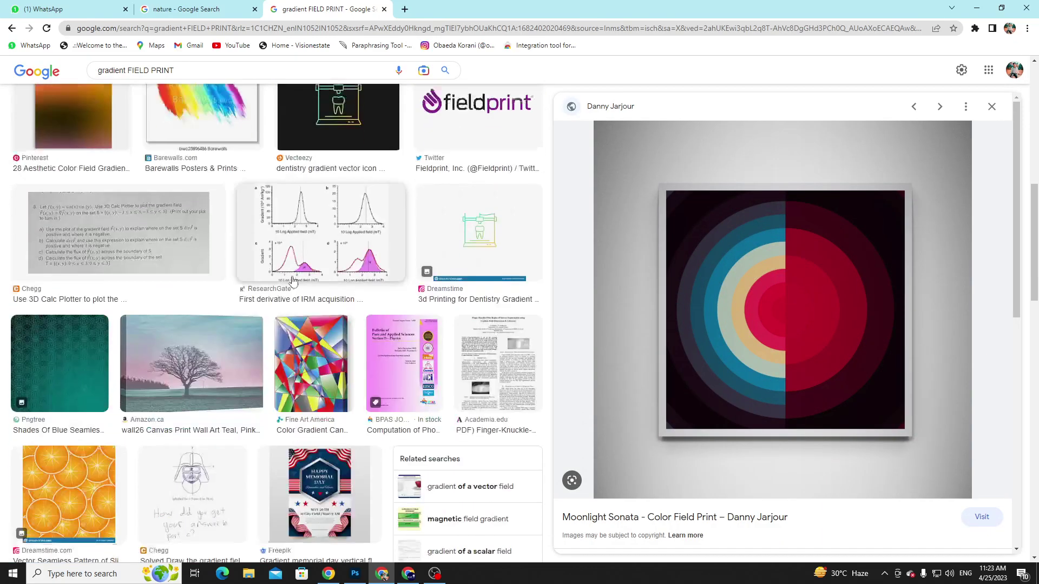
{"action": "scroll", "coordinate": [292, 280], "scroll_direction": "down", "scroll_amount": 4}
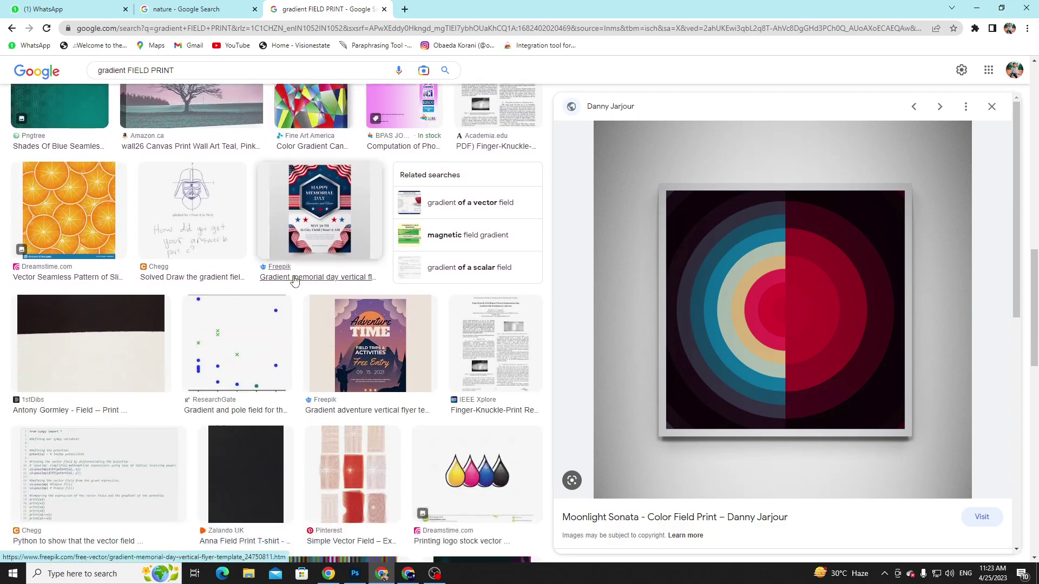
{"action": "scroll", "coordinate": [293, 279], "scroll_direction": "down", "scroll_amount": 4}
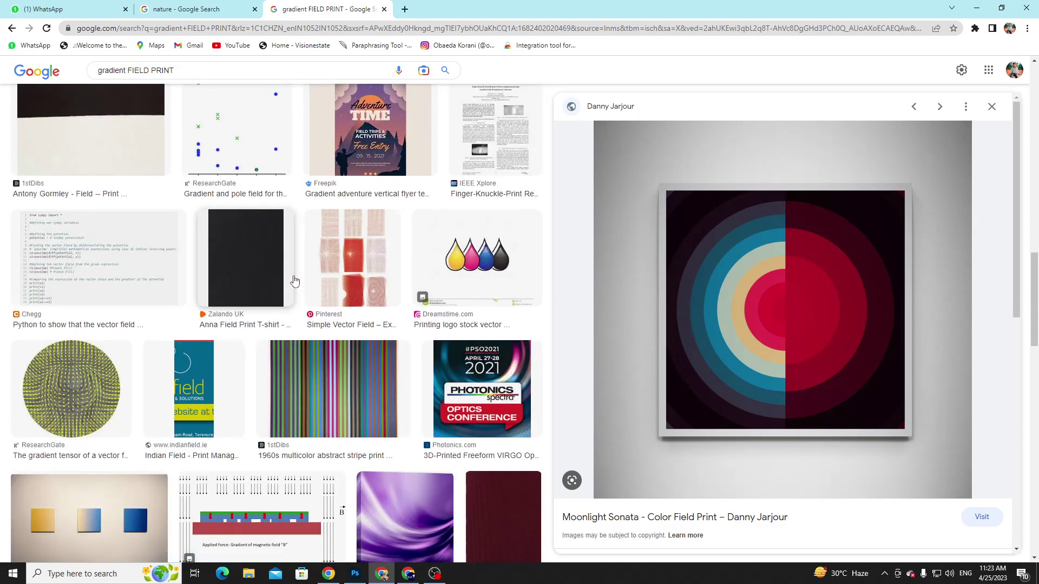
{"action": "left_click", "coordinate": [336, 408]}
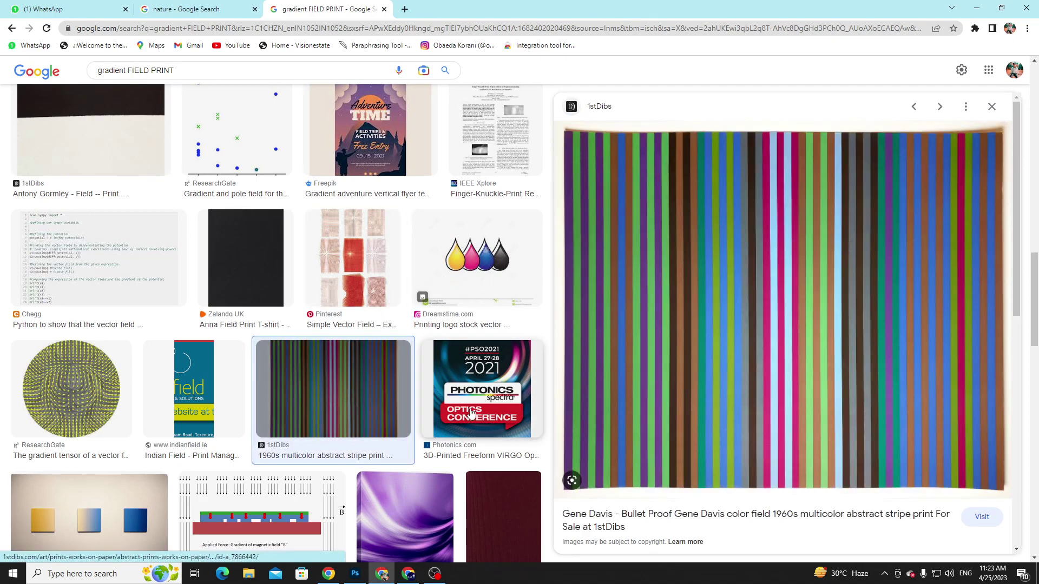
- Return to Photoshop, accept the edited blue gradient and draw a 180 px square with it below the yellow rectangle
{"action": "key", "text": "alt+Tab"}
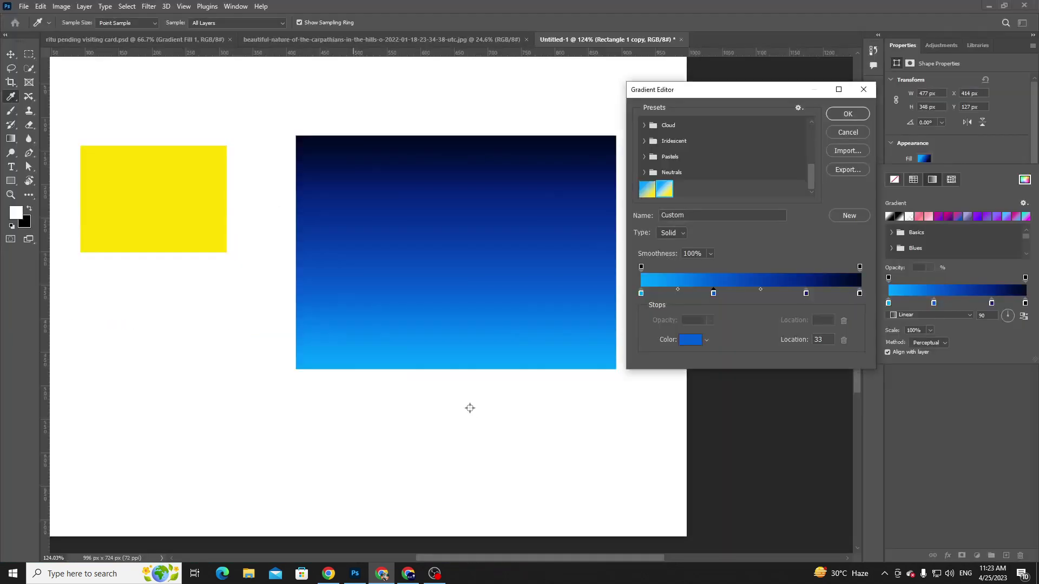
{"action": "left_click", "coordinate": [853, 115]}
{"action": "scroll", "coordinate": [116, 222], "scroll_direction": "down", "scroll_amount": 2}
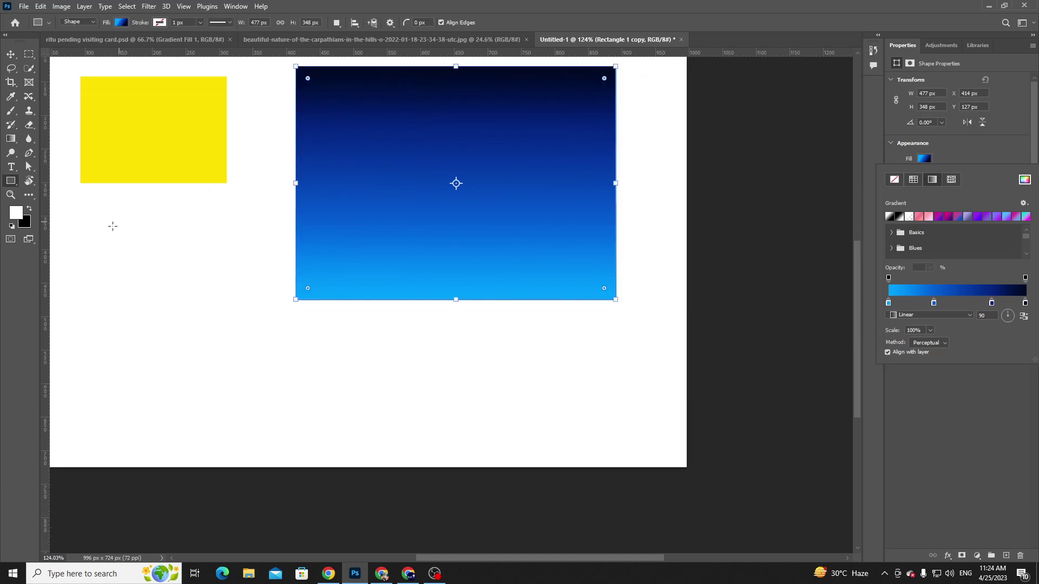
{"action": "scroll", "coordinate": [115, 222], "scroll_direction": "up", "scroll_amount": 1}
{"action": "mouse_move", "coordinate": [83, 280]}
{"action": "left_mouse_down"}
{"action": "mouse_move", "coordinate": [225, 398]}
{"action": "mouse_move", "coordinate": [242, 366]}
{"action": "left_mouse_up"}
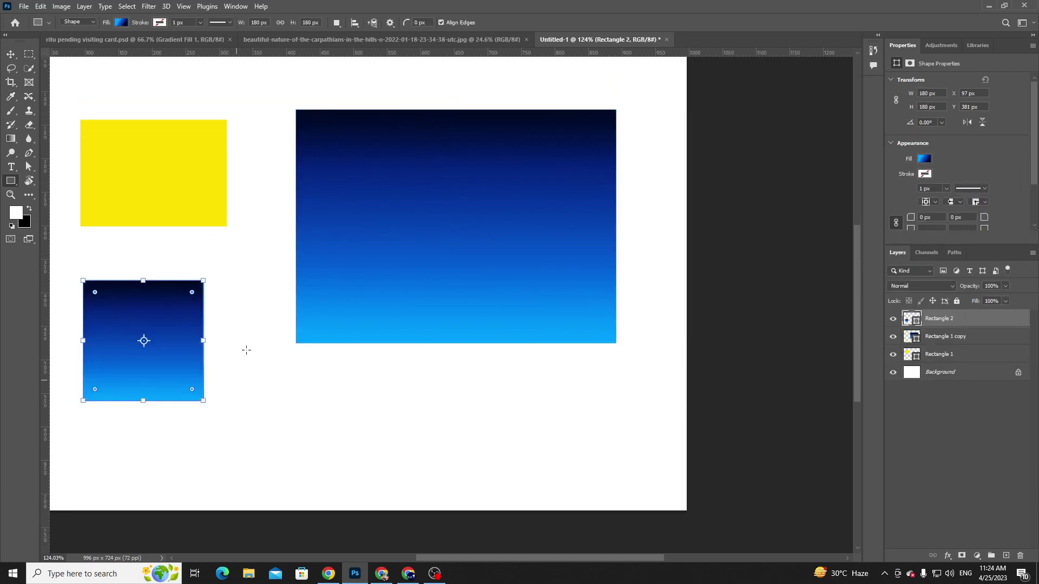
- Move the large gradient rectangle to the canvas's upper-right corner and place a copy of the small square beside the original at X 373 px, Y 381 px
{"action": "left_click", "coordinate": [10, 54]}
{"action": "left_click_drag", "start_coordinate": [393, 244], "coordinate": [688, 86]}
{"action": "left_click_drag", "start_coordinate": [133, 343], "coordinate": [314, 339]}
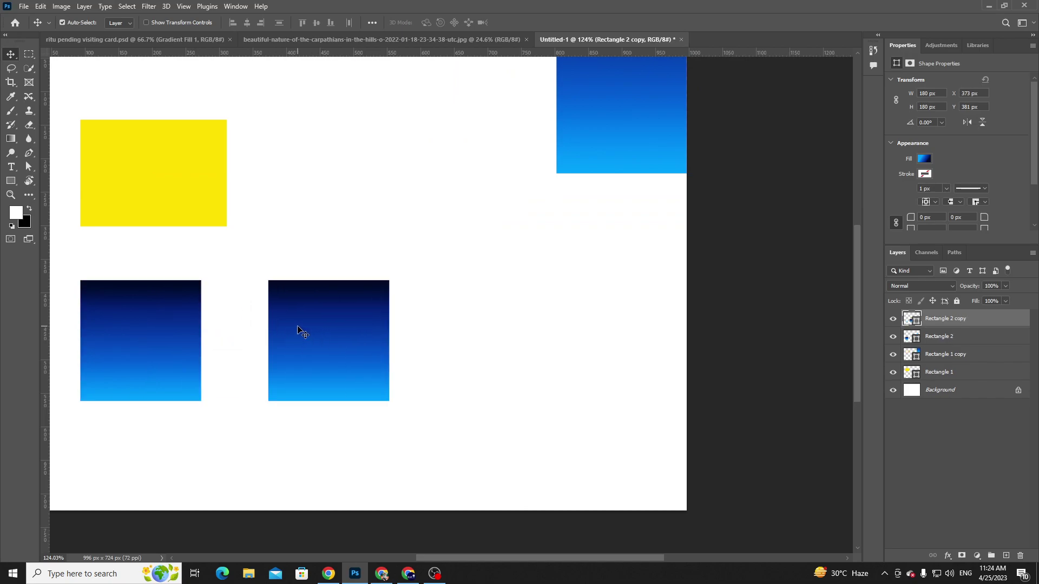
- Reverse the gradient fill of the copied square, then reverse it back to its original direction
{"action": "left_click", "coordinate": [924, 159]}
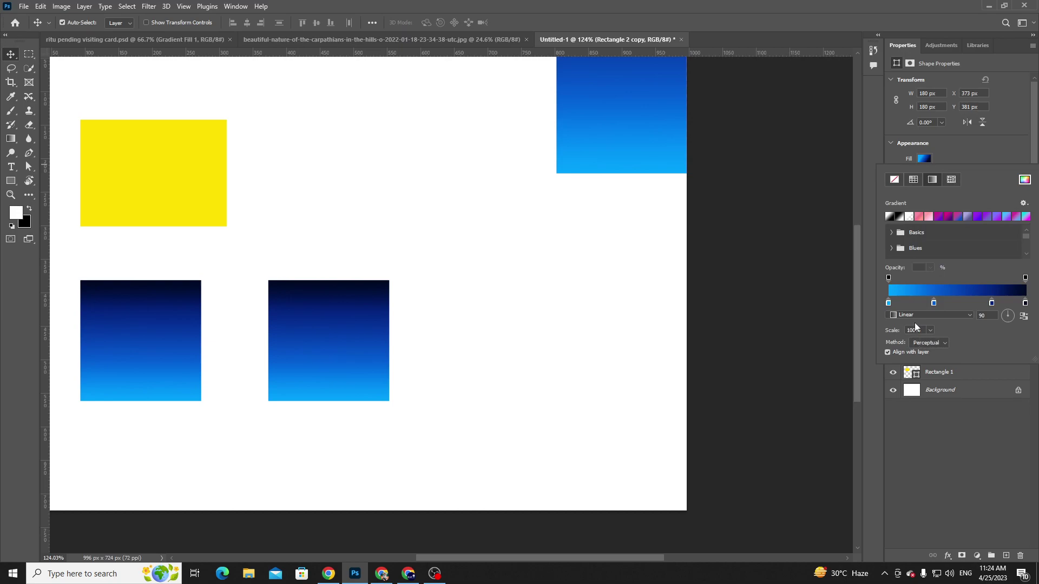
{"action": "left_click", "coordinate": [1024, 316]}
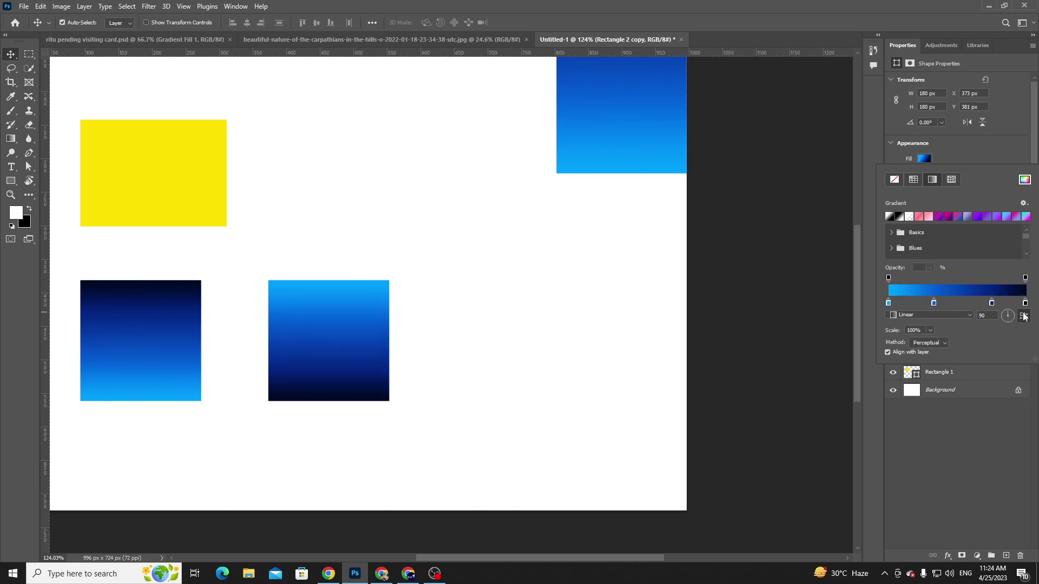
{"action": "left_click", "coordinate": [1027, 316]}
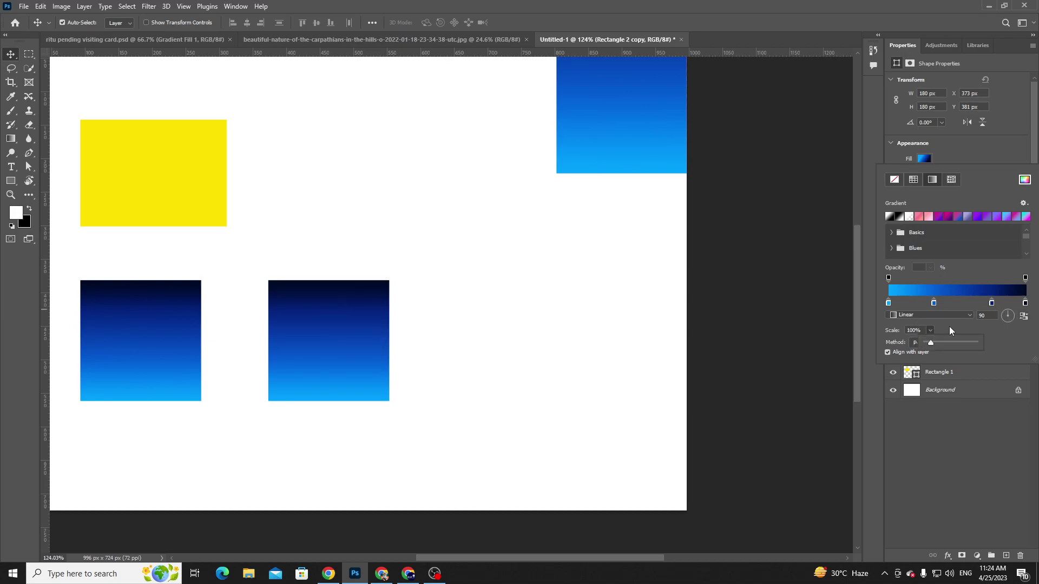
- Try the copied square's linear gradient at 1% scale, then switch it to Radial style at 100% scale
{"action": "left_click_drag", "start_coordinate": [969, 343], "coordinate": [925, 345]}
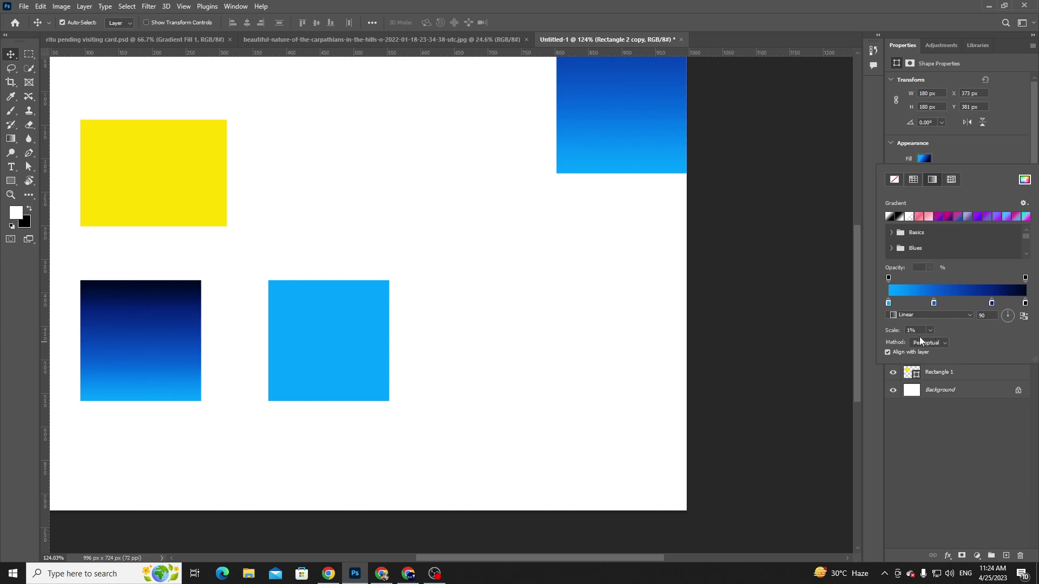
{"action": "left_click", "coordinate": [915, 314]}
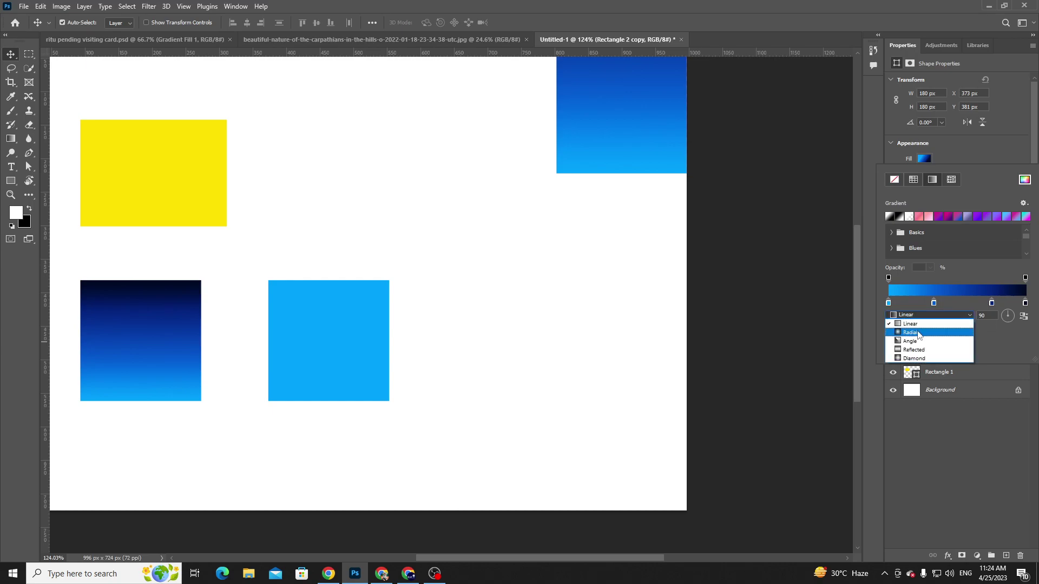
{"action": "left_click", "coordinate": [918, 331]}
{"action": "left_click", "coordinate": [930, 331]}
{"action": "left_click_drag", "start_coordinate": [937, 341], "coordinate": [936, 346]}
{"action": "left_click", "coordinate": [988, 330]}
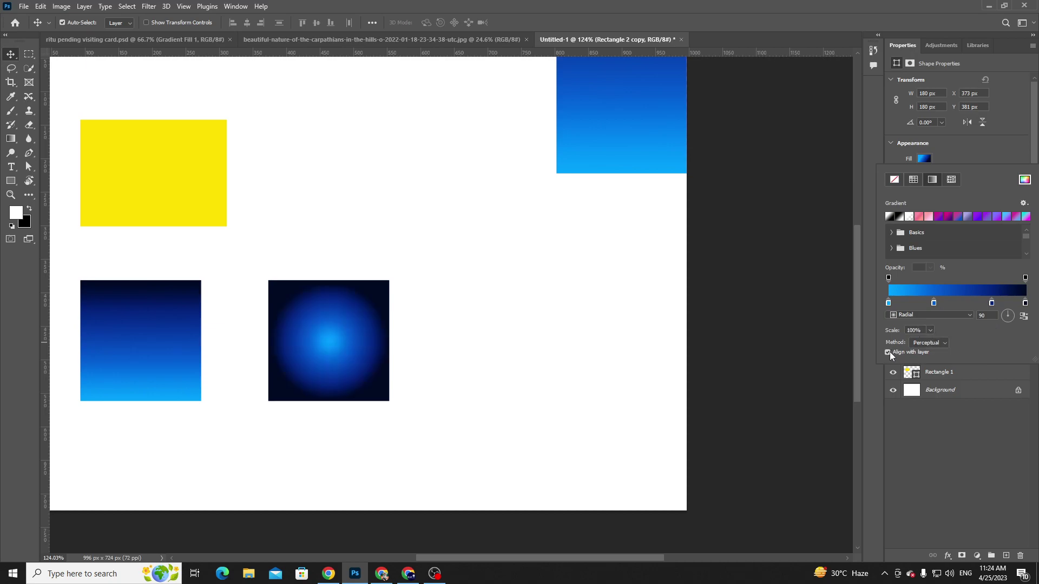
- Change the original square's gradient fill to Radial style and set its scale to 177%
{"action": "left_click", "coordinate": [165, 327]}
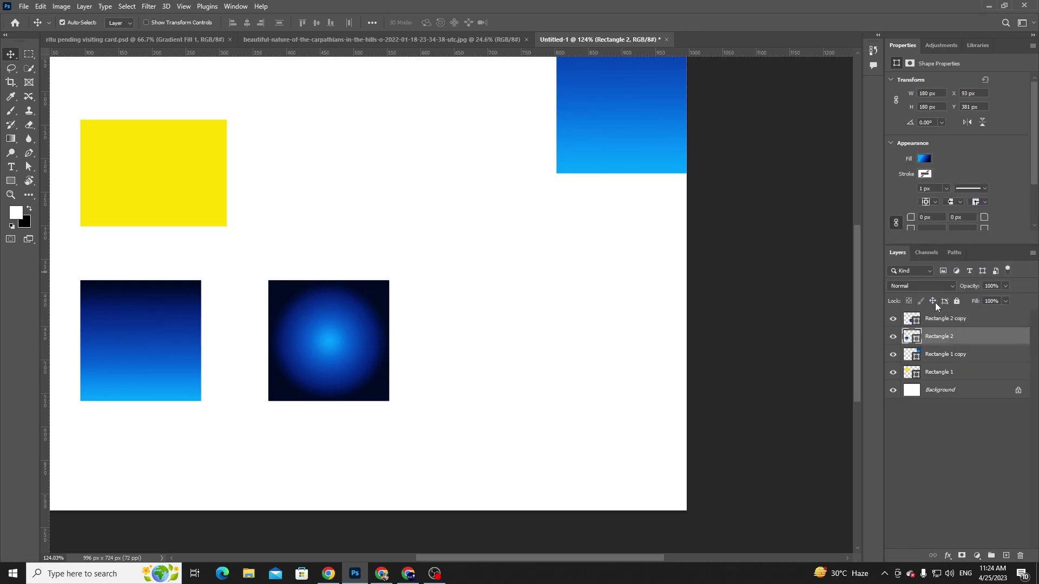
{"action": "left_click", "coordinate": [922, 161]}
{"action": "left_click", "coordinate": [910, 319]}
{"action": "left_click", "coordinate": [912, 336]}
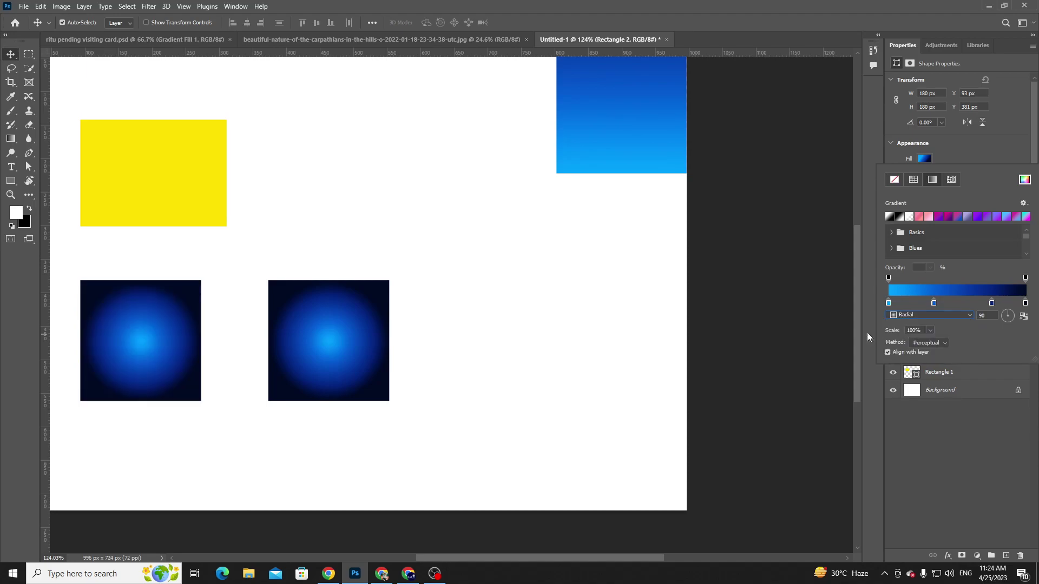
{"action": "left_click", "coordinate": [930, 330]}
{"action": "left_click_drag", "start_coordinate": [930, 342], "coordinate": [936, 344]}
{"action": "left_click", "coordinate": [527, 290]}
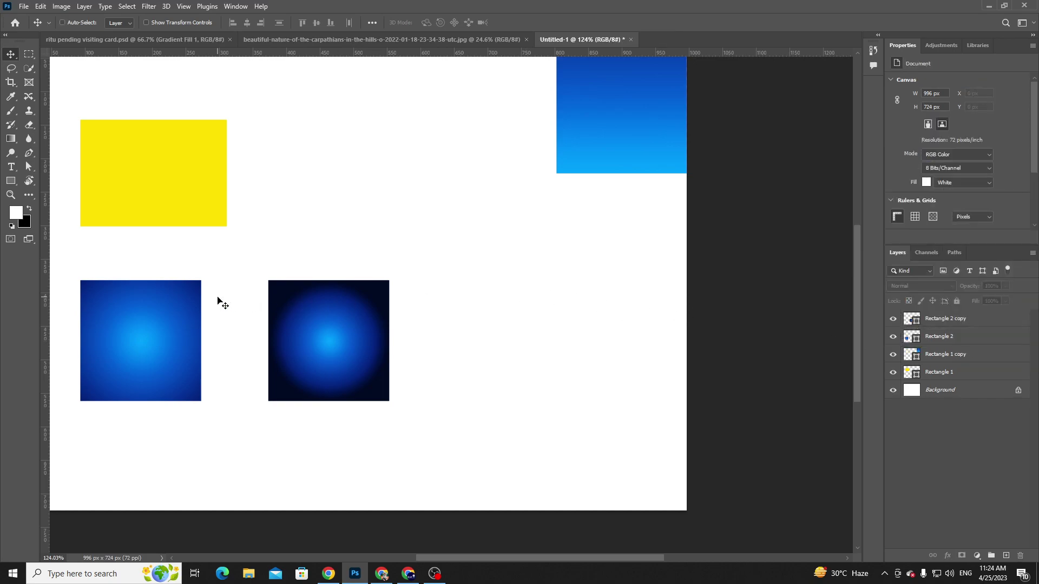
- Move the copied radial square closer to the original, keeping the two level side by side
{"action": "key", "text": "ctrl+plus"}
{"action": "left_click_drag", "start_coordinate": [265, 316], "coordinate": [502, 371]}
{"action": "mouse_move", "coordinate": [300, 353]}
{"action": "left_mouse_down"}
{"action": "mouse_move", "coordinate": [317, 341]}
{"action": "mouse_move", "coordinate": [283, 368]}
{"action": "mouse_move", "coordinate": [299, 369]}
{"action": "left_mouse_up"}
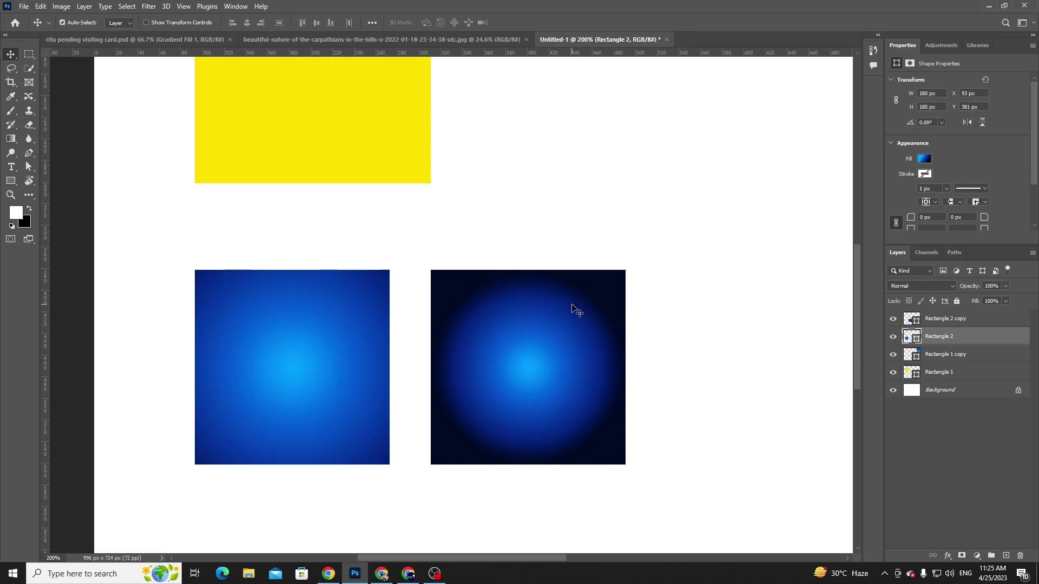
- Switch to the Chrome image results and preview the Moonlight Sonata color field print
{"action": "key", "text": "alt+Tab"}
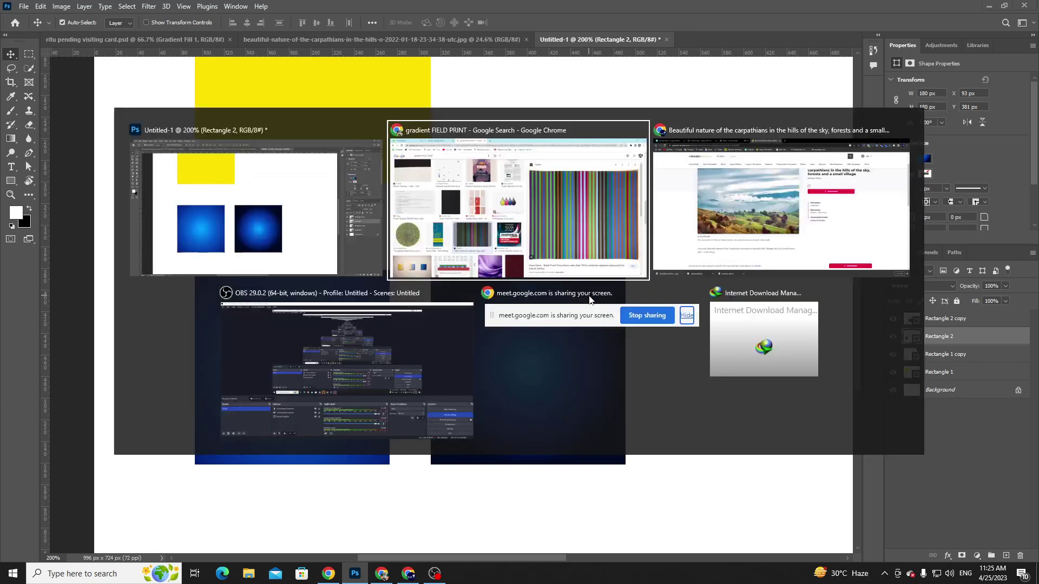
{"action": "scroll", "coordinate": [383, 319], "scroll_direction": "up", "scroll_amount": 10}
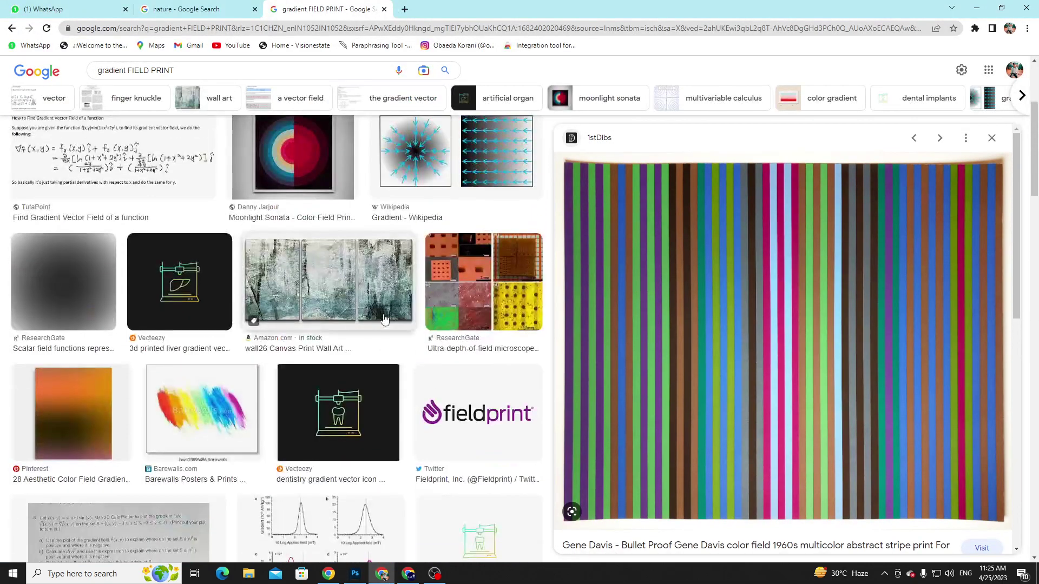
{"action": "scroll", "coordinate": [384, 319], "scroll_direction": "up", "scroll_amount": 1}
{"action": "left_click", "coordinate": [287, 208]}
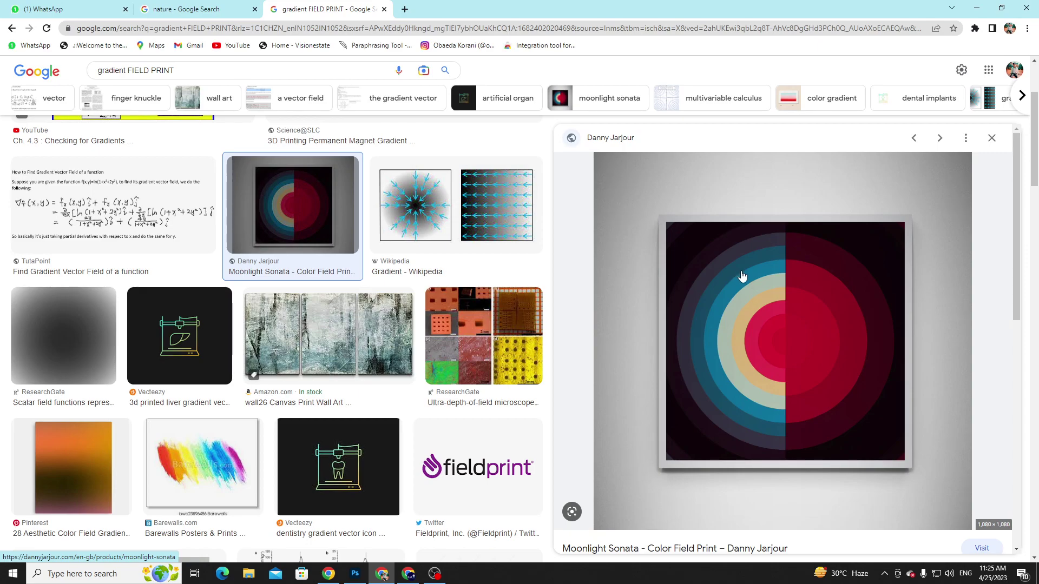
- Return to Photoshop and reposition the copied square to X 323 px, Y 387 px and the original to X 80 px, Y 387 px
{"action": "key", "text": "alt+Tab"}
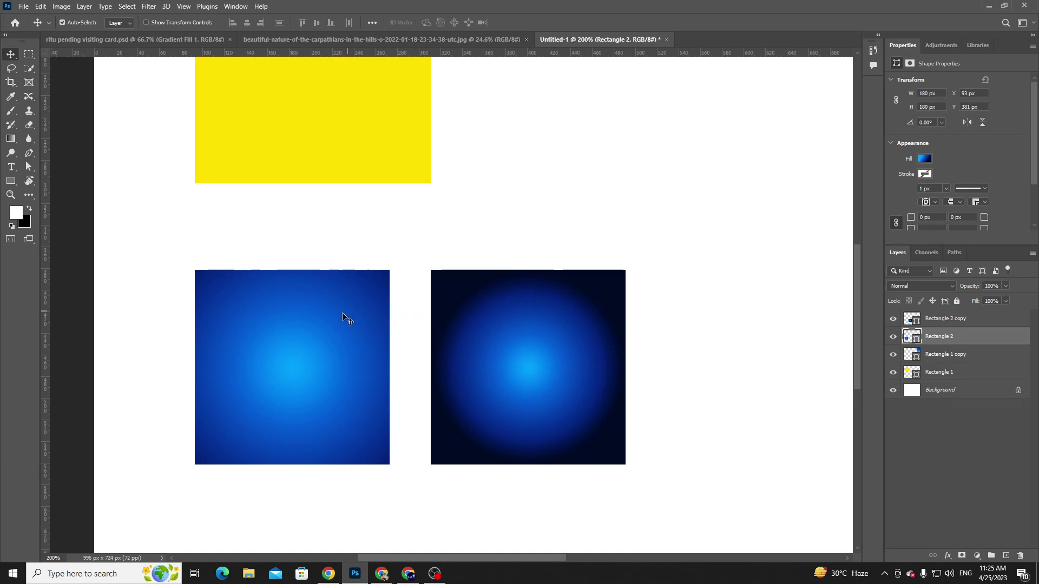
{"action": "left_click_drag", "start_coordinate": [446, 281], "coordinate": [459, 288]}
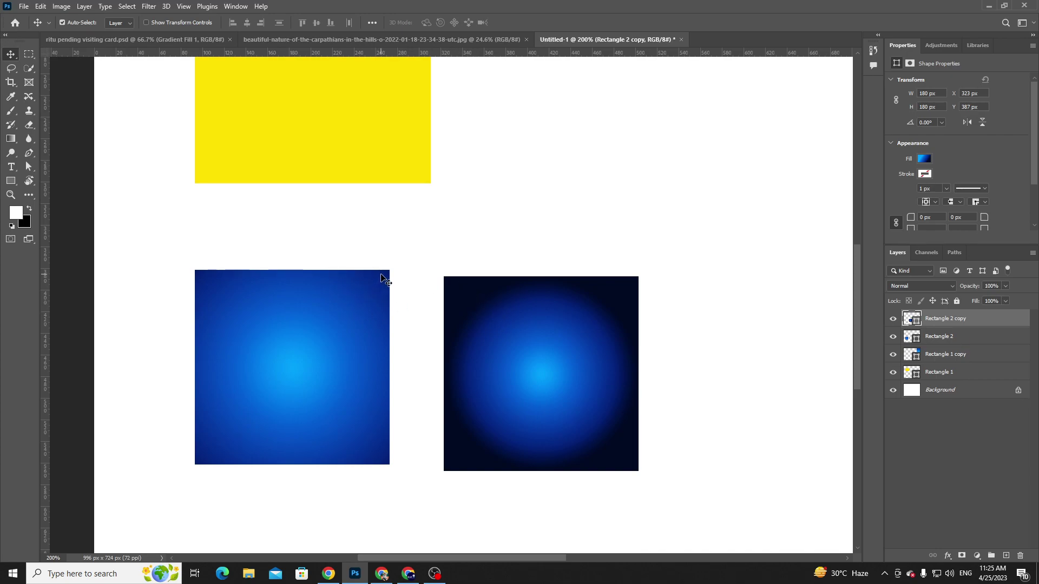
{"action": "left_click_drag", "start_coordinate": [357, 307], "coordinate": [338, 321]}
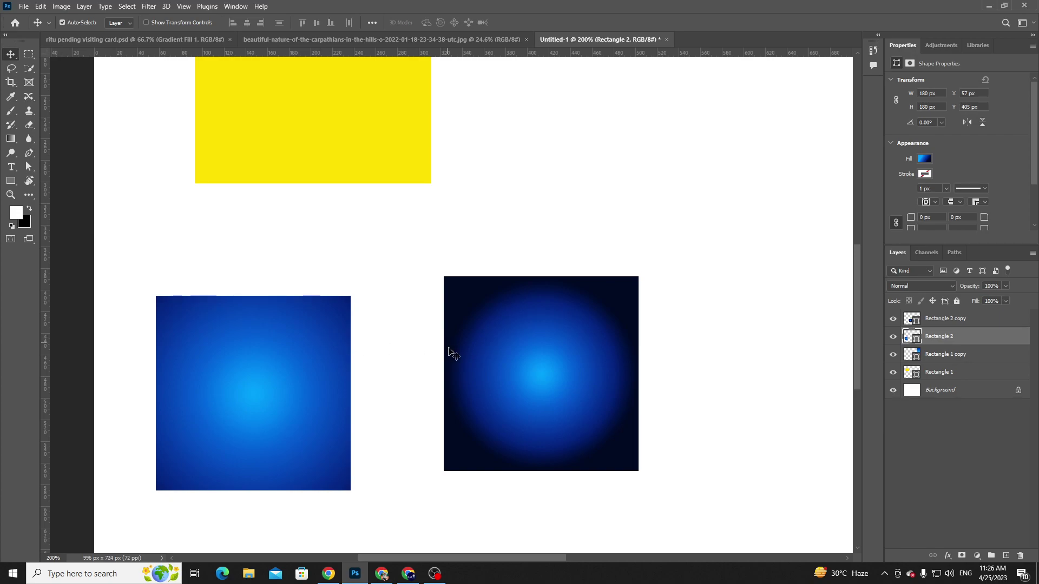
{"action": "left_click_drag", "start_coordinate": [190, 327], "coordinate": [215, 307]}
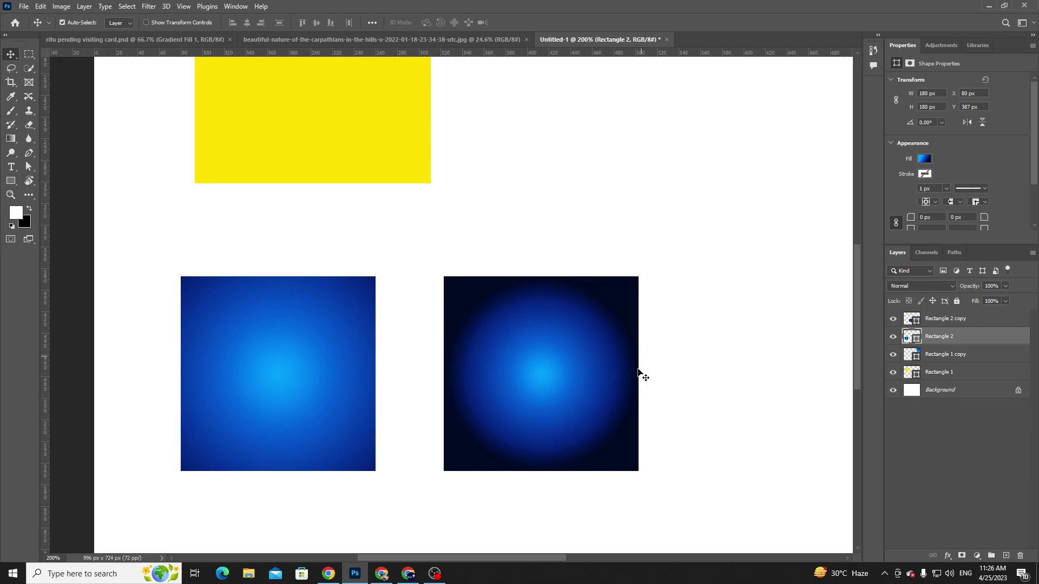
- Switch to the Chrome image results and preview the 1960s multicolor stripe print and the Scalar Field Triptych
{"action": "key", "text": "alt+Tab"}
{"action": "scroll", "coordinate": [380, 319], "scroll_direction": "down", "scroll_amount": 1}
{"action": "scroll", "coordinate": [380, 319], "scroll_direction": "down", "scroll_amount": 14}
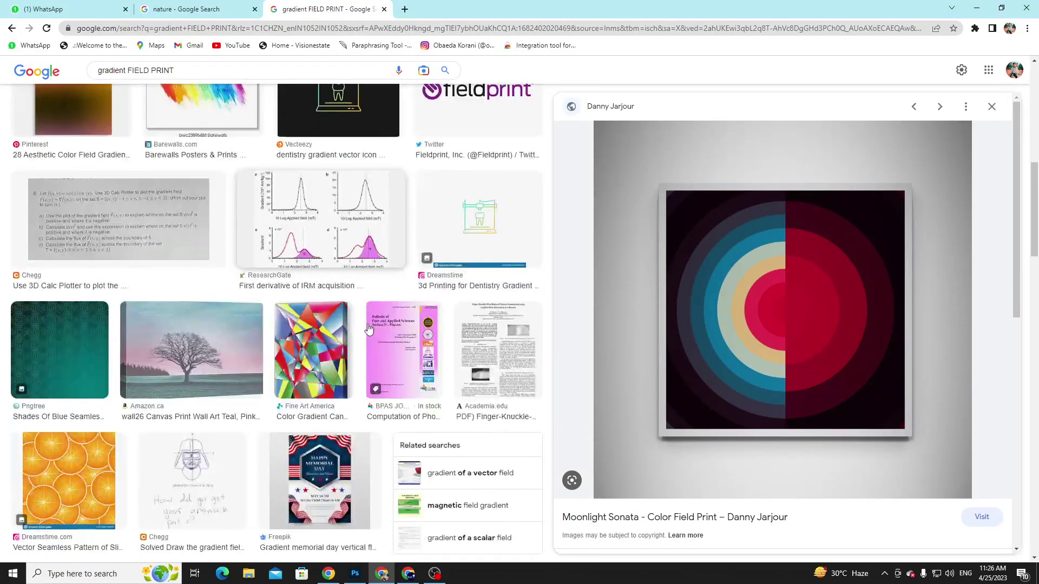
{"action": "left_click", "coordinate": [333, 442]}
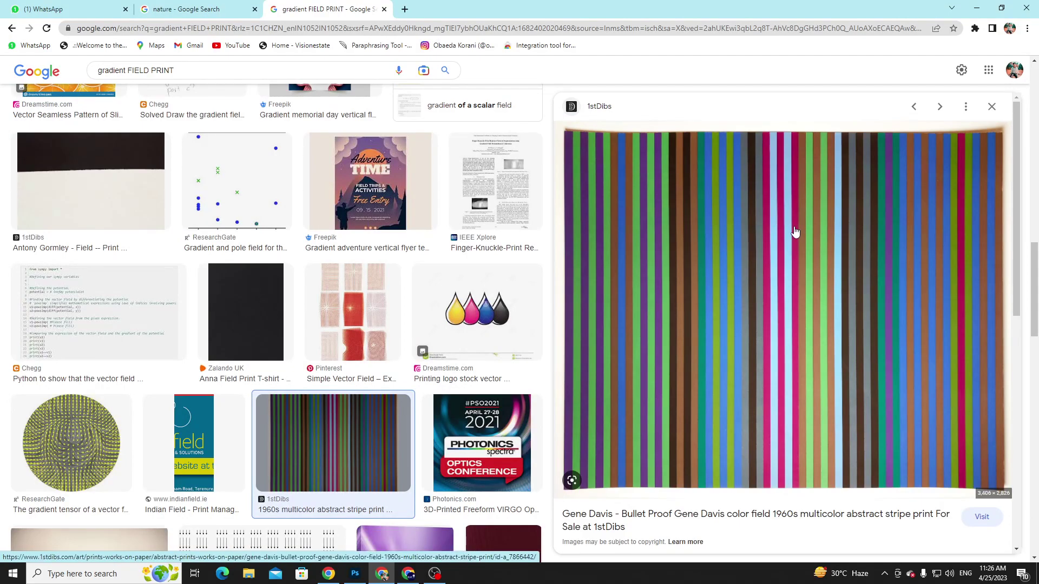
{"action": "scroll", "coordinate": [319, 341], "scroll_direction": "down", "scroll_amount": 4}
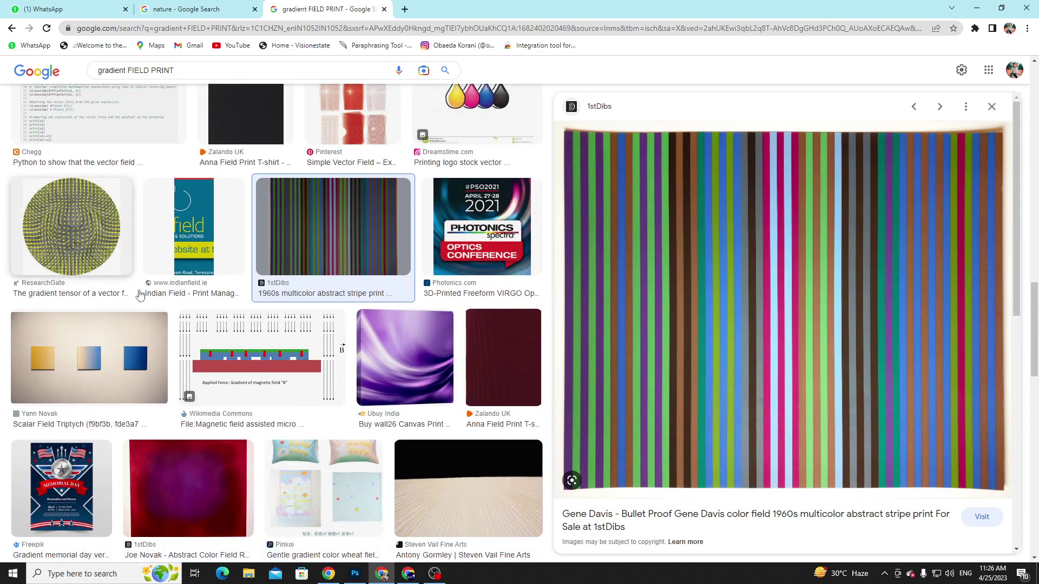
{"action": "scroll", "coordinate": [301, 274], "scroll_direction": "down", "scroll_amount": 3}
{"action": "left_click", "coordinate": [103, 206]}
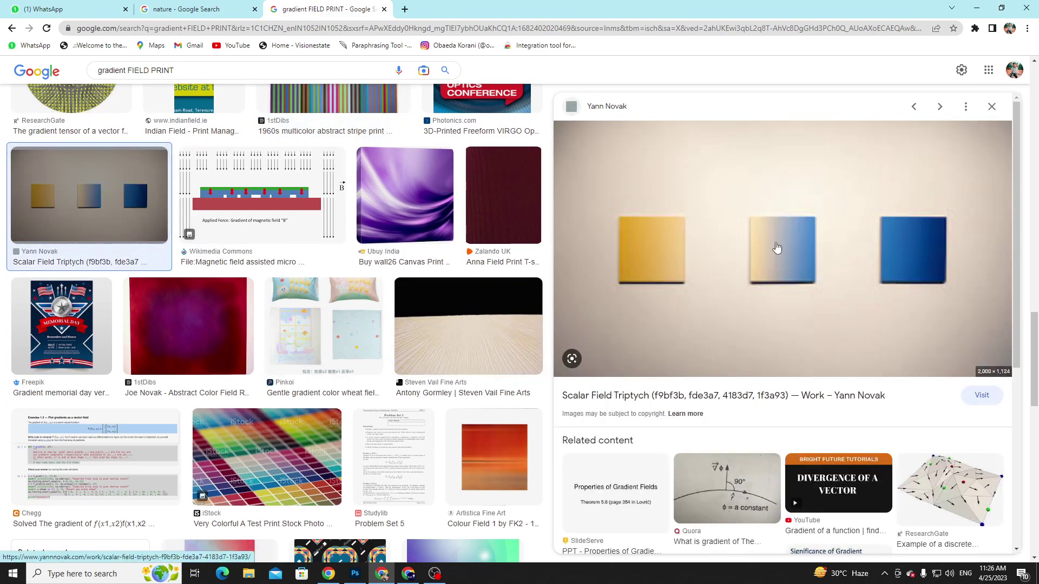
- Enlarge the results page to examine the triptych's gradients, then preview the Colour Field 1 art print
{"action": "key", "text": "ctrl+plus"}
{"action": "key", "text": "ctrl+plus"}
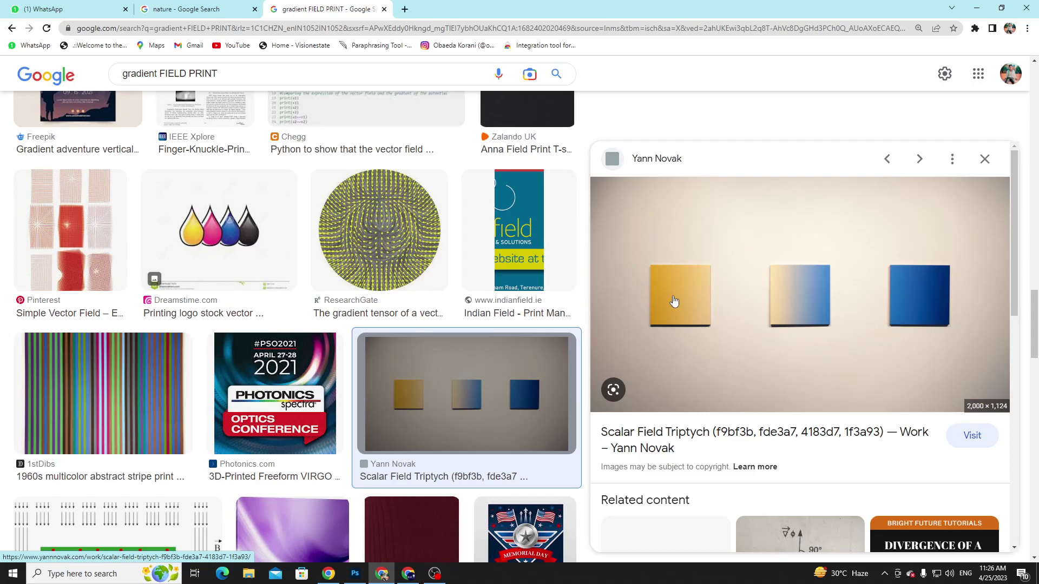
{"action": "scroll", "coordinate": [629, 312], "scroll_direction": "down", "scroll_amount": 7}
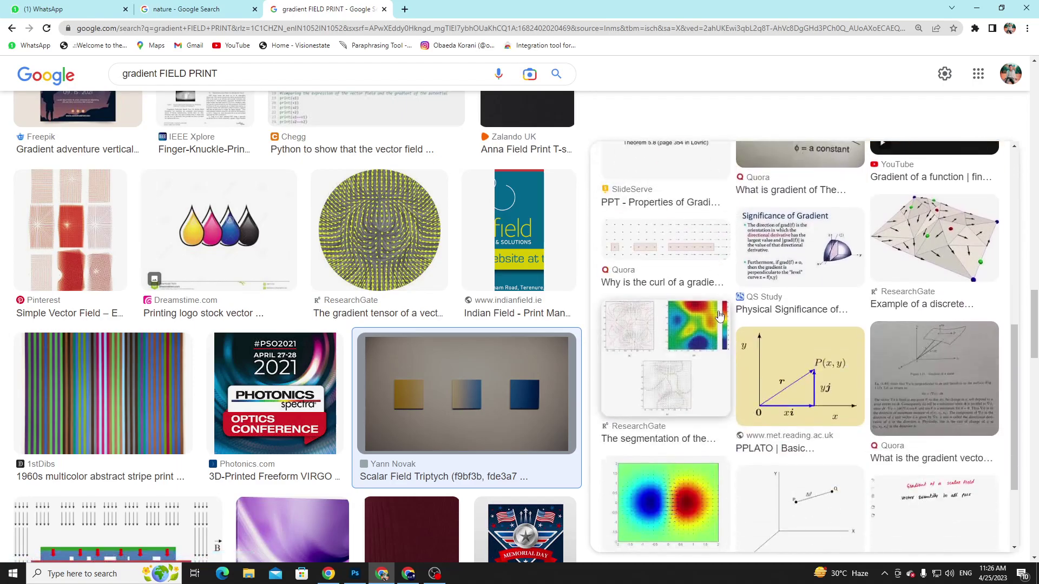
{"action": "scroll", "coordinate": [510, 325], "scroll_direction": "down", "scroll_amount": 10}
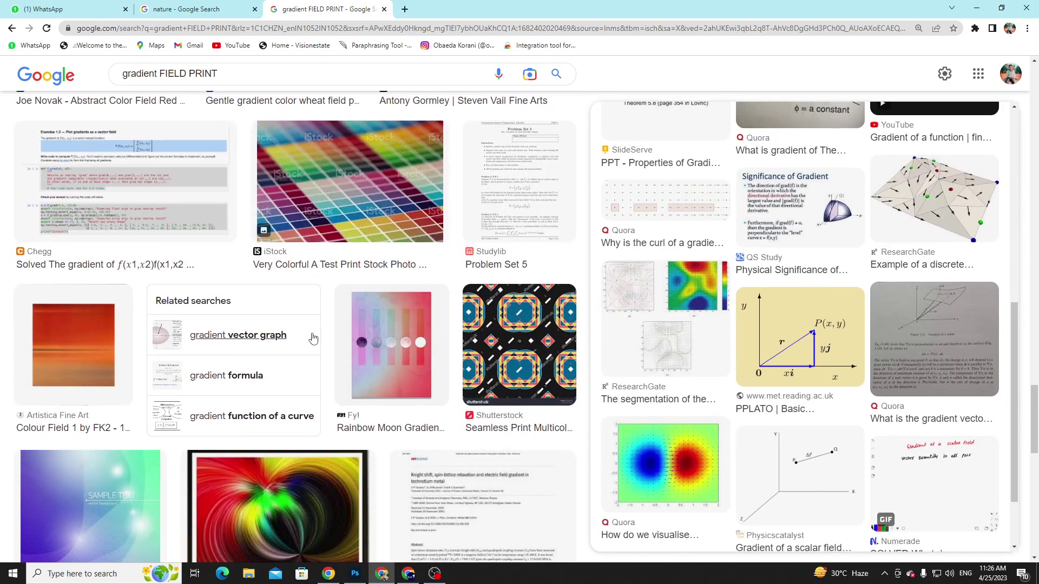
{"action": "left_click", "coordinate": [74, 346]}
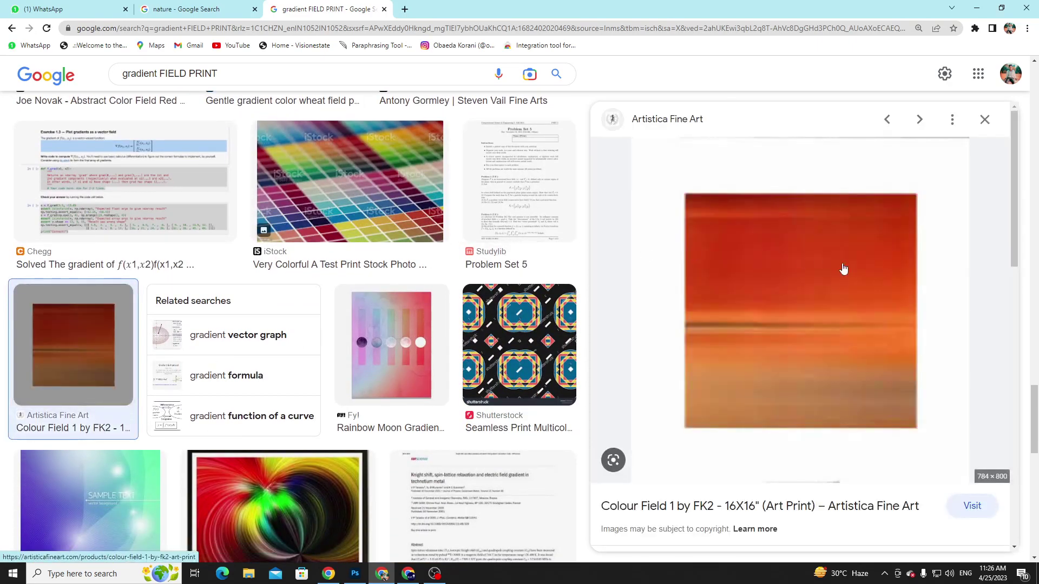
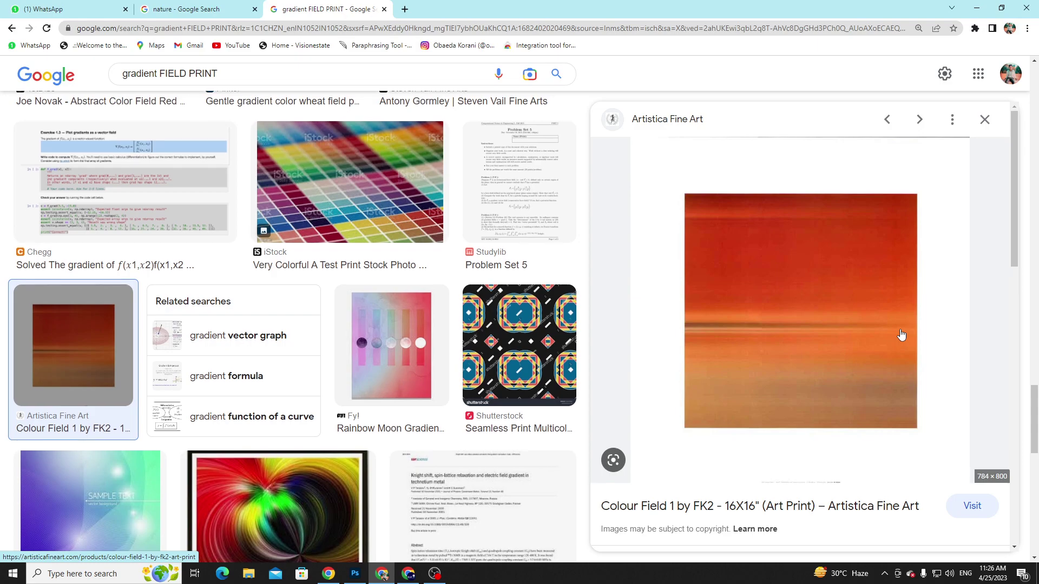
{"action": "scroll", "coordinate": [900, 335], "scroll_direction": "up", "scroll_amount": 10}
{"action": "scroll", "coordinate": [410, 327], "scroll_direction": "up", "scroll_amount": 3}
- Return to Photoshop and delete the copied radial square
{"action": "key", "text": "alt+Tab"}
{"action": "left_click_drag", "start_coordinate": [540, 297], "coordinate": [541, 311]}
{"action": "key", "text": "Delete"}
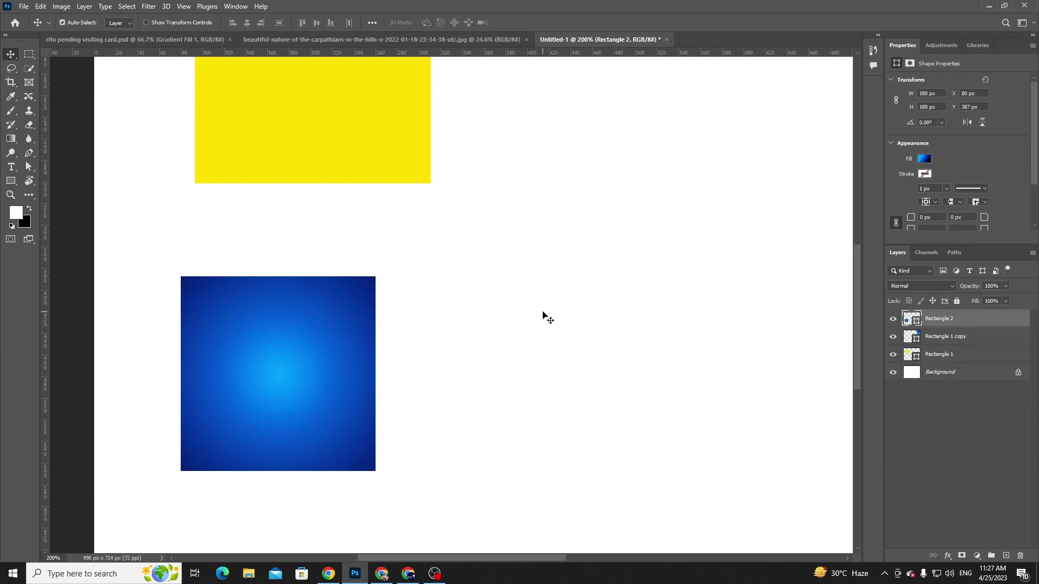
- Open the remaining square's gradient for editing and add a white color stop at location 50%
{"action": "left_click", "coordinate": [924, 159]}
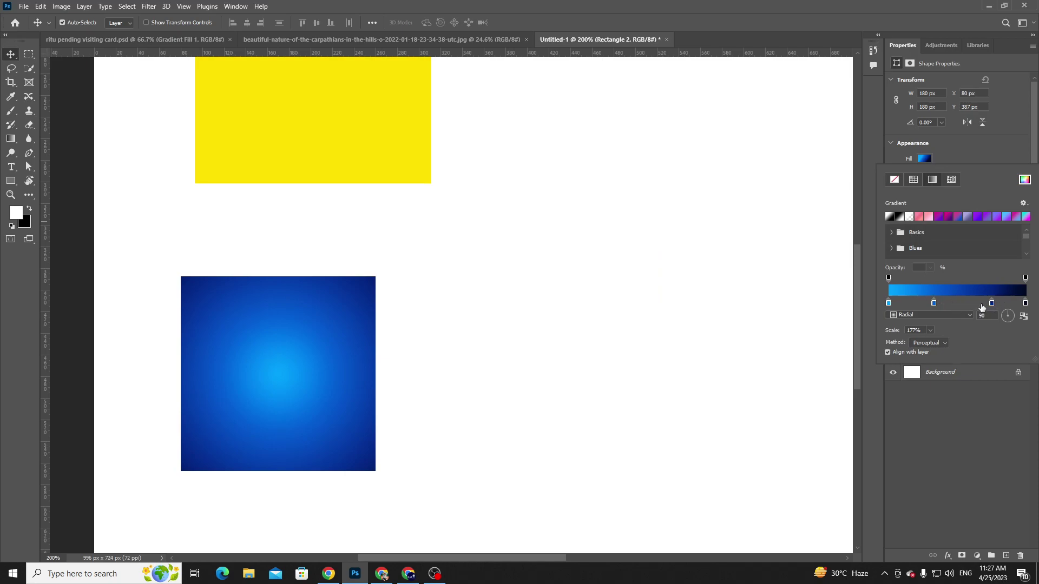
{"action": "left_click", "coordinate": [959, 293]}
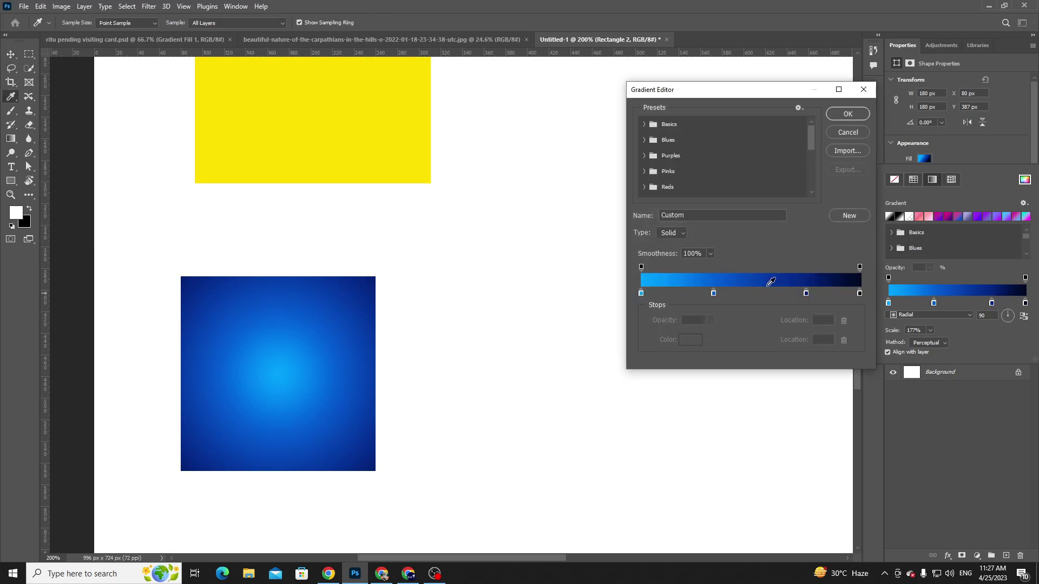
{"action": "left_click", "coordinate": [752, 292]}
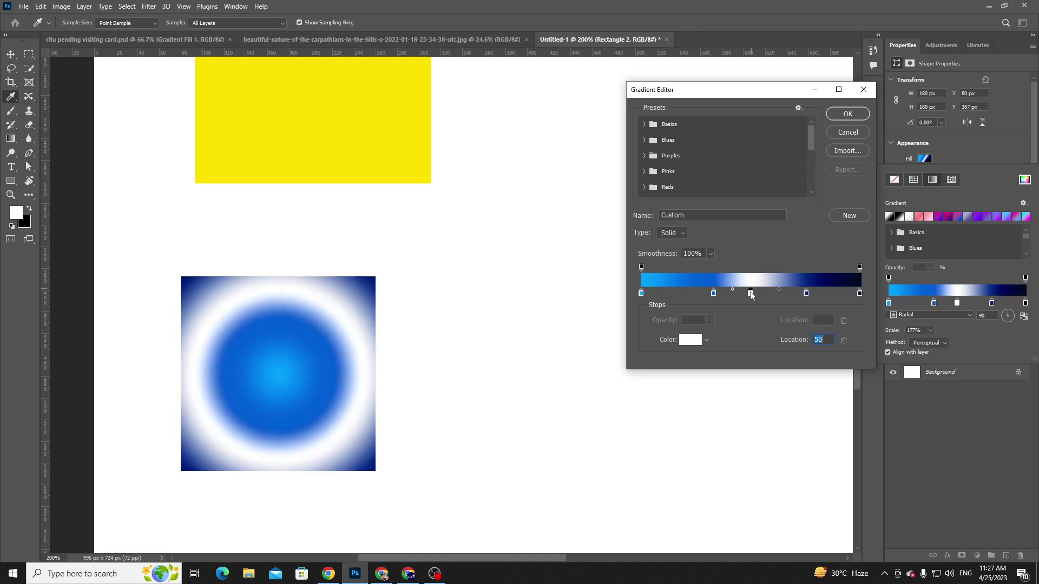
{"action": "double_click", "coordinate": [750, 293]}
{"action": "left_click", "coordinate": [368, 283]}
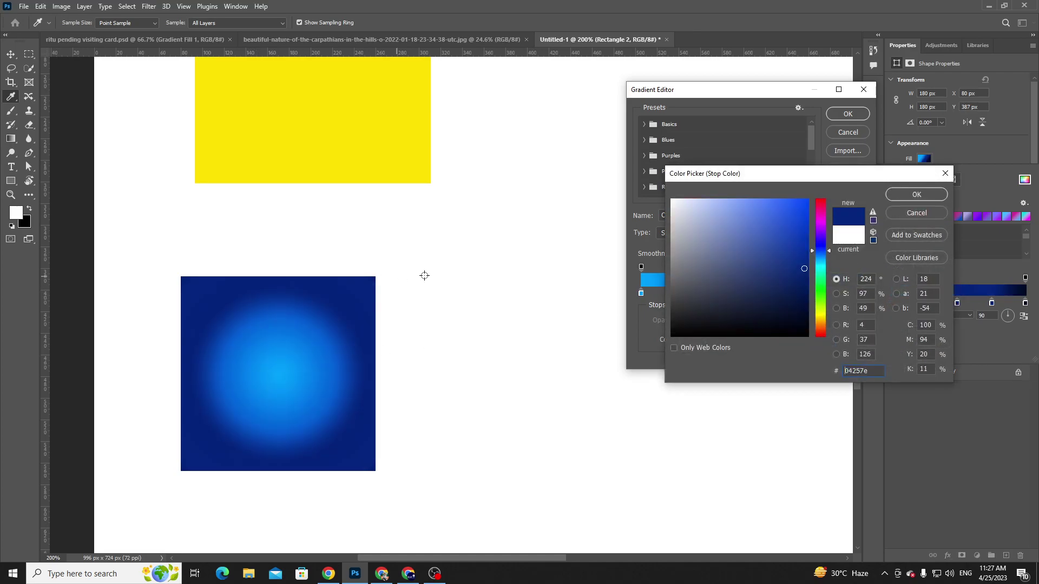
{"action": "left_click_drag", "start_coordinate": [789, 243], "coordinate": [818, 283]}
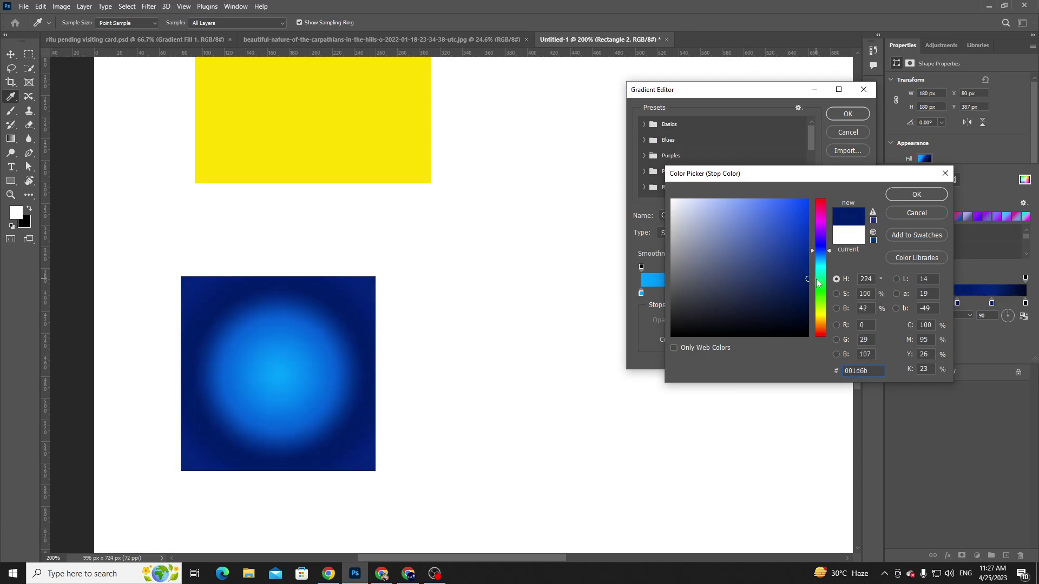
{"action": "left_click", "coordinate": [896, 194]}
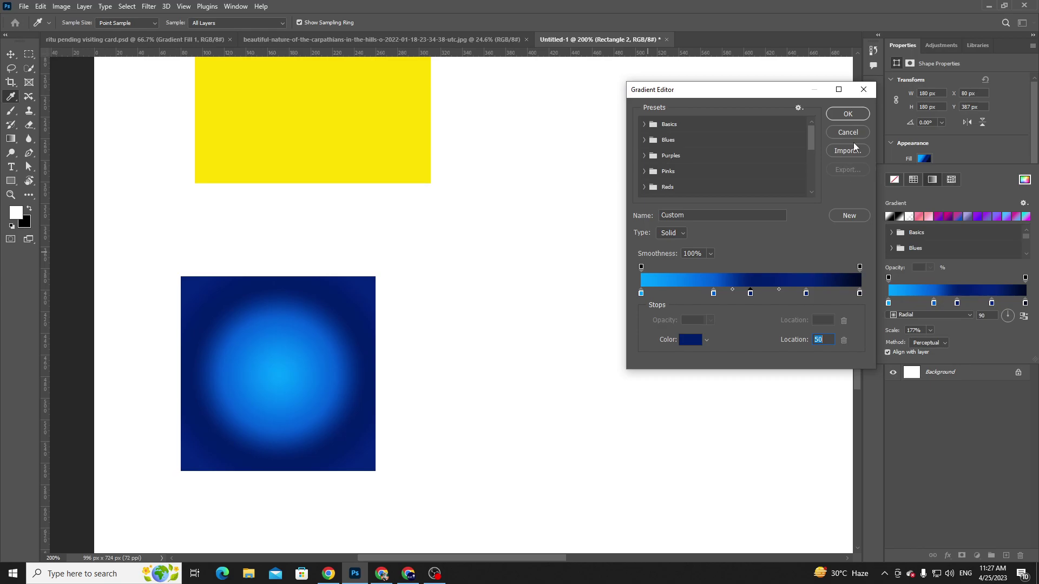
{"action": "left_click", "coordinate": [863, 90]}
- Move the large blue gradient rectangle to X 377 px, Y 142 px beside the yellow one and delete the small radial gradient square
{"action": "key", "text": "v"}
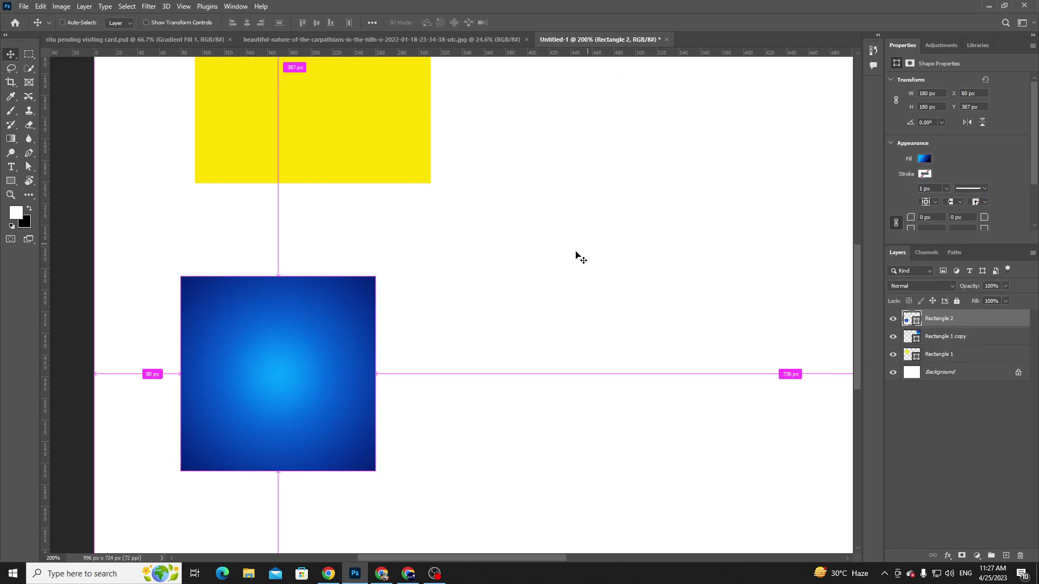
{"action": "scroll", "coordinate": [578, 255], "scroll_direction": "up", "scroll_amount": 1}
{"action": "scroll", "coordinate": [578, 257], "scroll_direction": "down", "scroll_amount": 5}
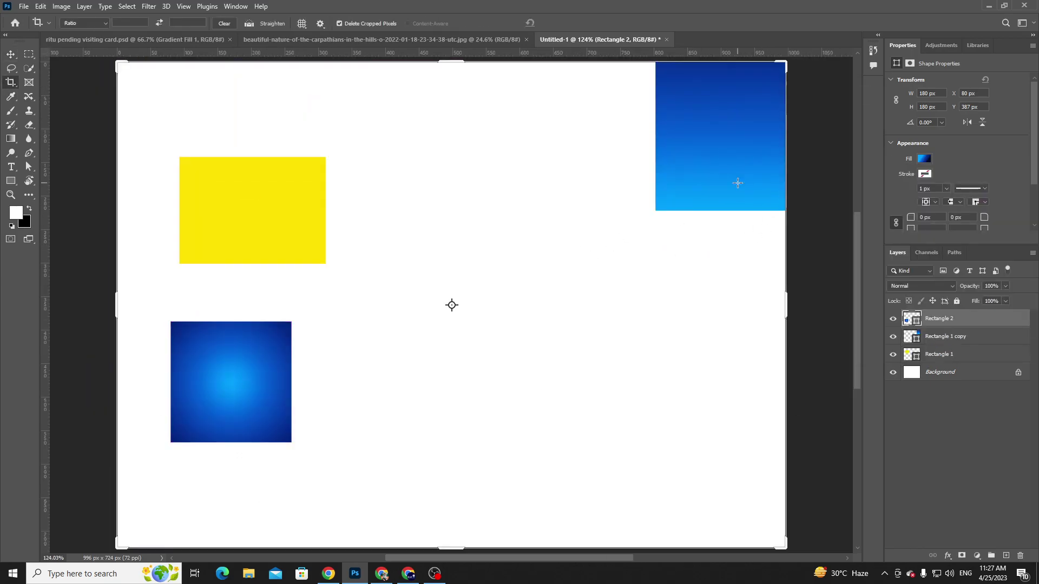
{"action": "left_click_drag", "start_coordinate": [755, 155], "coordinate": [489, 313]}
{"action": "left_click", "coordinate": [253, 382]}
{"action": "key", "text": "Delete"}
{"action": "left_click_drag", "start_coordinate": [540, 246], "coordinate": [525, 268]}
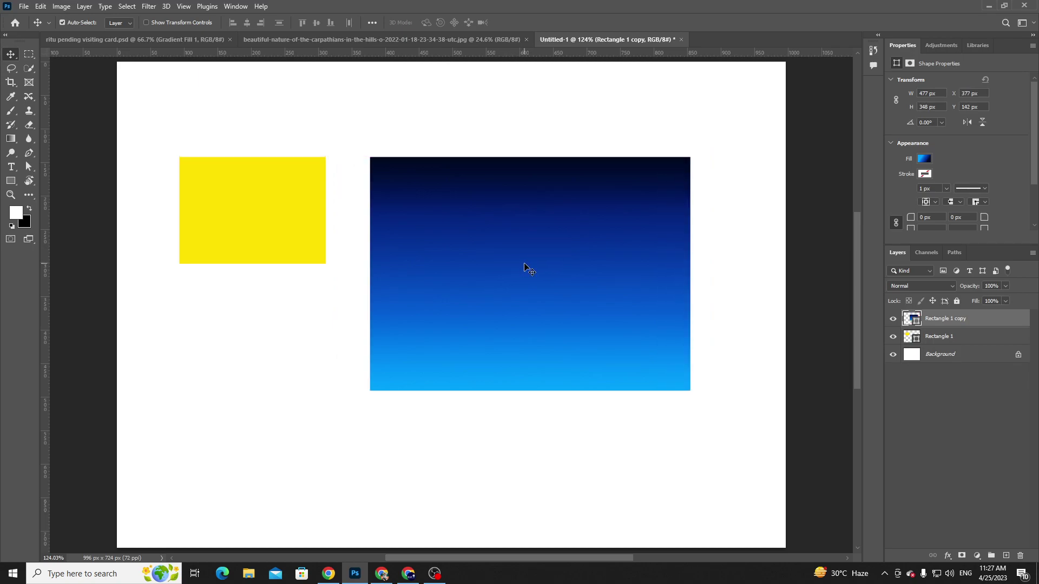
- Set the angle of the blue rectangle's linear gradient fill to 0 degrees
{"action": "left_click", "coordinate": [923, 159]}
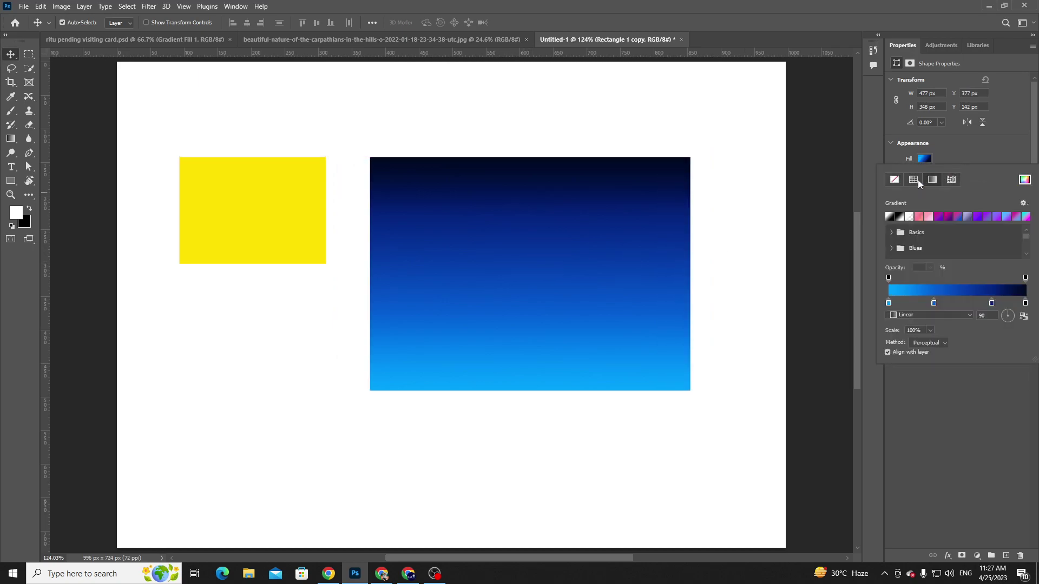
{"action": "left_click", "coordinate": [954, 157]}
{"action": "key", "text": "g"}
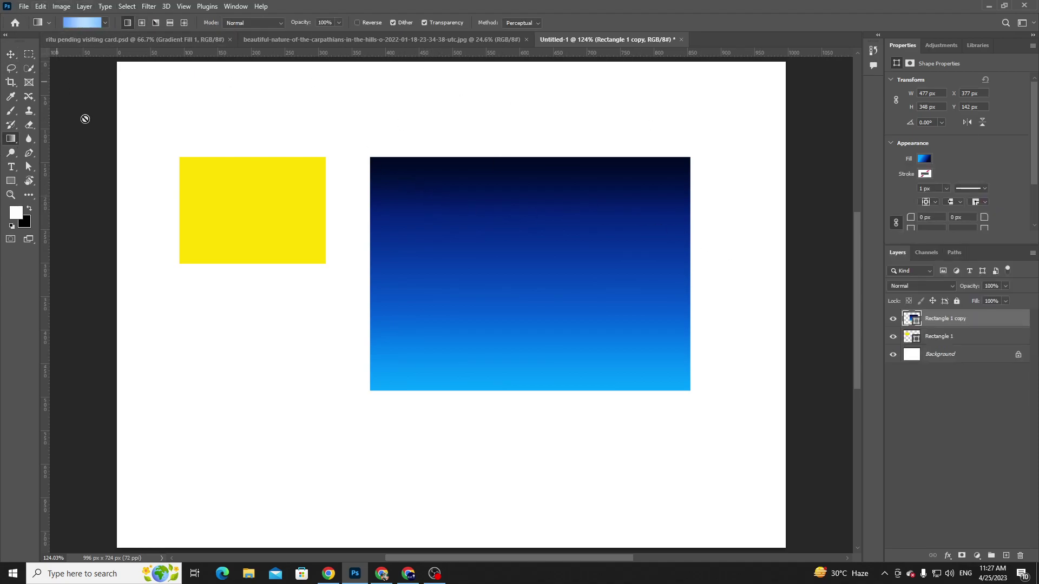
{"action": "key", "text": "u"}
{"action": "left_click", "coordinate": [122, 22]}
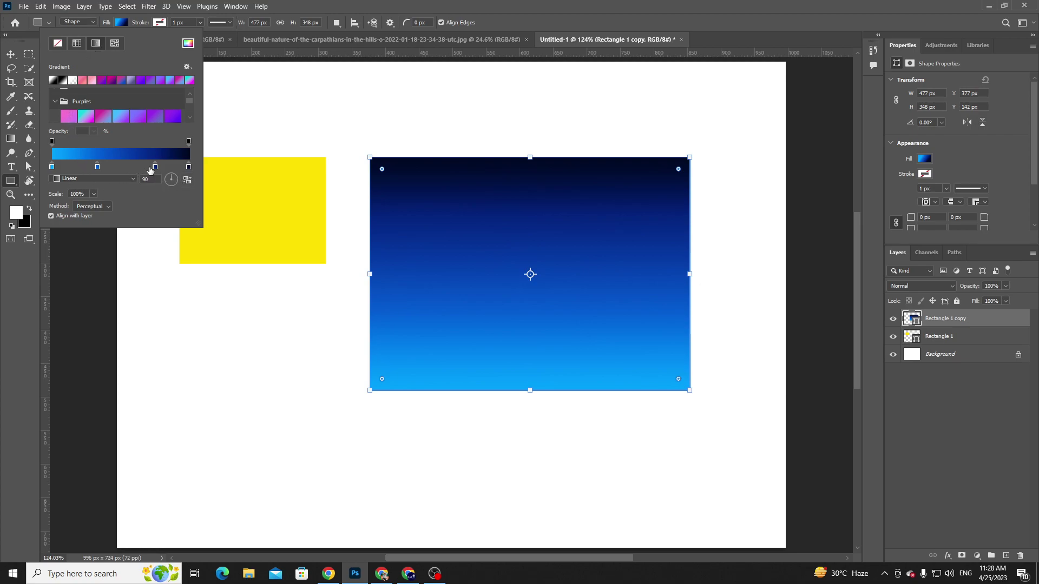
{"action": "left_click", "coordinate": [85, 179]}
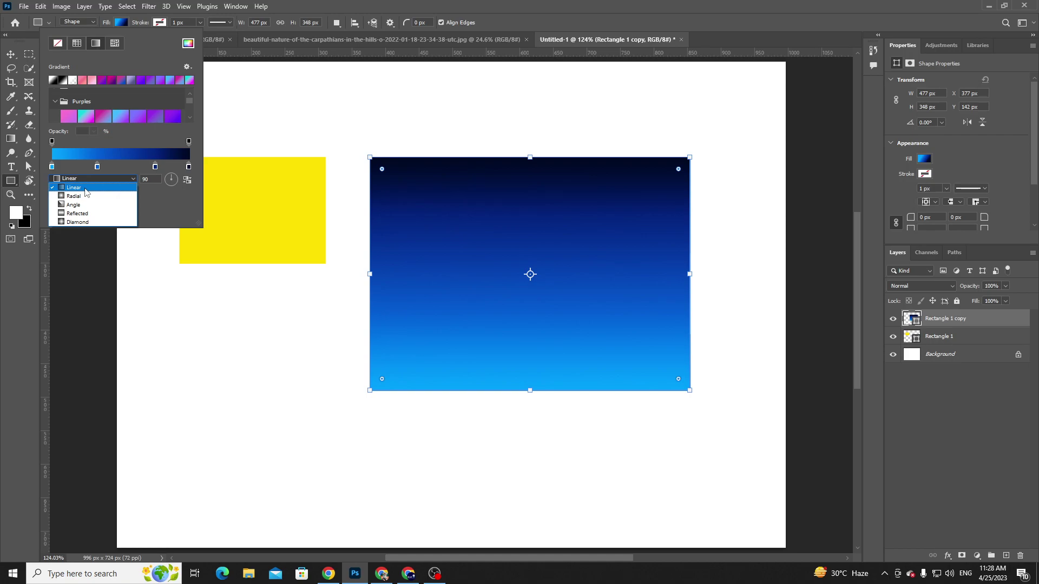
{"action": "left_click", "coordinate": [102, 142]}
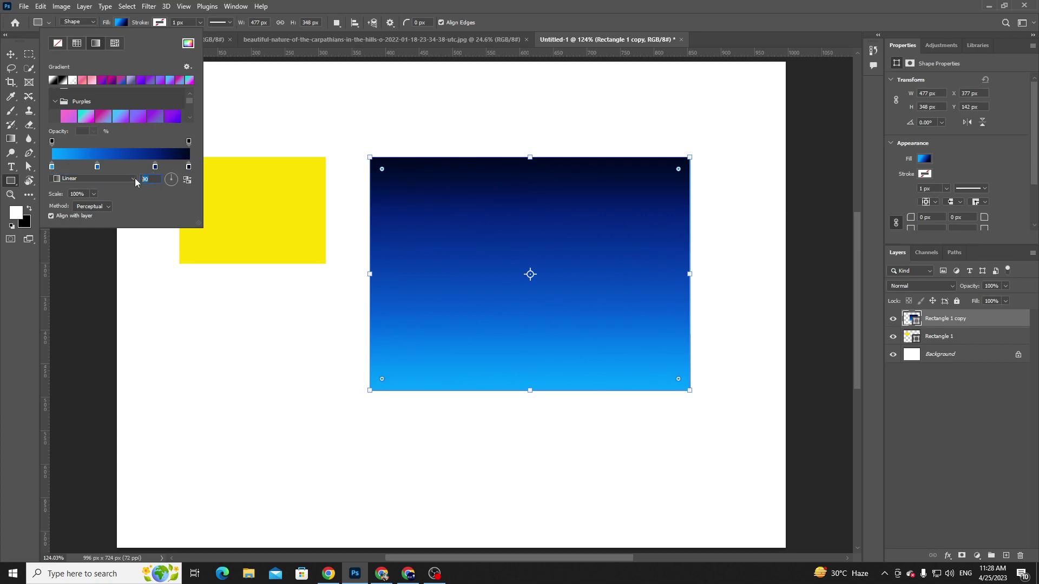
{"action": "type", "text": "0"}
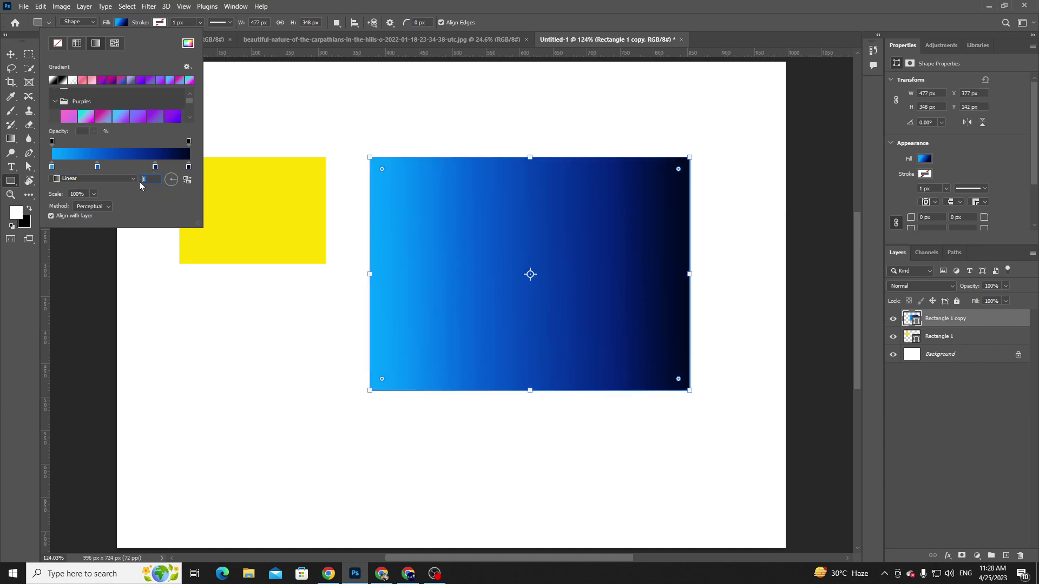
{"action": "left_click", "coordinate": [126, 169]}
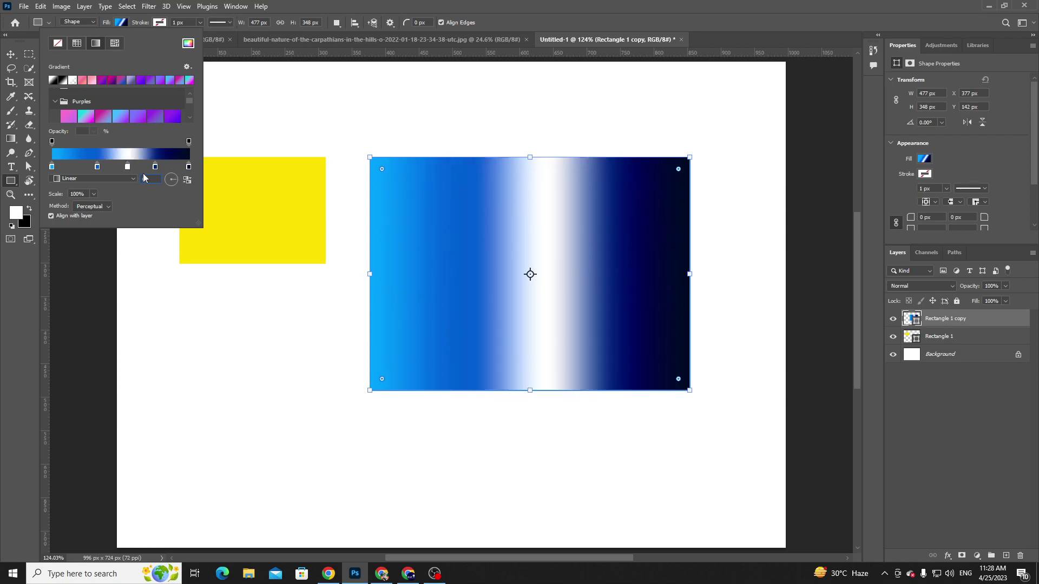
{"action": "type", "text": "0"}
{"action": "left_click_drag", "start_coordinate": [129, 167], "coordinate": [134, 198]}
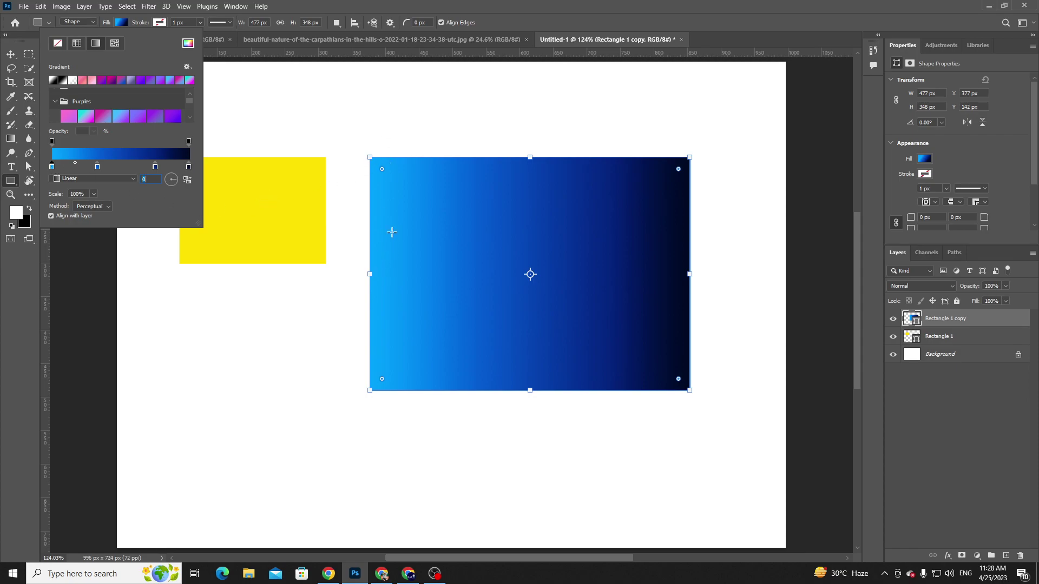
- Change the rectangle's gradient style to Radial and remove the two middle color stops
{"action": "left_click", "coordinate": [76, 181]}
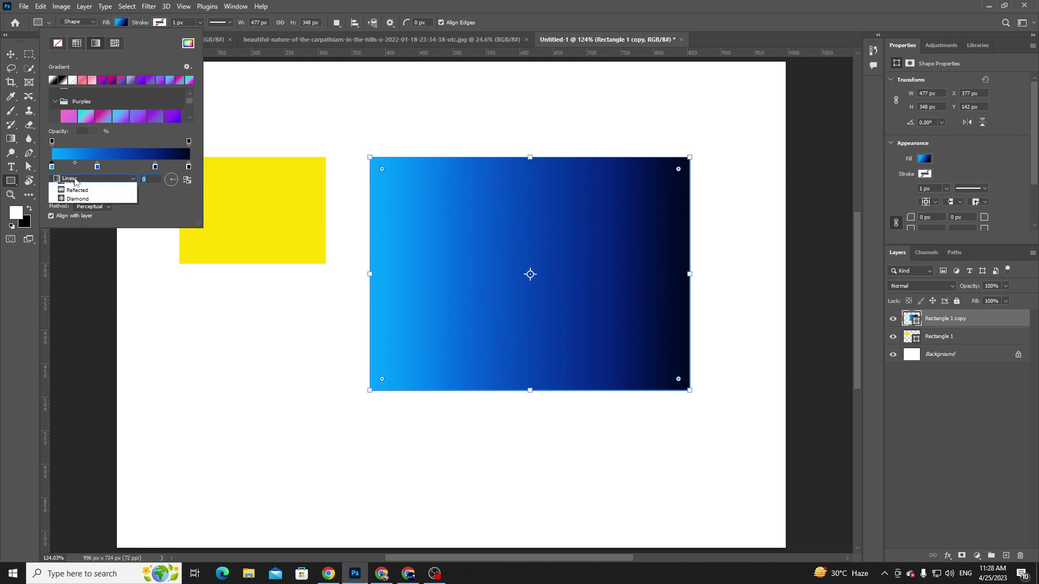
{"action": "left_click", "coordinate": [75, 196]}
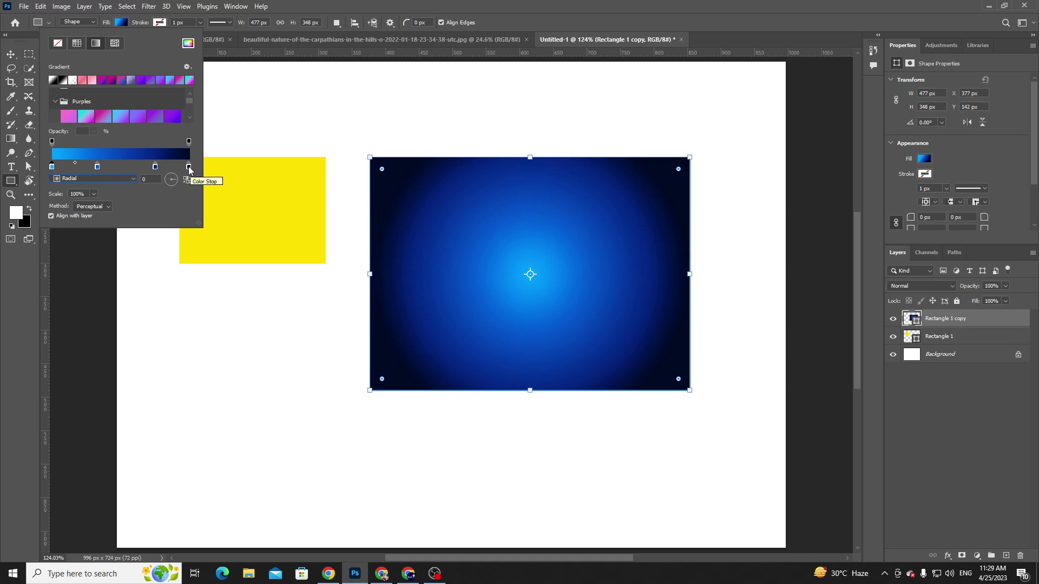
{"action": "left_click_drag", "start_coordinate": [155, 167], "coordinate": [133, 167]}
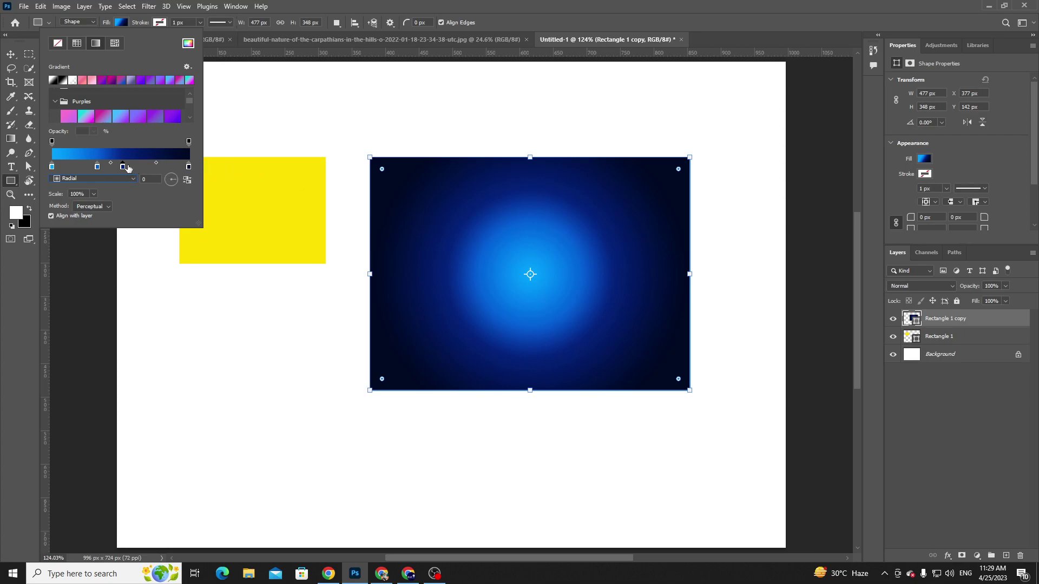
{"action": "mouse_move", "coordinate": [123, 166]}
{"action": "left_mouse_down"}
{"action": "mouse_move", "coordinate": [141, 180]}
{"action": "mouse_move", "coordinate": [118, 174]}
{"action": "mouse_move", "coordinate": [135, 171]}
{"action": "left_mouse_up"}
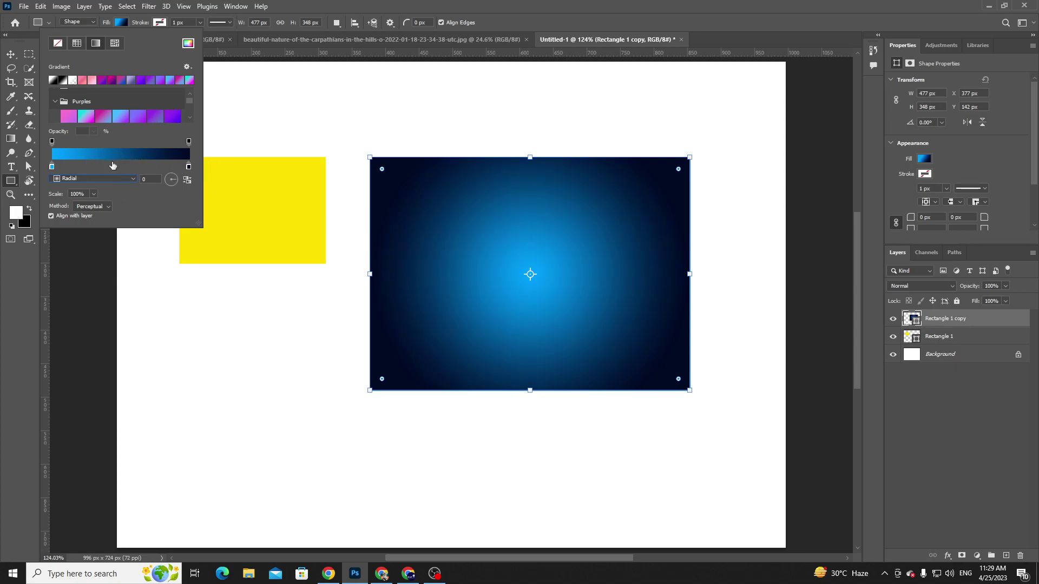
- Change the rectangle's gradient style to Angle and rotate it to about 42 degrees
{"action": "left_click", "coordinate": [88, 179]}
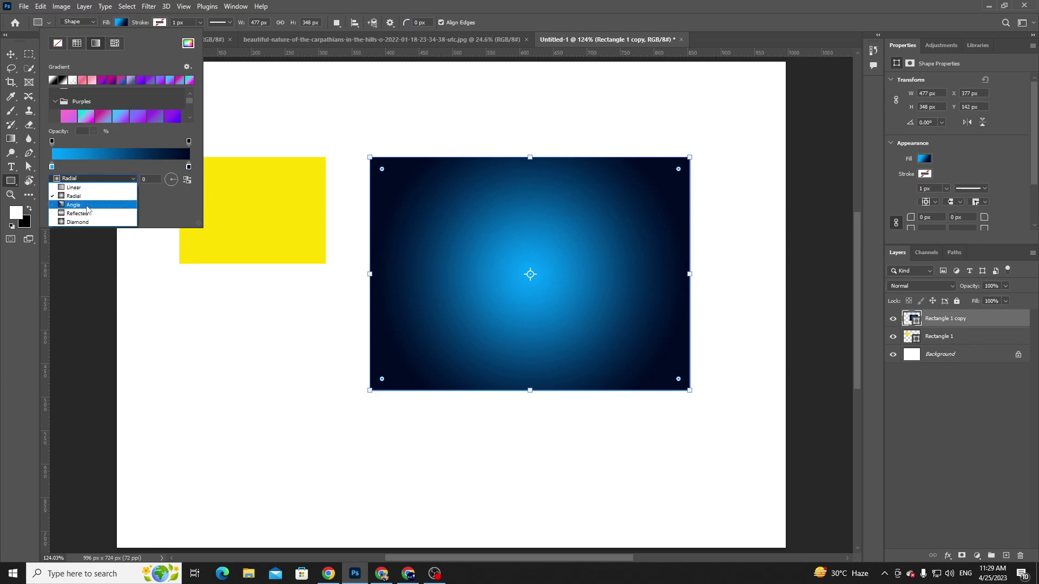
{"action": "left_click", "coordinate": [88, 205]}
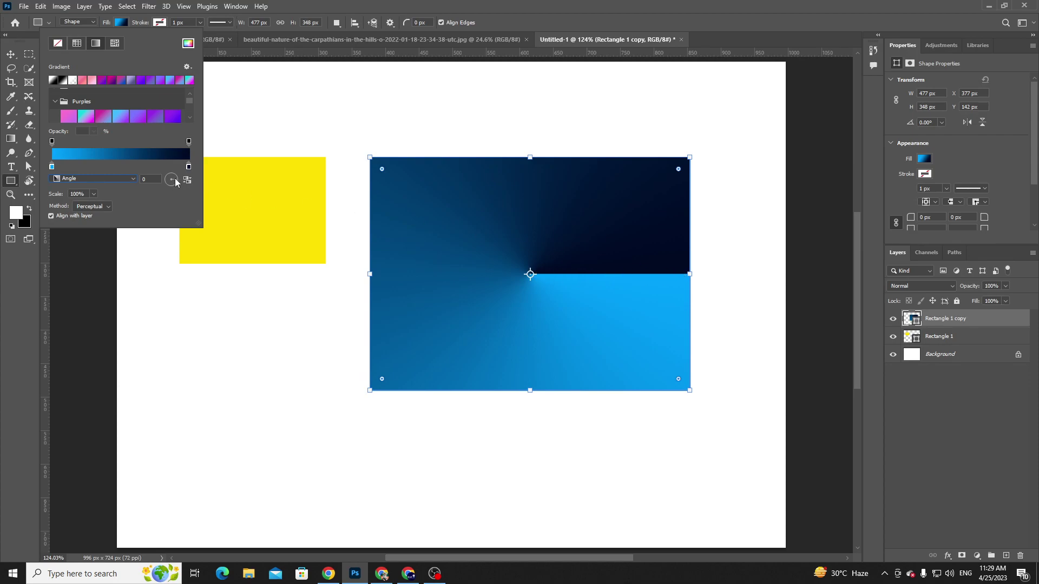
{"action": "mouse_move", "coordinate": [174, 180]}
{"action": "left_mouse_down"}
{"action": "mouse_move", "coordinate": [165, 180]}
{"action": "mouse_move", "coordinate": [177, 179]}
{"action": "left_mouse_up"}
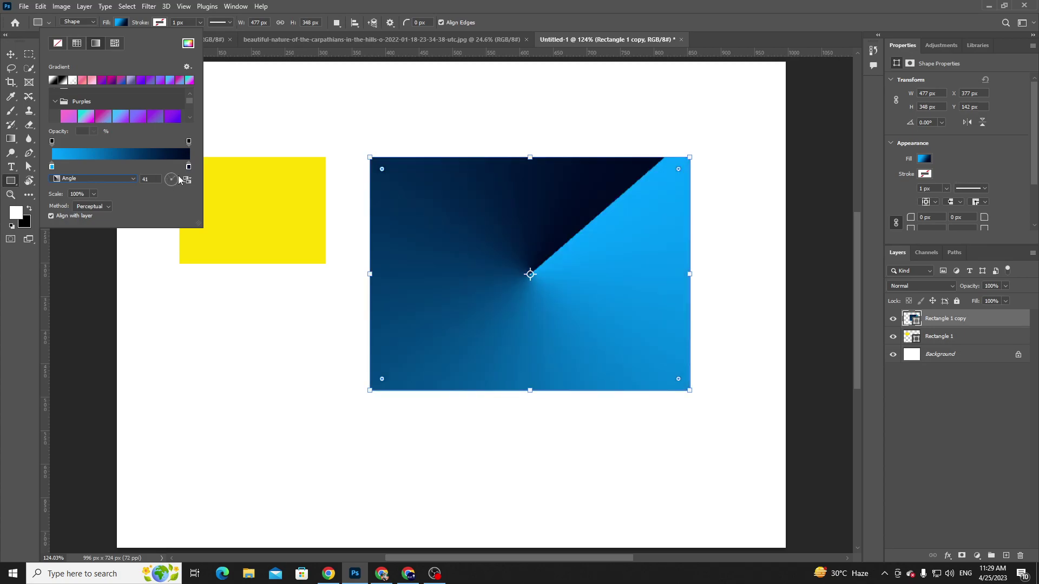
{"action": "left_click", "coordinate": [178, 177]}
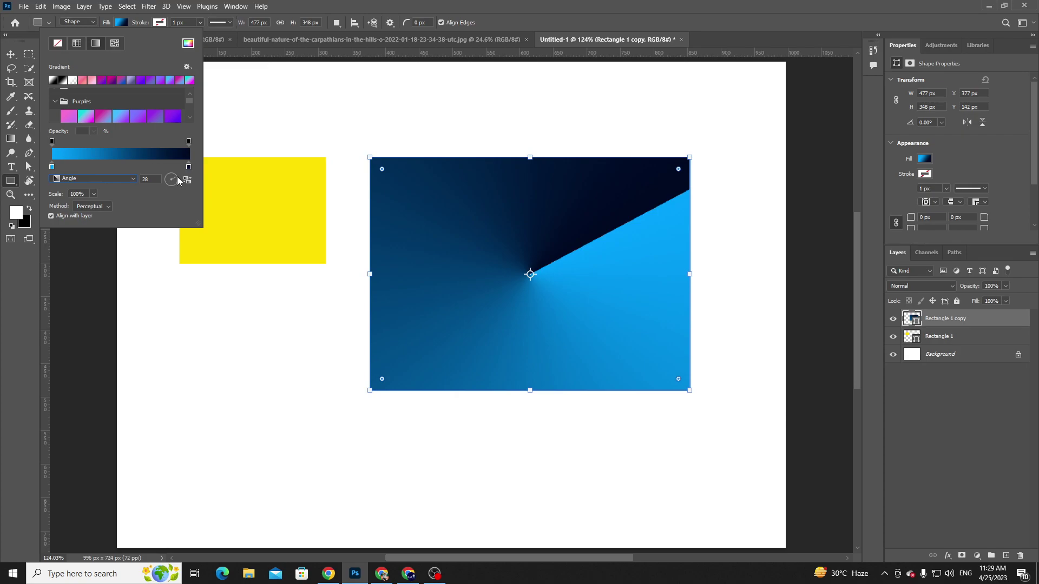
{"action": "left_click", "coordinate": [177, 175]}
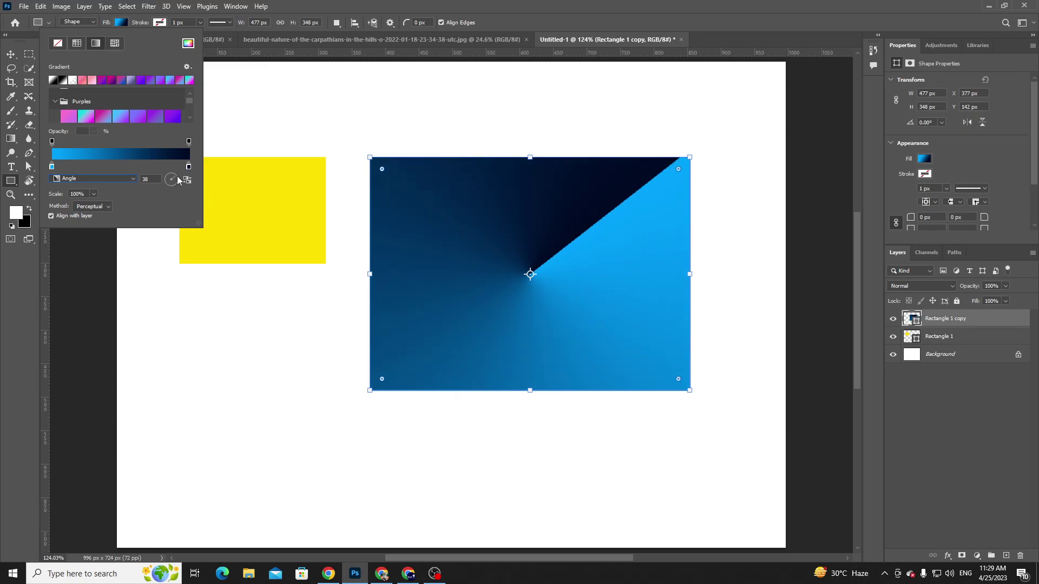
{"action": "left_click_drag", "start_coordinate": [176, 177], "coordinate": [176, 174]}
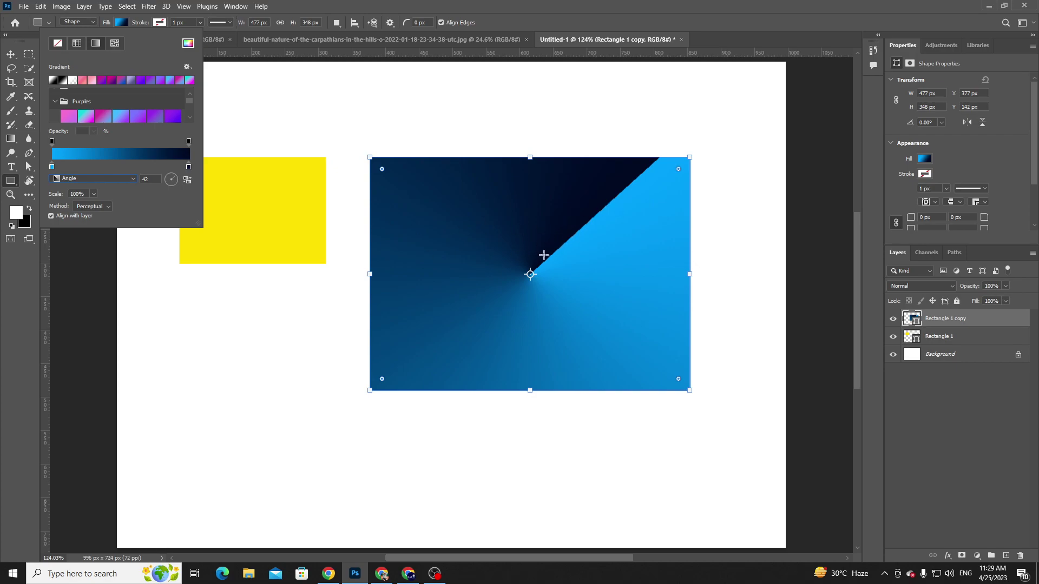
- Recolor the light blue starting stop of the gradient to muted purple 463f89
{"action": "double_click", "coordinate": [52, 167]}
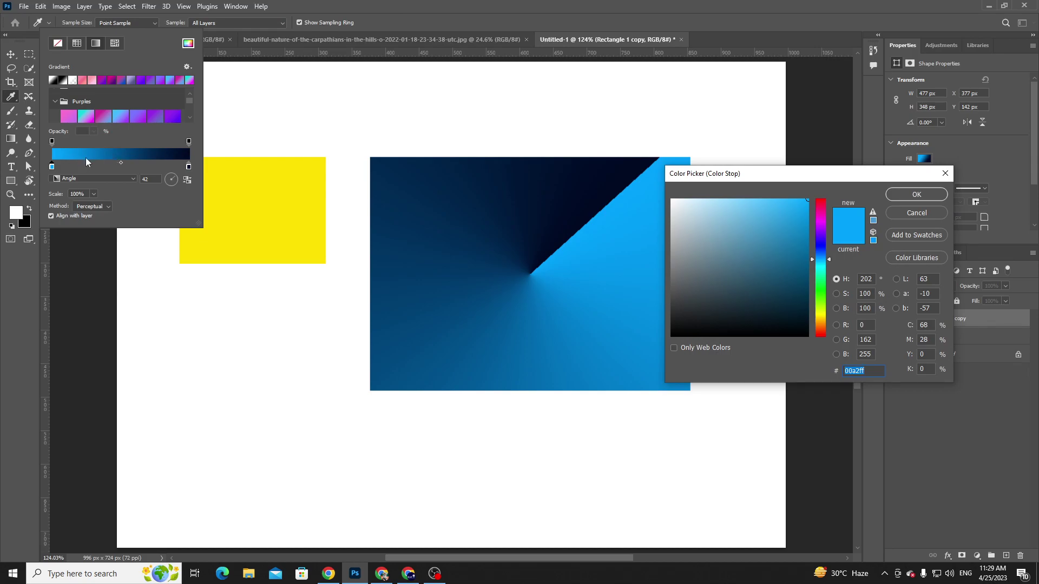
{"action": "mouse_move", "coordinate": [796, 223]}
{"action": "left_mouse_down"}
{"action": "mouse_move", "coordinate": [781, 202]}
{"action": "mouse_move", "coordinate": [737, 306]}
{"action": "mouse_move", "coordinate": [712, 194]}
{"action": "mouse_move", "coordinate": [666, 183]}
{"action": "mouse_move", "coordinate": [737, 187]}
{"action": "mouse_move", "coordinate": [775, 242]}
{"action": "mouse_move", "coordinate": [725, 325]}
{"action": "mouse_move", "coordinate": [726, 258]}
{"action": "mouse_move", "coordinate": [723, 296]}
{"action": "left_mouse_up"}
{"action": "left_click_drag", "start_coordinate": [822, 270], "coordinate": [822, 243]}
{"action": "mouse_move", "coordinate": [794, 278]}
{"action": "left_mouse_down"}
{"action": "mouse_move", "coordinate": [742, 287]}
{"action": "mouse_move", "coordinate": [683, 230]}
{"action": "mouse_move", "coordinate": [693, 256]}
{"action": "mouse_move", "coordinate": [720, 271]}
{"action": "mouse_move", "coordinate": [745, 263]}
{"action": "left_mouse_up"}
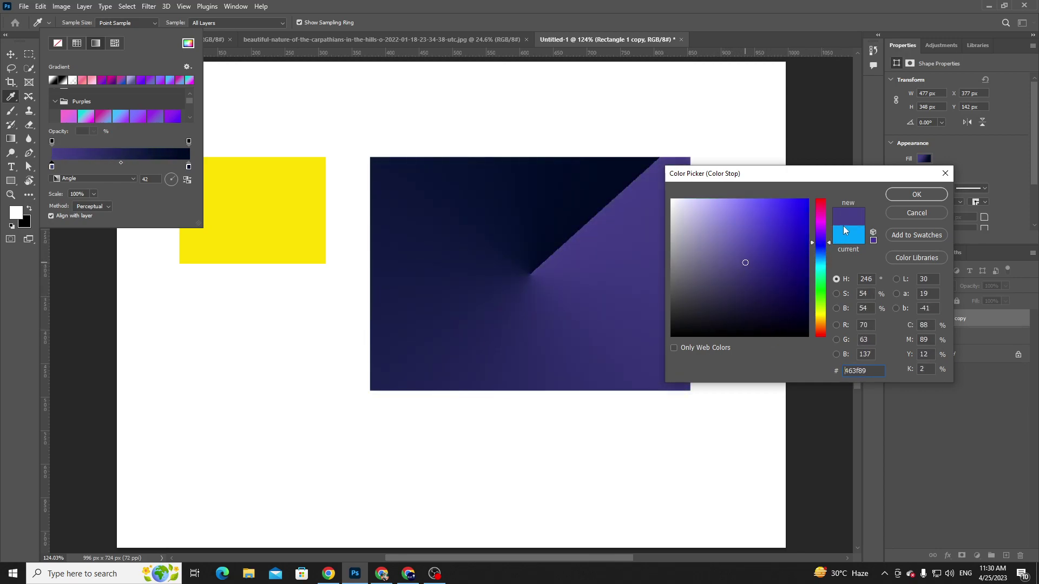
{"action": "left_click", "coordinate": [914, 196]}
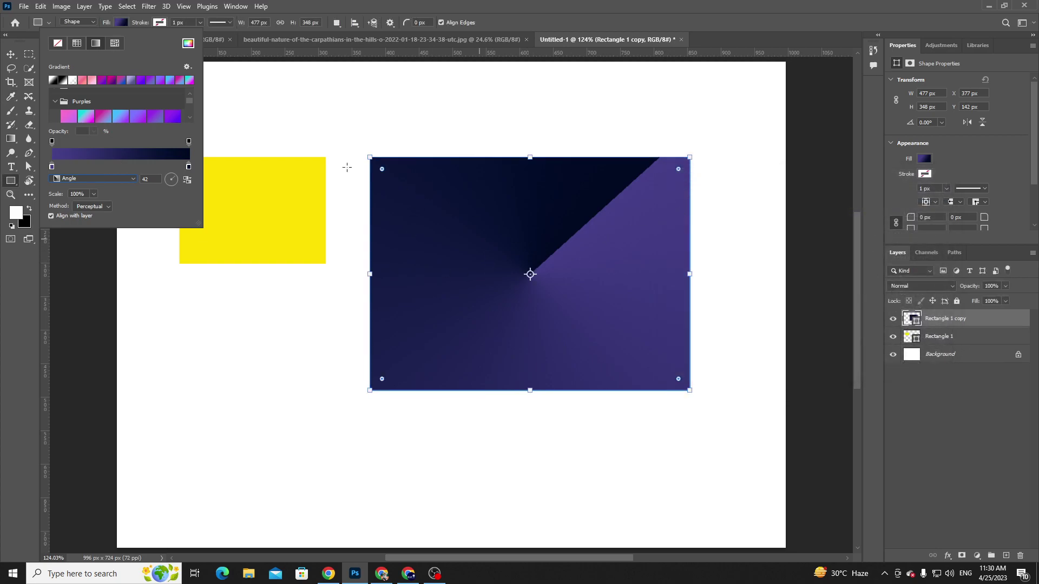
- Add a color stop at location 16 in the rectangle's gradient and color it dark green
{"action": "left_click", "coordinate": [86, 159]}
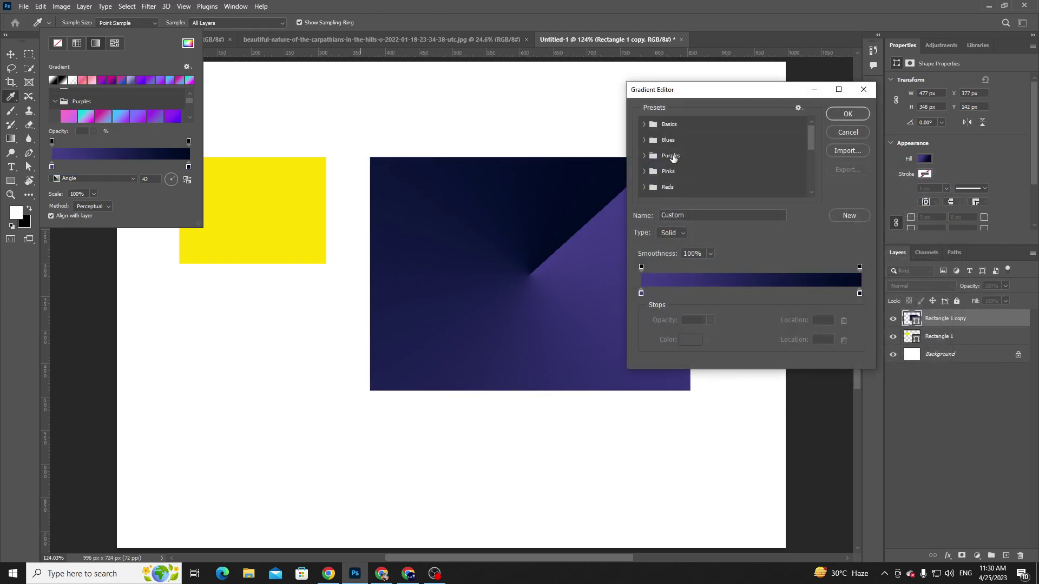
{"action": "left_click", "coordinate": [676, 292]}
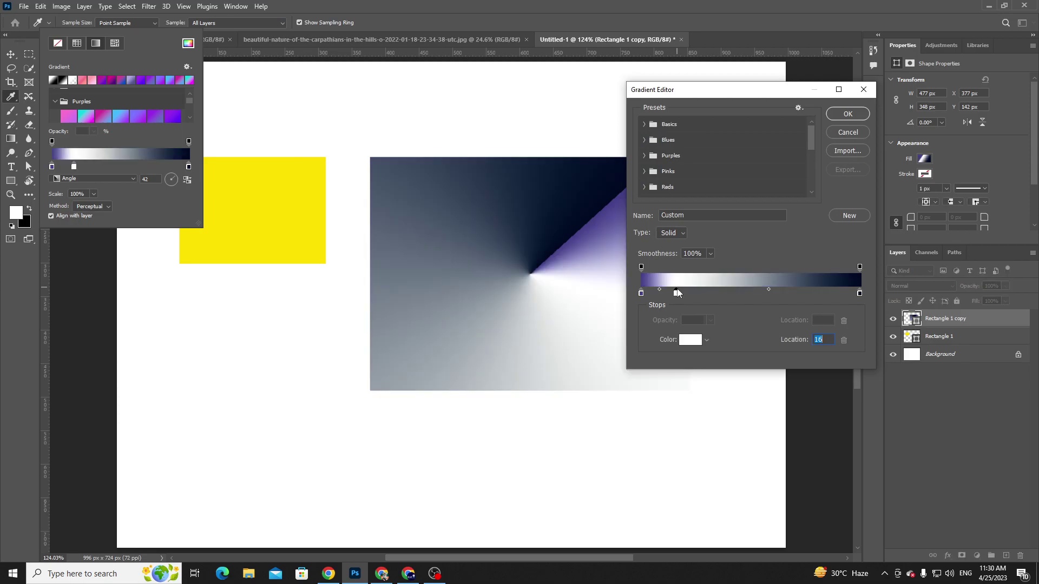
{"action": "double_click", "coordinate": [676, 293]}
{"action": "left_click", "coordinate": [676, 293]}
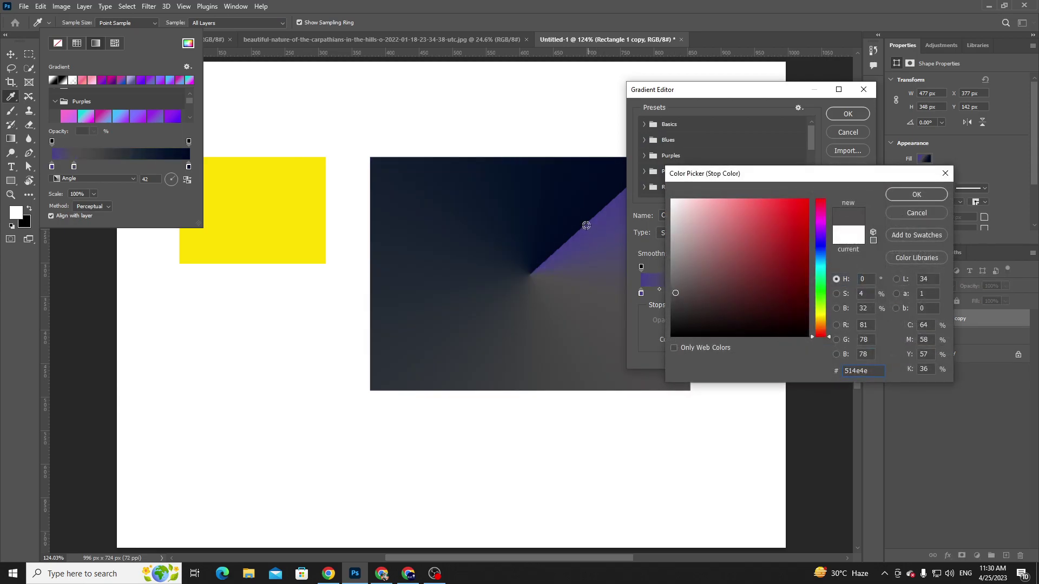
{"action": "left_click", "coordinate": [573, 218]}
{"action": "left_click_drag", "start_coordinate": [801, 307], "coordinate": [808, 289]}
{"action": "left_click", "coordinate": [811, 274]}
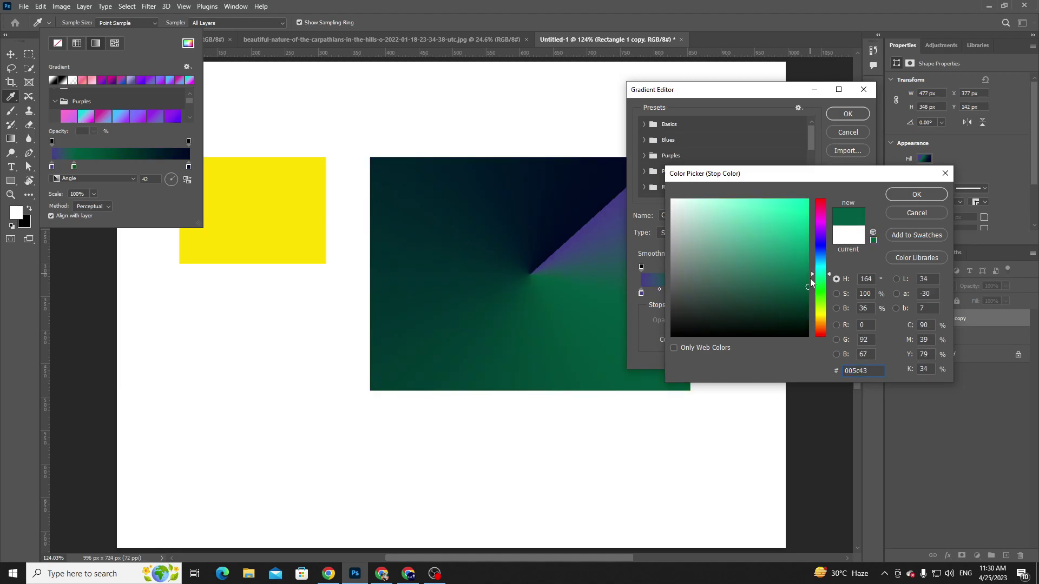
{"action": "left_click", "coordinate": [916, 194]}
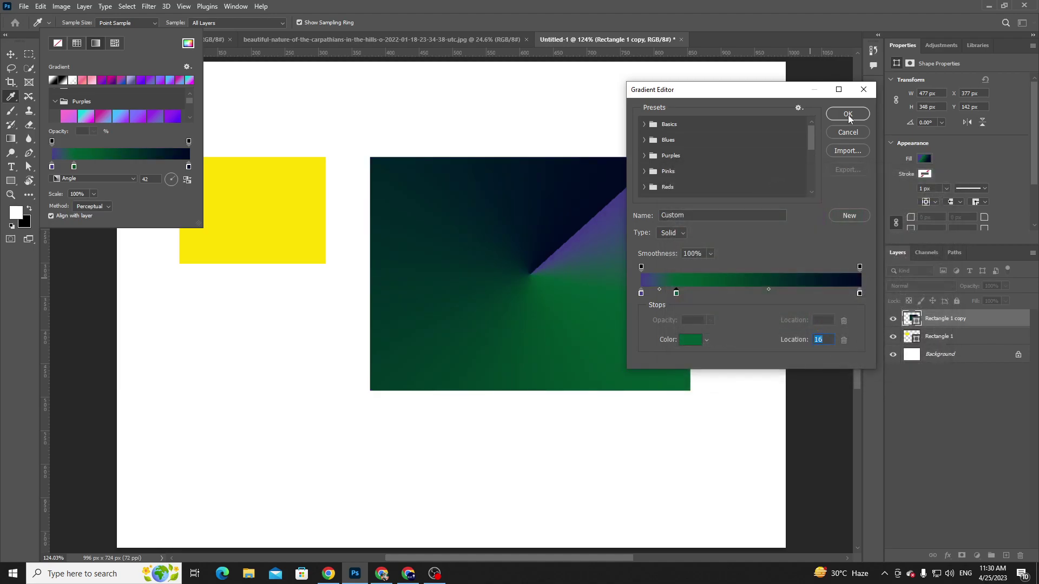
- Recolor the gradient stop at location 16 from green to deep indigo and apply the edited gradient to the rectangle
{"action": "double_click", "coordinate": [676, 292]}
{"action": "left_click", "coordinate": [821, 252]}
{"action": "left_click_drag", "start_coordinate": [727, 276], "coordinate": [803, 258]}
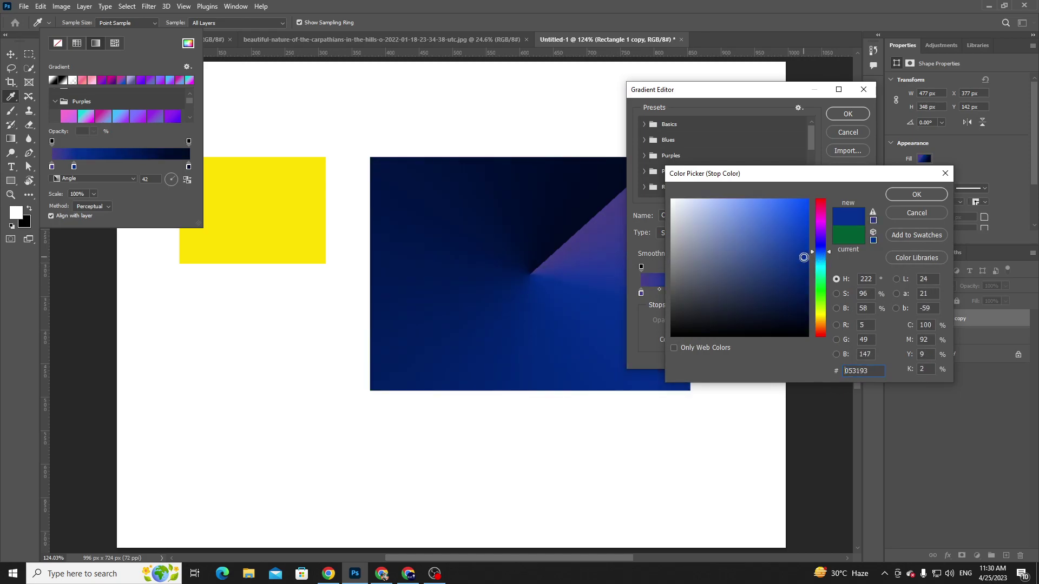
{"action": "left_click", "coordinate": [601, 255]}
{"action": "left_click_drag", "start_coordinate": [761, 263], "coordinate": [770, 262]}
{"action": "left_click", "coordinate": [916, 194]}
{"action": "left_click", "coordinate": [847, 114]}
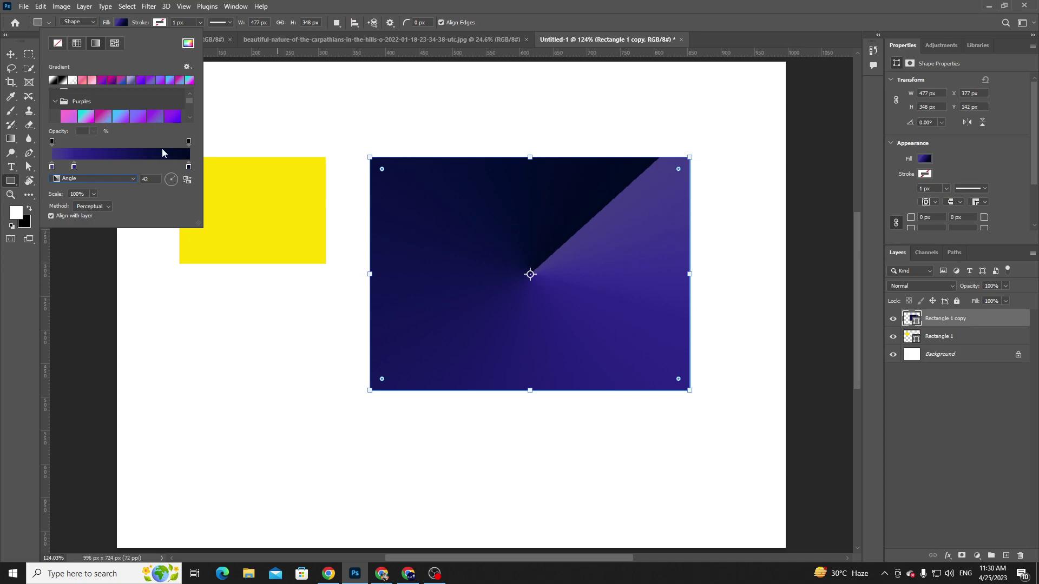
- Keep the Angle gradient style on the large rectangle and set its gradient angle to 0 degrees
{"action": "left_click", "coordinate": [84, 178]}
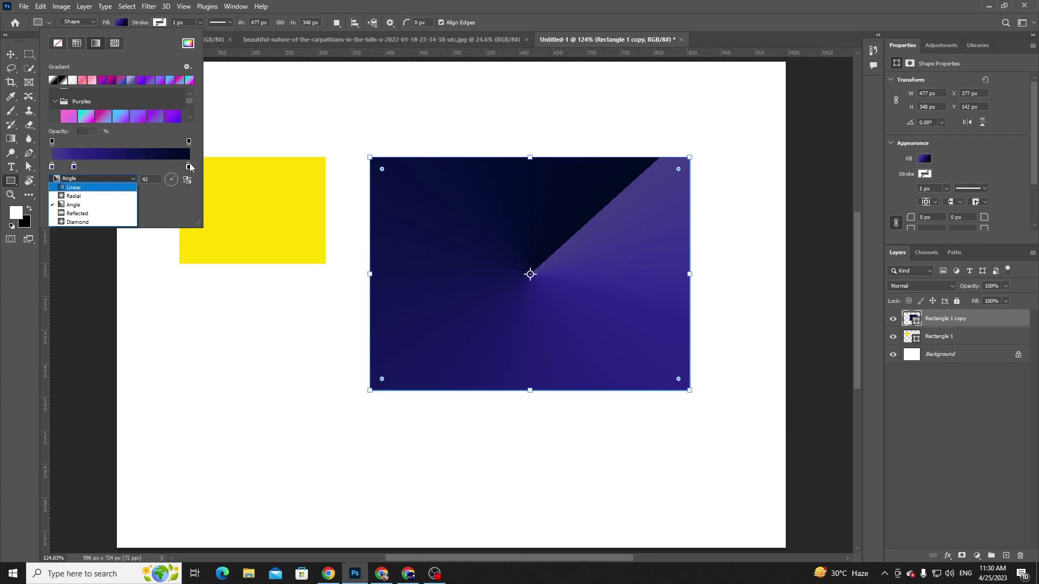
{"action": "left_click", "coordinate": [109, 171]}
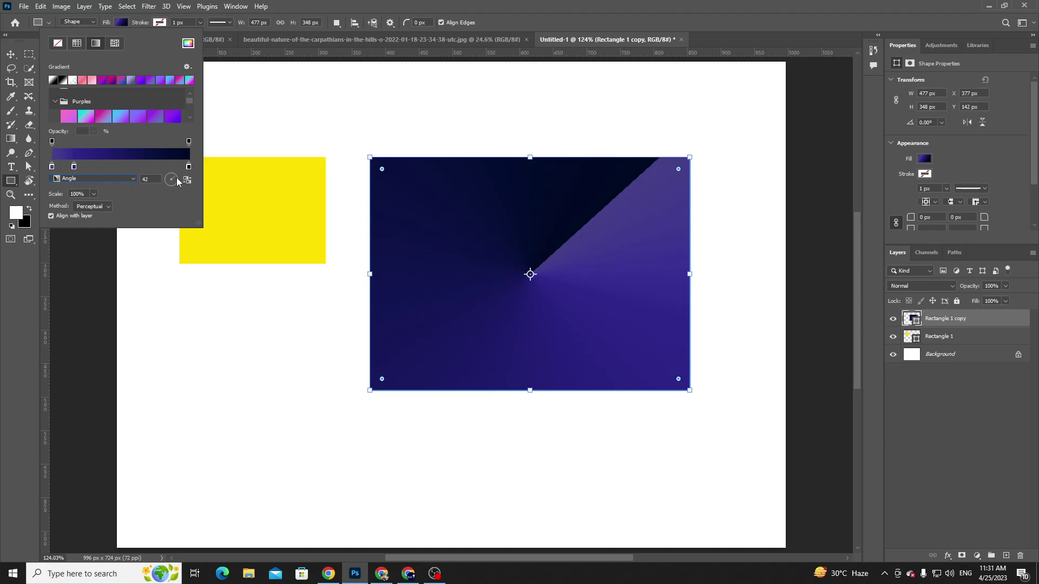
{"action": "double_click", "coordinate": [147, 179]}
{"action": "type", "text": "0"}
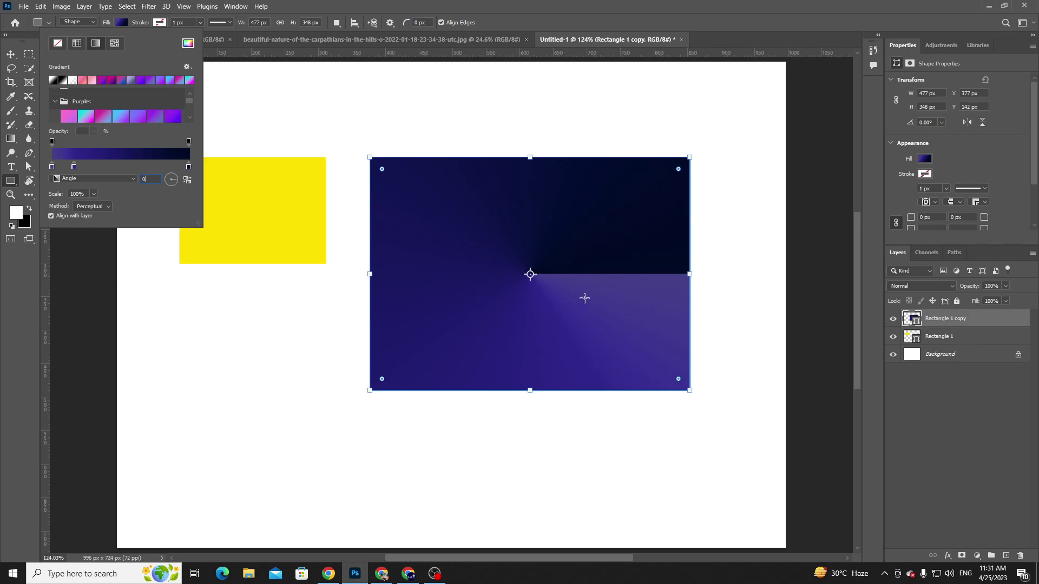
- Change the rectangle's gradient style to Reflected and remove the indigo color stop near the start of the gradient
{"action": "left_click", "coordinate": [98, 179]}
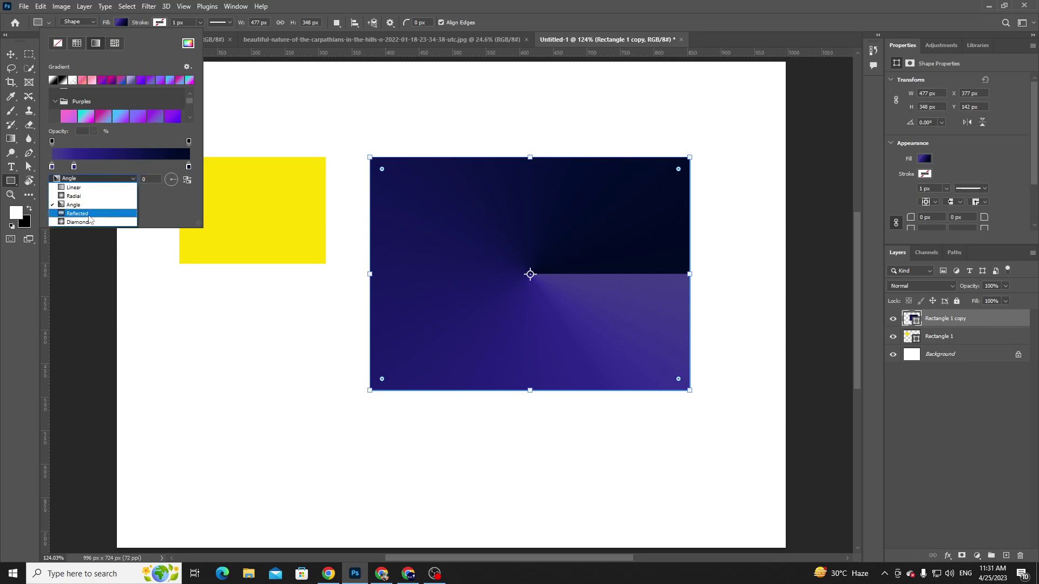
{"action": "left_click", "coordinate": [78, 214]}
{"action": "left_click_drag", "start_coordinate": [74, 167], "coordinate": [124, 193]}
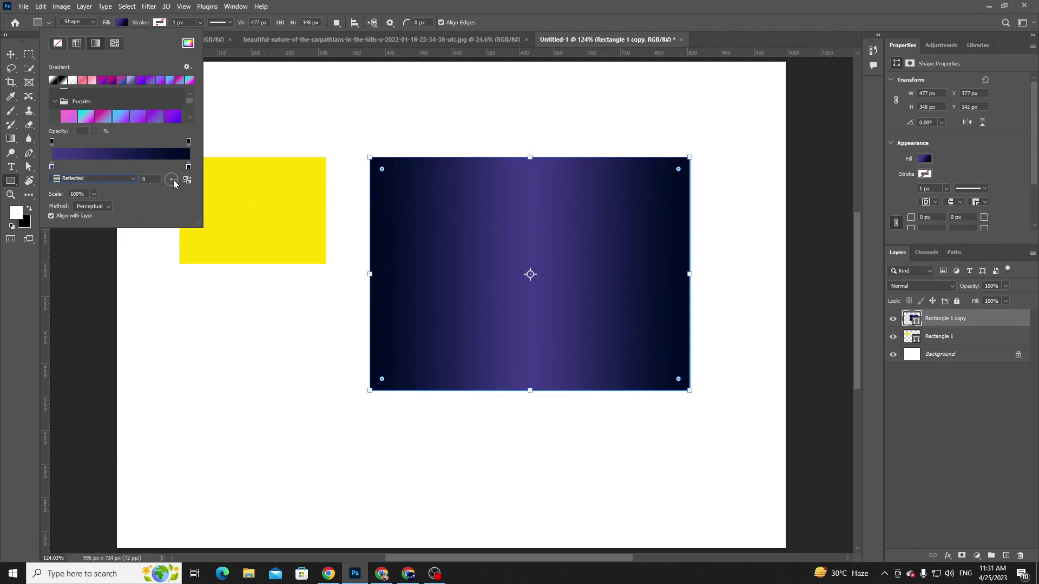
- Rotate the reflected gradient through several trial angles, including 165 and 135 degrees, and finish at 11 degrees
{"action": "left_click_drag", "start_coordinate": [174, 175], "coordinate": [171, 174]}
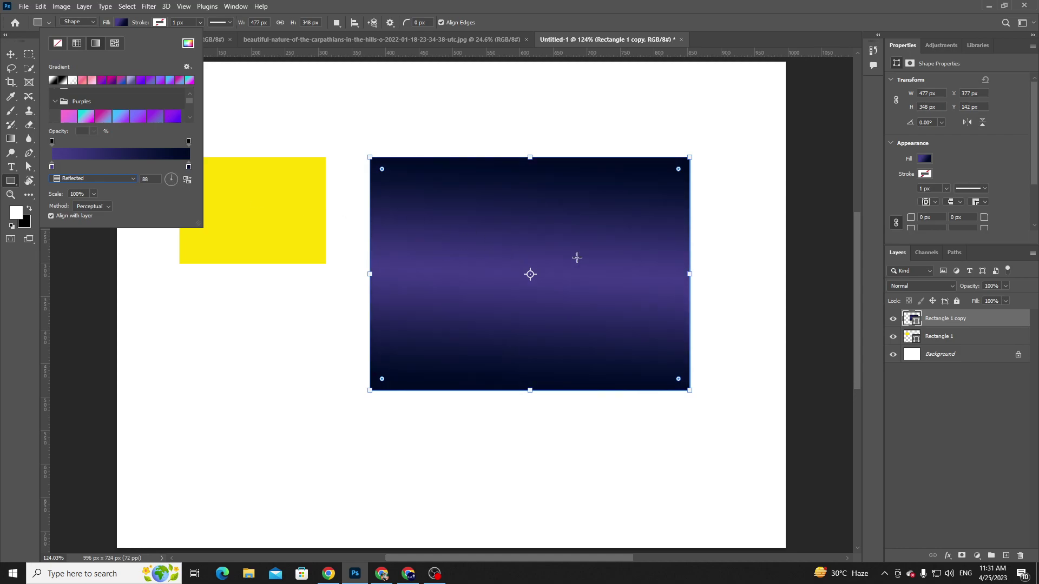
{"action": "left_click_drag", "start_coordinate": [170, 181], "coordinate": [168, 179]}
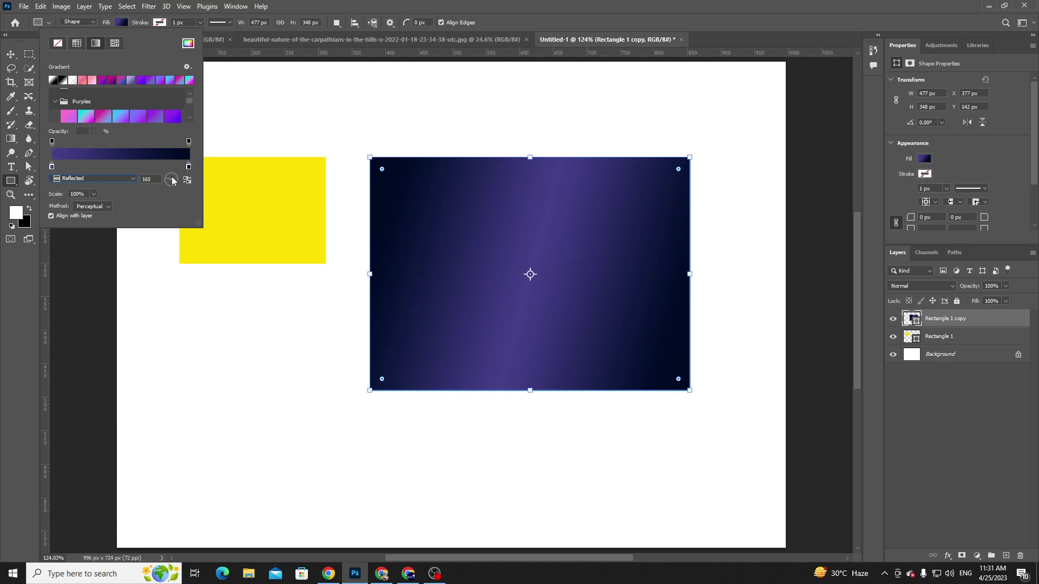
{"action": "left_click", "coordinate": [168, 176]}
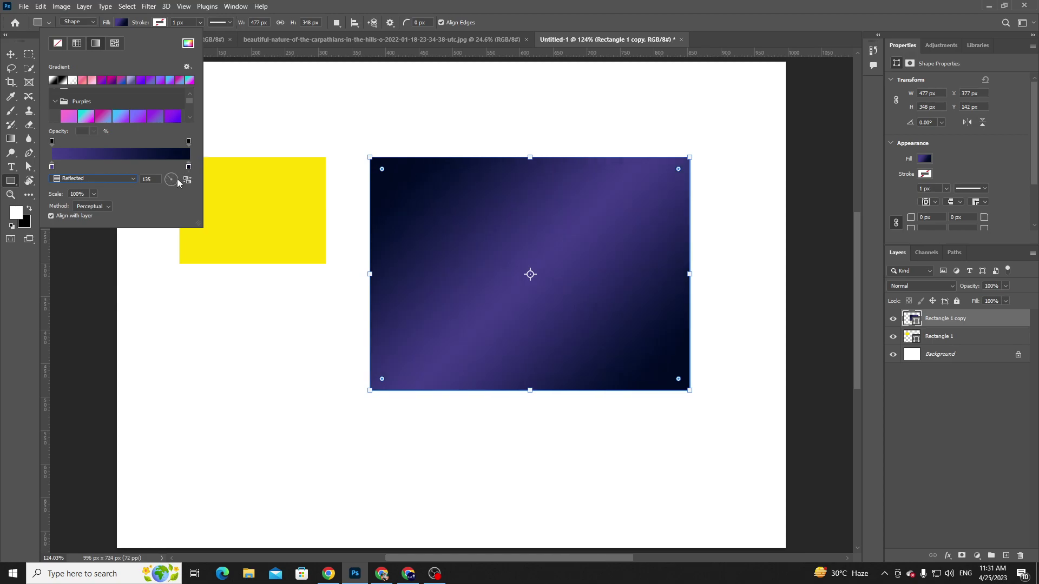
{"action": "left_click", "coordinate": [173, 180]}
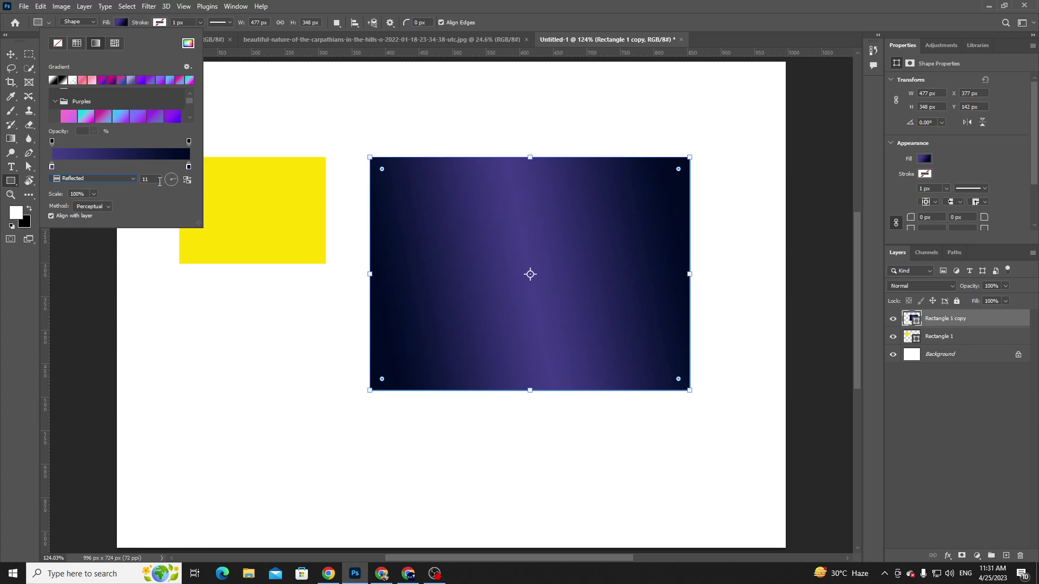
- Add a color stop near the middle of the reflected gradient and color it black 000000
{"action": "left_click", "coordinate": [62, 168]}
{"action": "left_click_drag", "start_coordinate": [83, 166], "coordinate": [120, 168]}
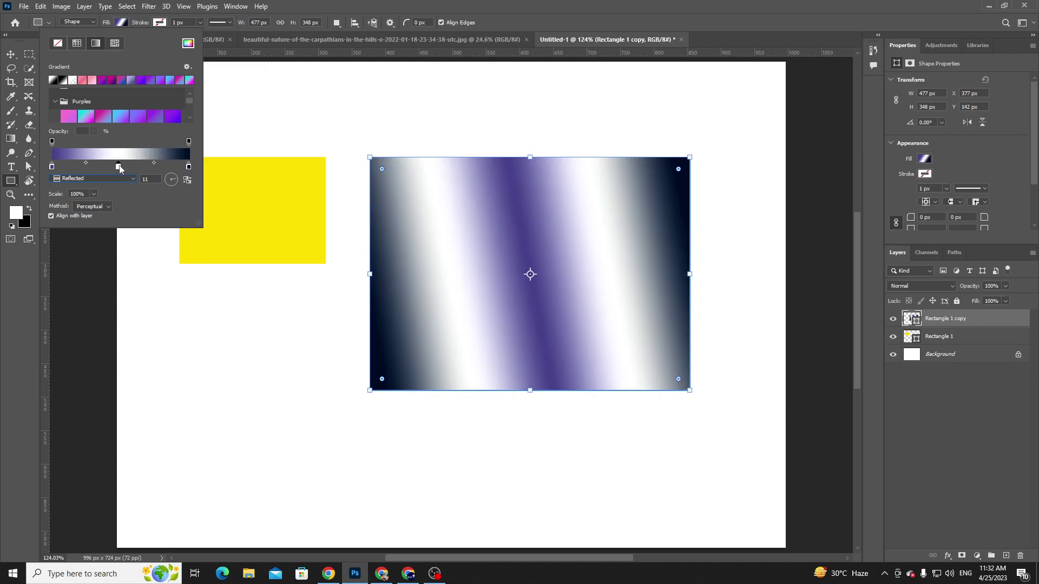
{"action": "double_click", "coordinate": [118, 166]}
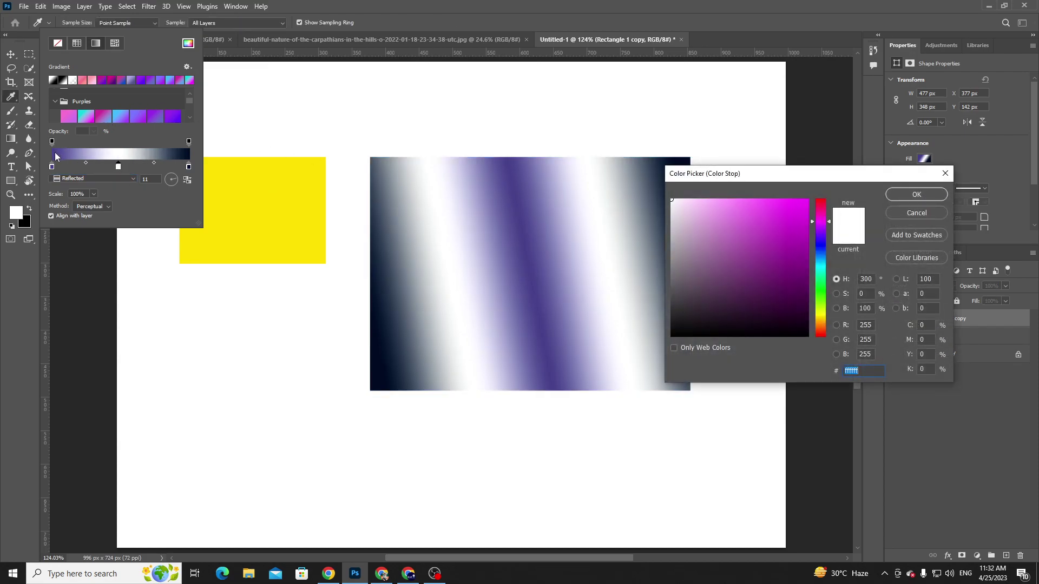
{"action": "left_click_drag", "start_coordinate": [787, 201], "coordinate": [692, 199]}
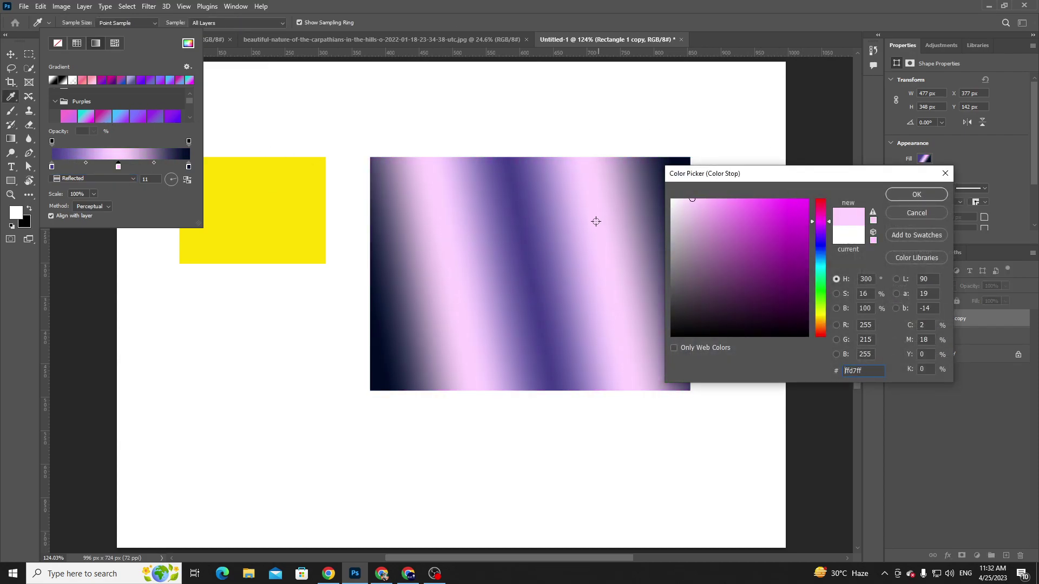
{"action": "left_click", "coordinate": [520, 253]}
{"action": "mouse_move", "coordinate": [746, 264]}
{"action": "left_mouse_down"}
{"action": "mouse_move", "coordinate": [797, 265]}
{"action": "mouse_move", "coordinate": [809, 254]}
{"action": "mouse_move", "coordinate": [809, 343]}
{"action": "left_mouse_up"}
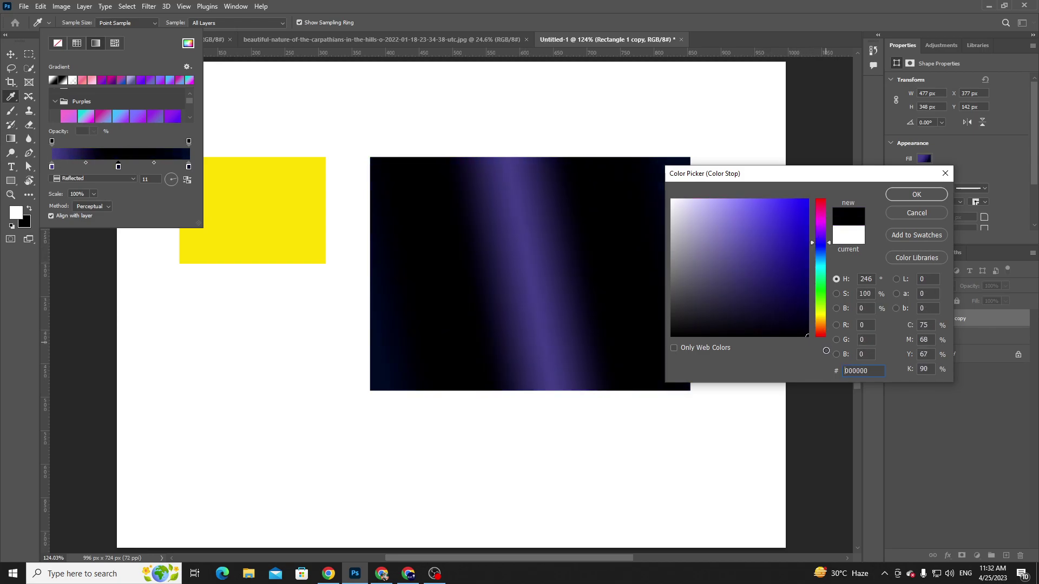
{"action": "left_click", "coordinate": [916, 194]}
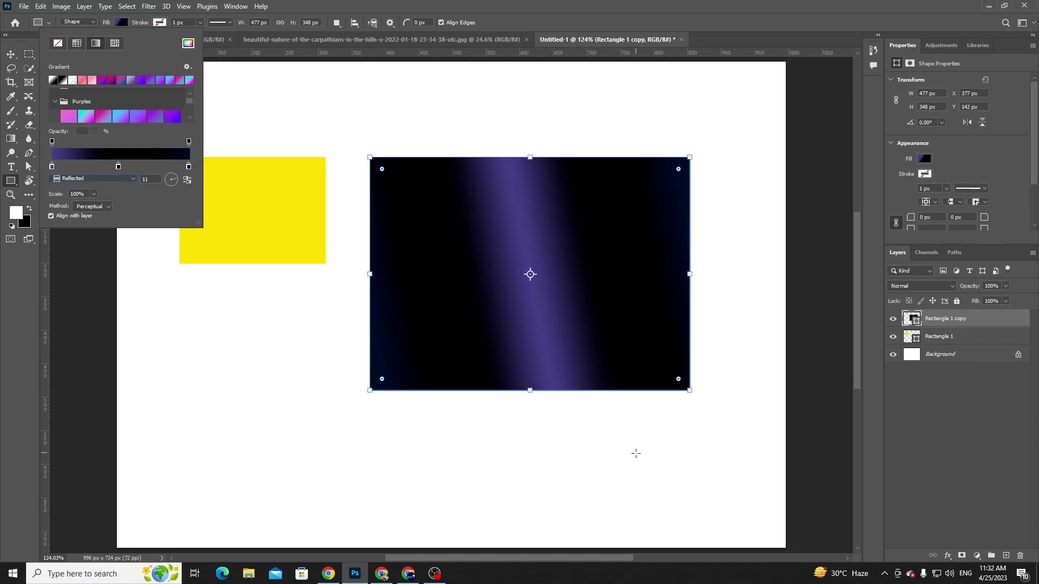
- Leave the Gradient Editor without changes, undo the rectangle's recent gradient edits and redo them
{"action": "left_click", "coordinate": [92, 155]}
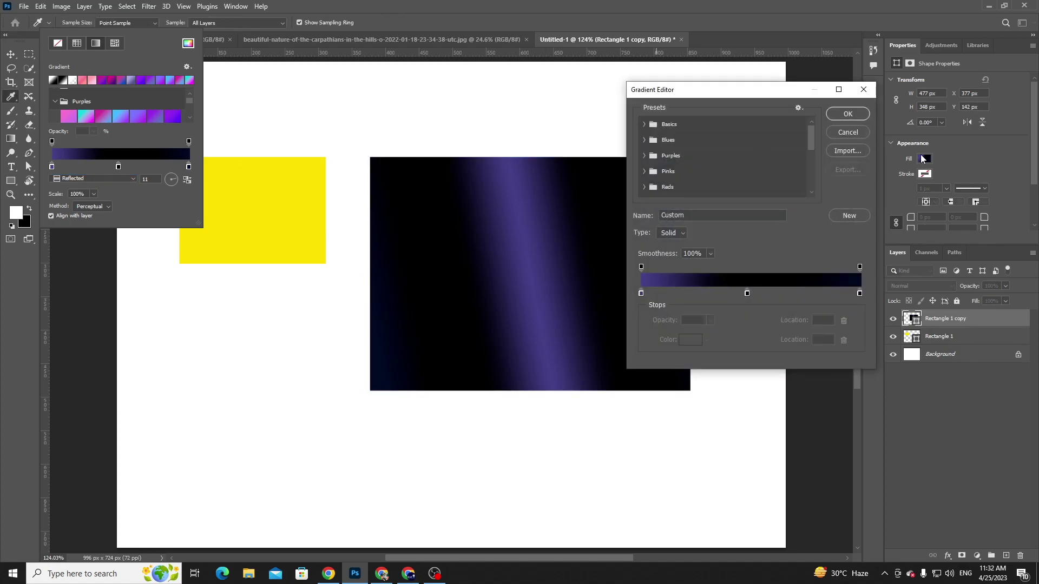
{"action": "left_click", "coordinate": [847, 133]}
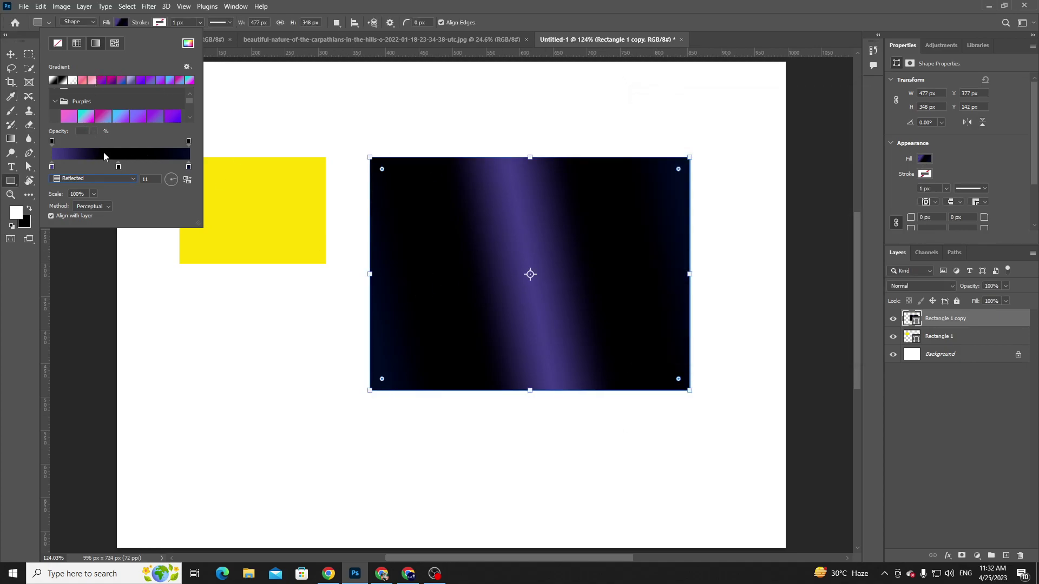
{"action": "key", "text": "ctrl+z"}
{"action": "key", "text": "ctrl+z"}
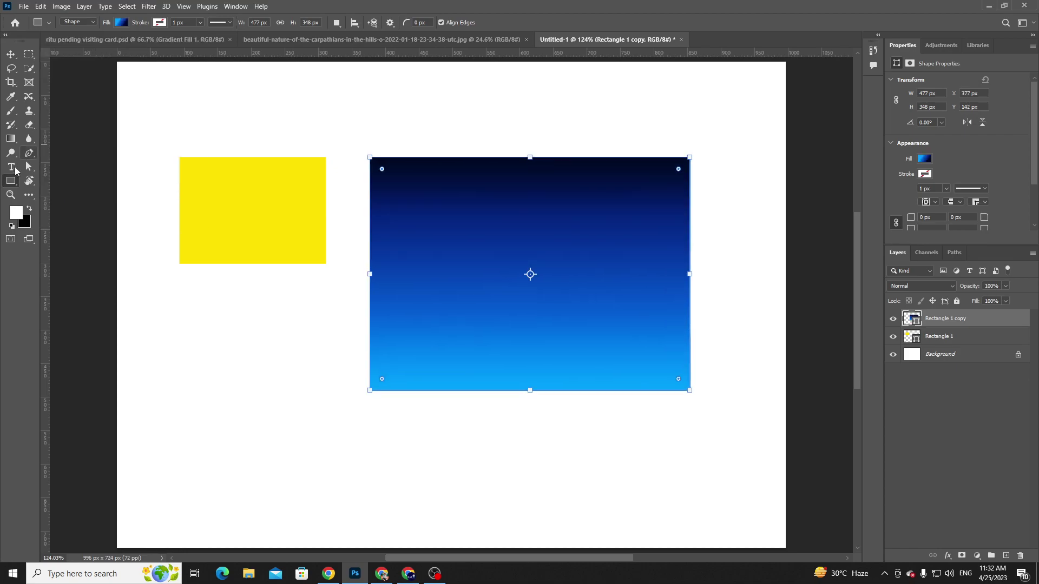
{"action": "key", "text": "ctrl+shift+z"}
{"action": "key", "text": "ctrl+shift+z"}
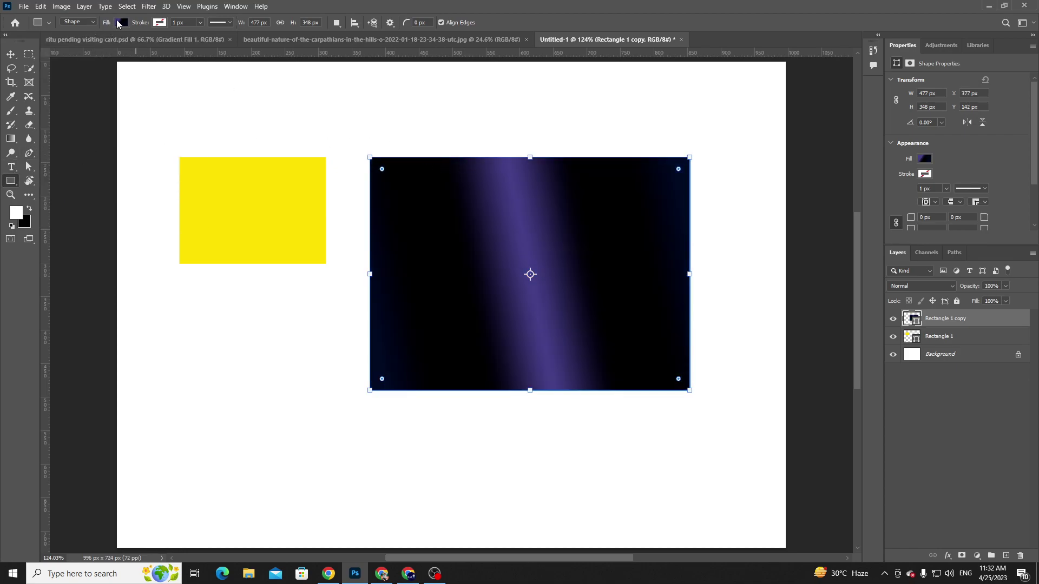
- Reopen the rectangle's fill options and try the blue-to-yellow presets, finishing with the magenta-to-violet gradient
{"action": "left_click", "coordinate": [119, 24]}
{"action": "left_click", "coordinate": [83, 178]}
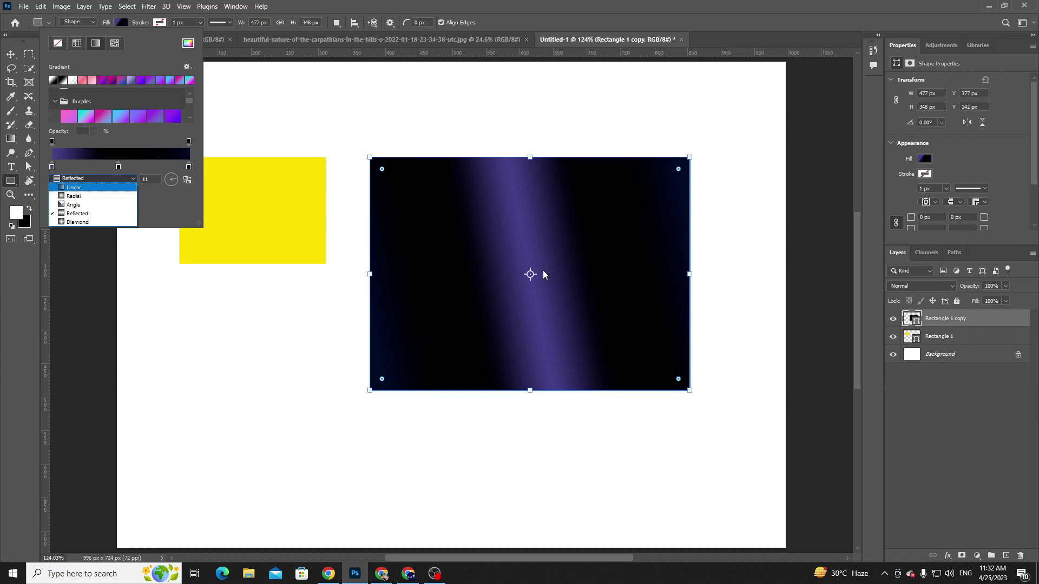
{"action": "scroll", "coordinate": [157, 124], "scroll_direction": "down", "scroll_amount": 2}
{"action": "scroll", "coordinate": [157, 124], "scroll_direction": "down", "scroll_amount": 3}
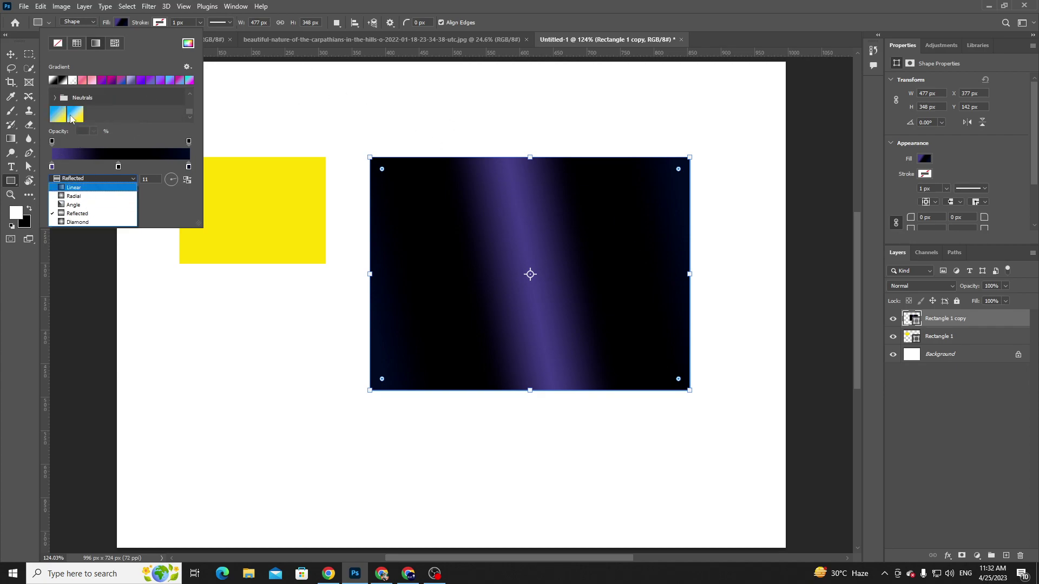
{"action": "left_click", "coordinate": [71, 119]}
{"action": "left_click", "coordinate": [74, 115]}
{"action": "left_click", "coordinate": [58, 114]}
{"action": "scroll", "coordinate": [118, 115], "scroll_direction": "up", "scroll_amount": 1}
{"action": "left_click", "coordinate": [141, 82]}
{"action": "left_click", "coordinate": [130, 81]}
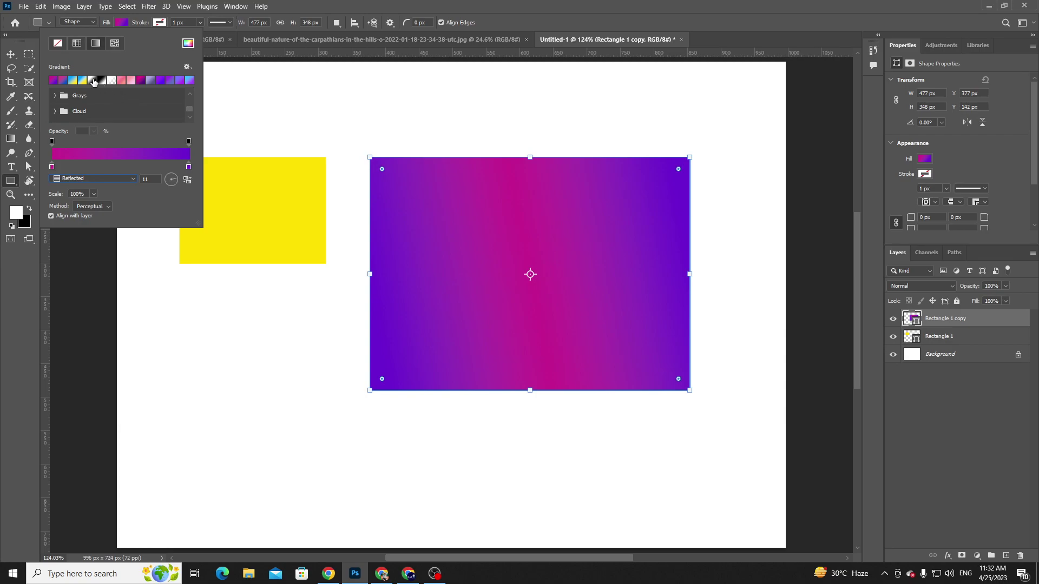
- Try the violet-to-blue, dark purple-to-turquoise and teal-to-purple gradient presets on the rectangle
{"action": "scroll", "coordinate": [81, 108], "scroll_direction": "up", "scroll_amount": 3}
{"action": "scroll", "coordinate": [66, 108], "scroll_direction": "up", "scroll_amount": 5}
{"action": "scroll", "coordinate": [71, 111], "scroll_direction": "up", "scroll_amount": 3}
{"action": "scroll", "coordinate": [77, 112], "scroll_direction": "down", "scroll_amount": 4}
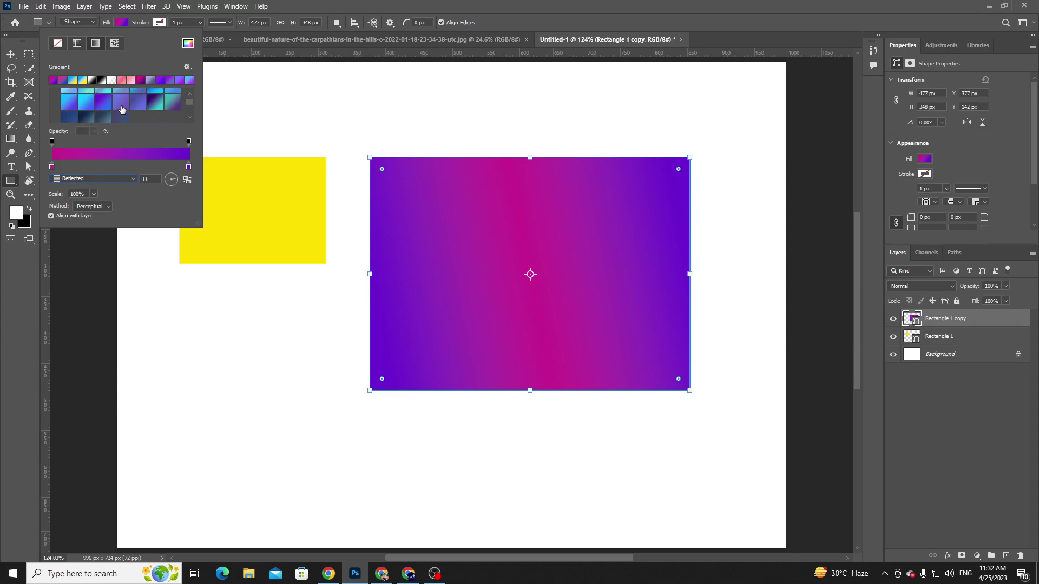
{"action": "left_click", "coordinate": [104, 101]}
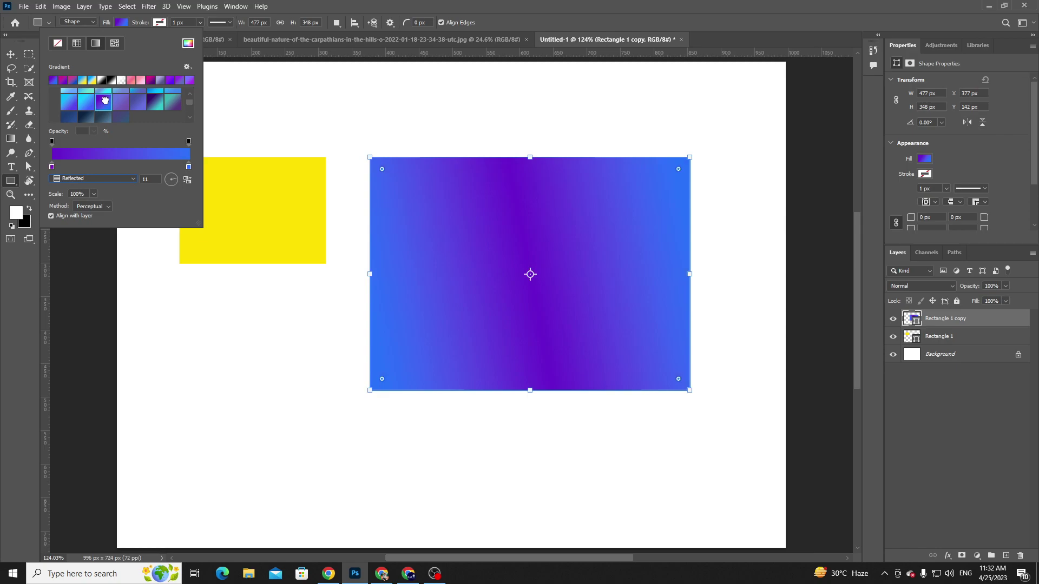
{"action": "left_click", "coordinate": [157, 102]}
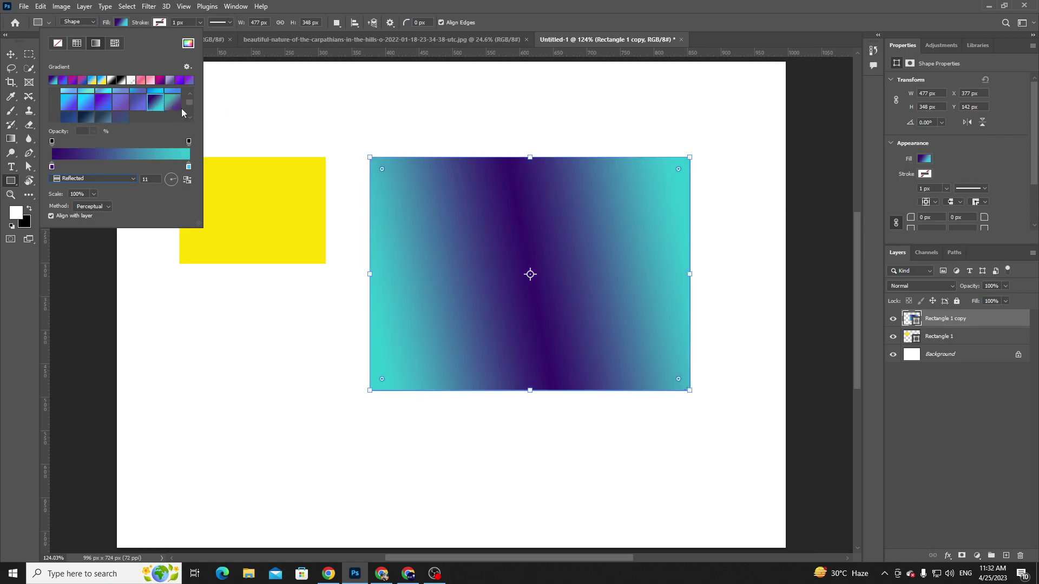
{"action": "left_click", "coordinate": [171, 103]}
- Try several blue and light blue gradient presets on the rectangle and finish with the violet-to-blue one
{"action": "scroll", "coordinate": [113, 120], "scroll_direction": "up", "scroll_amount": 2}
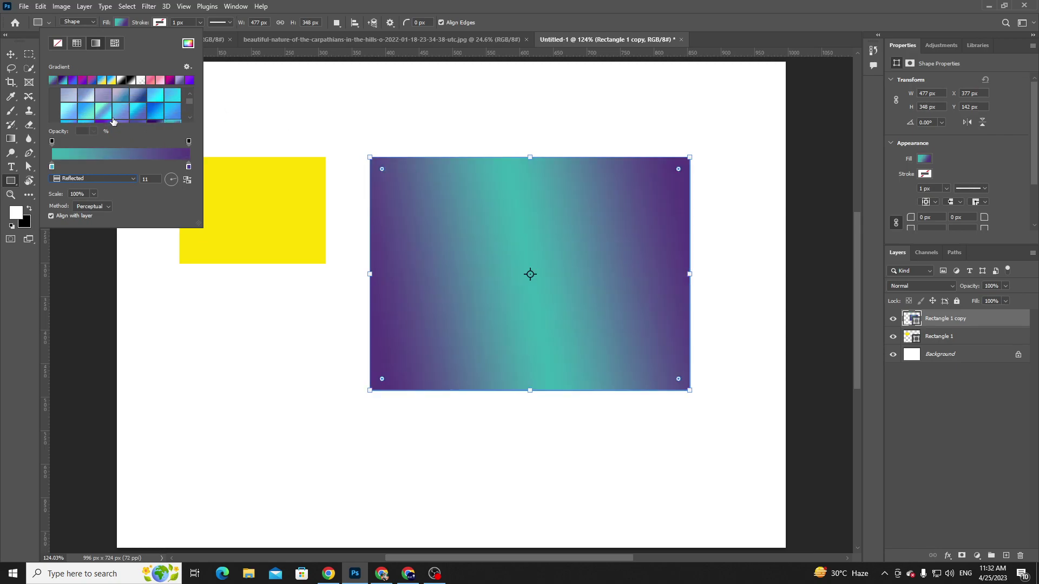
{"action": "left_click", "coordinate": [171, 108]}
{"action": "left_click", "coordinate": [155, 111]}
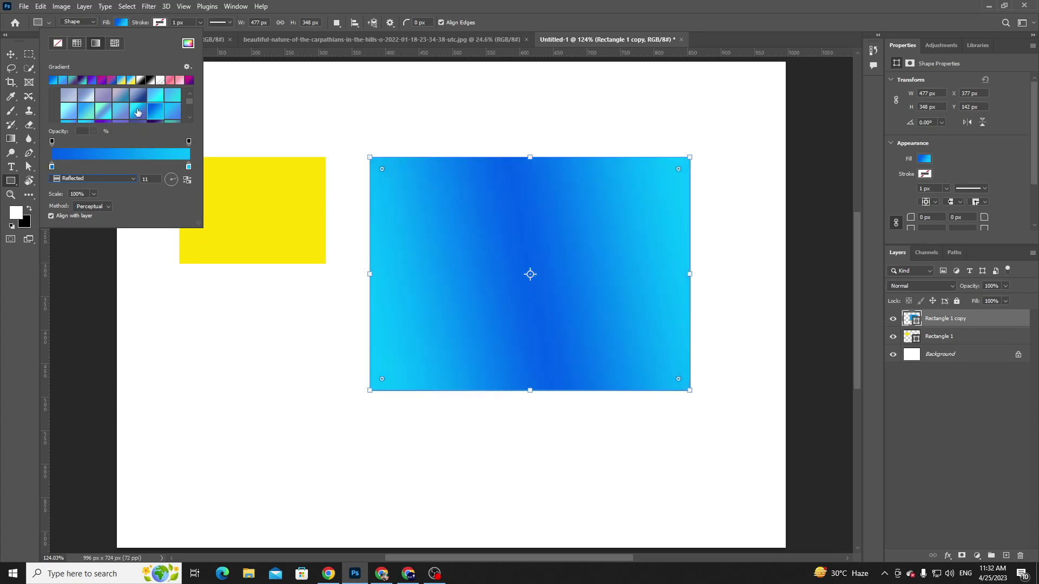
{"action": "scroll", "coordinate": [139, 111], "scroll_direction": "down", "scroll_amount": 1}
{"action": "left_click", "coordinate": [155, 107]}
{"action": "scroll", "coordinate": [103, 109], "scroll_direction": "up", "scroll_amount": 1}
{"action": "scroll", "coordinate": [103, 108], "scroll_direction": "down", "scroll_amount": 1}
{"action": "left_click", "coordinate": [106, 113]}
{"action": "scroll", "coordinate": [108, 113], "scroll_direction": "up", "scroll_amount": 1}
{"action": "scroll", "coordinate": [110, 112], "scroll_direction": "down", "scroll_amount": 1}
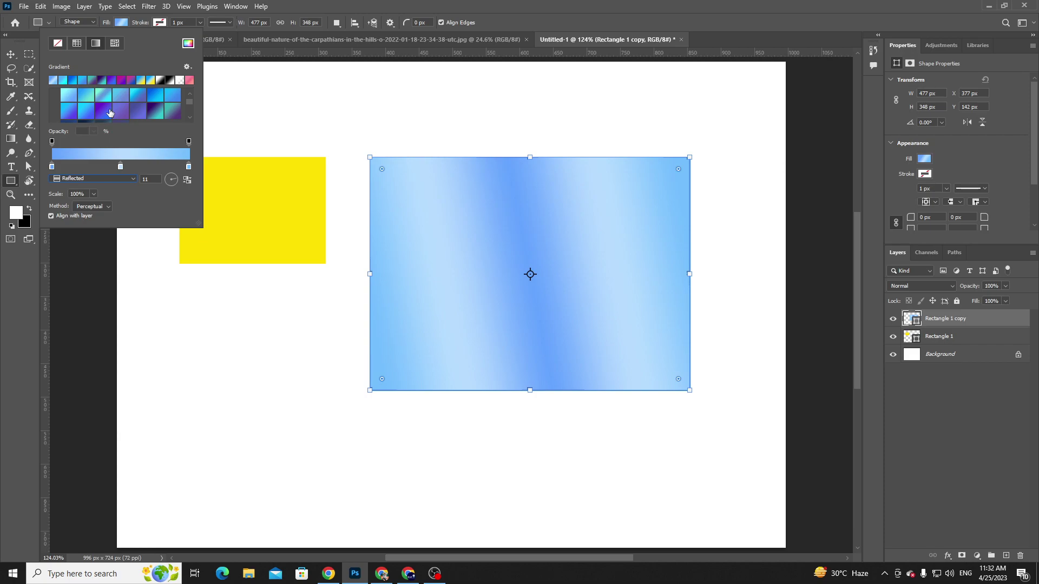
{"action": "left_click", "coordinate": [95, 109]}
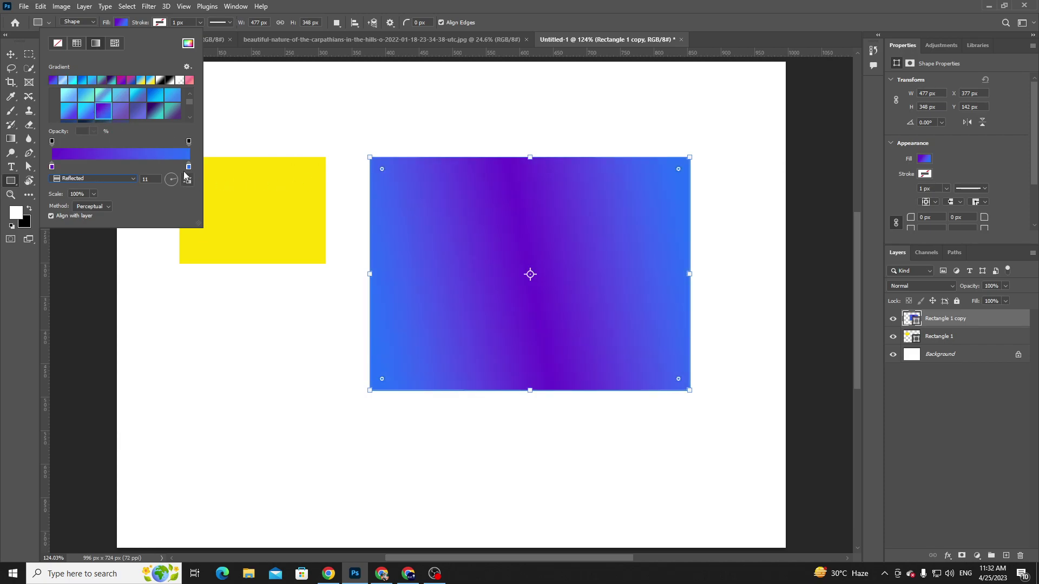
- Recolor the starting violet stop of the rectangle's gradient to dark purple 320072, keeping the Reflected style
{"action": "left_click", "coordinate": [119, 179]}
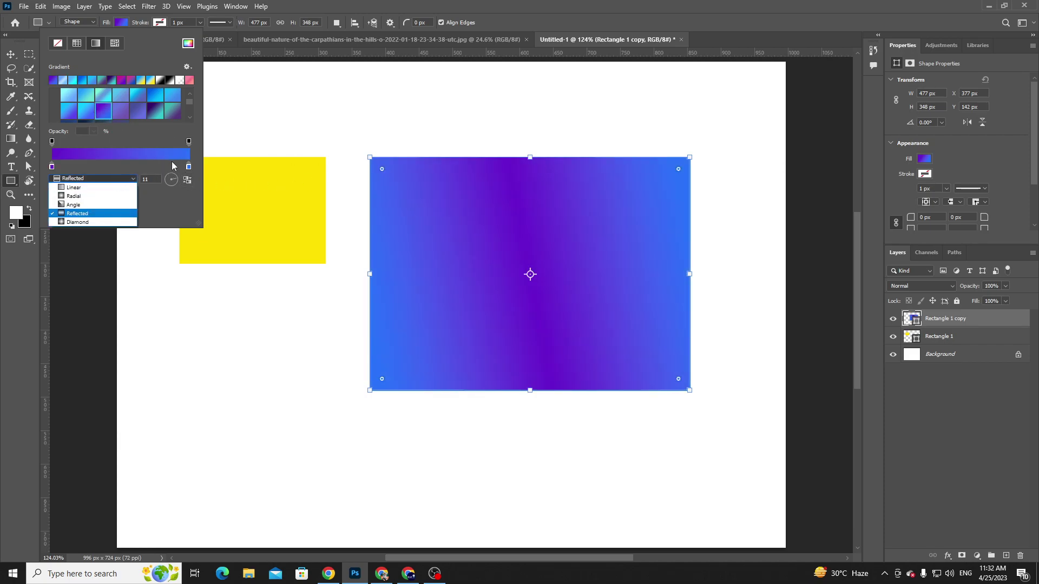
{"action": "left_click", "coordinate": [51, 168]}
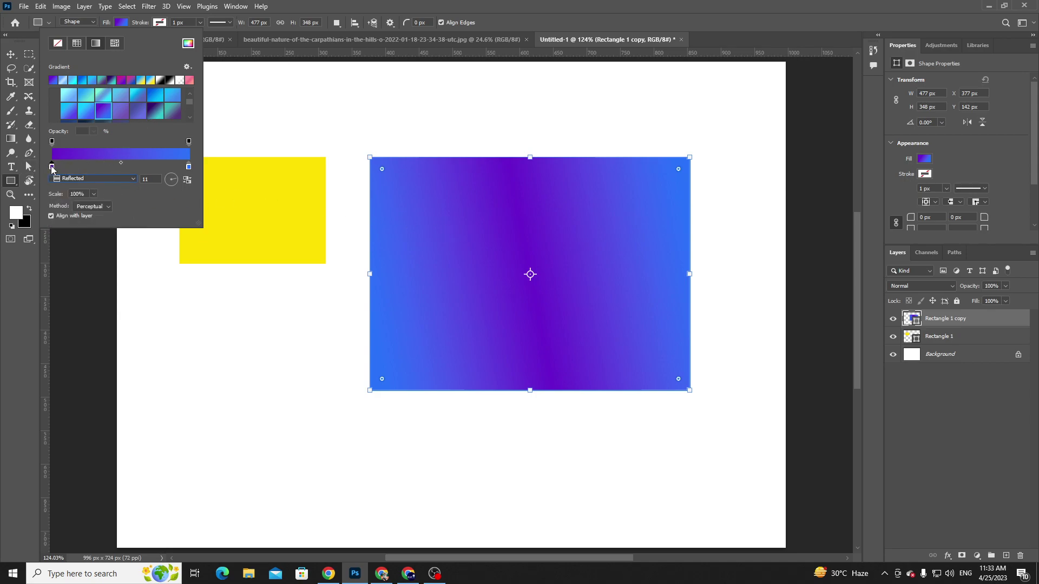
{"action": "double_click", "coordinate": [53, 166]}
{"action": "left_click", "coordinate": [801, 244]}
{"action": "left_click_drag", "start_coordinate": [801, 244], "coordinate": [807, 273]}
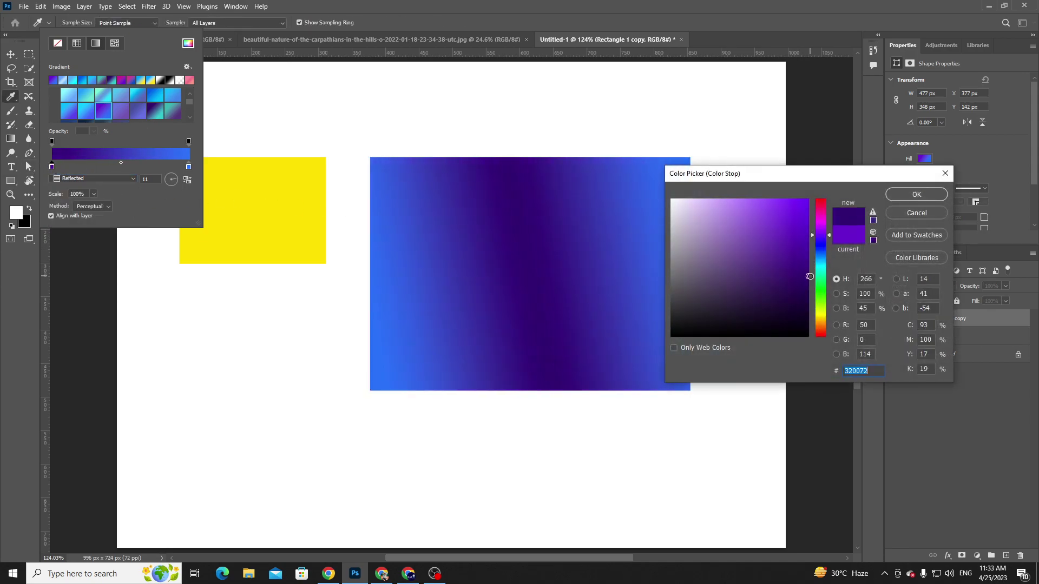
{"action": "left_click", "coordinate": [896, 194]}
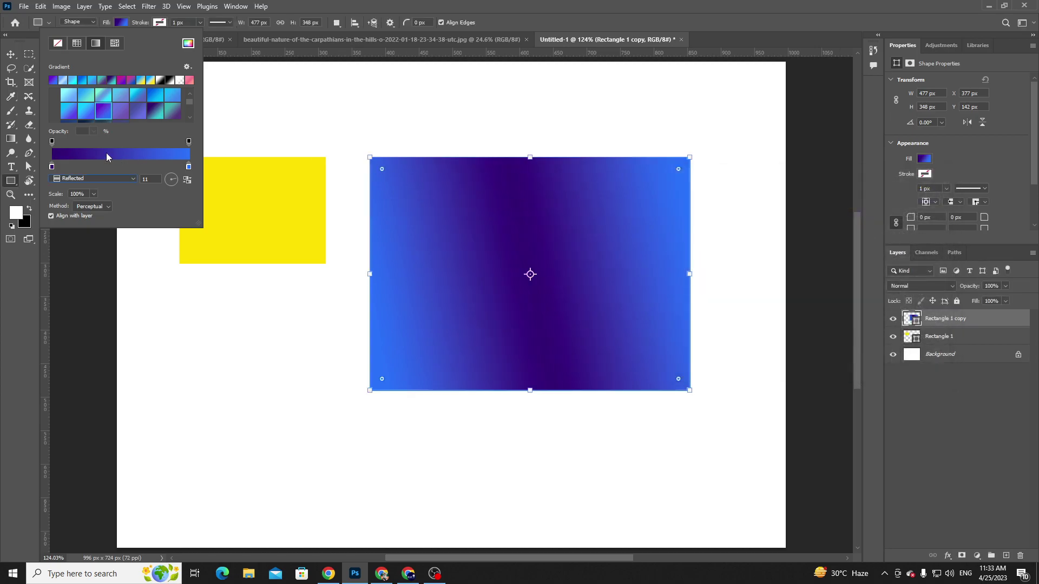
- Recolor the ending blue stop of the rectangle's gradient to the deeper blue 0054f2
{"action": "double_click", "coordinate": [188, 166]}
{"action": "mouse_move", "coordinate": [812, 217]}
{"action": "left_mouse_down"}
{"action": "mouse_move", "coordinate": [812, 279]}
{"action": "mouse_move", "coordinate": [828, 205]}
{"action": "left_mouse_up"}
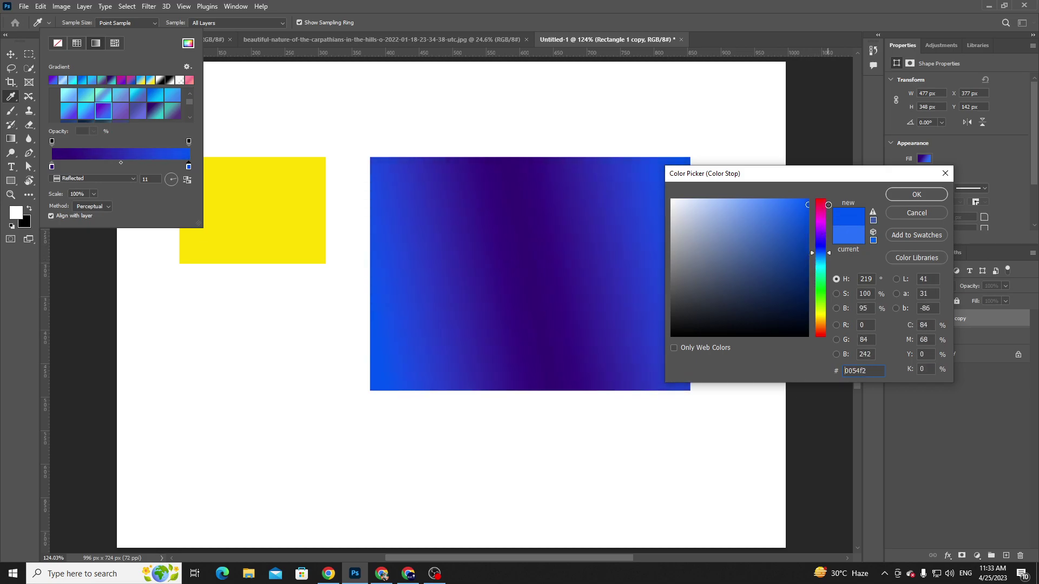
{"action": "left_click", "coordinate": [916, 194]}
- Apply the four-color orange, pink, purple and blue gradient preset to the rectangle
{"action": "scroll", "coordinate": [164, 112], "scroll_direction": "down", "scroll_amount": 5}
{"action": "left_click", "coordinate": [67, 107]}
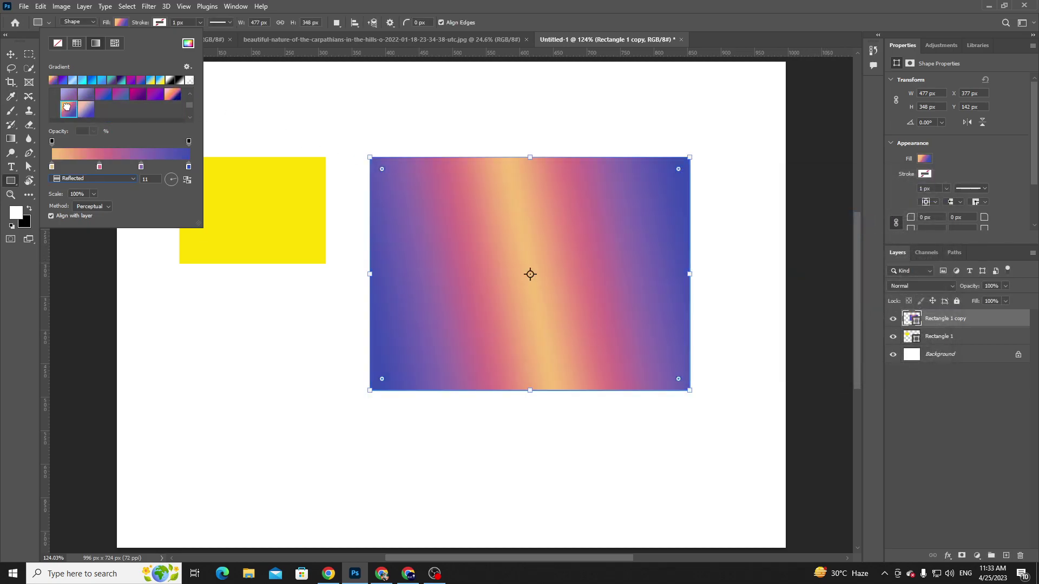
{"action": "scroll", "coordinate": [109, 120], "scroll_direction": "down", "scroll_amount": 4}
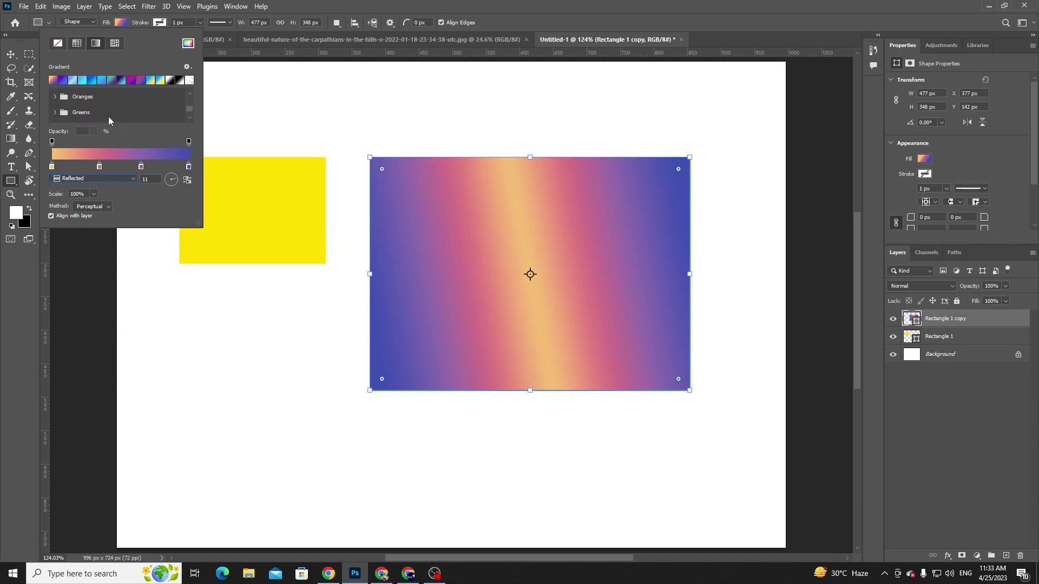
- Try a couple of pale gray and white presets from the Cloud gradient group on the rectangle
{"action": "scroll", "coordinate": [92, 106], "scroll_direction": "down", "scroll_amount": 3}
{"action": "left_click", "coordinate": [82, 102]}
{"action": "left_click", "coordinate": [54, 100]}
{"action": "left_click", "coordinate": [86, 116]}
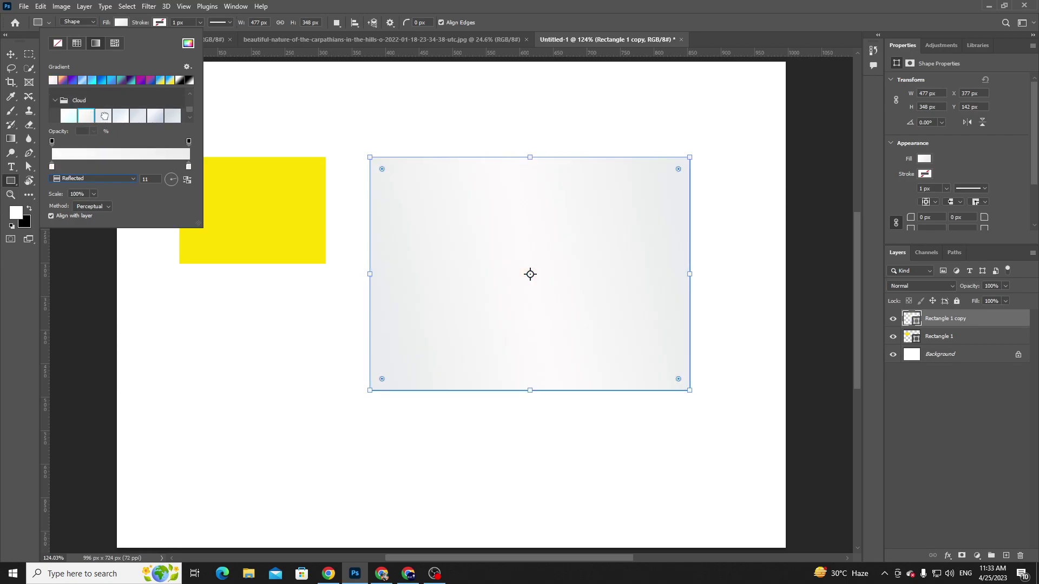
{"action": "left_click", "coordinate": [104, 116]}
{"action": "scroll", "coordinate": [105, 116], "scroll_direction": "down", "scroll_amount": 1}
{"action": "scroll", "coordinate": [86, 106], "scroll_direction": "down", "scroll_amount": 3}
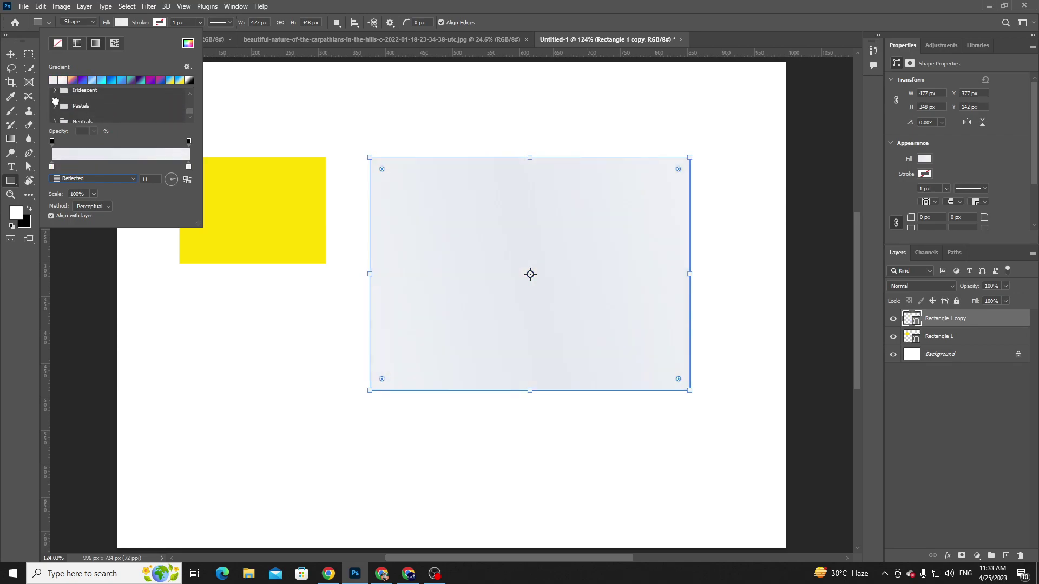
- Try soft presets from the Pastels gradient group on the rectangle, ending with the pink-to-lavender one
{"action": "left_click", "coordinate": [56, 103]}
{"action": "scroll", "coordinate": [83, 109], "scroll_direction": "down", "scroll_amount": 1}
{"action": "left_click", "coordinate": [53, 98]}
{"action": "scroll", "coordinate": [93, 111], "scroll_direction": "down", "scroll_amount": 1}
{"action": "left_click", "coordinate": [91, 113]}
{"action": "left_click", "coordinate": [91, 113]}
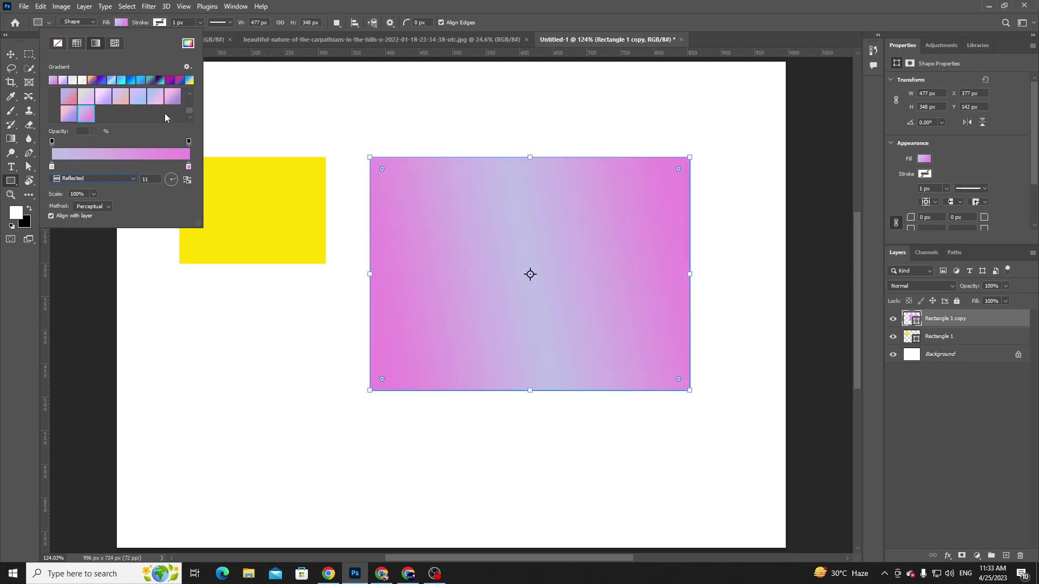
{"action": "left_click", "coordinate": [172, 98]}
- Try several presets from the Greens gradient group on the rectangle, ending with the bright green-to-blue one
{"action": "scroll", "coordinate": [113, 113], "scroll_direction": "up", "scroll_amount": 2}
{"action": "scroll", "coordinate": [111, 115], "scroll_direction": "up", "scroll_amount": 3}
{"action": "scroll", "coordinate": [81, 108], "scroll_direction": "up", "scroll_amount": 1}
{"action": "left_click", "coordinate": [56, 104]}
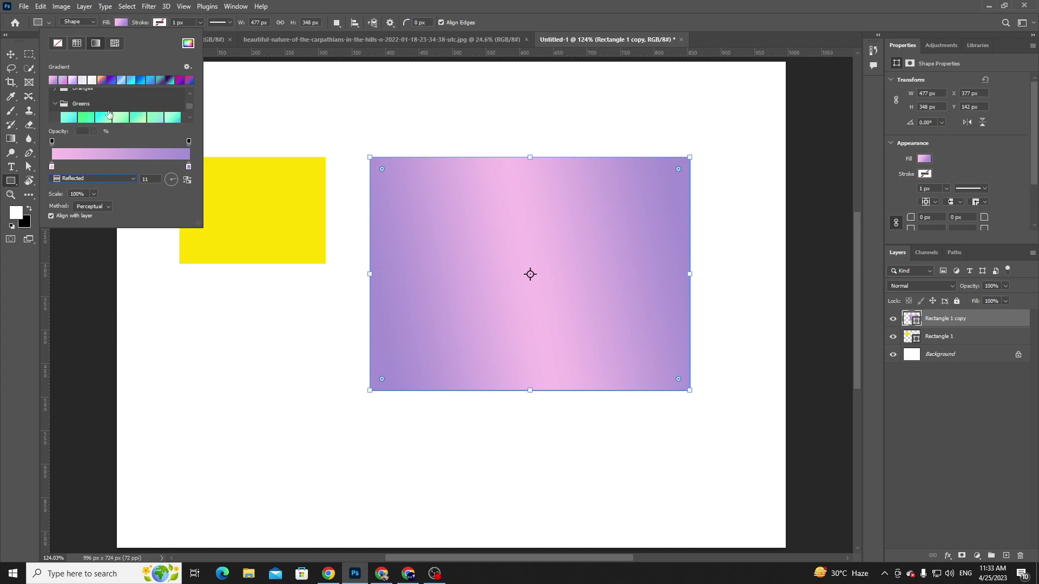
{"action": "left_click", "coordinate": [129, 119]}
{"action": "scroll", "coordinate": [130, 117], "scroll_direction": "down", "scroll_amount": 1}
{"action": "left_click", "coordinate": [138, 112]}
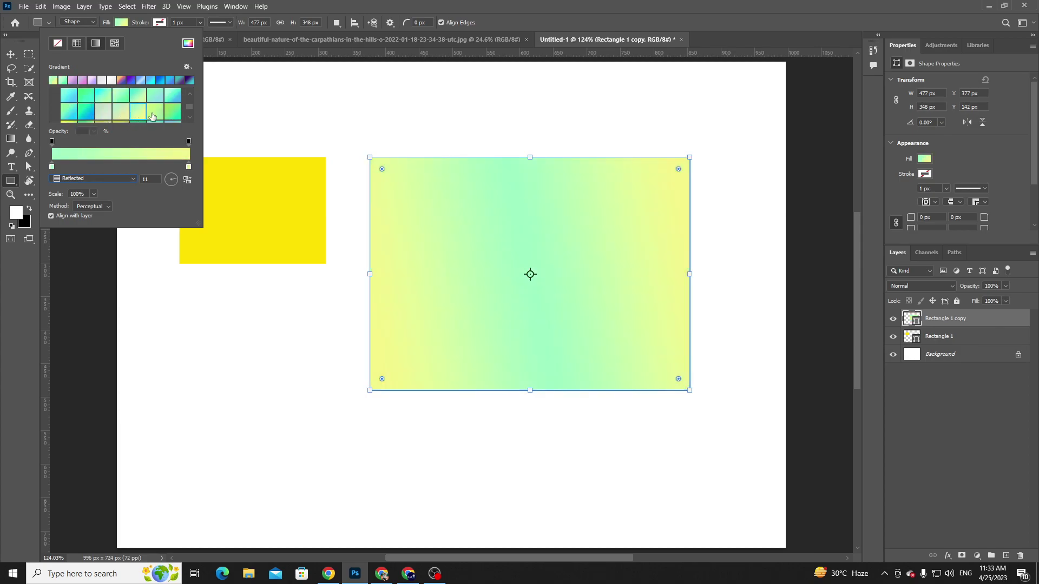
{"action": "left_click", "coordinate": [153, 115]}
{"action": "scroll", "coordinate": [152, 114], "scroll_direction": "down", "scroll_amount": 1}
{"action": "left_click", "coordinate": [135, 120]}
{"action": "scroll", "coordinate": [138, 118], "scroll_direction": "down", "scroll_amount": 2}
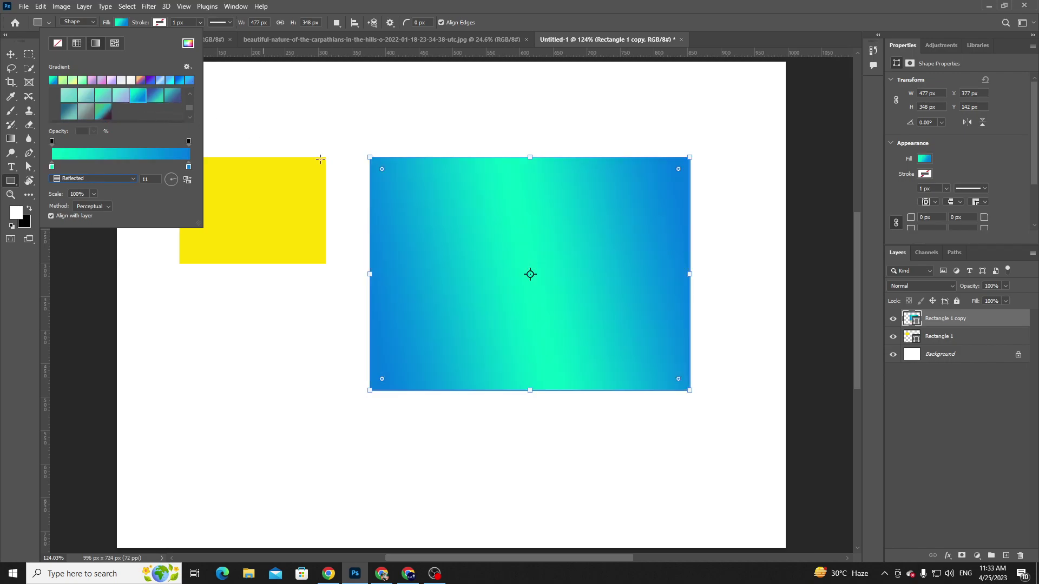
- Try several neutral gradient presets on the rectangle, ending with the medium-to-dark gray one
{"action": "scroll", "coordinate": [103, 105], "scroll_direction": "down", "scroll_amount": 2}
{"action": "left_click", "coordinate": [65, 112]}
{"action": "scroll", "coordinate": [65, 112], "scroll_direction": "down", "scroll_amount": 2}
{"action": "left_click", "coordinate": [123, 109]}
{"action": "scroll", "coordinate": [130, 103], "scroll_direction": "down", "scroll_amount": 1}
{"action": "left_click", "coordinate": [132, 103]}
{"action": "left_click", "coordinate": [123, 103]}
- Apply the magenta-to-dark-purple preset from the Purples gradient group to the rectangle
{"action": "scroll", "coordinate": [124, 102], "scroll_direction": "up", "scroll_amount": 8}
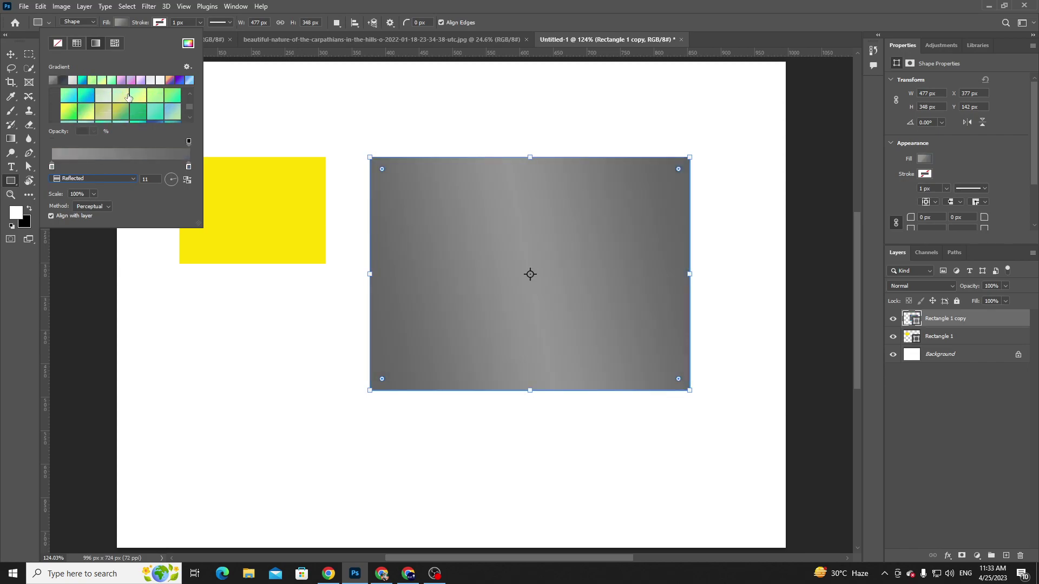
{"action": "scroll", "coordinate": [122, 101], "scroll_direction": "up", "scroll_amount": 3}
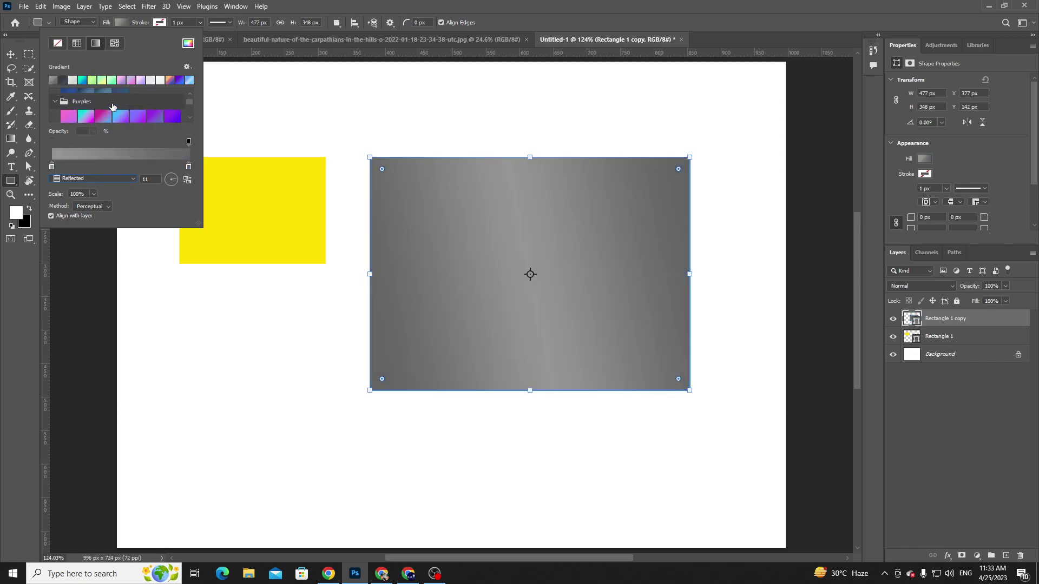
{"action": "left_click", "coordinate": [136, 114]}
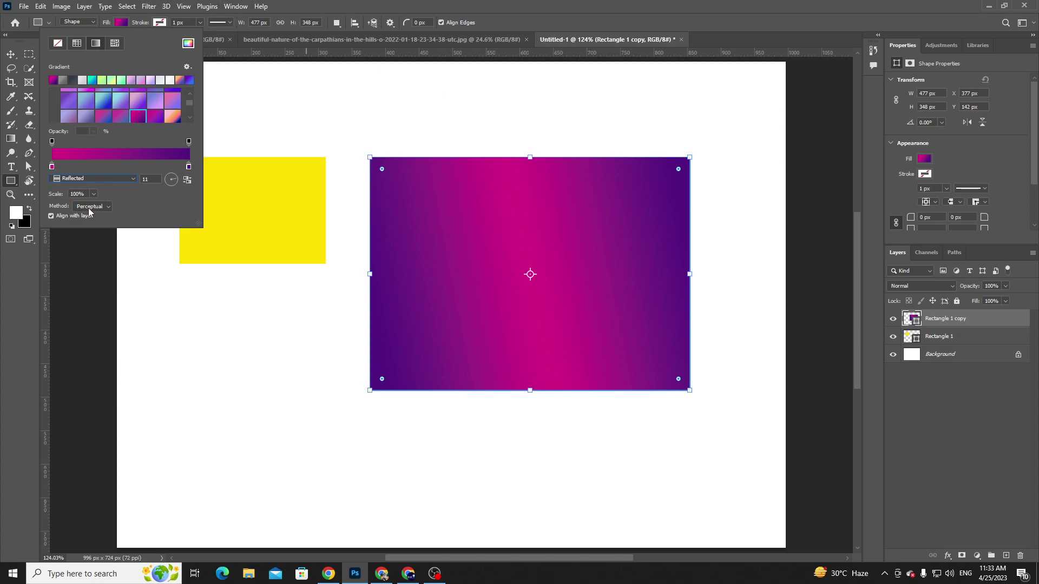
- Change the rectangle's gradient style to Diamond, keeping the magenta-to-purple colors
{"action": "left_click", "coordinate": [101, 179]}
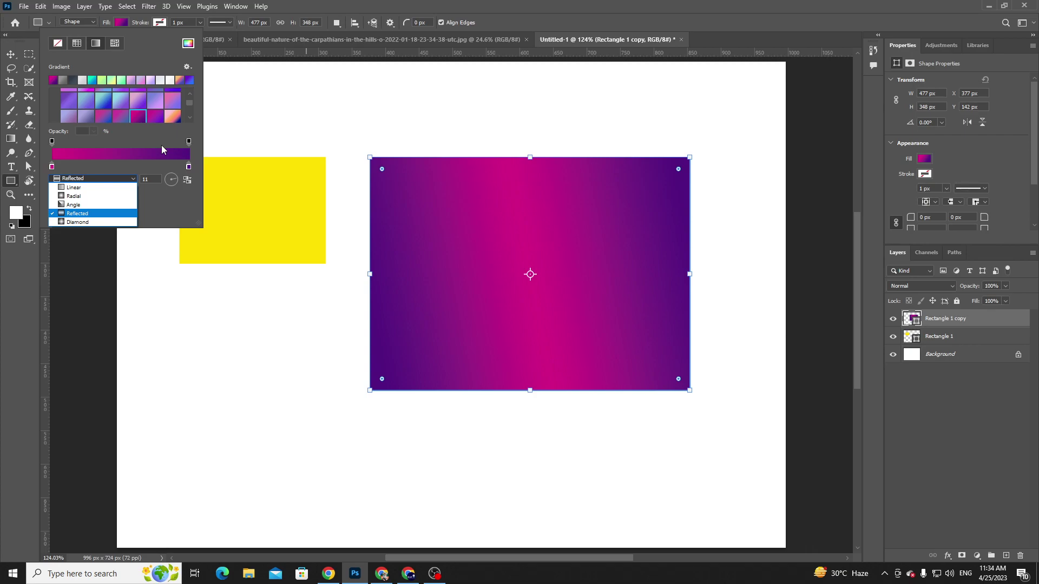
{"action": "scroll", "coordinate": [116, 109], "scroll_direction": "down", "scroll_amount": 4}
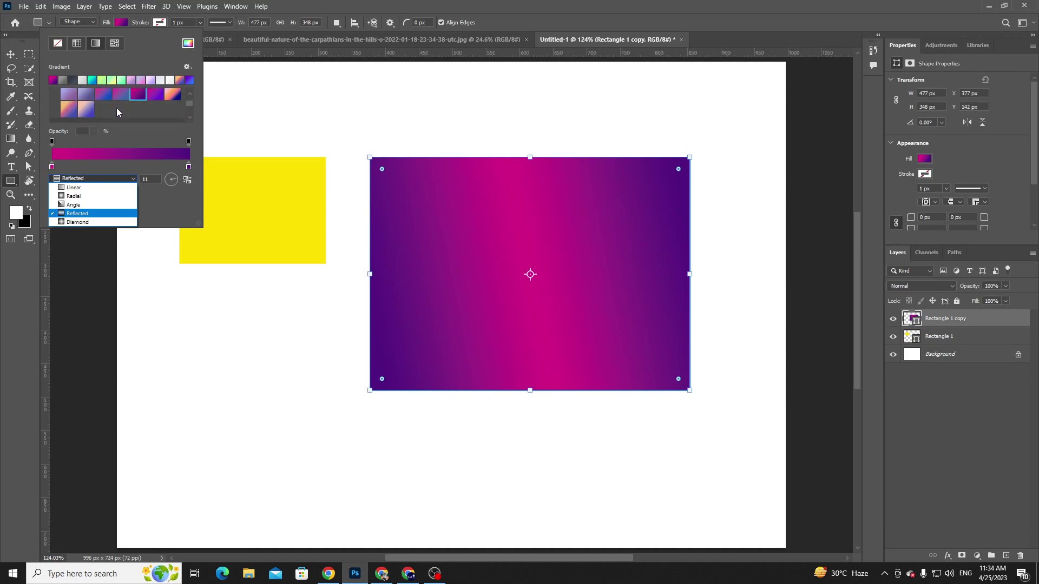
{"action": "scroll", "coordinate": [117, 108], "scroll_direction": "down", "scroll_amount": 4}
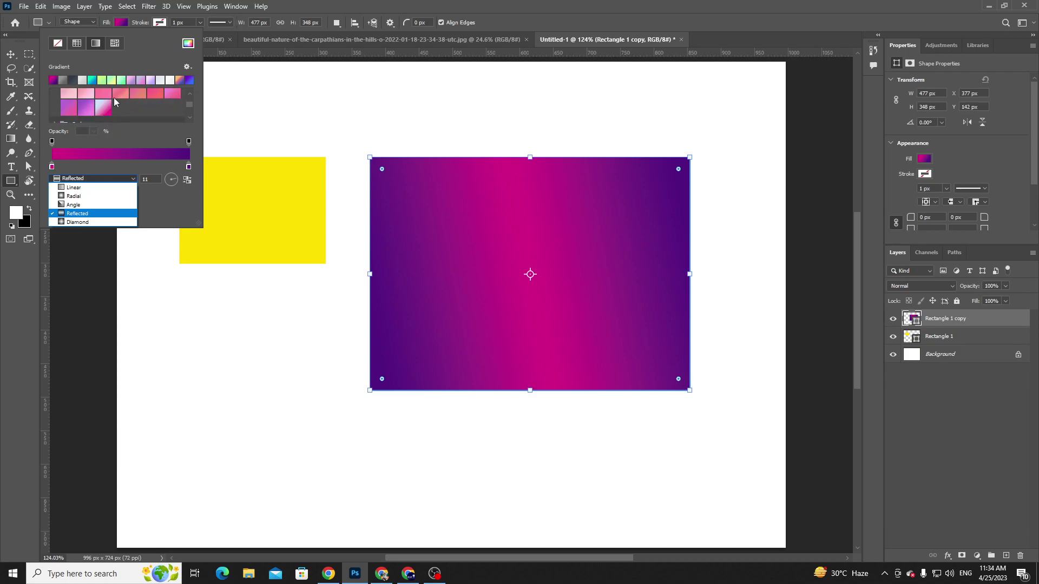
{"action": "scroll", "coordinate": [105, 106], "scroll_direction": "up", "scroll_amount": 2}
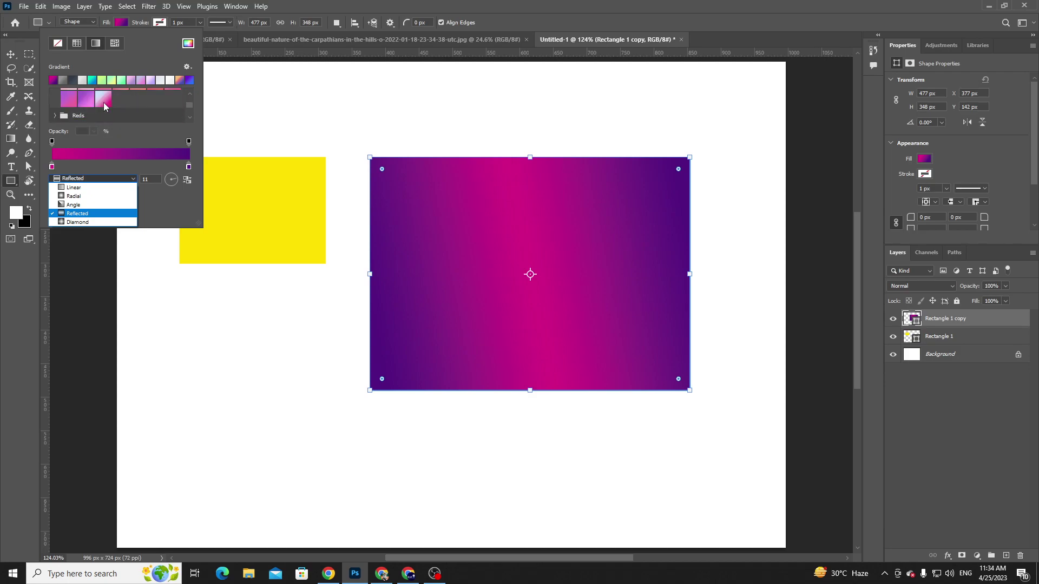
{"action": "scroll", "coordinate": [70, 114], "scroll_direction": "down", "scroll_amount": 3}
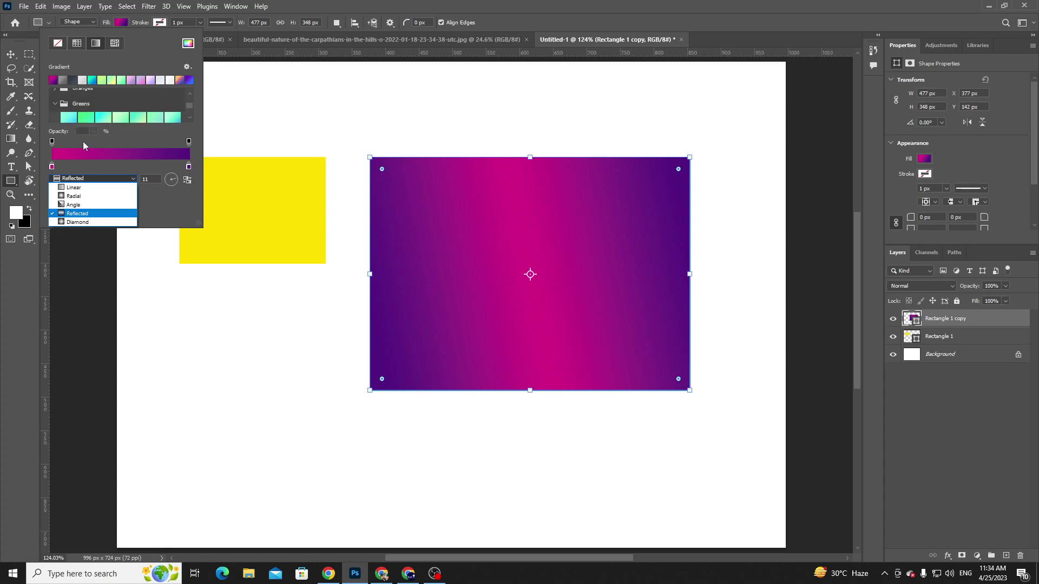
{"action": "left_click", "coordinate": [128, 132]}
{"action": "left_click", "coordinate": [82, 180]}
{"action": "left_click", "coordinate": [109, 222]}
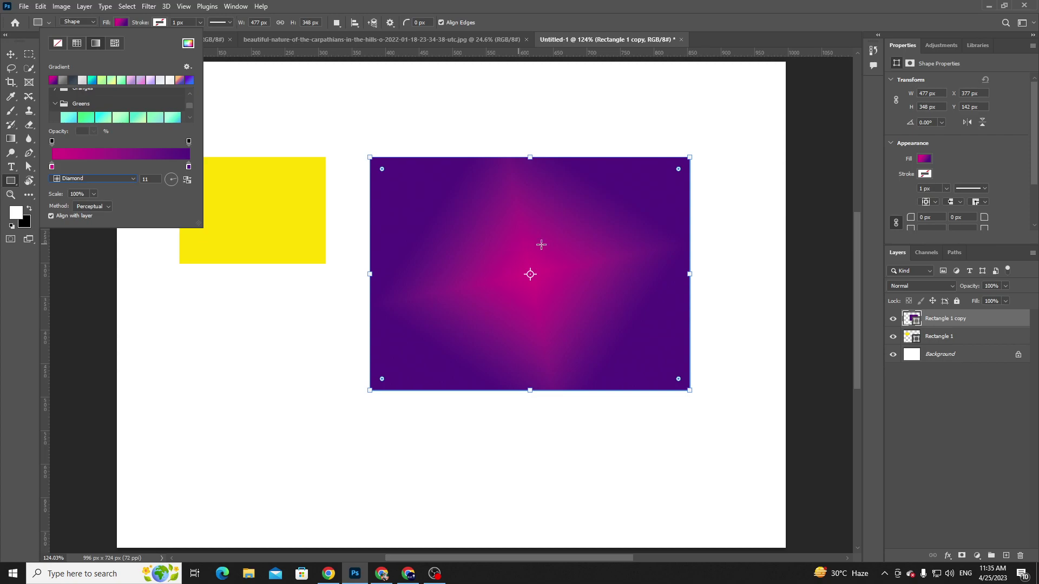
- Recolor the ending dark purple stop of the rectangle's gradient to black
{"action": "double_click", "coordinate": [189, 167]}
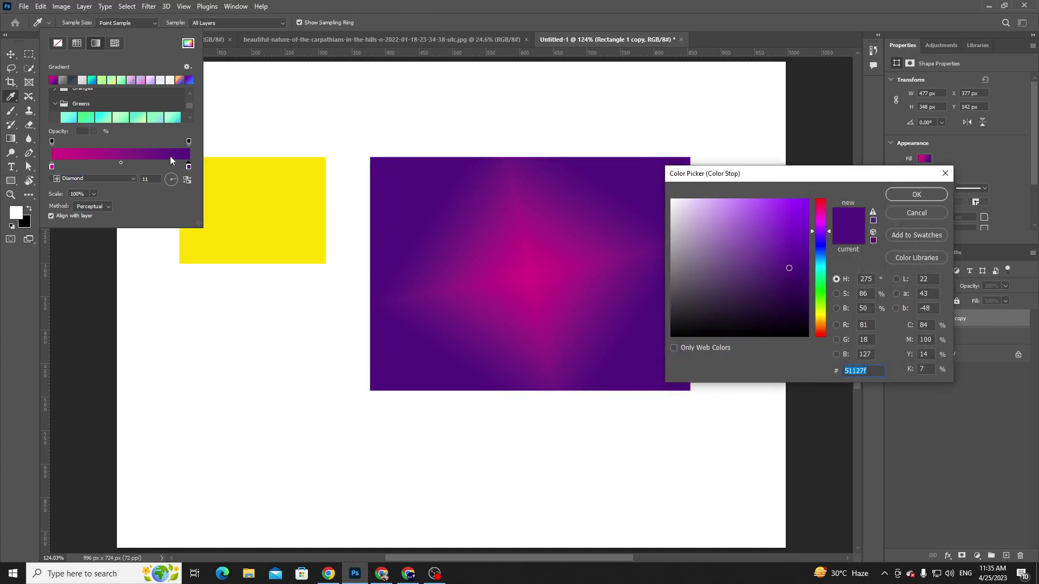
{"action": "left_click_drag", "start_coordinate": [774, 233], "coordinate": [623, 402]}
{"action": "left_click", "coordinate": [916, 194]}
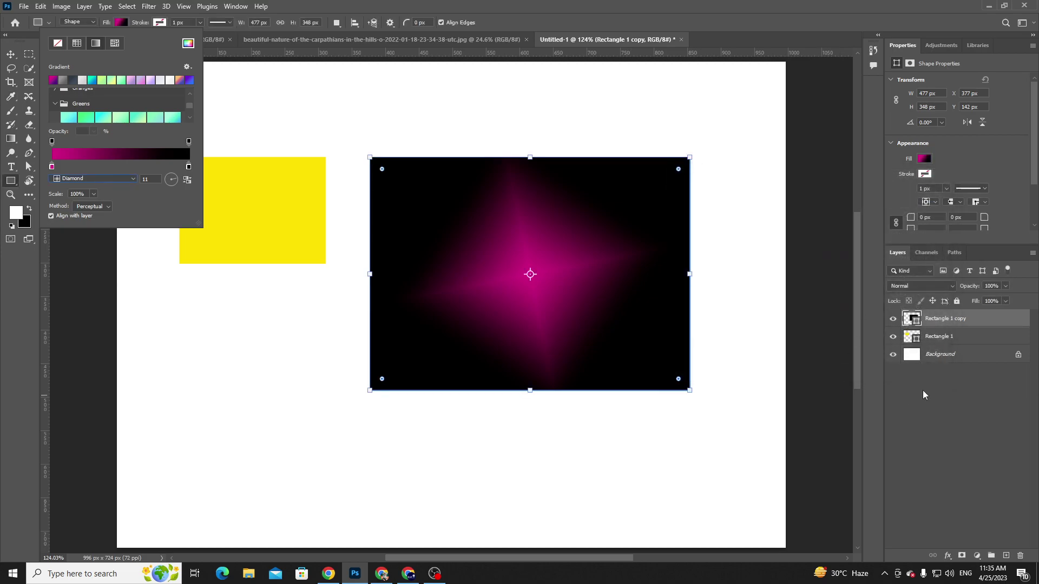
{"action": "left_click", "coordinate": [922, 286]}
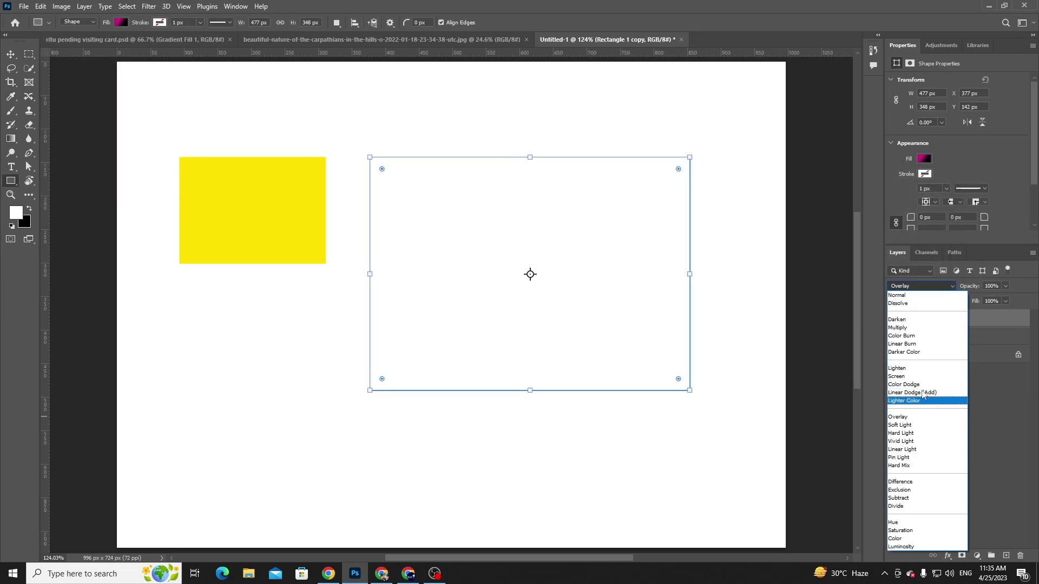
{"action": "left_click", "coordinate": [806, 350]}
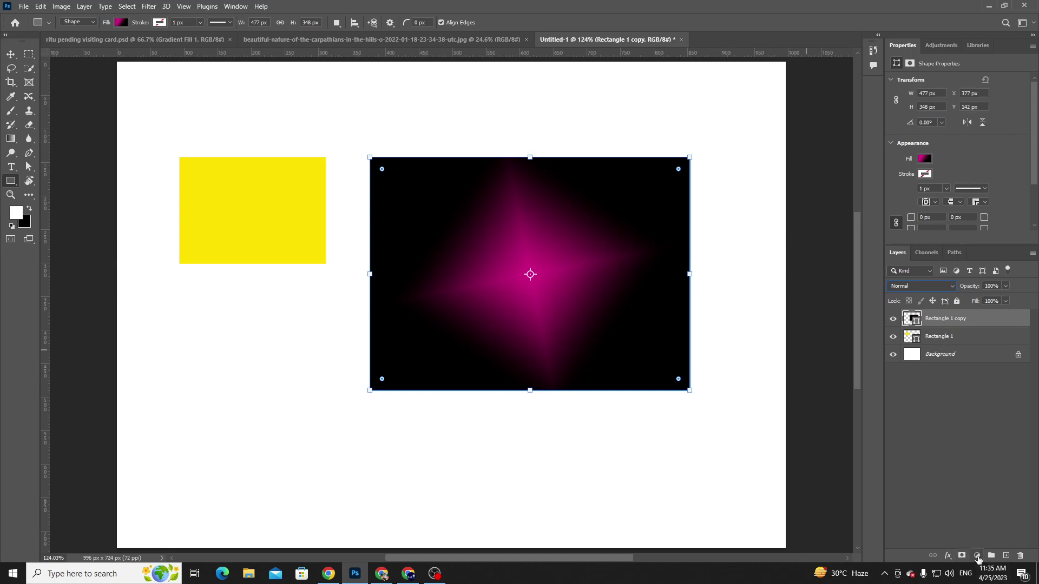
{"action": "left_click", "coordinate": [976, 555]}
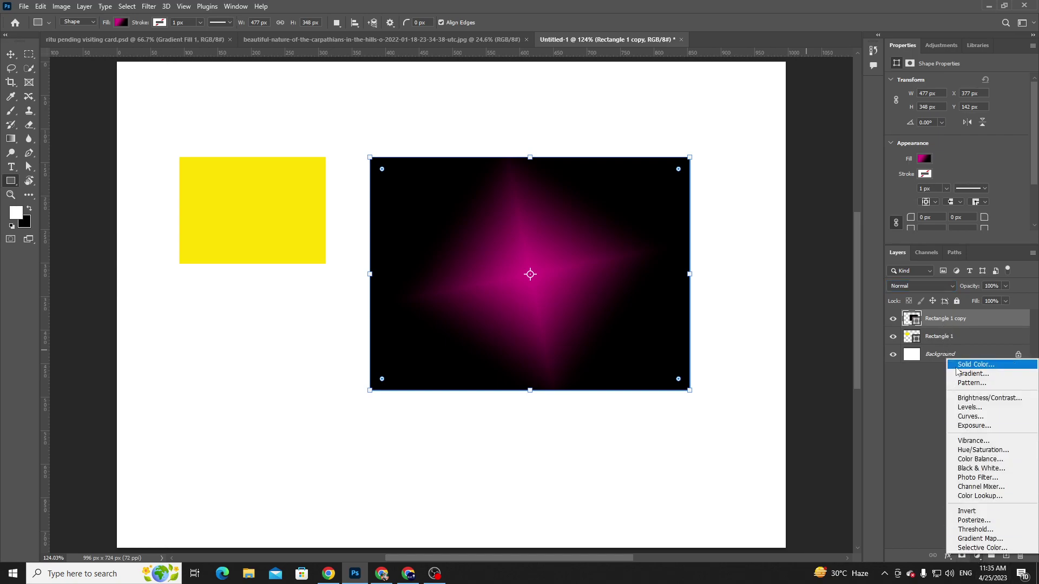
{"action": "left_click", "coordinate": [973, 364]}
{"action": "type", "text": "ff2929"}
{"action": "left_click_drag", "start_coordinate": [755, 210], "coordinate": [644, 318]}
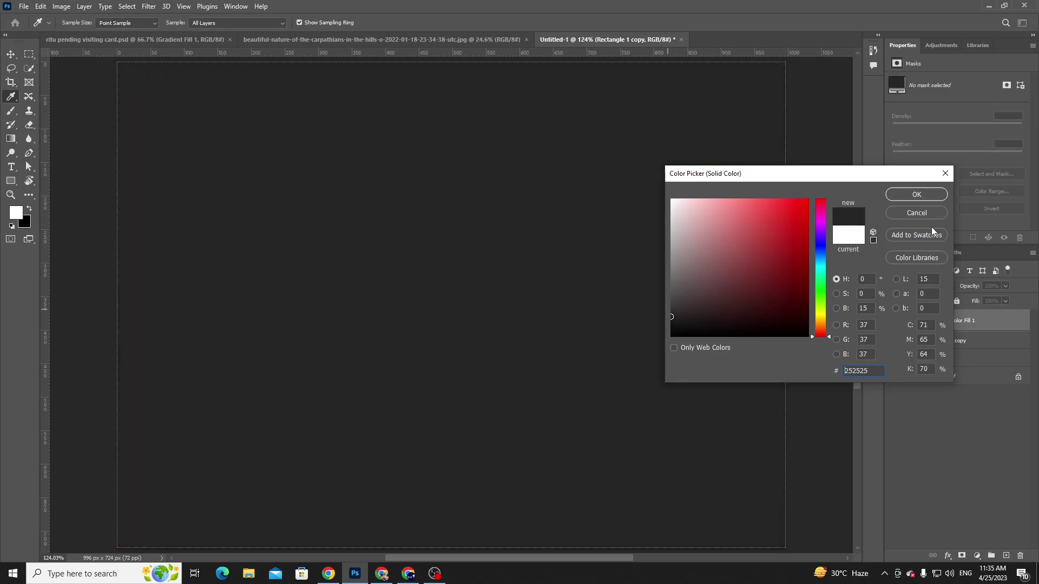
{"action": "left_click", "coordinate": [921, 212]}
- Copy the magenta-and-black rectangle into the landscape photo document and place it in the upper-left part of the sky
{"action": "key", "text": "v"}
{"action": "left_click_drag", "start_coordinate": [551, 253], "coordinate": [543, 354]}
{"action": "key", "text": "ctrl+t"}
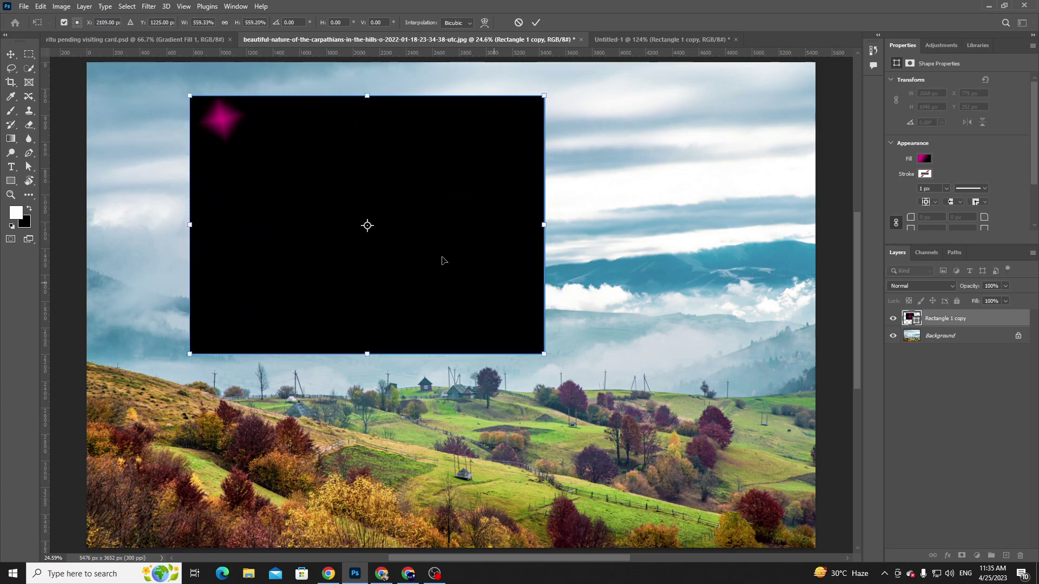
{"action": "key", "text": "ctrl+z"}
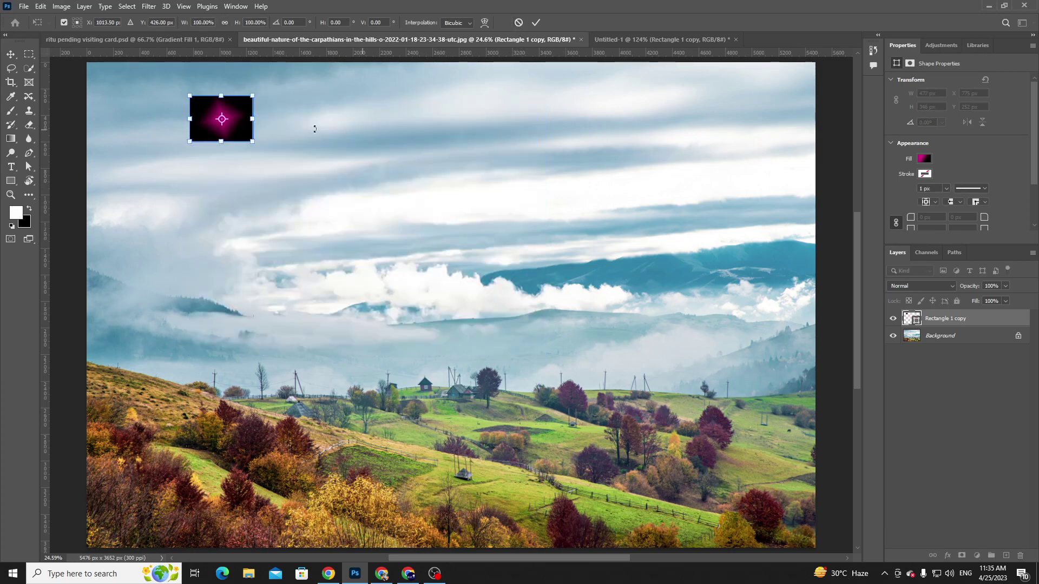
{"action": "left_click", "coordinate": [535, 23]}
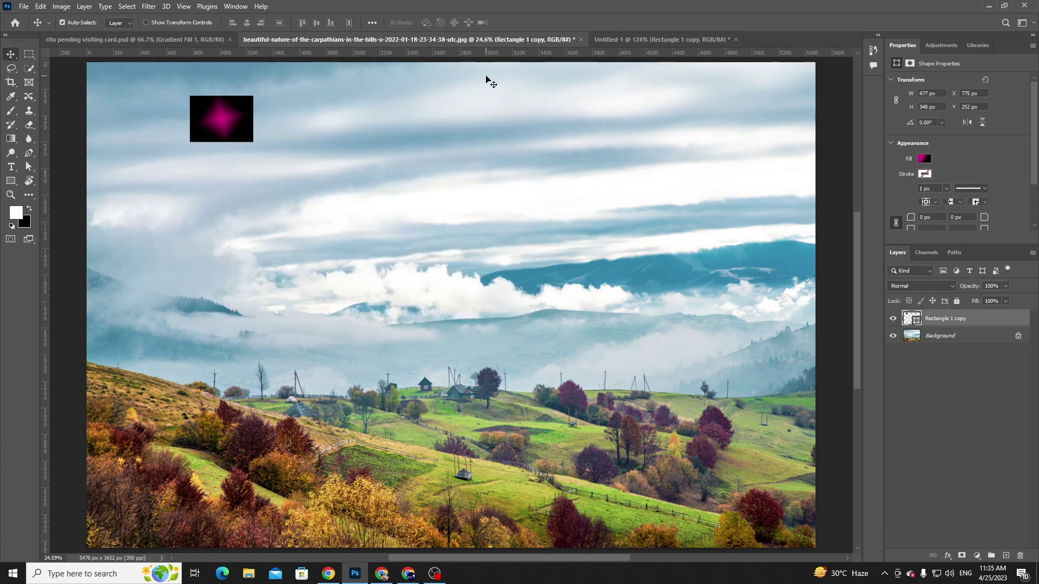
{"action": "left_click_drag", "start_coordinate": [221, 122], "coordinate": [181, 130]}
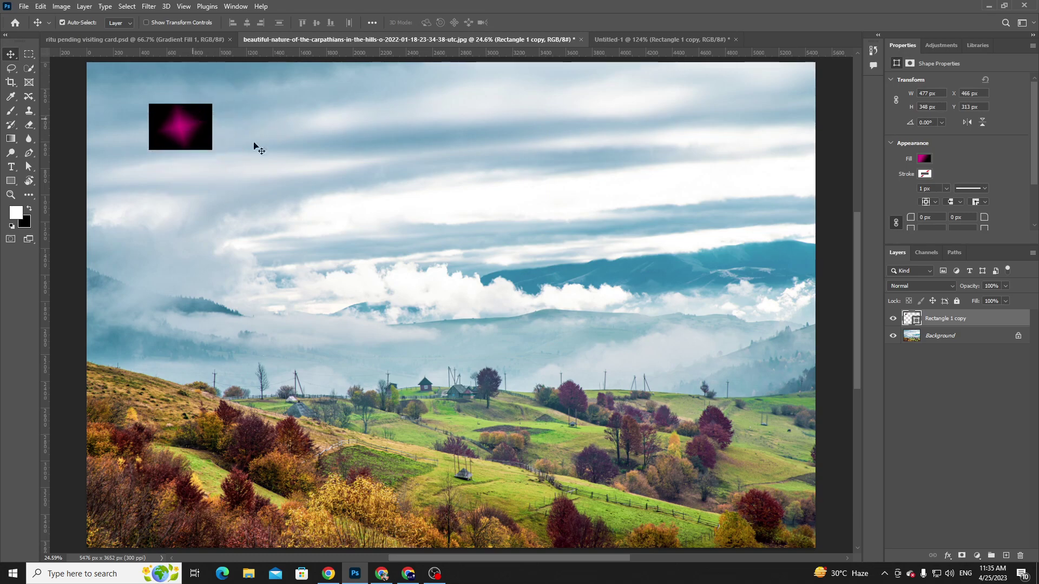
- Rasterize the copied rectangle layer, then enlarge it to about 492% and fit it into the photo's upper-left corner
{"action": "right_click", "coordinate": [968, 319]}
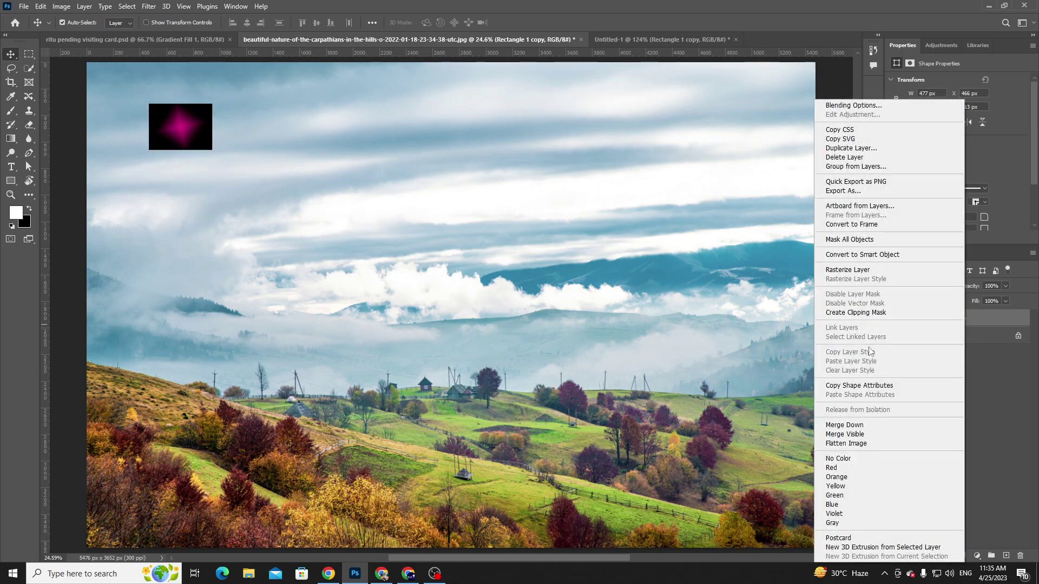
{"action": "left_click", "coordinate": [865, 269]}
{"action": "key", "text": "ctrl+t"}
{"action": "left_click_drag", "start_coordinate": [212, 150], "coordinate": [461, 331]}
{"action": "left_click_drag", "start_coordinate": [292, 232], "coordinate": [226, 189]}
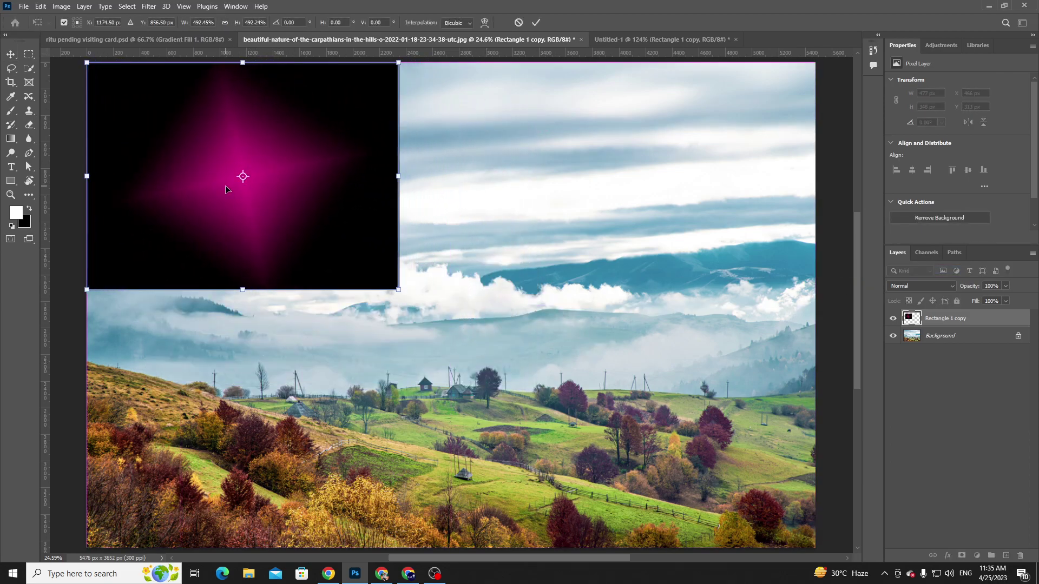
{"action": "left_click", "coordinate": [536, 23]}
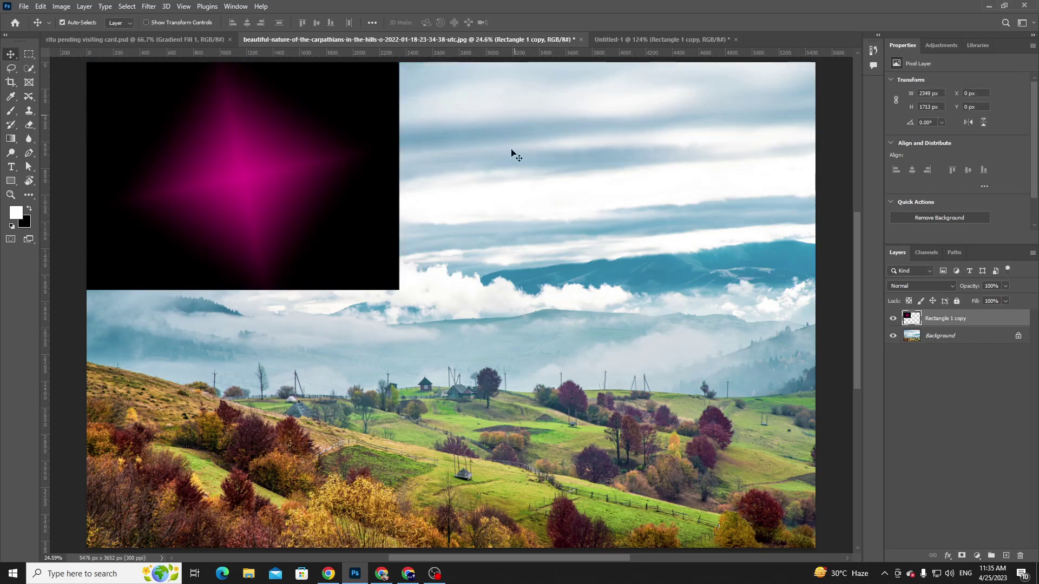
- Set the enlarged rectangle layer's blend mode to Screen and shift the glow slightly left over the clouds
{"action": "left_click", "coordinate": [922, 286]}
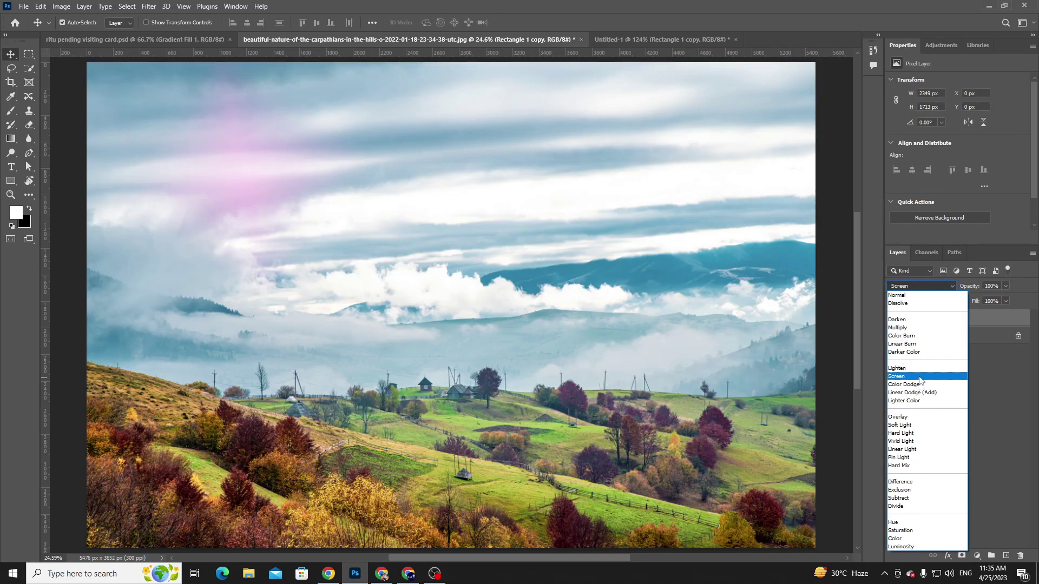
{"action": "left_click", "coordinate": [897, 376]}
{"action": "mouse_move", "coordinate": [238, 131]}
{"action": "left_mouse_down"}
{"action": "mouse_move", "coordinate": [447, 216]}
{"action": "mouse_move", "coordinate": [713, 178]}
{"action": "mouse_move", "coordinate": [746, 99]}
{"action": "mouse_move", "coordinate": [645, 354]}
{"action": "mouse_move", "coordinate": [373, 405]}
{"action": "mouse_move", "coordinate": [120, 73]}
{"action": "mouse_move", "coordinate": [184, 162]}
{"action": "mouse_move", "coordinate": [222, 157]}
{"action": "left_mouse_up"}
- Set the rectangle layer's blend mode to Overlay and align it with the photo's left edge again
{"action": "left_click", "coordinate": [919, 286]}
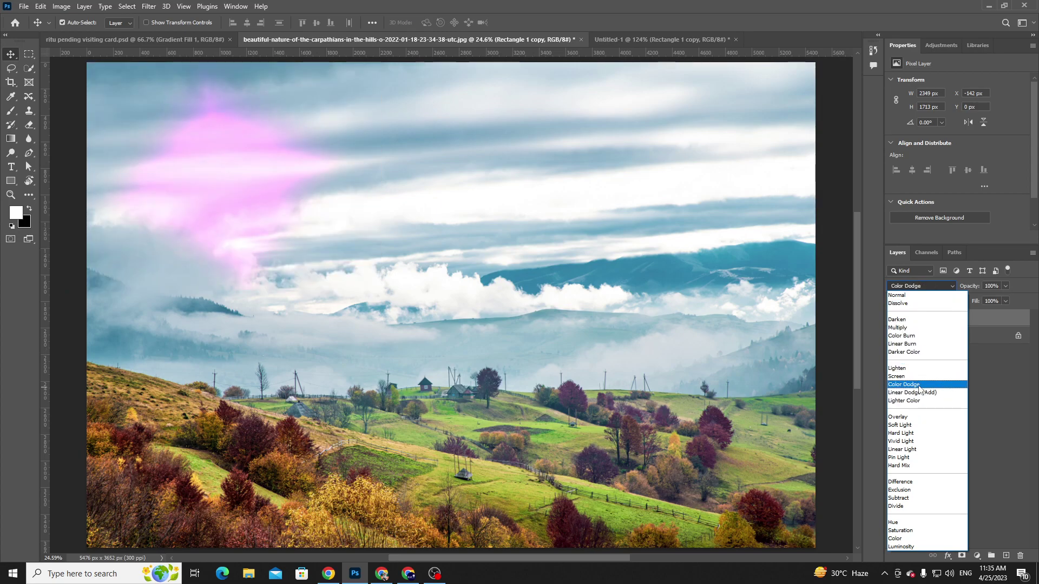
{"action": "left_click", "coordinate": [922, 417]}
{"action": "mouse_move", "coordinate": [277, 188]}
{"action": "left_mouse_down"}
{"action": "mouse_move", "coordinate": [341, 185]}
{"action": "mouse_move", "coordinate": [291, 188]}
{"action": "left_mouse_up"}
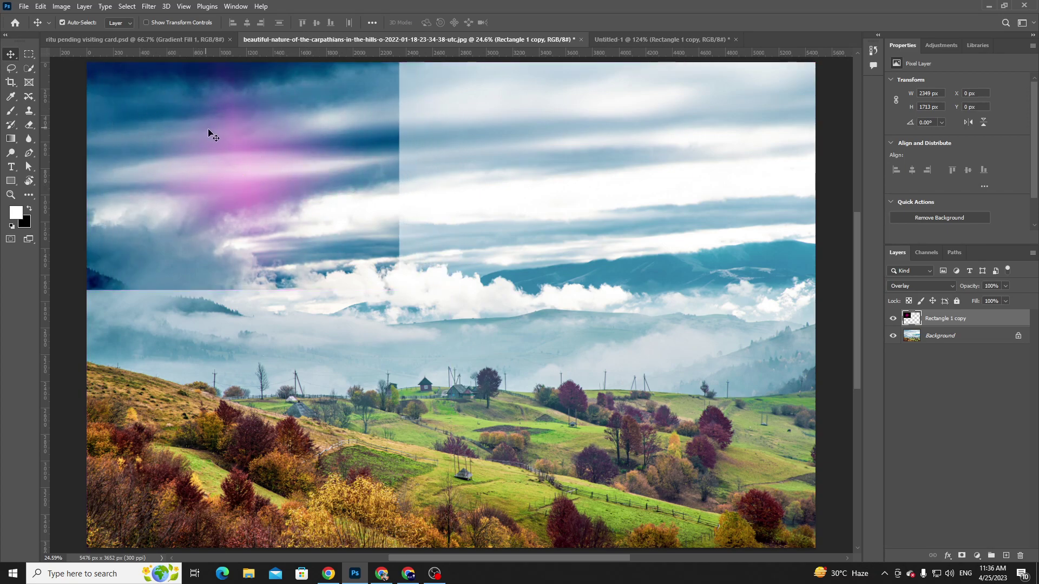
- Switch the rectangle layer's blend mode back to Screen and move the glow right across the sky
{"action": "left_click", "coordinate": [924, 287]}
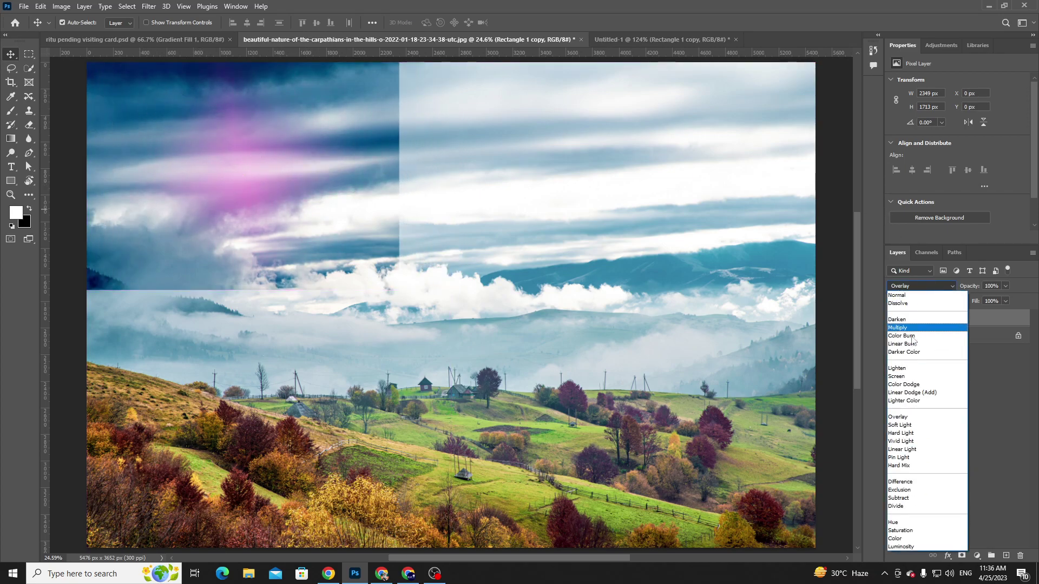
{"action": "left_click", "coordinate": [914, 377]}
{"action": "left_click_drag", "start_coordinate": [218, 126], "coordinate": [476, 132]}
- Undo all rectangle changes in the landscape photo, including its placement, and return to the Untitled-1 document
{"action": "key", "text": "ctrl+z"}
{"action": "key", "text": "ctrl+z"}
{"action": "key", "text": "ctrl+z"}
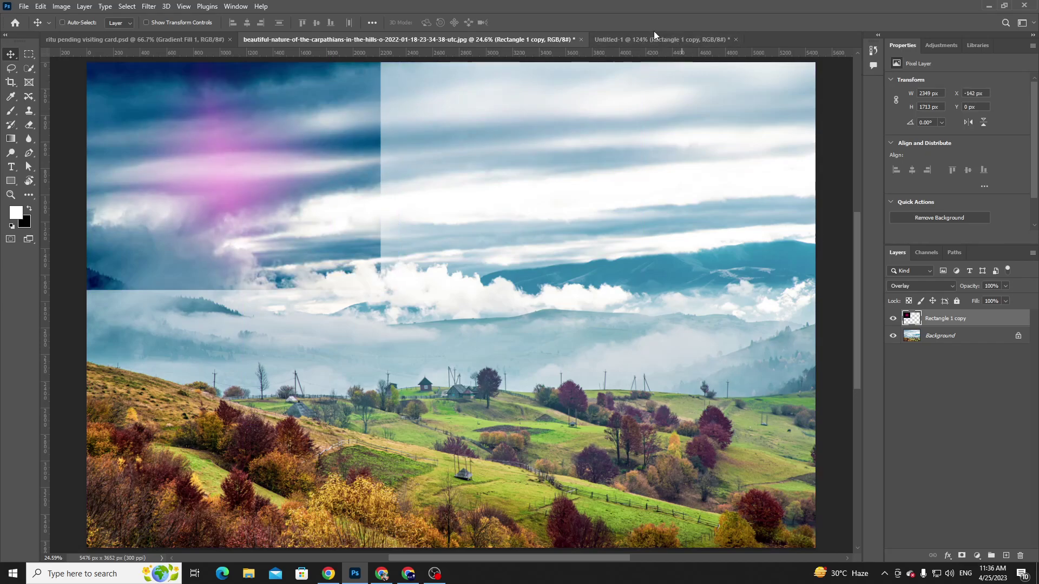
{"action": "key", "text": "ctrl+z"}
{"action": "key", "text": "ctrl+z"}
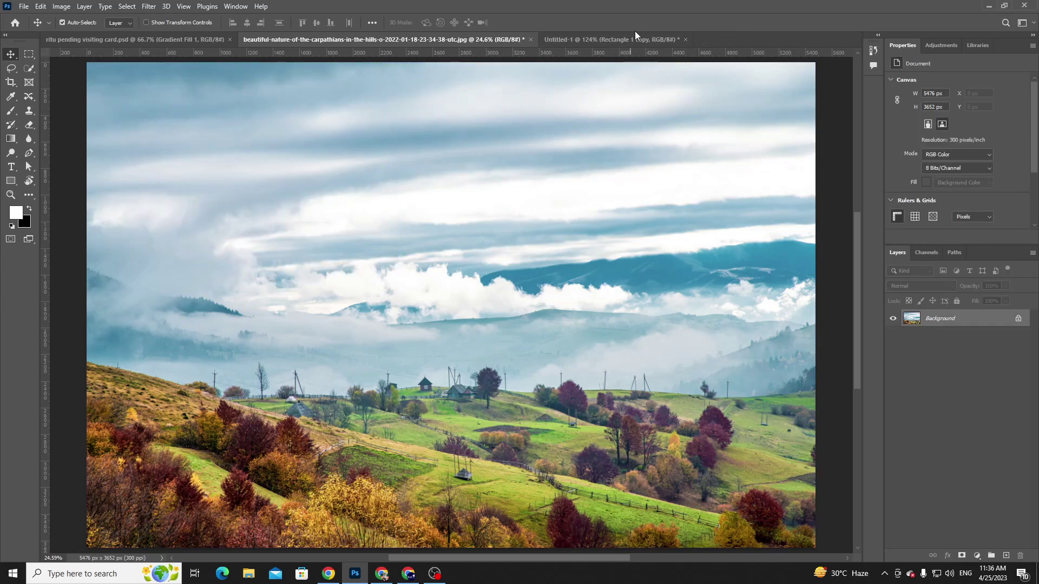
{"action": "left_click", "coordinate": [634, 37]}
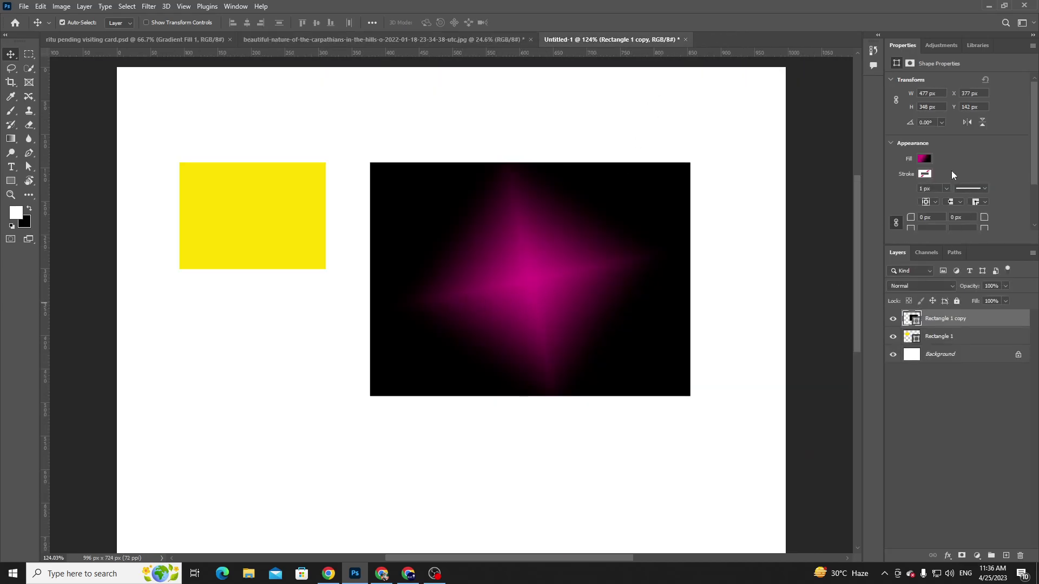
- Fill the large rectangle with the purple-to-blue gradient preset and recolor its end stop to vivid blue 0059ff
{"action": "left_click", "coordinate": [914, 143]}
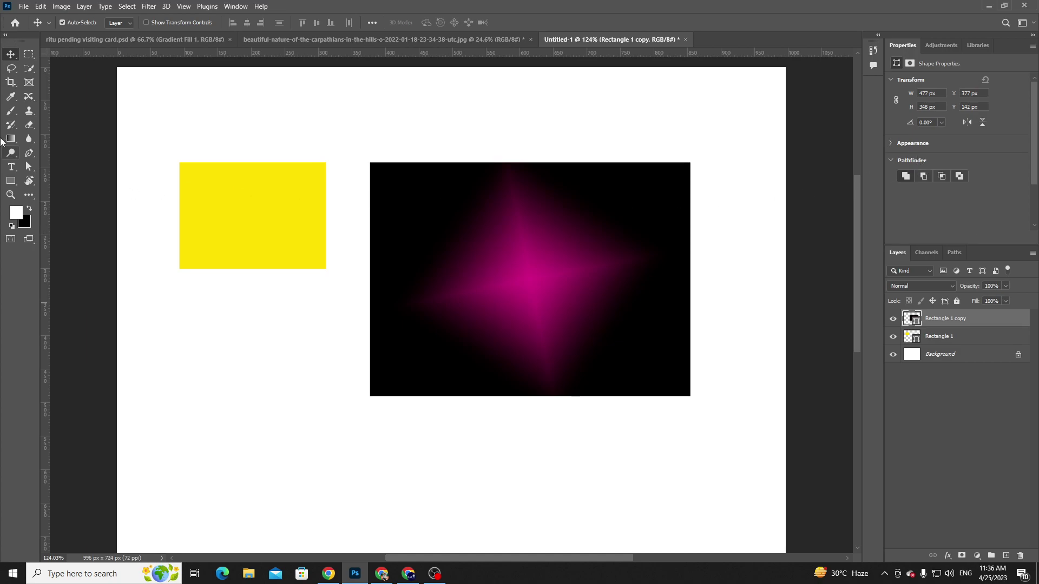
{"action": "left_click", "coordinate": [11, 181]}
{"action": "left_click", "coordinate": [122, 22]}
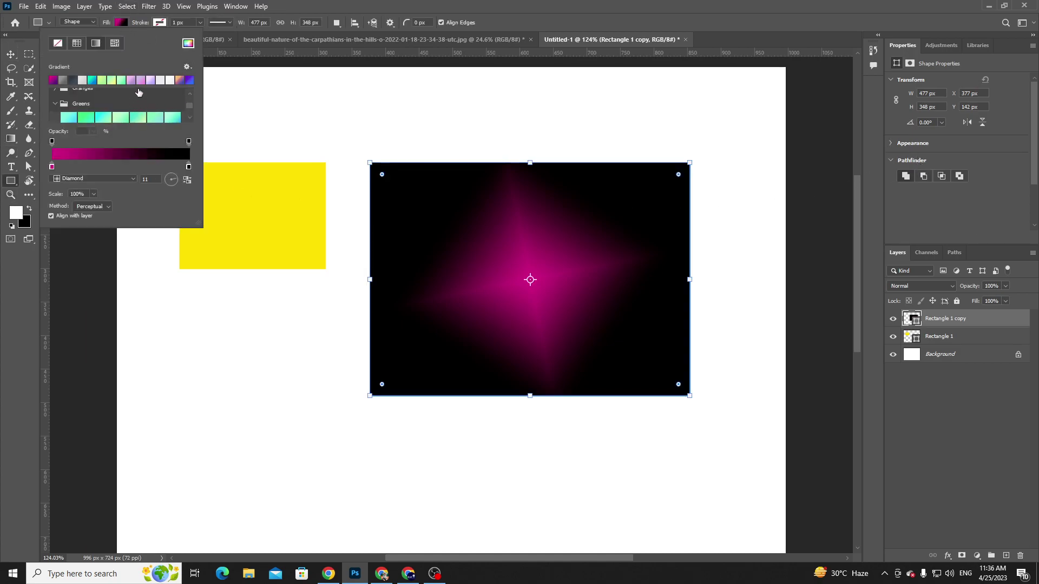
{"action": "left_click", "coordinate": [191, 80]}
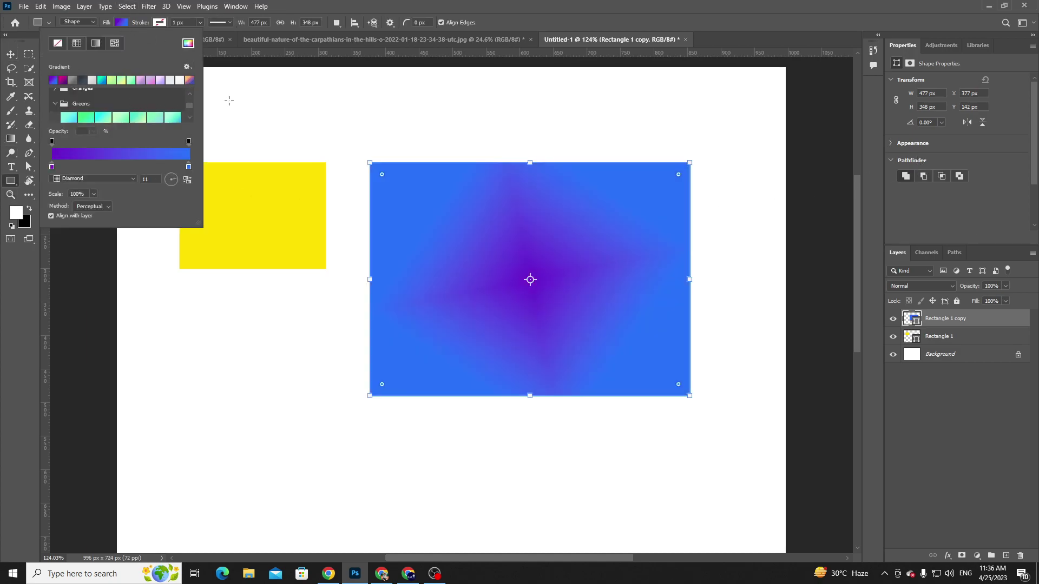
{"action": "double_click", "coordinate": [189, 168]}
{"action": "mouse_move", "coordinate": [725, 252]}
{"action": "left_mouse_down"}
{"action": "mouse_move", "coordinate": [737, 251]}
{"action": "mouse_move", "coordinate": [660, 216]}
{"action": "mouse_move", "coordinate": [876, 200]}
{"action": "left_mouse_up"}
{"action": "left_click", "coordinate": [53, 167]}
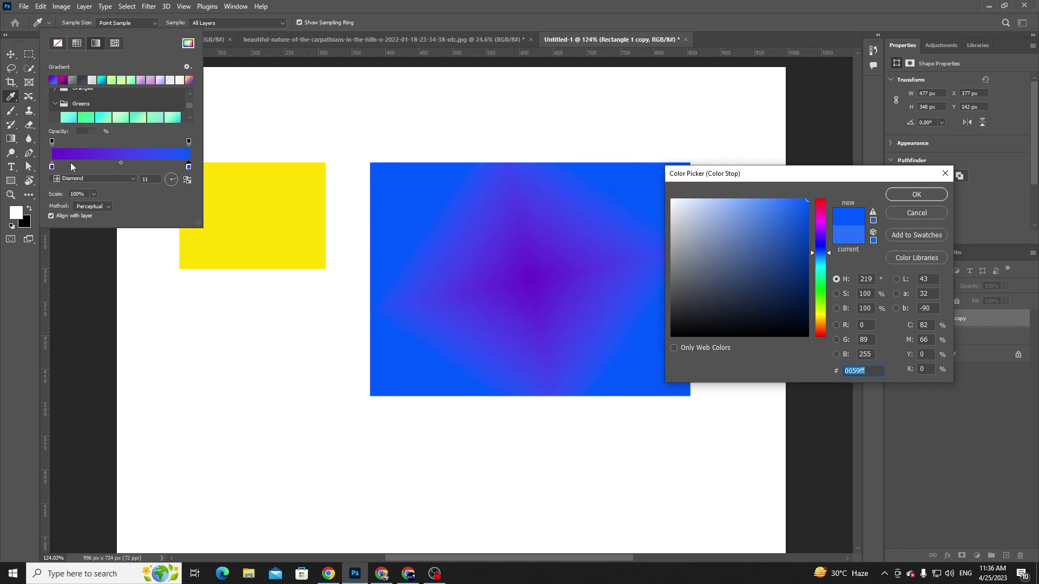
{"action": "left_click", "coordinate": [920, 196]}
- Rearrange the gradient's color stops so the large rectangle's fill runs from white to blue without purple
{"action": "left_click_drag", "start_coordinate": [166, 167], "coordinate": [194, 170]}
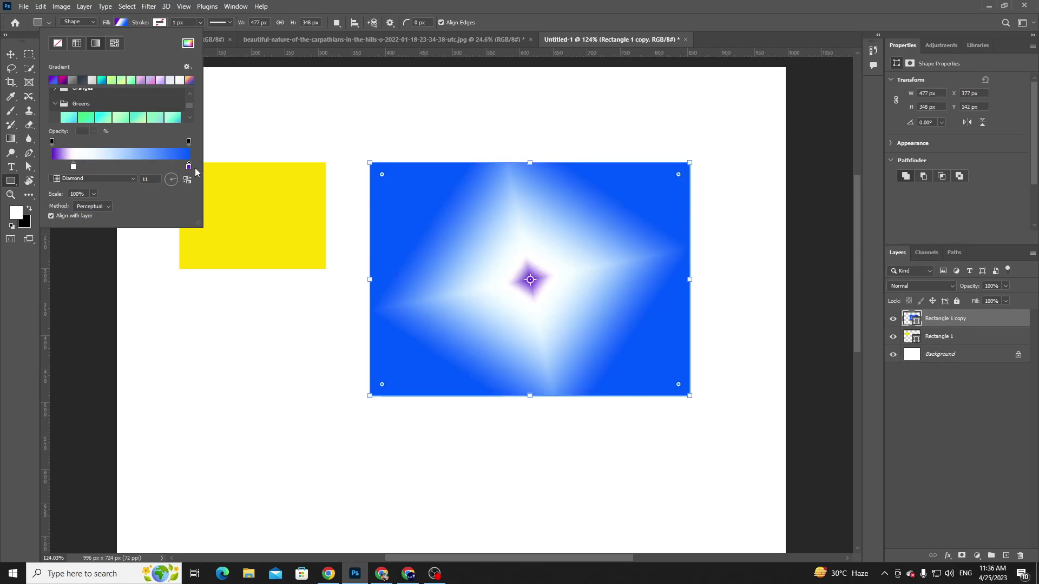
{"action": "left_click_drag", "start_coordinate": [73, 167], "coordinate": [51, 168]}
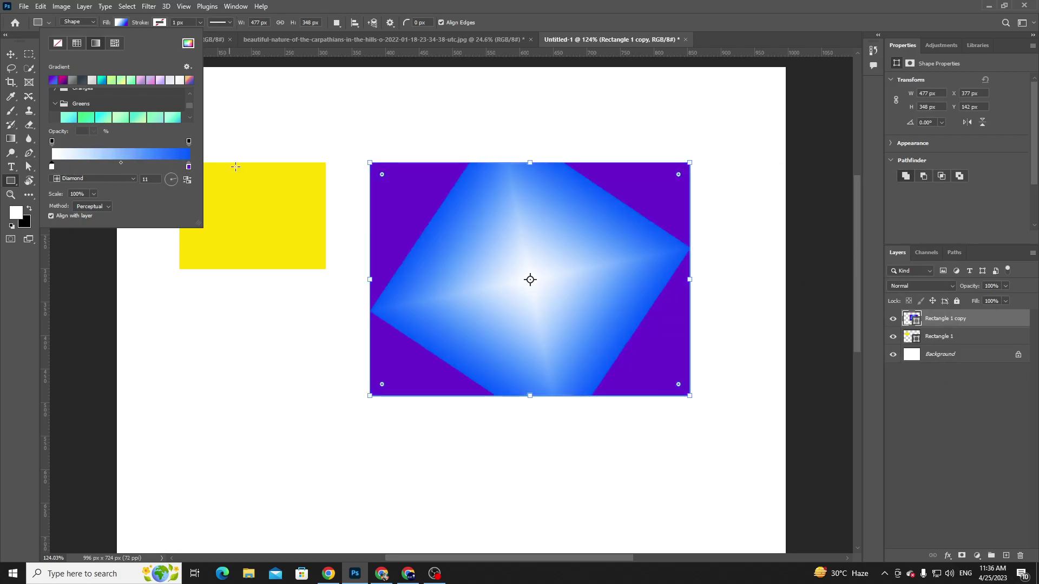
{"action": "left_click", "coordinate": [189, 171]}
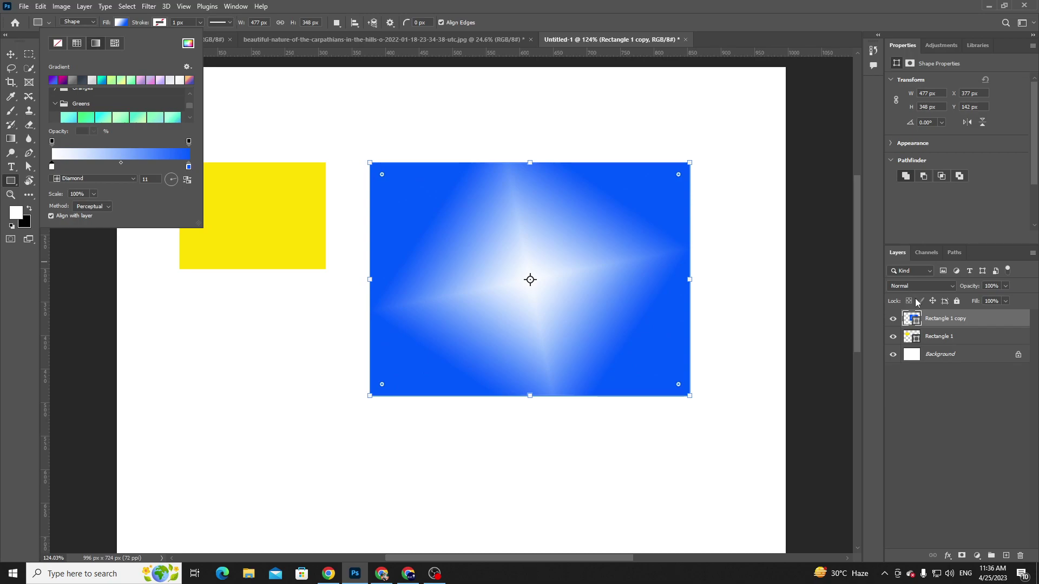
- Recolor the gradient's start stop to pure red, ff0000
{"action": "double_click", "coordinate": [52, 166]}
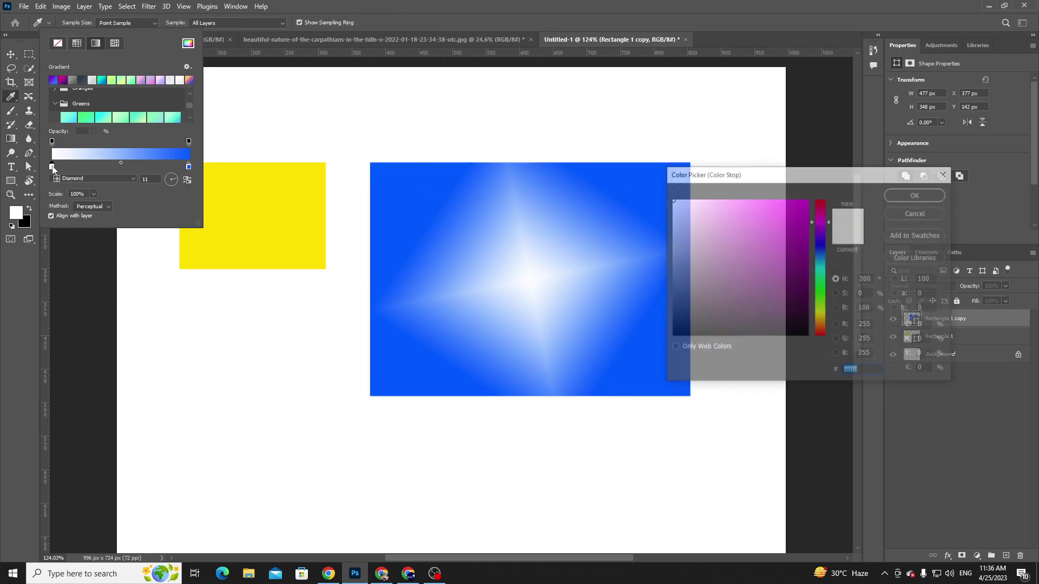
{"action": "left_click", "coordinate": [823, 321]}
{"action": "left_click_drag", "start_coordinate": [824, 325], "coordinate": [825, 337]}
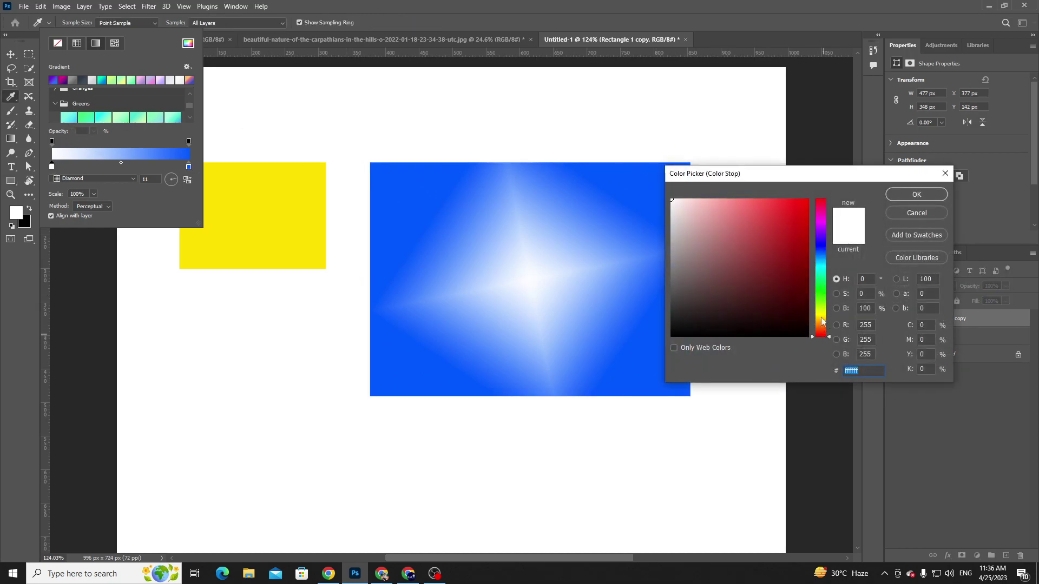
{"action": "left_click", "coordinate": [810, 202]}
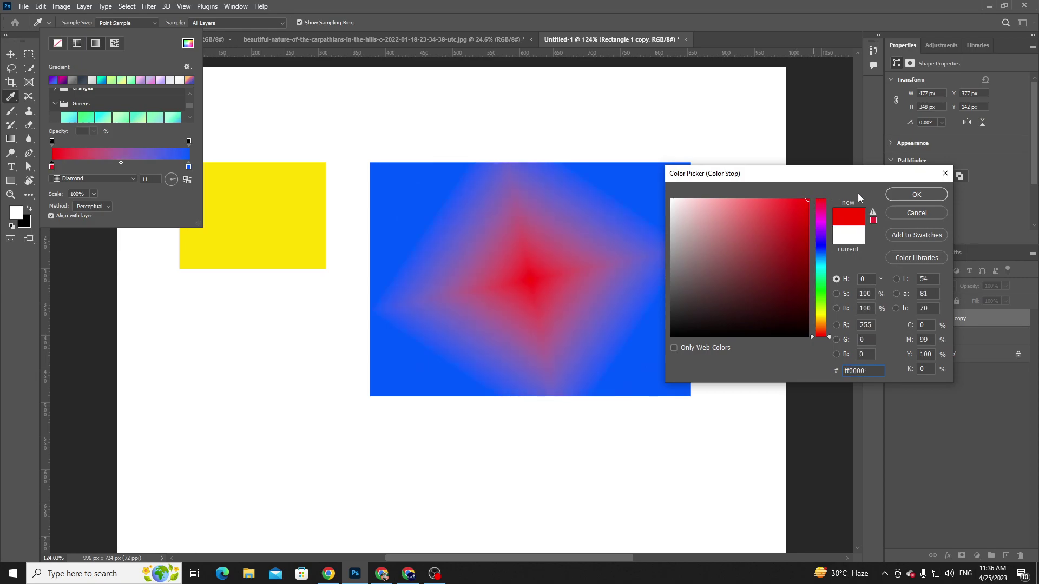
{"action": "left_click", "coordinate": [917, 194]}
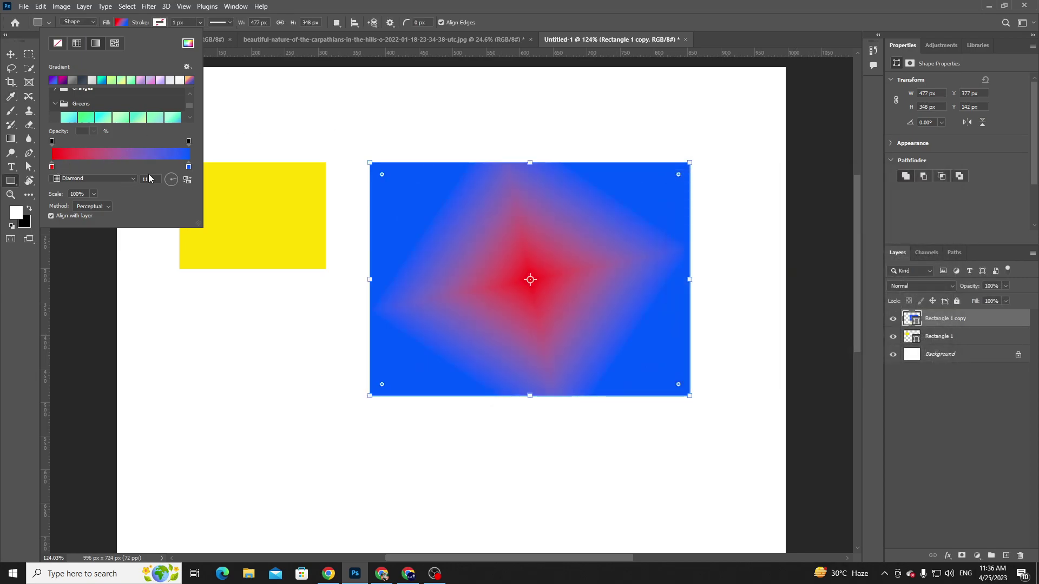
- Recolor the gradient's end stop to black
{"action": "double_click", "coordinate": [189, 167]}
{"action": "left_click_drag", "start_coordinate": [683, 206], "coordinate": [631, 356]}
{"action": "left_click", "coordinate": [901, 194]}
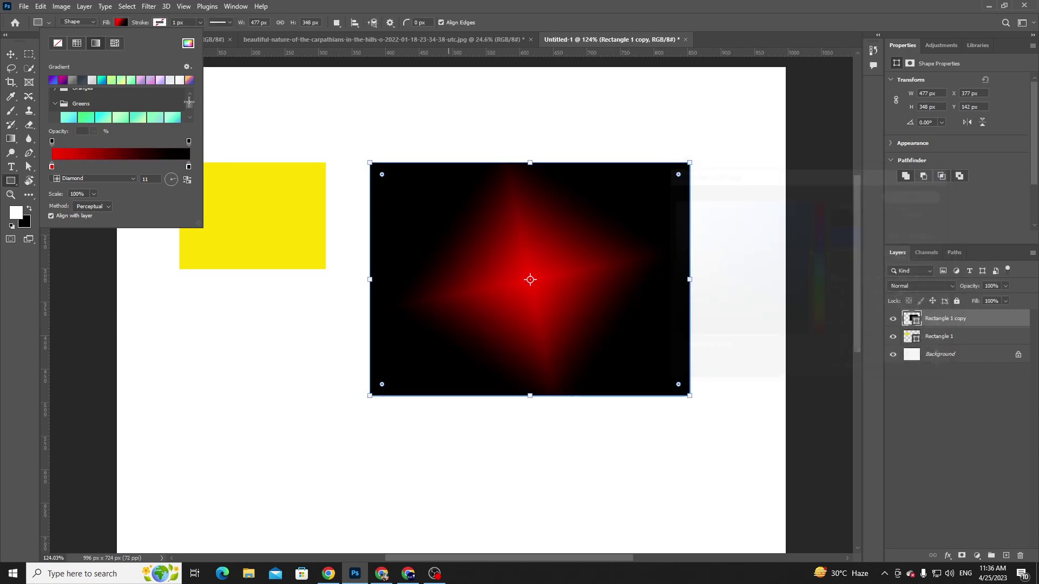
- Add a darker red middle stop to the gradient in the Gradient Editor and place it at location 43
{"action": "left_click", "coordinate": [68, 157]}
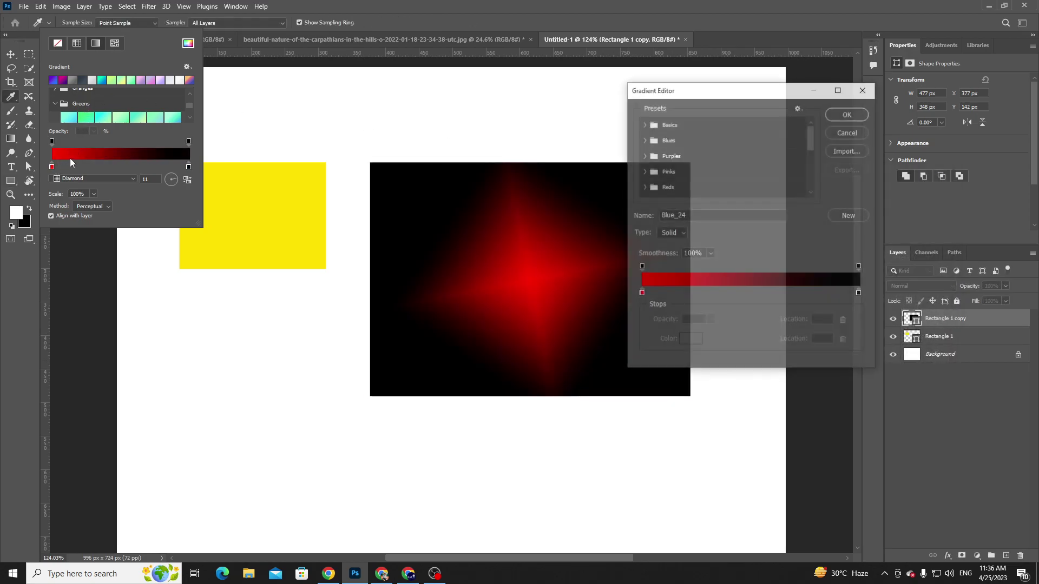
{"action": "left_click", "coordinate": [676, 290]}
{"action": "double_click", "coordinate": [677, 293]}
{"action": "left_click", "coordinate": [803, 209]}
{"action": "mouse_move", "coordinate": [803, 209]}
{"action": "left_mouse_down"}
{"action": "mouse_move", "coordinate": [806, 268]}
{"action": "mouse_move", "coordinate": [790, 247]}
{"action": "mouse_move", "coordinate": [795, 226]}
{"action": "left_mouse_up"}
{"action": "left_click", "coordinate": [888, 198]}
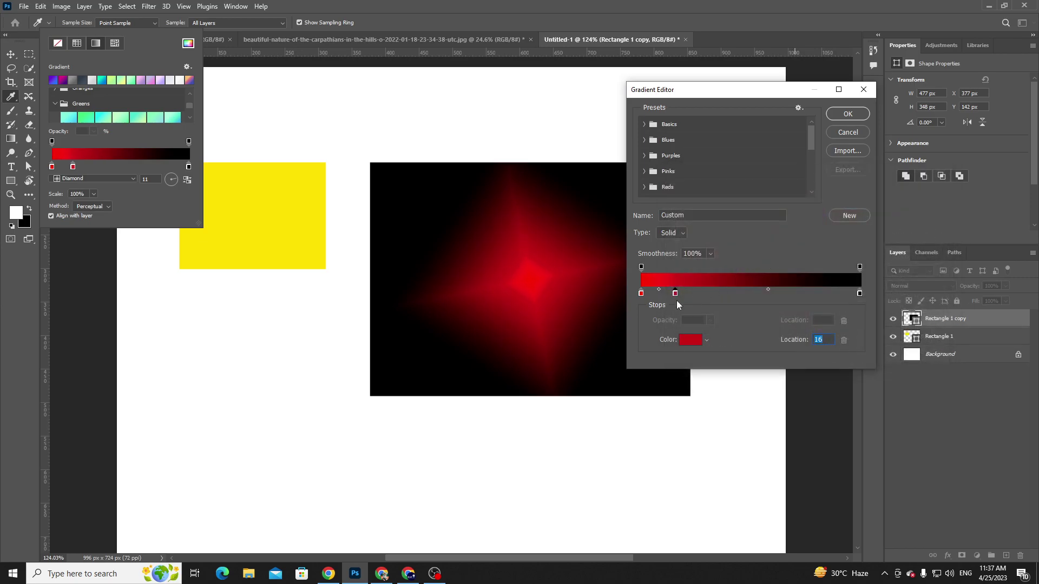
{"action": "left_click_drag", "start_coordinate": [677, 293], "coordinate": [734, 286]}
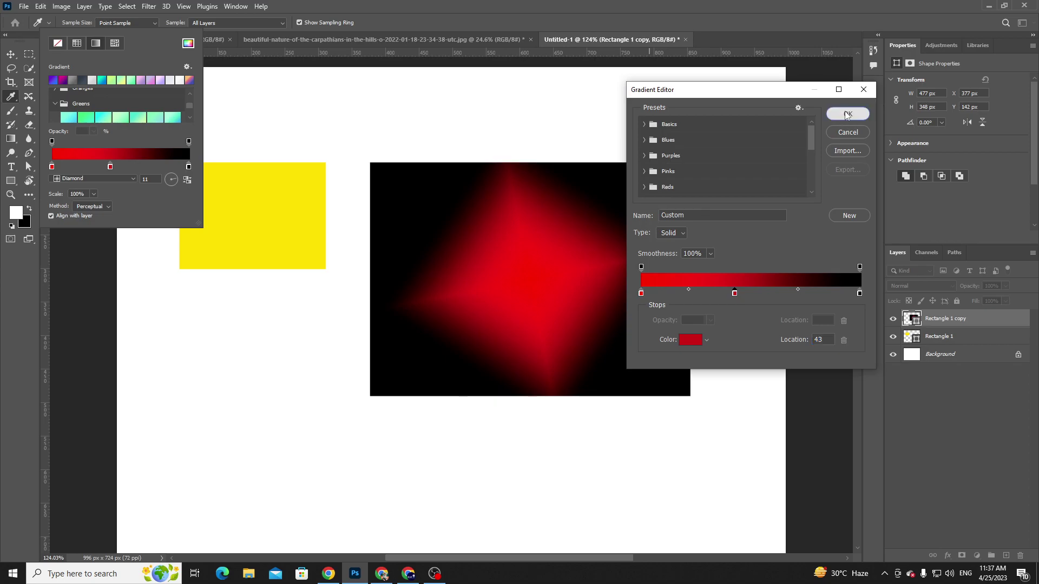
{"action": "left_click", "coordinate": [847, 114]}
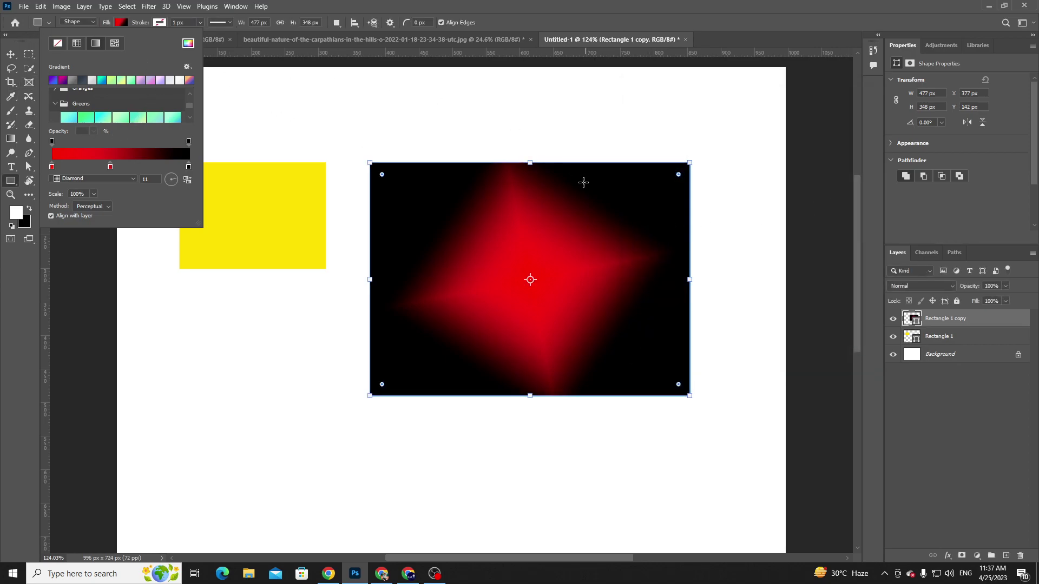
- Copy the red-and-black gradient rectangle into the landscape photo's sky and try to scale it with Free Transform
{"action": "left_click", "coordinate": [11, 55]}
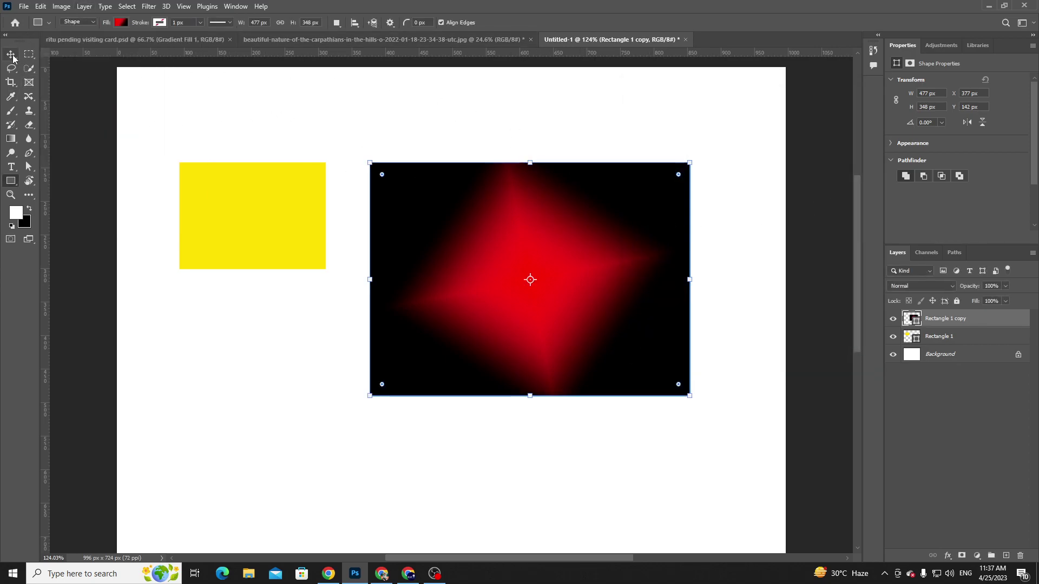
{"action": "left_click_drag", "start_coordinate": [647, 250], "coordinate": [266, 199]}
{"action": "key", "text": "ctrl+minus"}
{"action": "key", "text": "ctrl+t"}
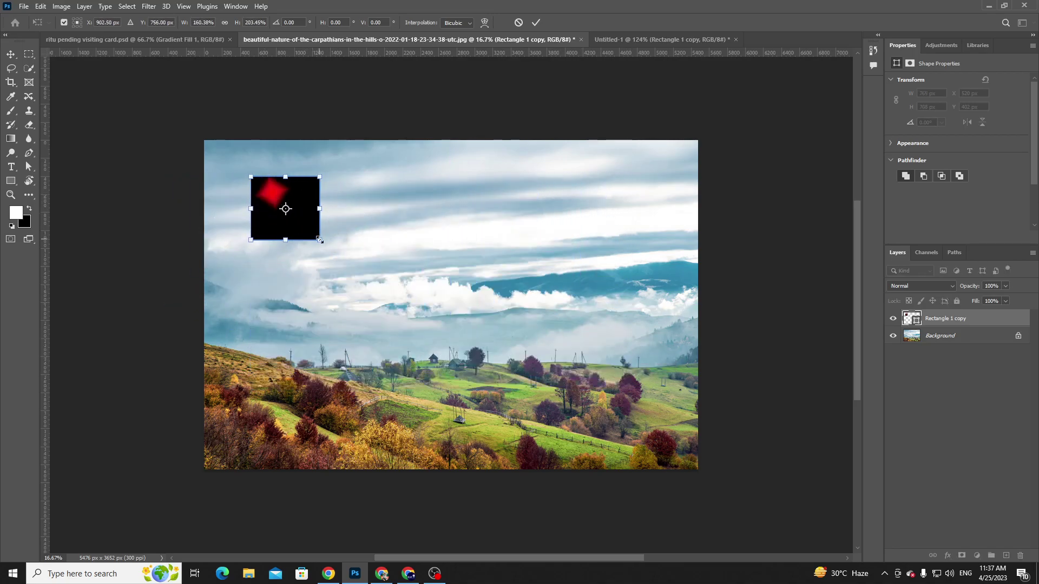
{"action": "mouse_move", "coordinate": [320, 240]}
{"action": "left_mouse_down"}
{"action": "mouse_move", "coordinate": [448, 297]}
{"action": "mouse_move", "coordinate": [583, 304]}
{"action": "mouse_move", "coordinate": [313, 342]}
{"action": "mouse_move", "coordinate": [310, 157]}
{"action": "mouse_move", "coordinate": [383, 262]}
{"action": "mouse_move", "coordinate": [255, 186]}
{"action": "mouse_move", "coordinate": [319, 240]}
{"action": "left_mouse_up"}
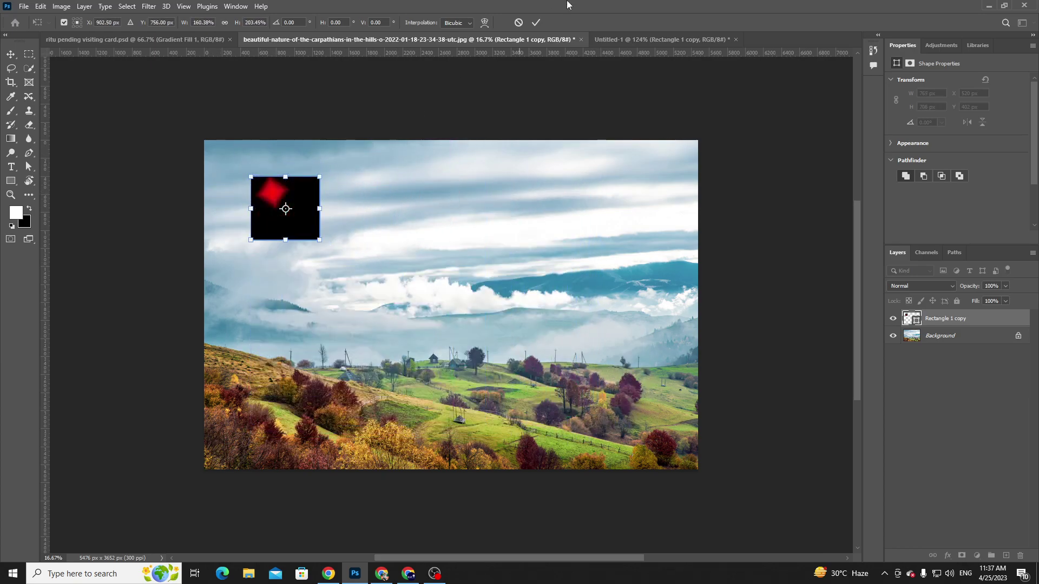
{"action": "left_click", "coordinate": [537, 22]}
- Rasterize the copied rectangle layer, enlarge it to about 1904 × 1424 px and align it with the photo's upper-left corner
{"action": "right_click", "coordinate": [972, 320]}
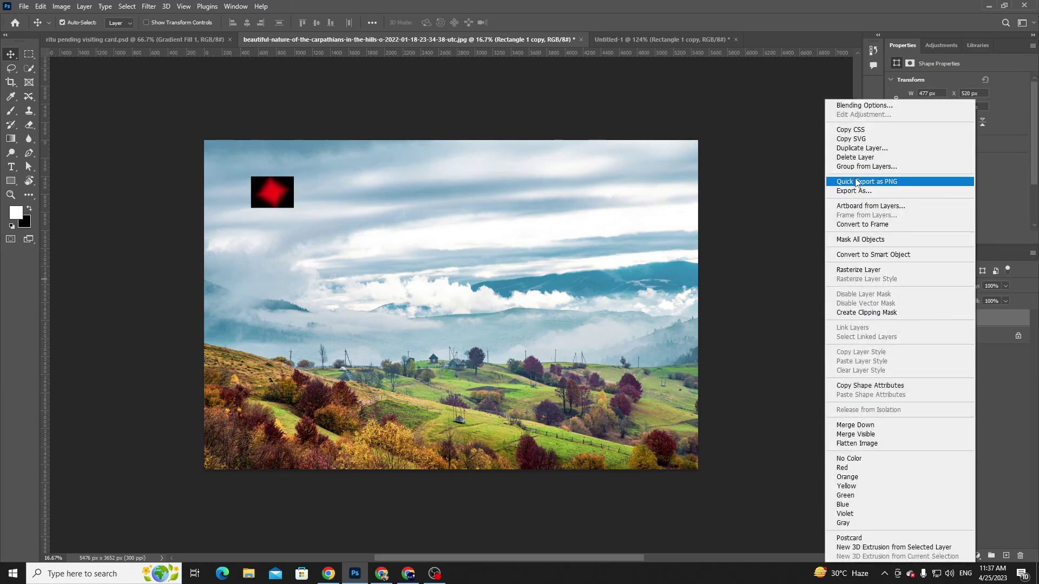
{"action": "left_click", "coordinate": [844, 269]}
{"action": "key", "text": "ctrl+t"}
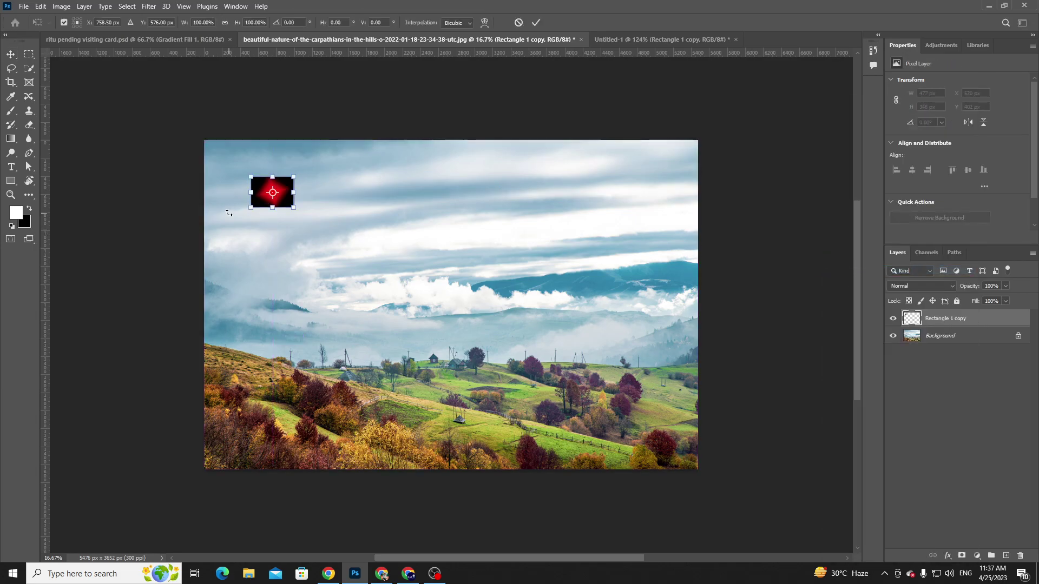
{"action": "left_click_drag", "start_coordinate": [294, 204], "coordinate": [421, 303]}
{"action": "left_click_drag", "start_coordinate": [387, 261], "coordinate": [340, 225]}
{"action": "left_click", "coordinate": [536, 22]}
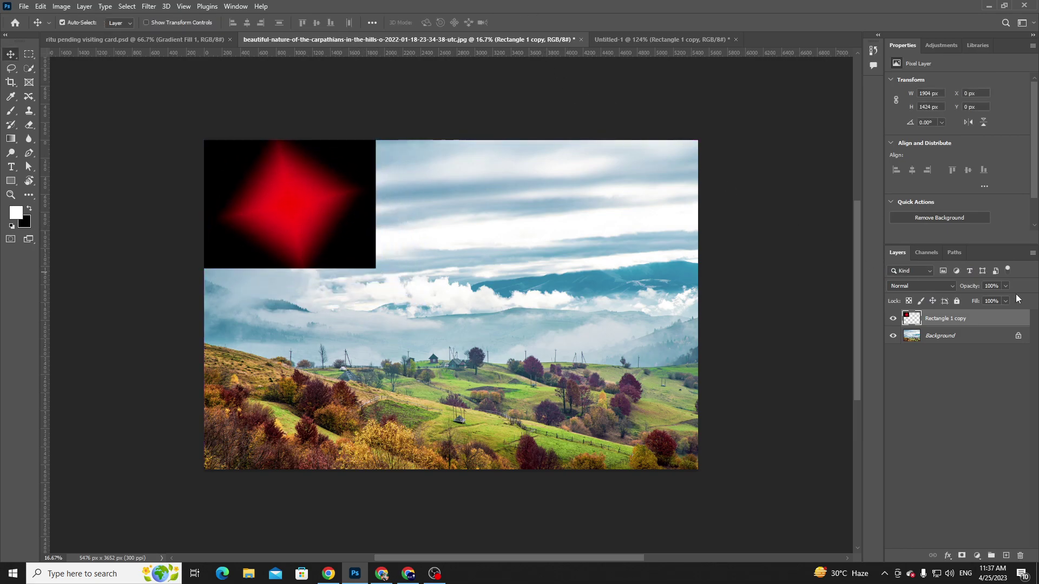
- Set the rectangle layer's blend mode to Screen and shift the red glow slightly left and down
{"action": "left_click", "coordinate": [930, 286]}
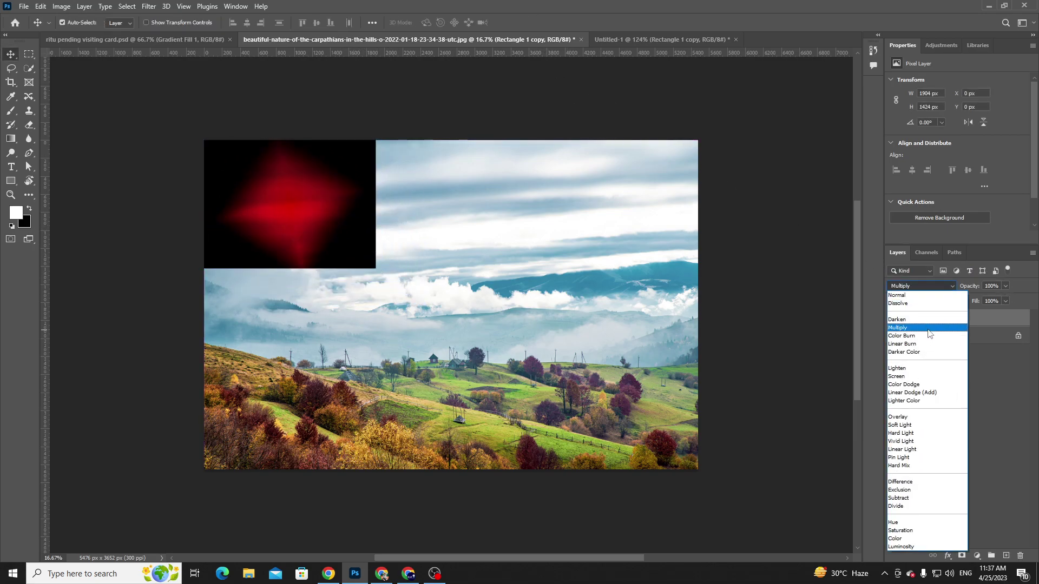
{"action": "left_click", "coordinate": [935, 378]}
{"action": "mouse_move", "coordinate": [318, 199]}
{"action": "left_mouse_down"}
{"action": "mouse_move", "coordinate": [284, 195]}
{"action": "mouse_move", "coordinate": [307, 212]}
{"action": "left_mouse_up"}
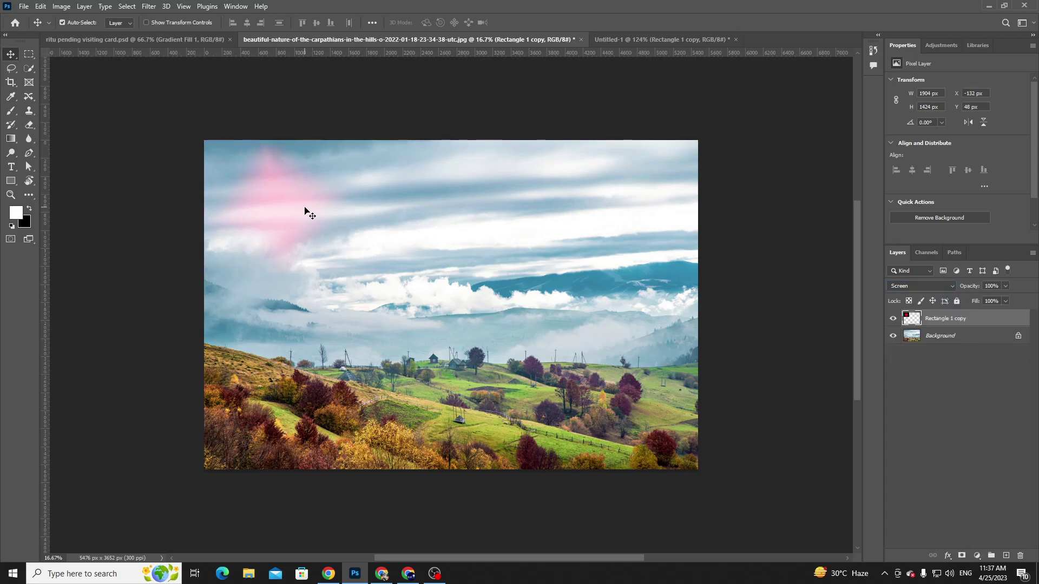
- Add a Brightness/Contrast adjustment layer above the Background with brightness about -87 and contrast 0
{"action": "left_click", "coordinate": [936, 338]}
{"action": "left_click", "coordinate": [977, 554]}
{"action": "left_click", "coordinate": [987, 397]}
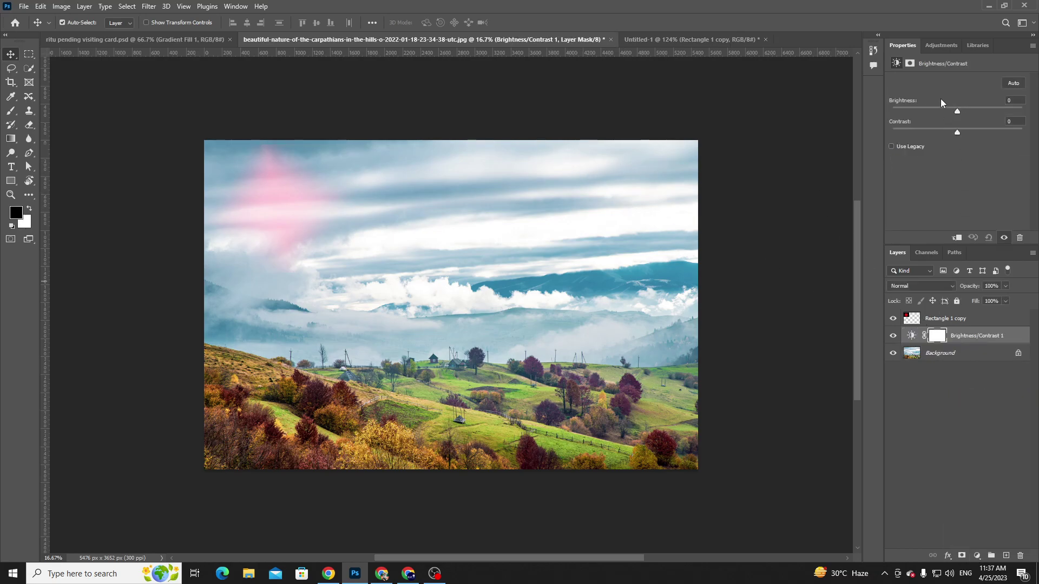
{"action": "left_click_drag", "start_coordinate": [955, 110], "coordinate": [937, 130]}
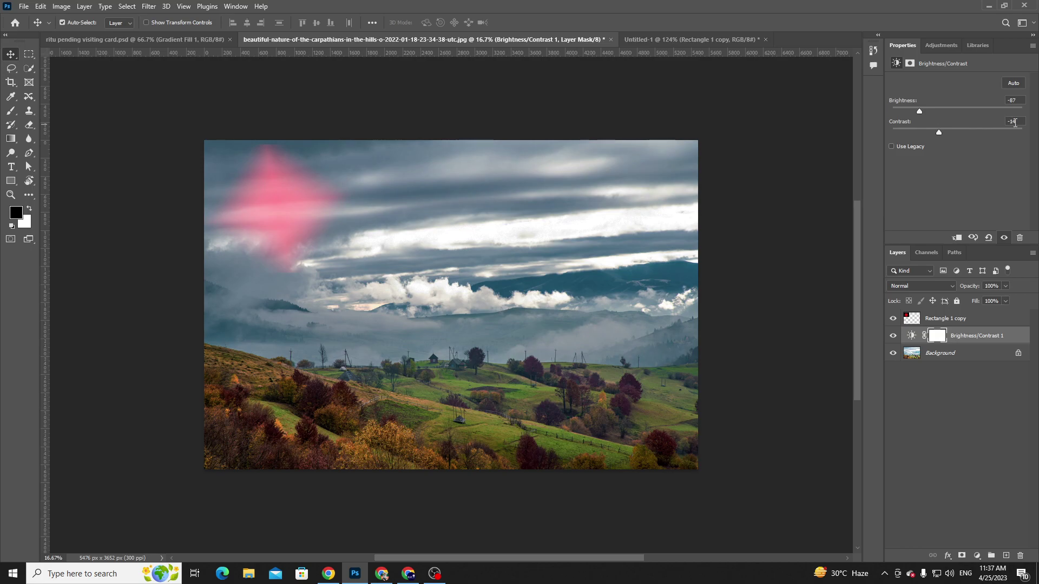
{"action": "type", "text": "0"}
- Try the red glow at several positions in the photo's upper-left sky and delete its layer
{"action": "left_click_drag", "start_coordinate": [323, 198], "coordinate": [280, 167]}
{"action": "key", "text": "x"}
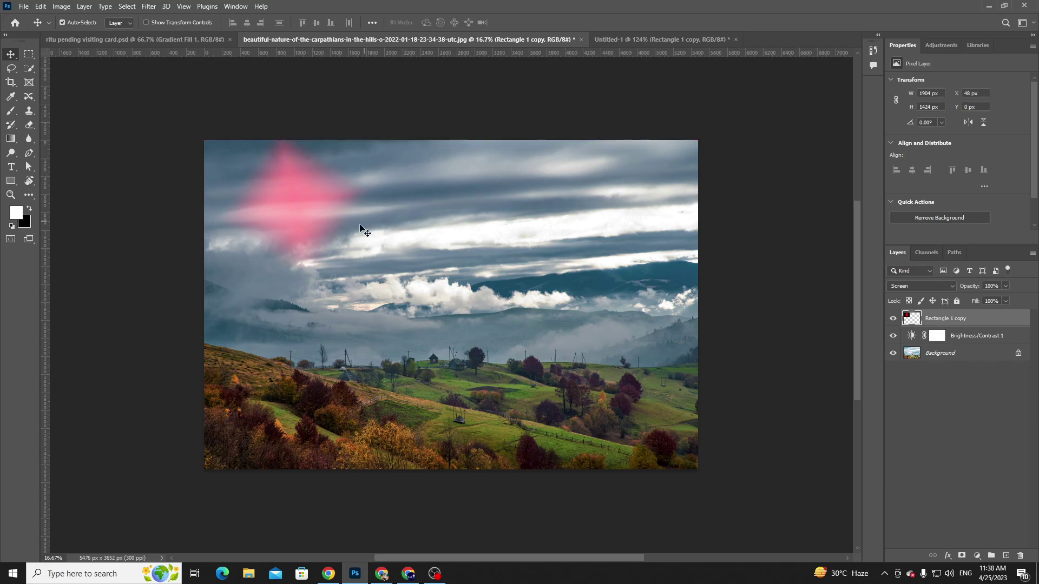
{"action": "key", "text": "x"}
{"action": "left_click_drag", "start_coordinate": [324, 259], "coordinate": [301, 255]}
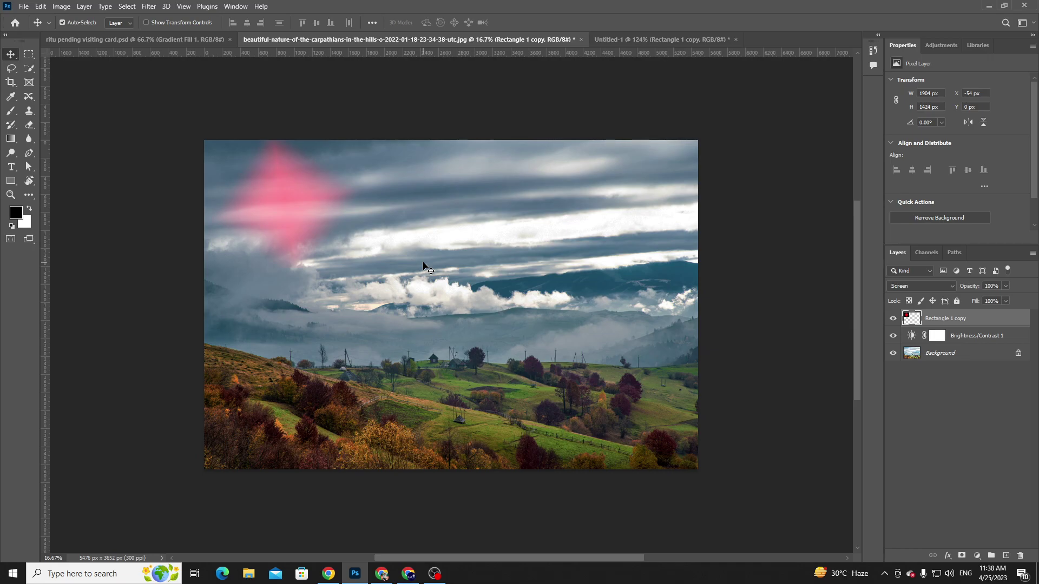
{"action": "mouse_move", "coordinate": [304, 200]}
{"action": "left_mouse_down"}
{"action": "mouse_move", "coordinate": [325, 213]}
{"action": "mouse_move", "coordinate": [286, 194]}
{"action": "left_mouse_up"}
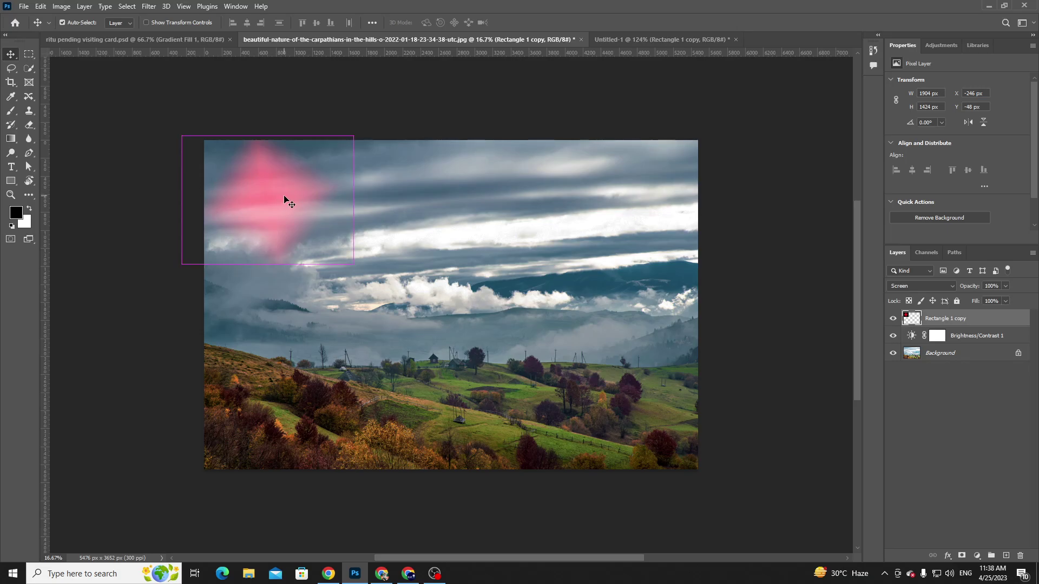
{"action": "key", "text": "Delete"}
- Return to the Untitled-1 document and change the large rectangle's gradient style to Linear
{"action": "left_click", "coordinate": [656, 39]}
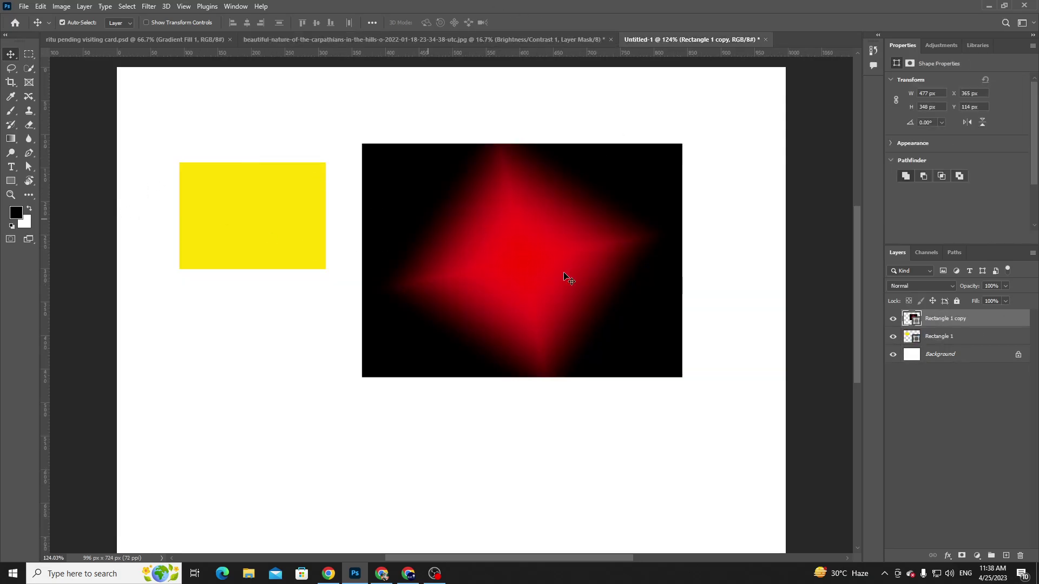
{"action": "key", "text": "u"}
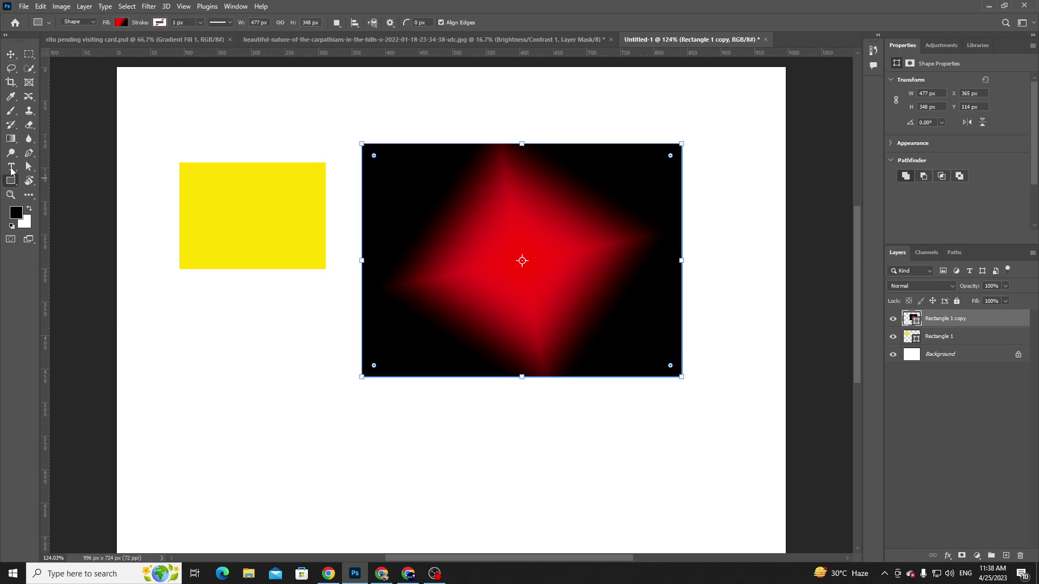
{"action": "left_click", "coordinate": [121, 22]}
{"action": "left_click", "coordinate": [93, 181]}
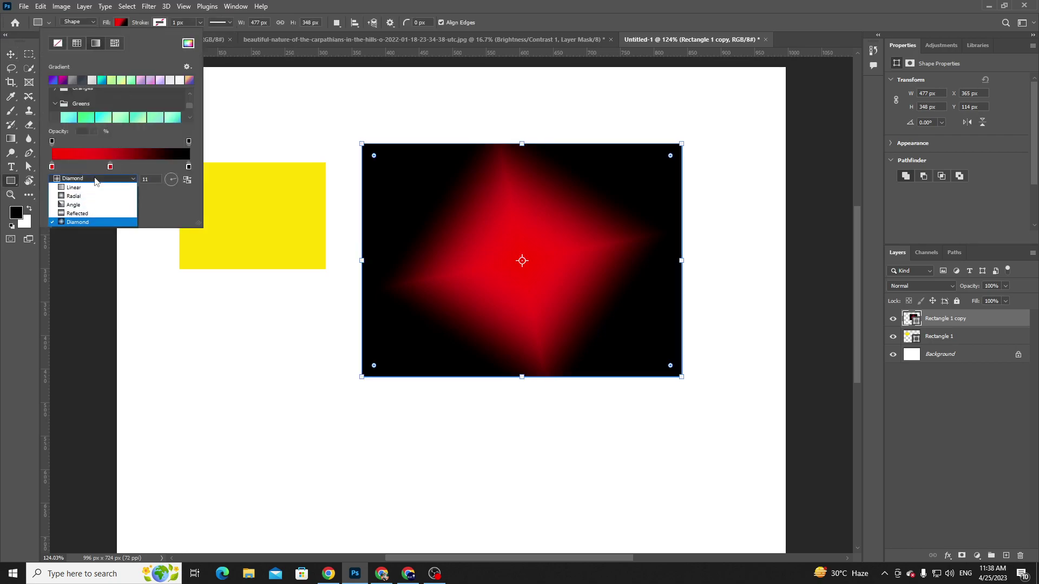
{"action": "left_click", "coordinate": [87, 223]}
{"action": "left_click", "coordinate": [121, 22]}
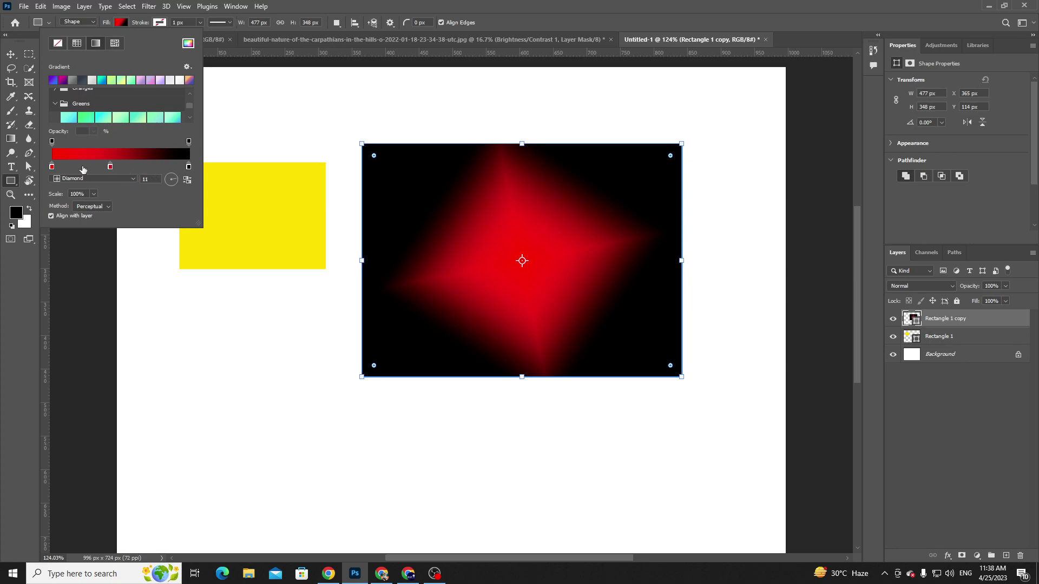
{"action": "left_click", "coordinate": [120, 181]}
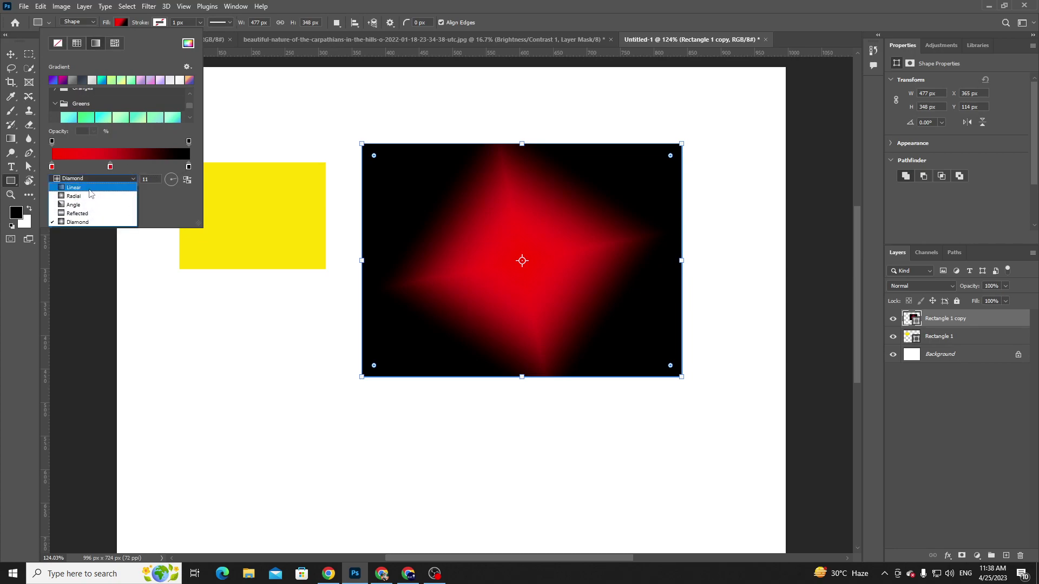
{"action": "left_click", "coordinate": [90, 187]}
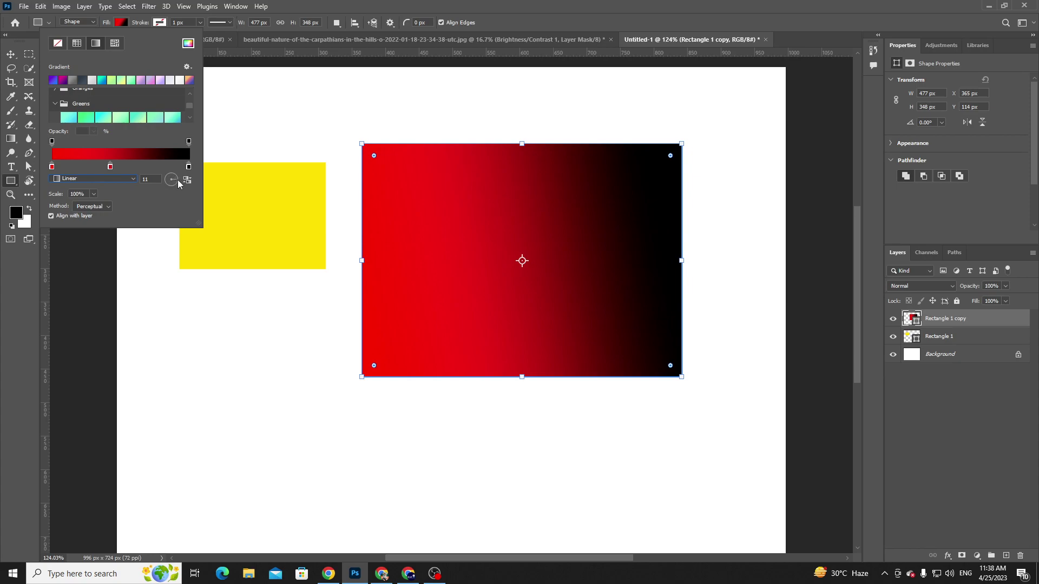
- Try different directions for the large rectangle's linear gradient and set its angle to 0 degrees
{"action": "left_click", "coordinate": [178, 180]}
{"action": "left_click", "coordinate": [124, 179]}
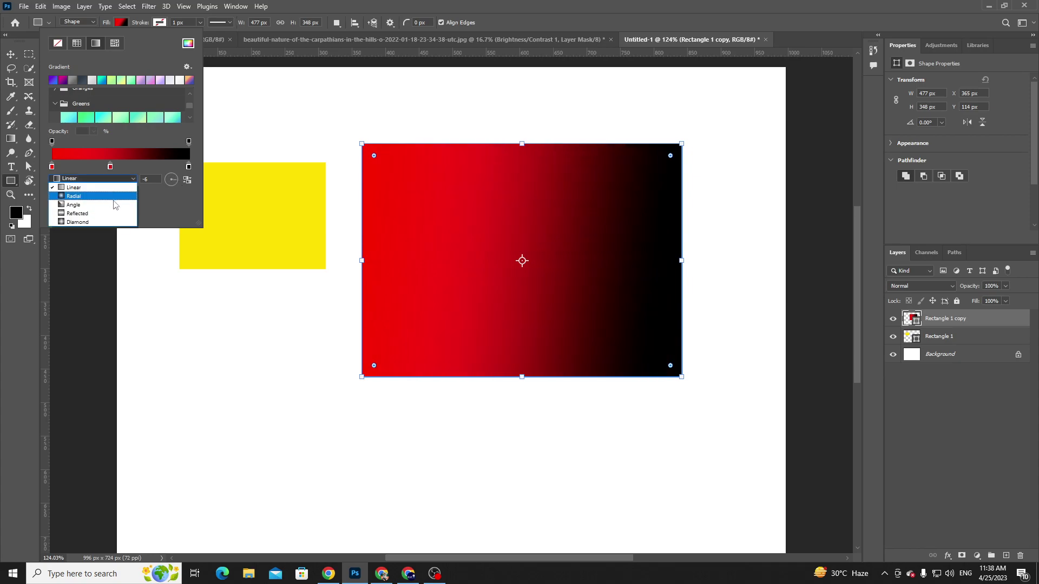
{"action": "left_click", "coordinate": [167, 199]}
{"action": "left_click_drag", "start_coordinate": [151, 179], "coordinate": [133, 176]}
{"action": "type", "text": "0"}
{"action": "key", "text": "Return"}
{"action": "left_click", "coordinate": [120, 23]}
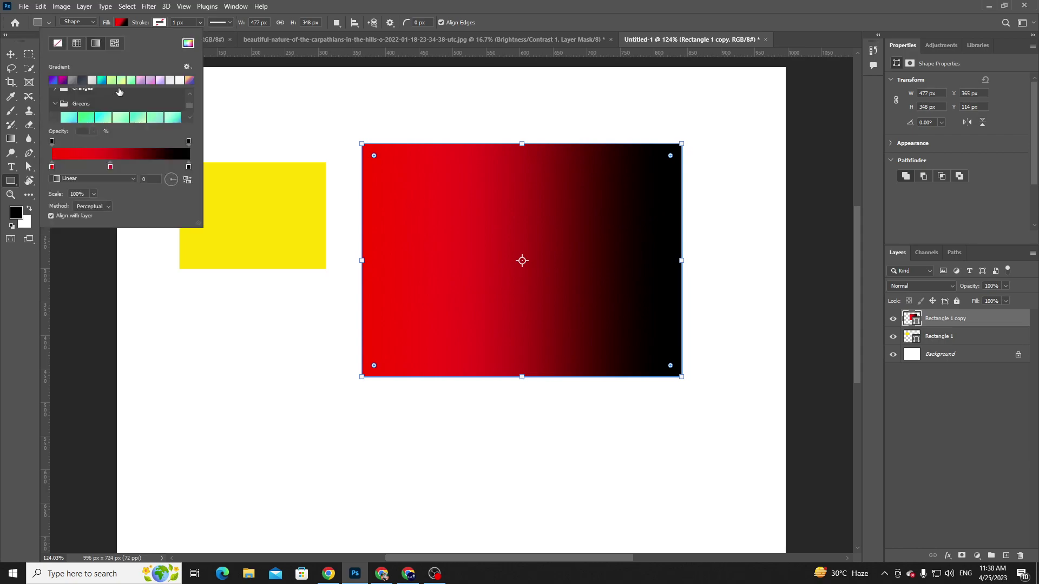
- Remove the gradient's middle color stop and recolor its red starting stop to a medium blue
{"action": "left_click_drag", "start_coordinate": [110, 168], "coordinate": [114, 191]}
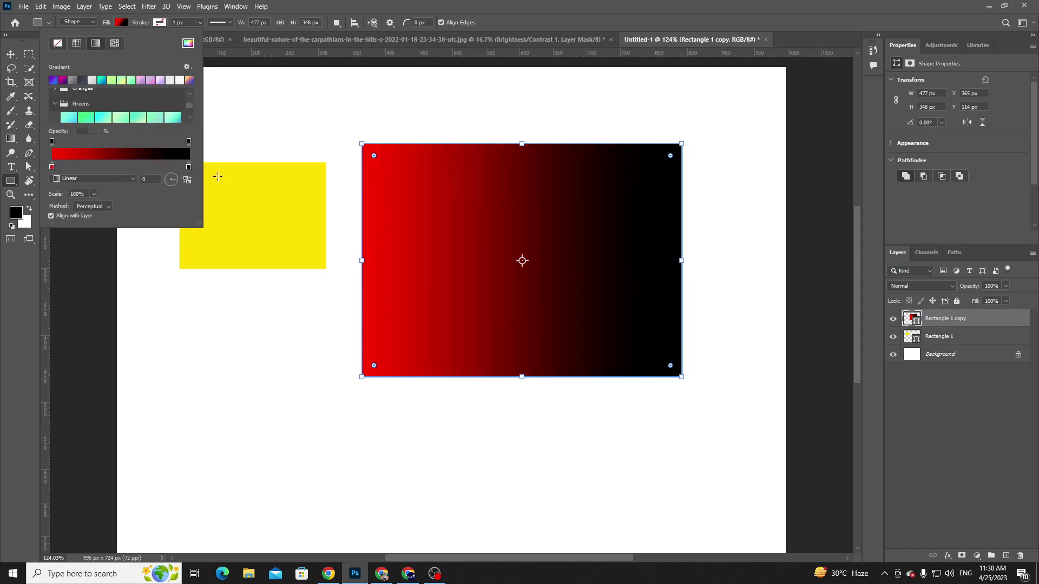
{"action": "double_click", "coordinate": [52, 166]}
{"action": "left_click", "coordinate": [818, 253]}
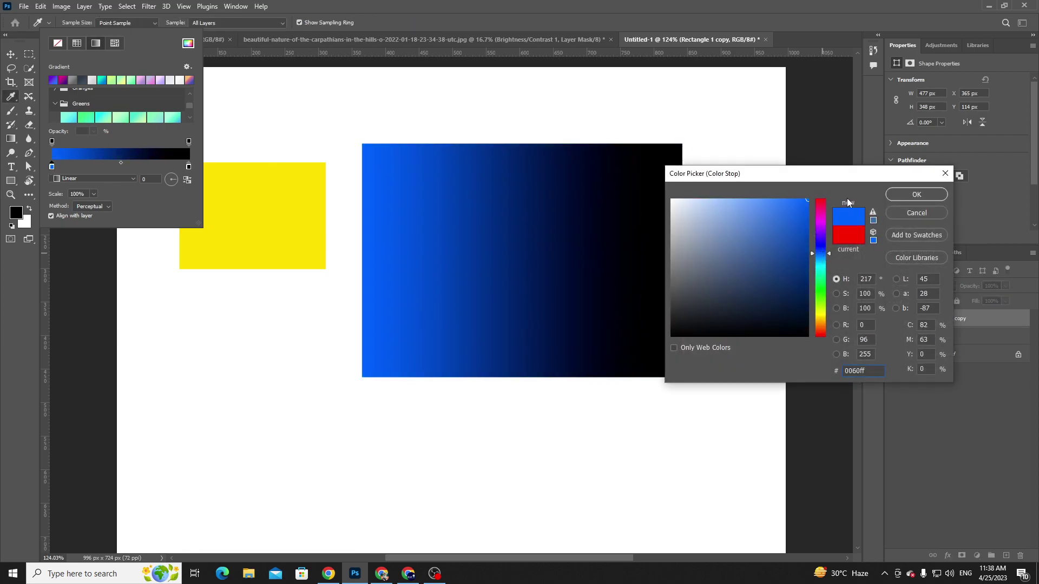
{"action": "left_click_drag", "start_coordinate": [801, 214], "coordinate": [759, 198]}
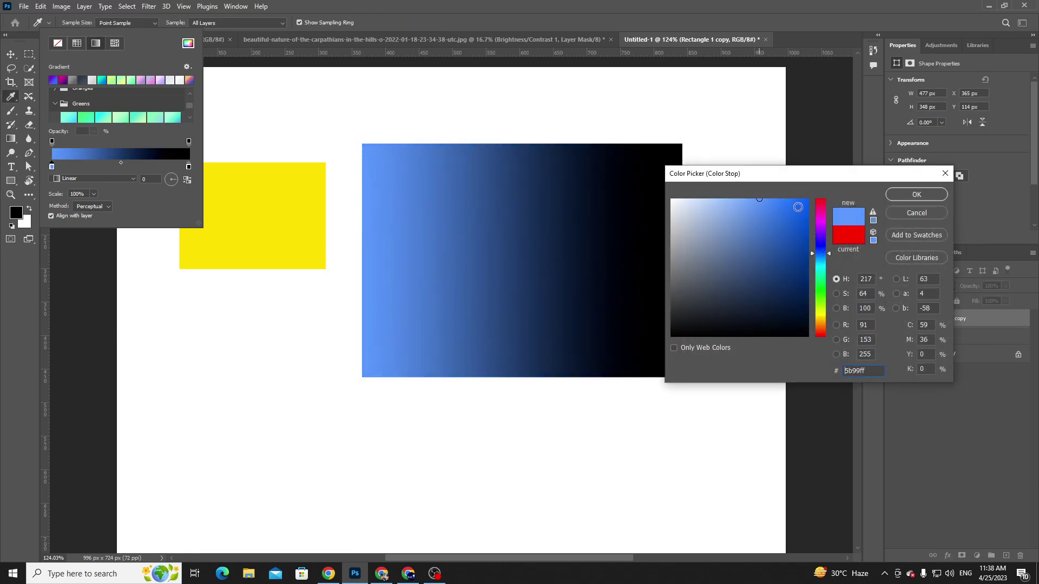
{"action": "left_click", "coordinate": [780, 207]}
{"action": "left_click", "coordinate": [916, 194]}
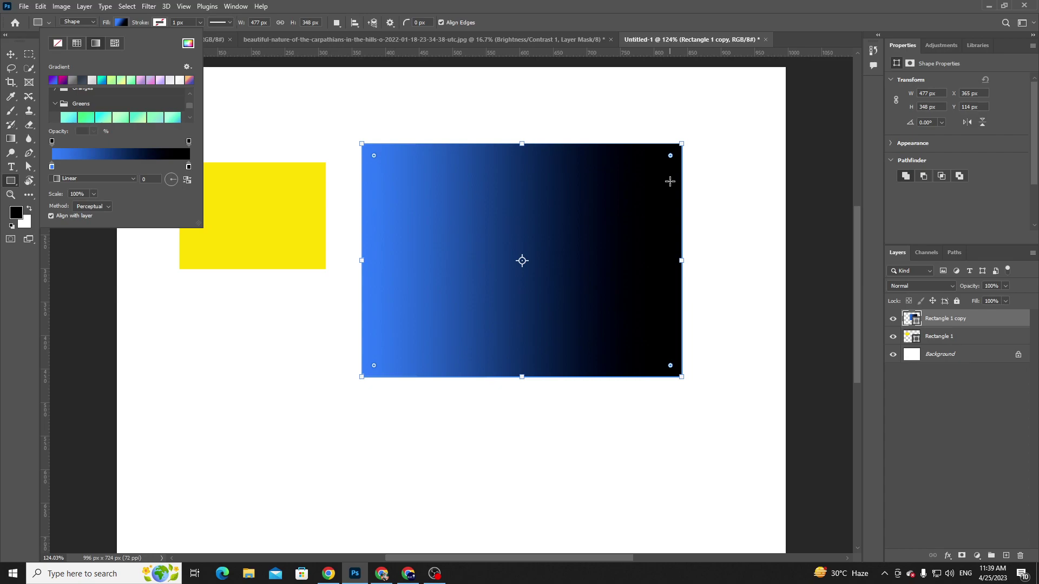
- Recolor the gradient's black end stop to white, leaving only the blue and white color stops
{"action": "double_click", "coordinate": [188, 167]}
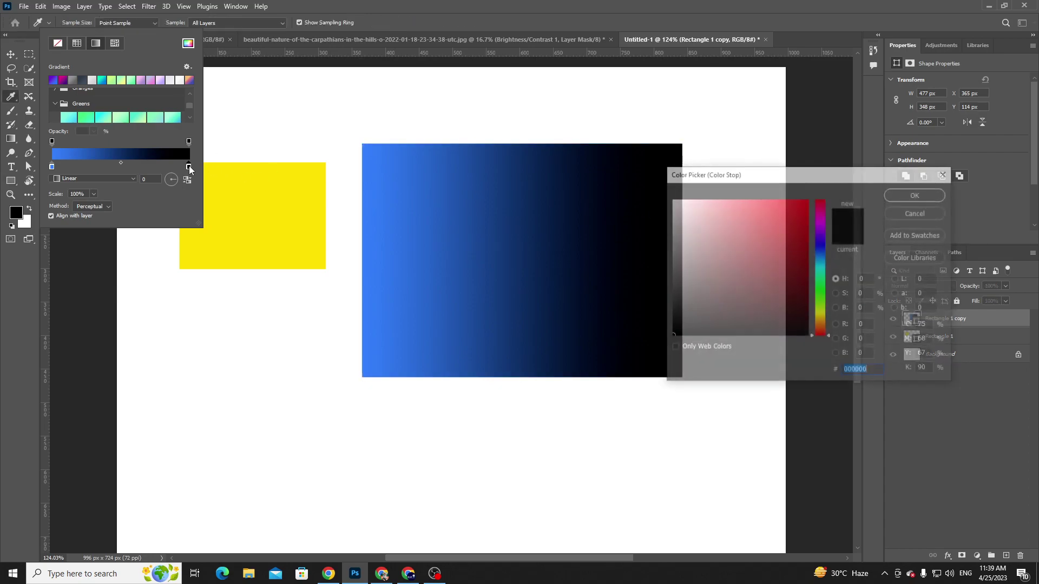
{"action": "left_click_drag", "start_coordinate": [789, 256], "coordinate": [606, 163]}
{"action": "left_click", "coordinate": [898, 194]}
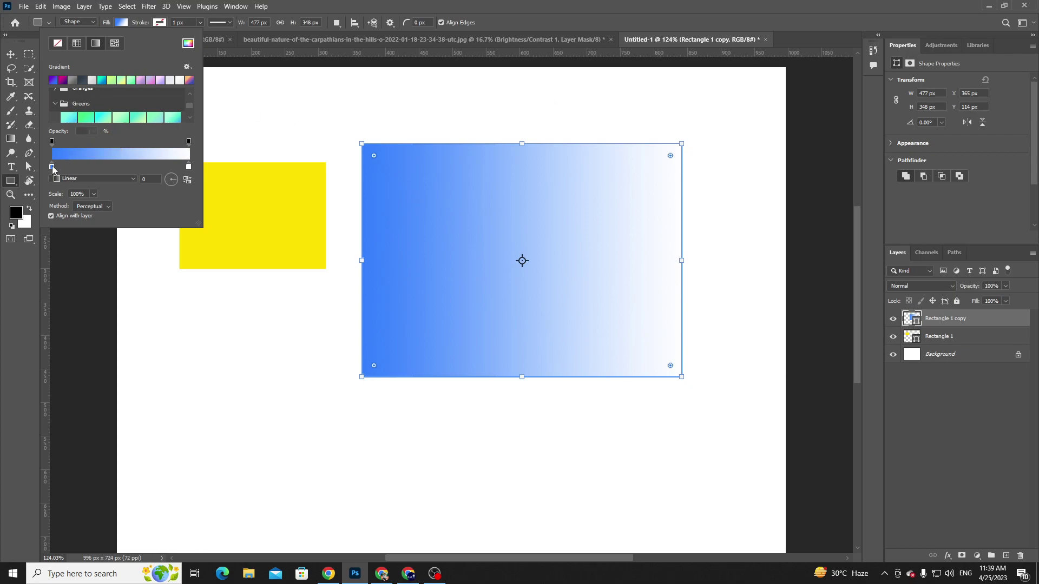
{"action": "left_click", "coordinate": [101, 167]}
{"action": "left_click_drag", "start_coordinate": [102, 168], "coordinate": [157, 176]}
- Try the blue-to-white gradient at angles of 90, -90 and 180 degrees
{"action": "left_click_drag", "start_coordinate": [151, 179], "coordinate": [130, 182]}
{"action": "type", "text": "90"}
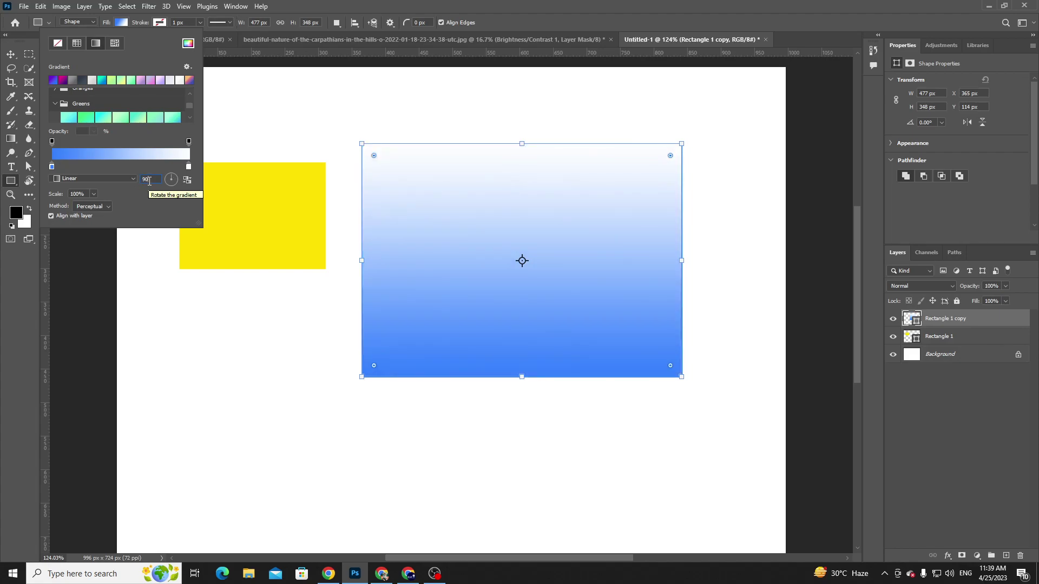
{"action": "key", "text": "BackSpace"}
{"action": "type", "text": "-90"}
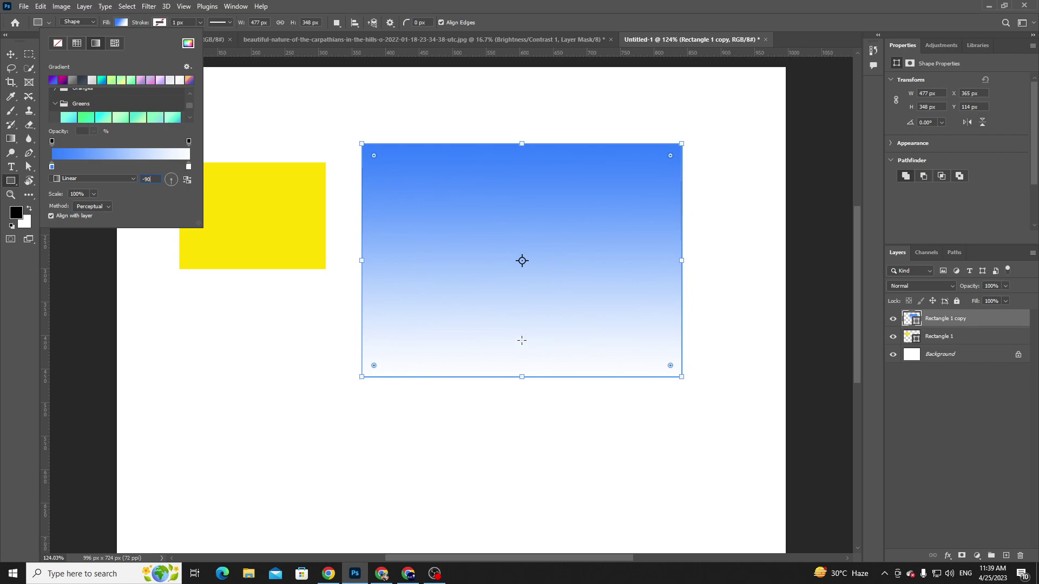
{"action": "double_click", "coordinate": [153, 177]}
{"action": "type", "text": "180"}
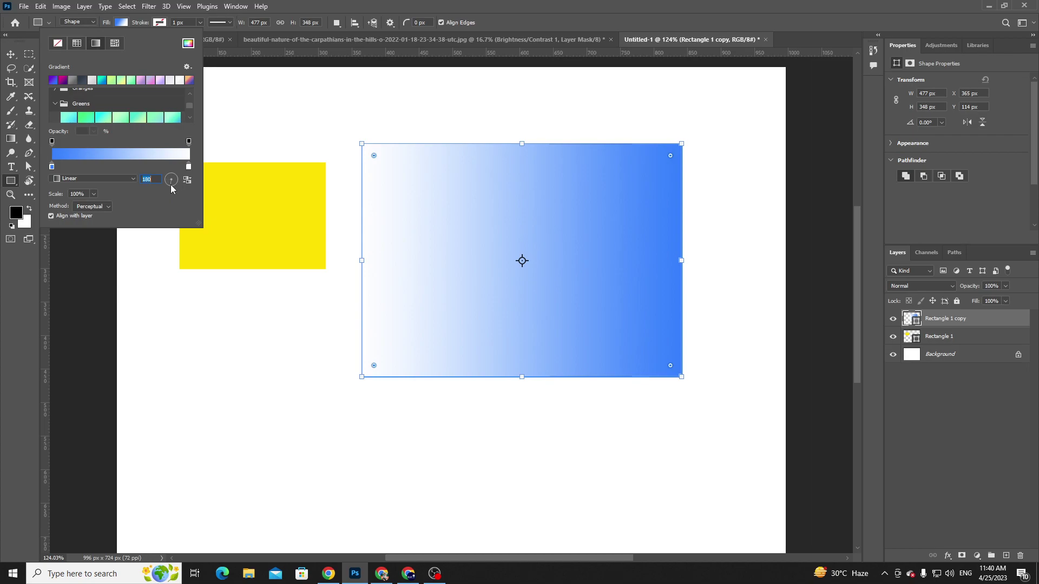
- Rotate the gradient through about -82, -92 and -135 degrees and reset its angle to 0
{"action": "type", "text": "-90"}
{"action": "type", "text": "-82"}
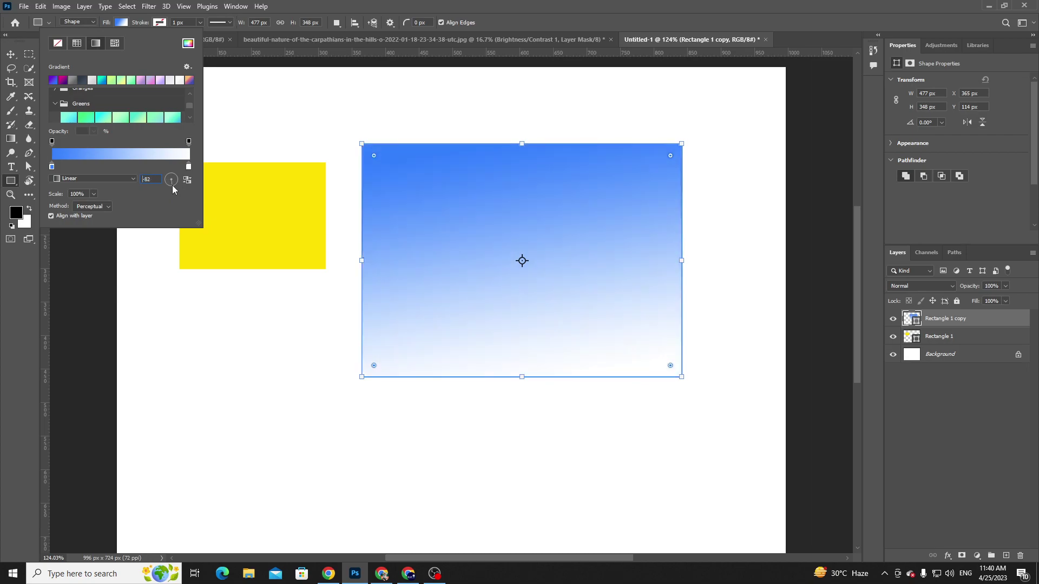
{"action": "type", "text": "-92"}
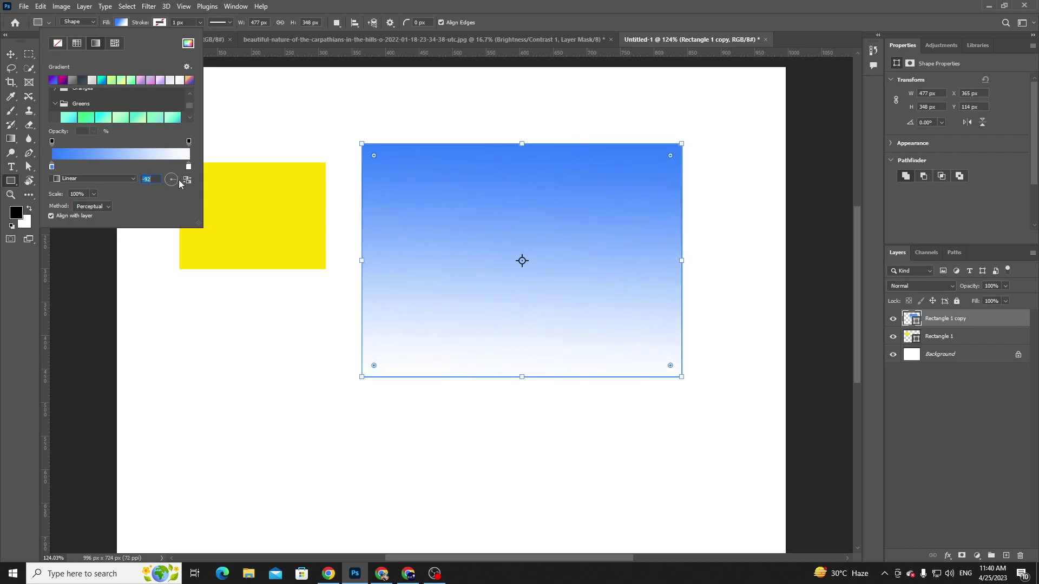
{"action": "type", "text": "0"}
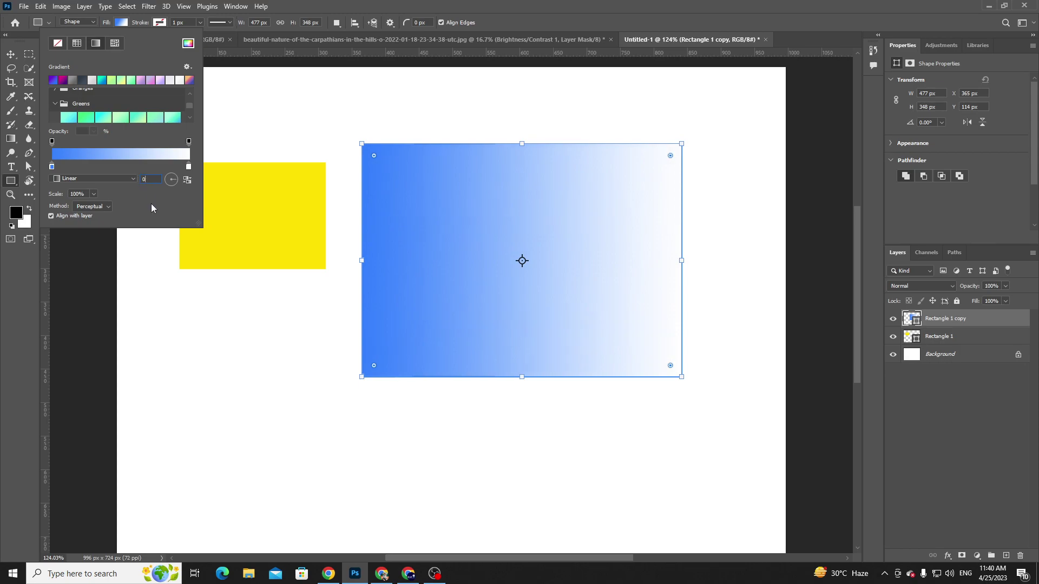
{"action": "left_click", "coordinate": [169, 177]}
{"action": "left_click_drag", "start_coordinate": [174, 177], "coordinate": [168, 183]}
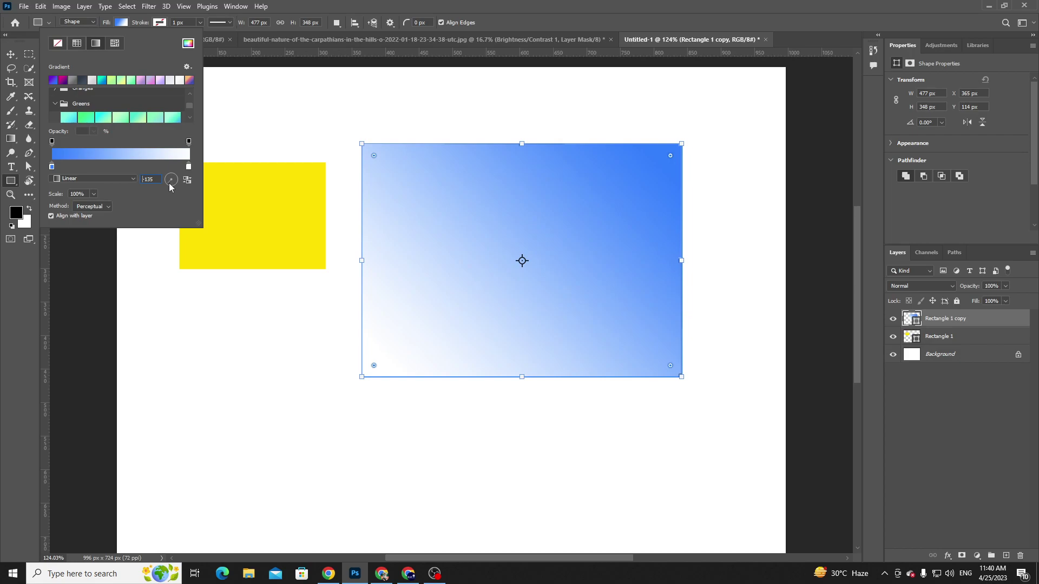
{"action": "left_click_drag", "start_coordinate": [158, 179], "coordinate": [131, 180]}
{"action": "type", "text": "0"}
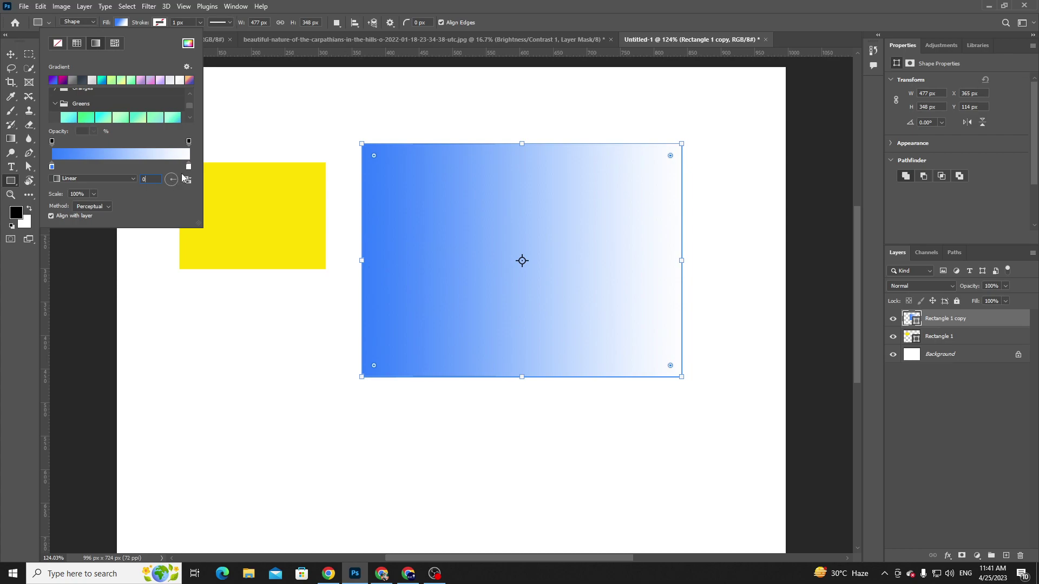
- Rotate the gradient freely through angles such as 92, 171, 0 and -88 degrees, ending at -126
{"action": "left_click_drag", "start_coordinate": [174, 177], "coordinate": [172, 188]}
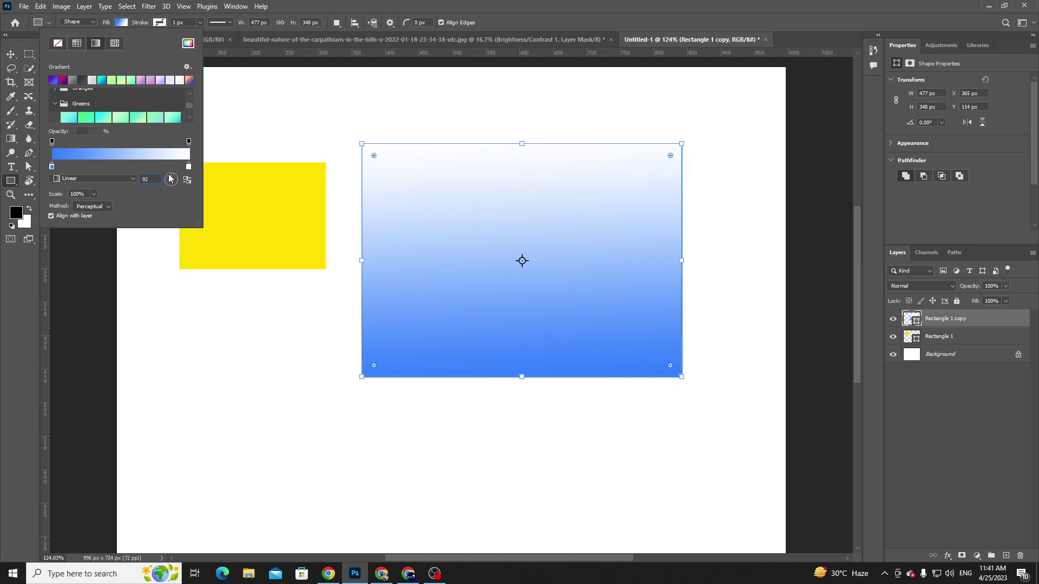
{"action": "left_click_drag", "start_coordinate": [157, 179], "coordinate": [131, 178]}
{"action": "left_click", "coordinate": [174, 179]}
{"action": "left_click", "coordinate": [167, 180]}
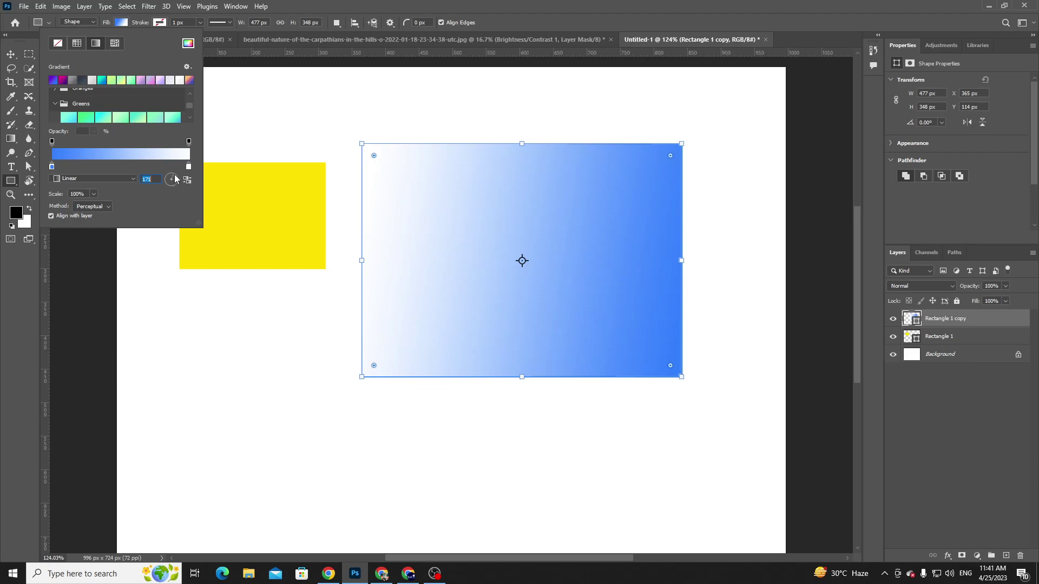
{"action": "left_click", "coordinate": [178, 180]}
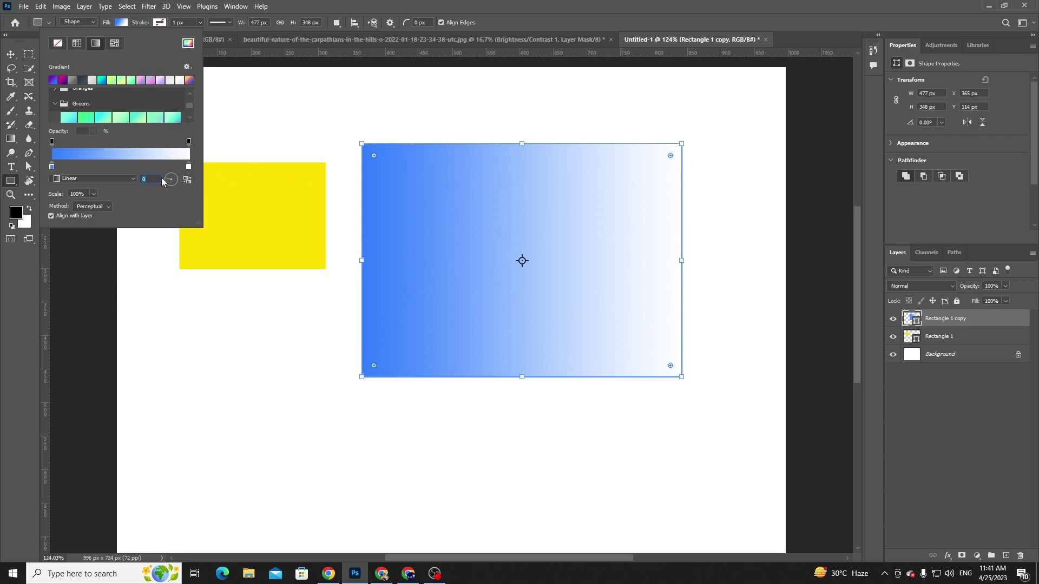
{"action": "left_click_drag", "start_coordinate": [171, 186], "coordinate": [179, 245]}
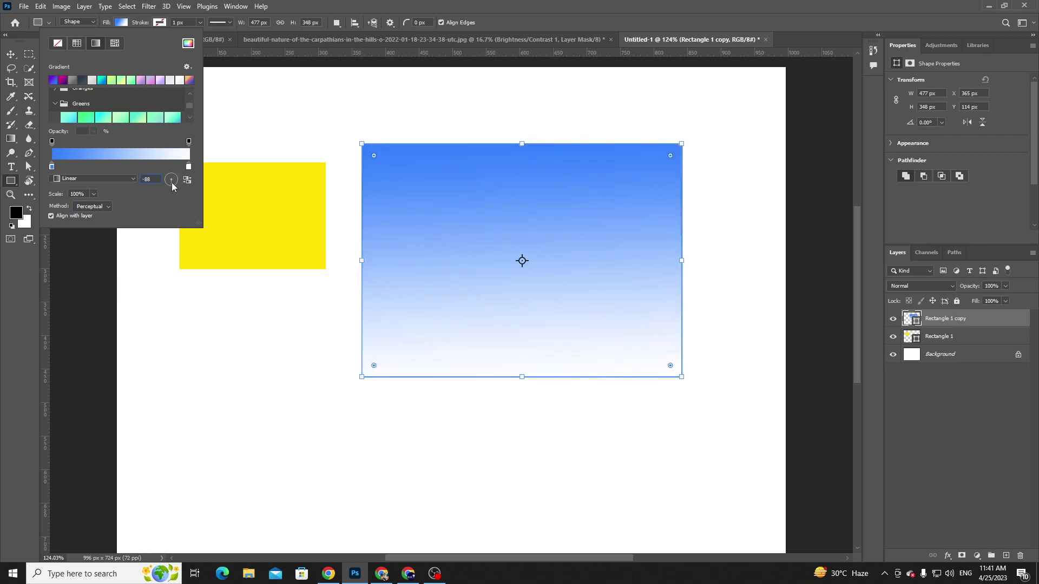
{"action": "left_click_drag", "start_coordinate": [171, 176], "coordinate": [167, 187]}
- Reverse the gradient's colors back and forth, ending in the original order, and set the angle to 0
{"action": "left_click", "coordinate": [187, 180]}
{"action": "left_click", "coordinate": [187, 181]}
{"action": "left_click", "coordinate": [186, 181]}
{"action": "left_click", "coordinate": [186, 180]}
{"action": "left_click", "coordinate": [187, 181]}
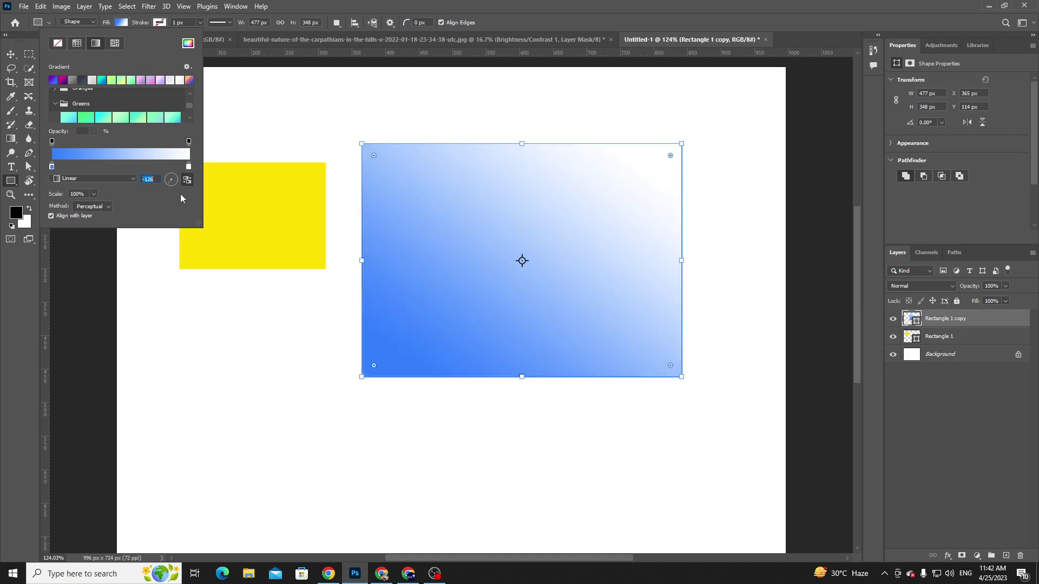
{"action": "left_click", "coordinate": [186, 180]}
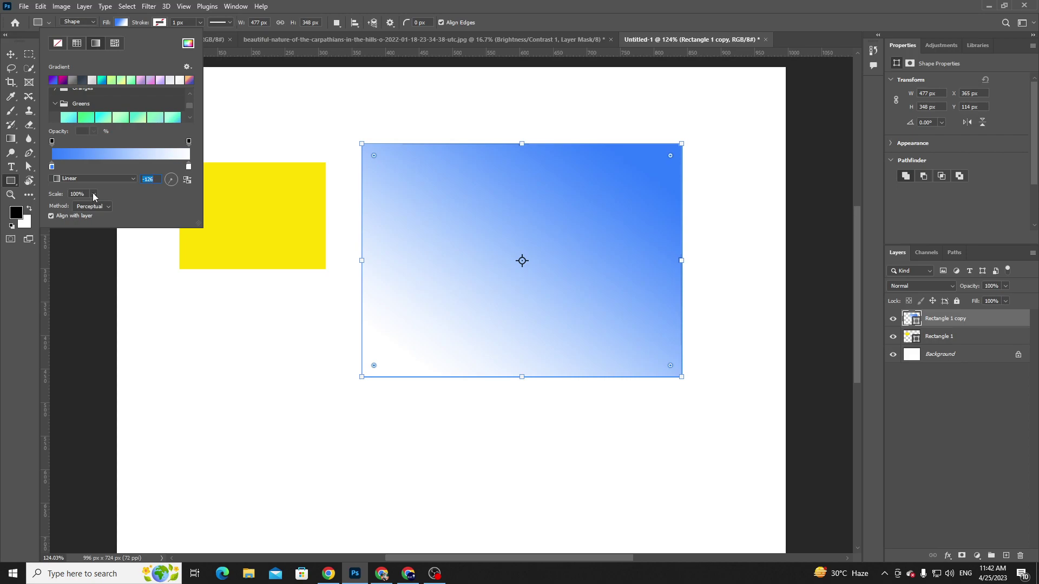
{"action": "type", "text": "0"}
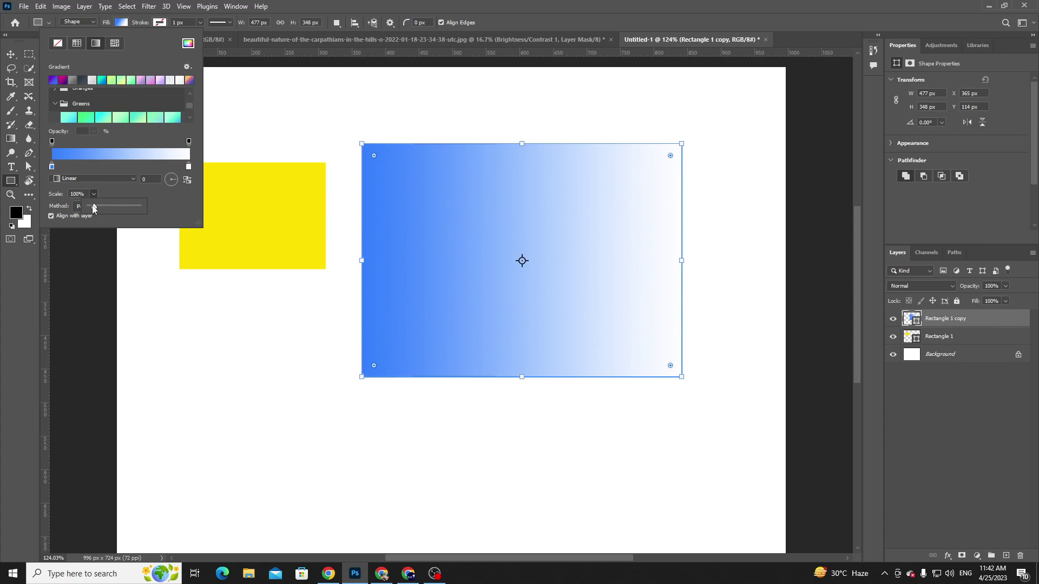
- Try the gradient scale at 1000%, 1%, 12% and 23% to vary the softness of the color transition
{"action": "left_click_drag", "start_coordinate": [93, 208], "coordinate": [146, 204]}
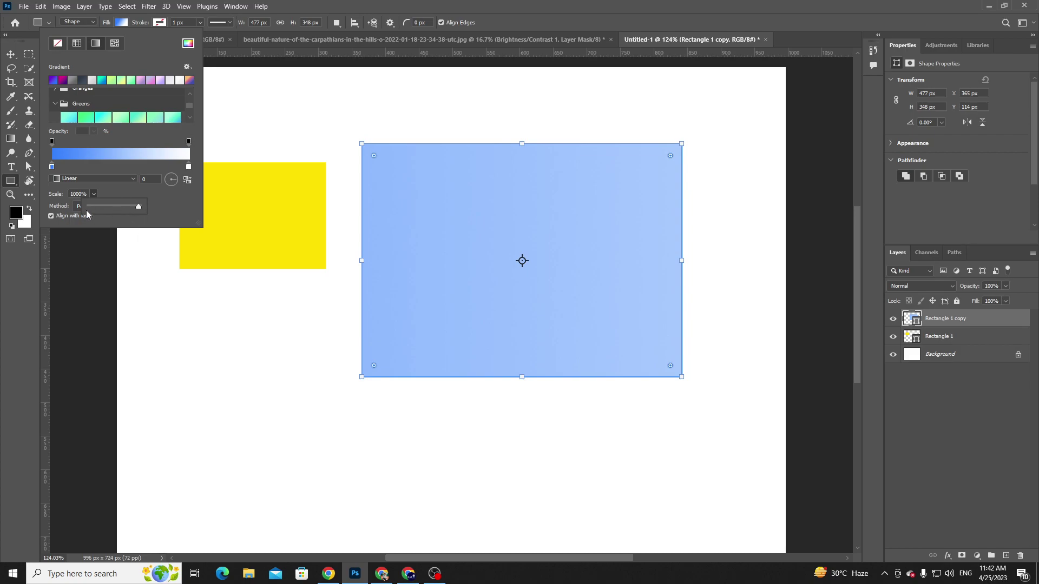
{"action": "left_click_drag", "start_coordinate": [109, 206], "coordinate": [55, 319]}
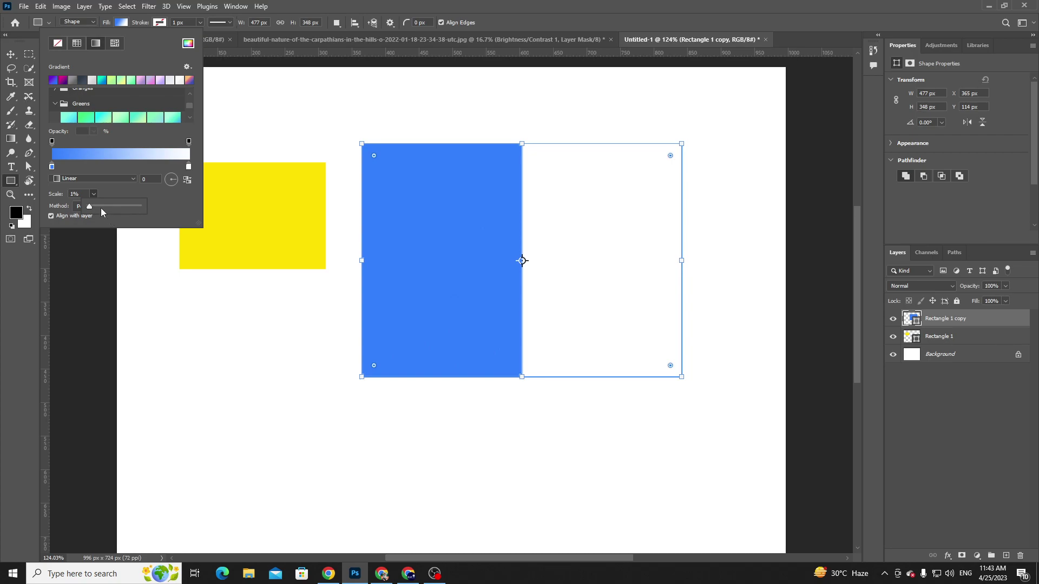
{"action": "mouse_move", "coordinate": [89, 206]}
{"action": "left_mouse_down"}
{"action": "mouse_move", "coordinate": [81, 207]}
{"action": "mouse_move", "coordinate": [90, 208]}
{"action": "left_mouse_up"}
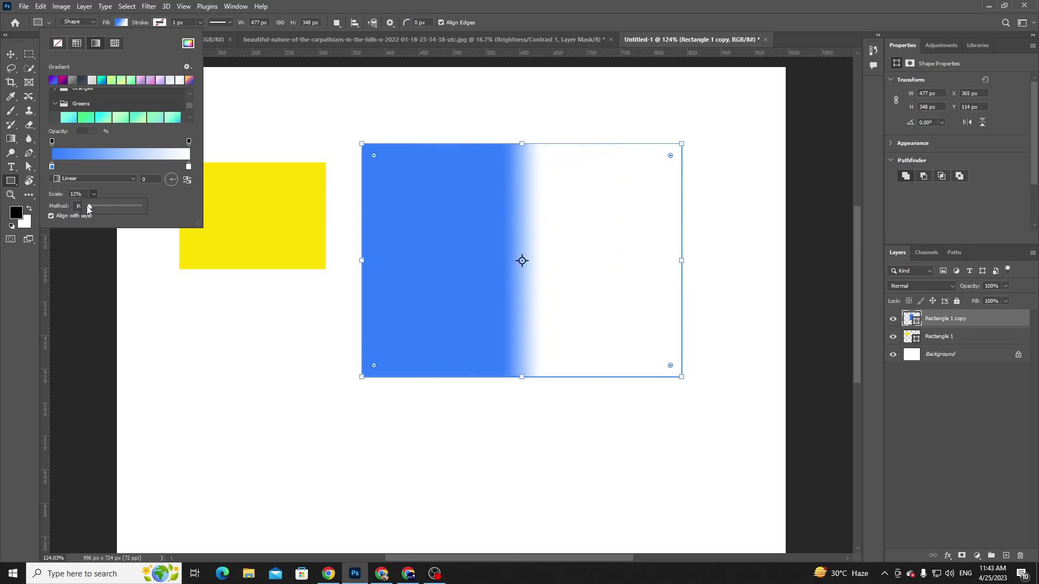
{"action": "left_click_drag", "start_coordinate": [89, 206], "coordinate": [85, 206]}
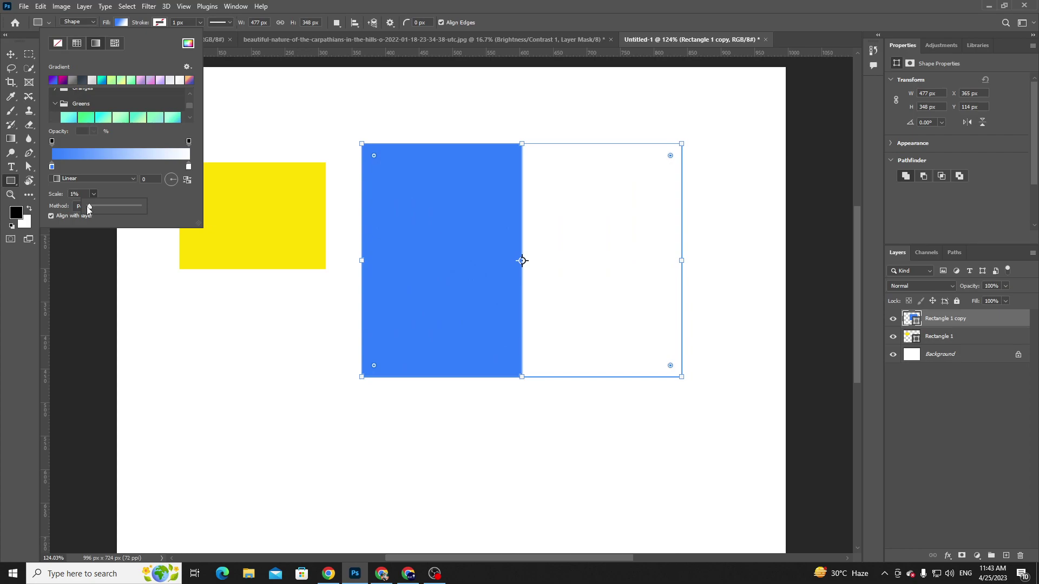
{"action": "left_click_drag", "start_coordinate": [89, 207], "coordinate": [85, 210]}
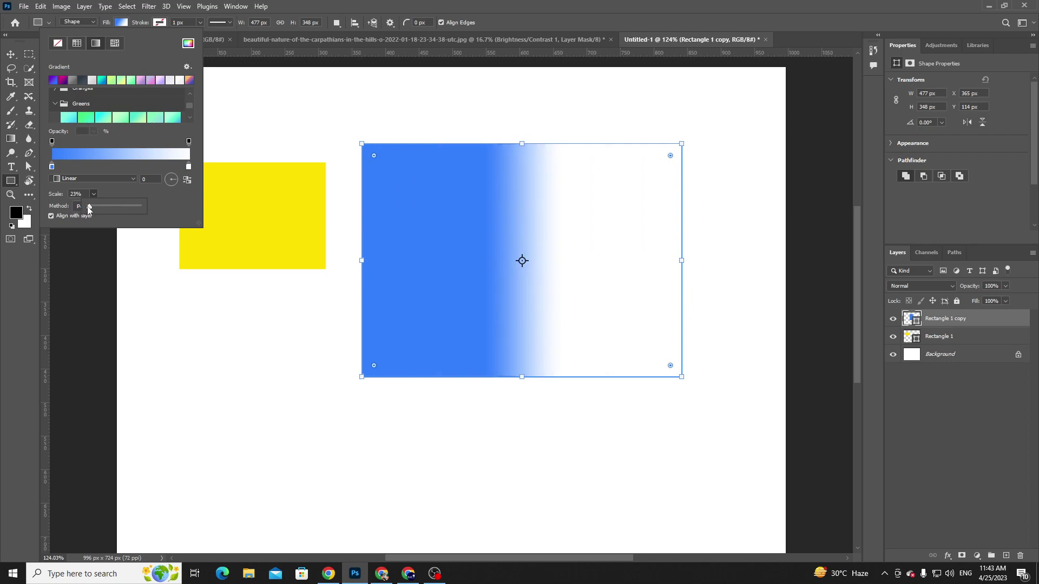
- Set the gradient scale to 1% for a hard edge and raise it to 45%
{"action": "double_click", "coordinate": [76, 194]}
{"action": "type", "text": "1"}
{"action": "key", "text": "Return"}
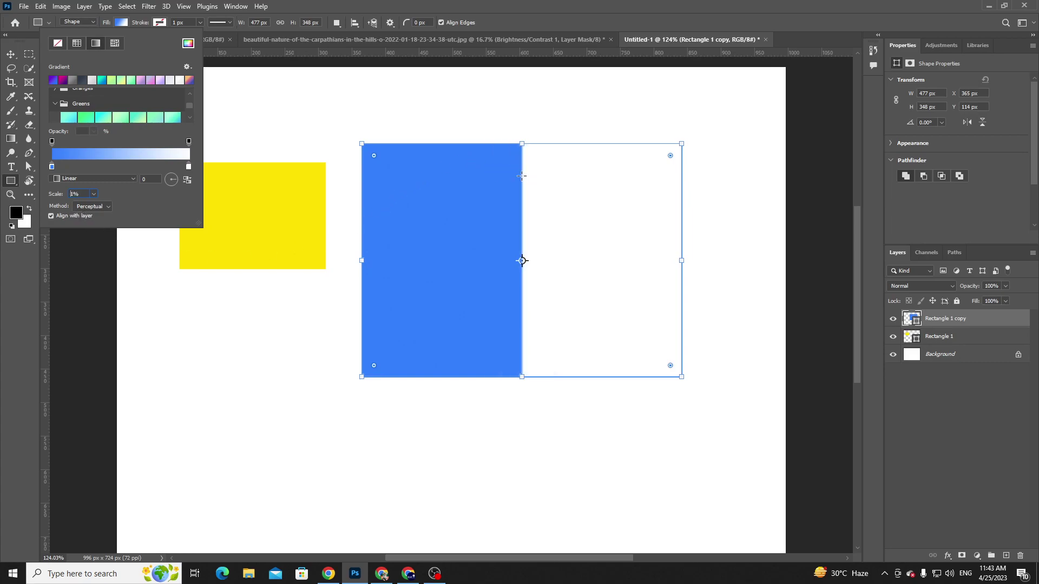
{"action": "double_click", "coordinate": [89, 196]}
{"action": "left_click", "coordinate": [93, 196]}
{"action": "left_click_drag", "start_coordinate": [95, 206], "coordinate": [97, 207]}
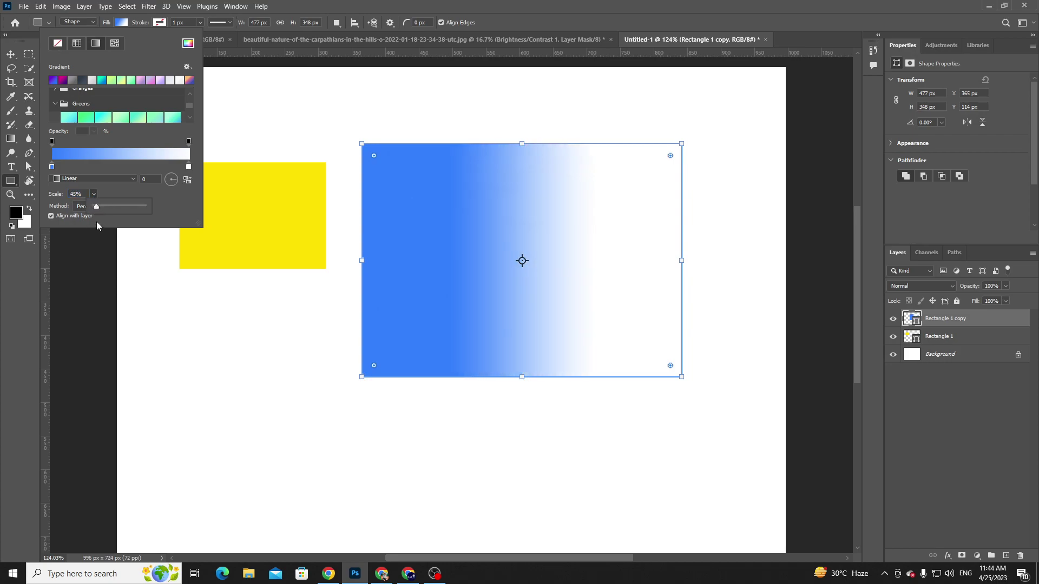
- Set the gradient scale to 10% and restore it to 100%
{"action": "left_click_drag", "start_coordinate": [85, 193], "coordinate": [59, 193]}
{"action": "key", "text": "BackSpace"}
{"action": "type", "text": "00"}
{"action": "type", "text": "1"}
{"action": "type", "text": "0"}
{"action": "key", "text": "Return"}
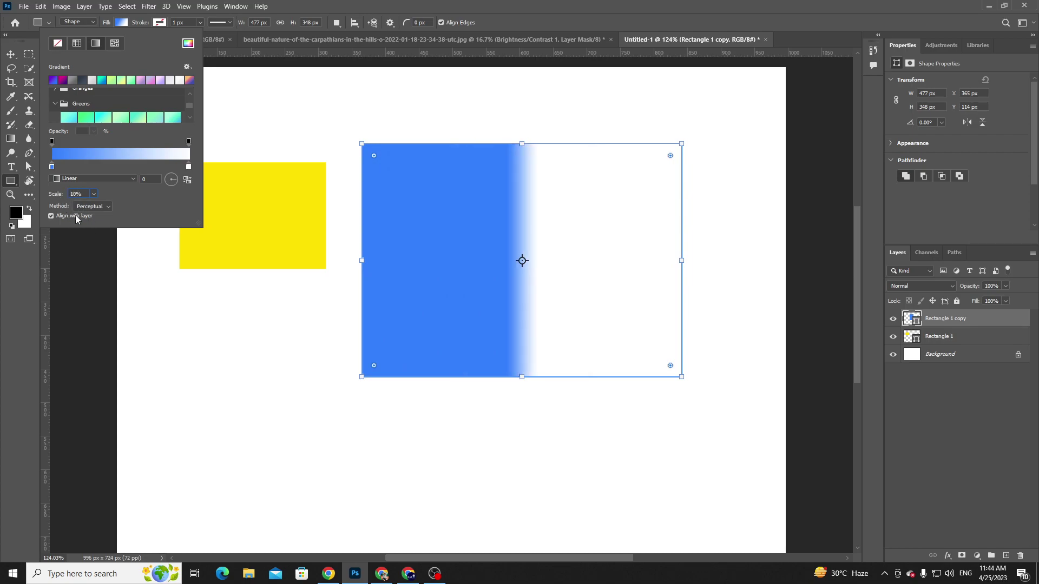
{"action": "type", "text": "0"}
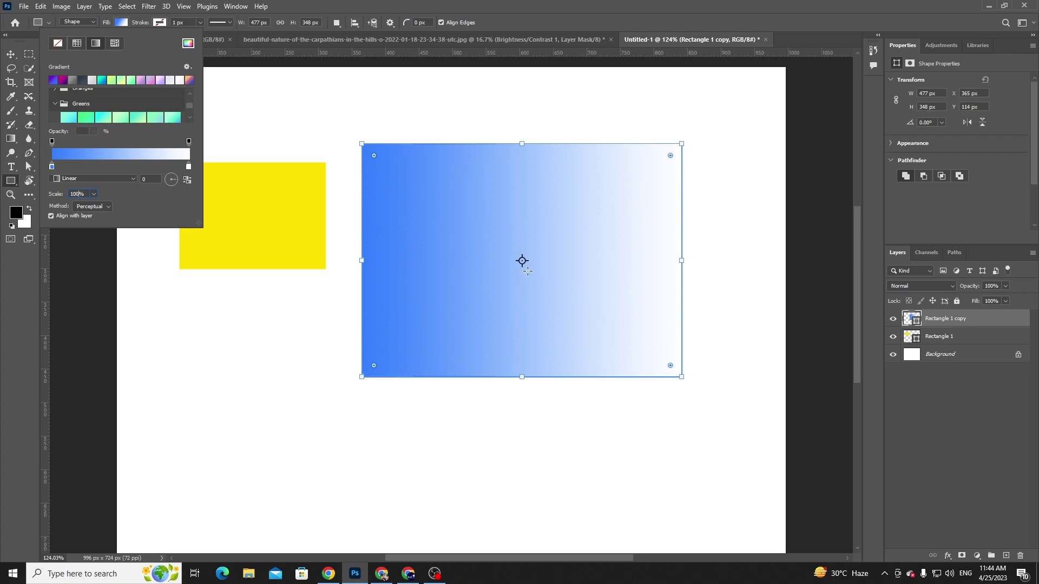
- Try the gradient scale at 1% and 10% again and return it to 100%
{"action": "left_click", "coordinate": [94, 194]}
{"action": "mouse_move", "coordinate": [95, 210]}
{"action": "left_mouse_down"}
{"action": "mouse_move", "coordinate": [153, 206]}
{"action": "mouse_move", "coordinate": [82, 206]}
{"action": "mouse_move", "coordinate": [109, 206]}
{"action": "mouse_move", "coordinate": [83, 206]}
{"action": "mouse_move", "coordinate": [95, 203]}
{"action": "left_mouse_up"}
{"action": "type", "text": "00"}
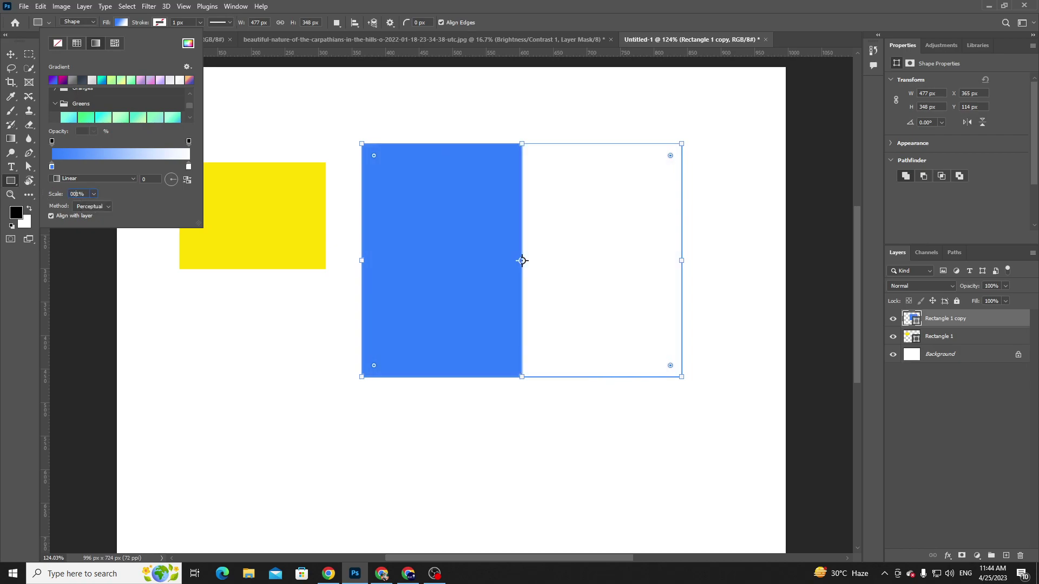
{"action": "double_click", "coordinate": [84, 194]}
{"action": "type", "text": "10"}
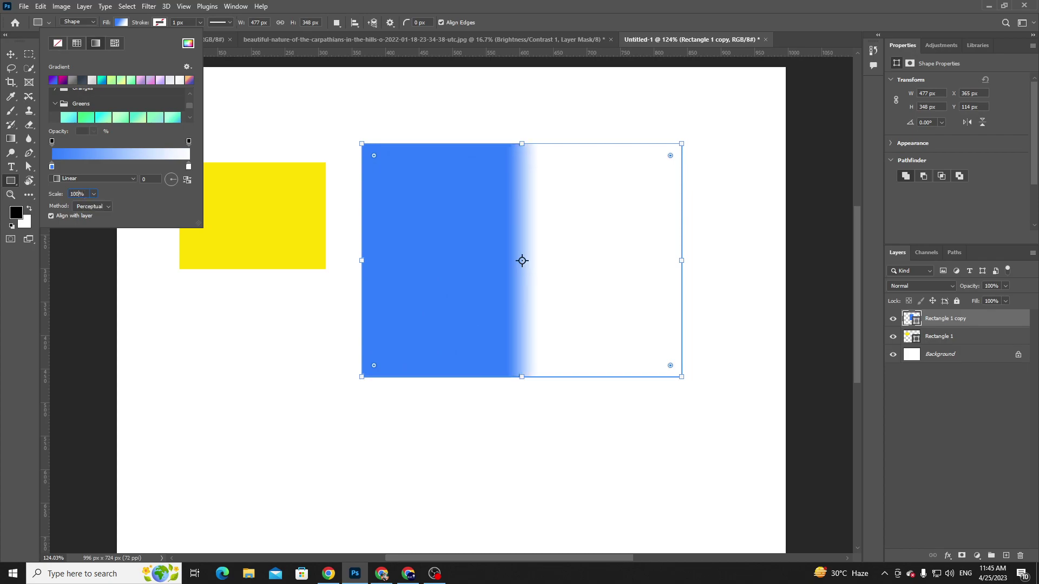
{"action": "type", "text": "0"}
{"action": "key", "text": "Return"}
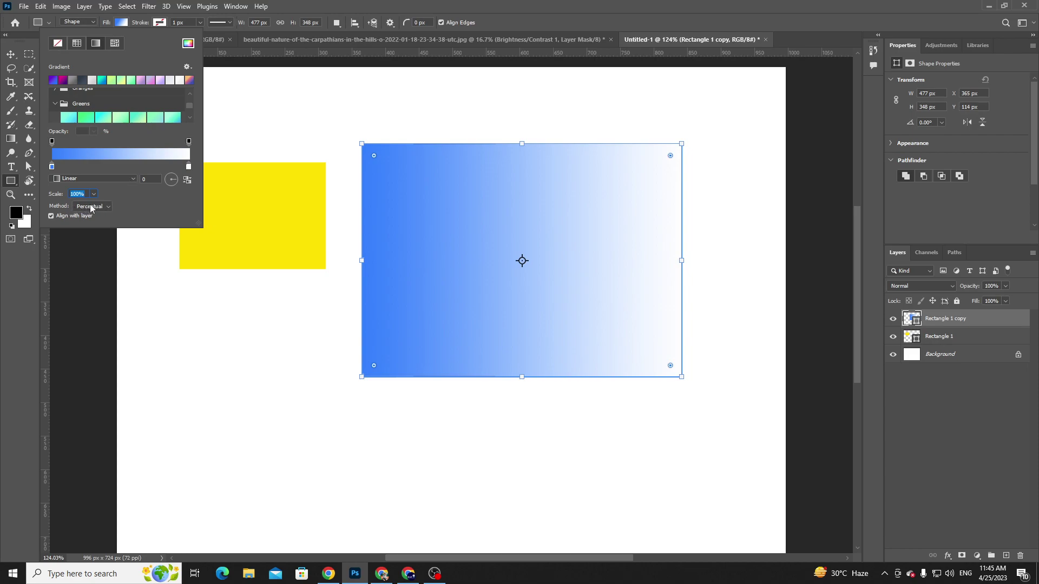
- Apply the magenta-to-purple gradient preset to the larger rectangle and set its gradient method to Linear
{"action": "left_click", "coordinate": [63, 80]}
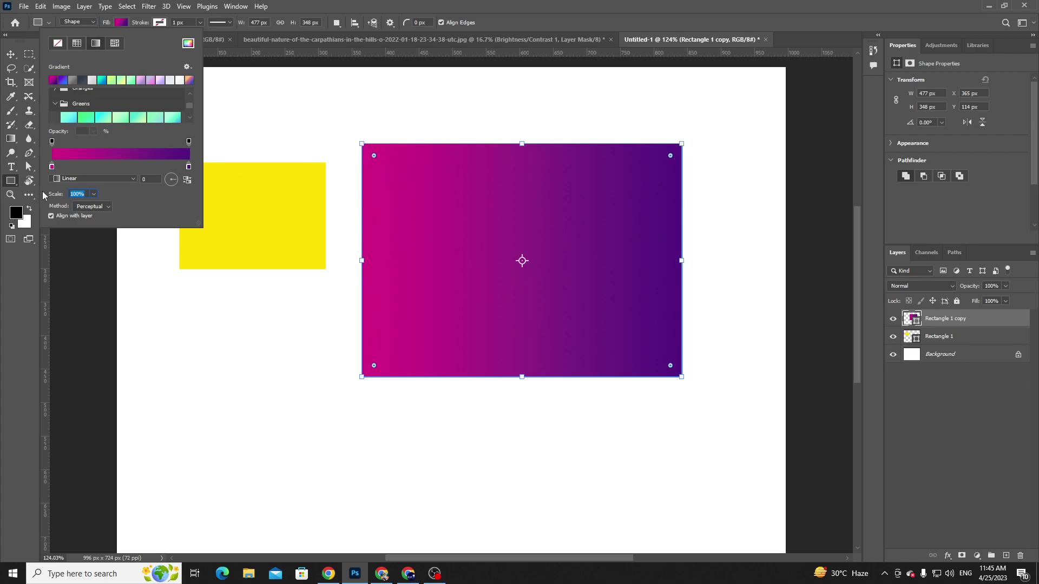
{"action": "left_click", "coordinate": [87, 207]}
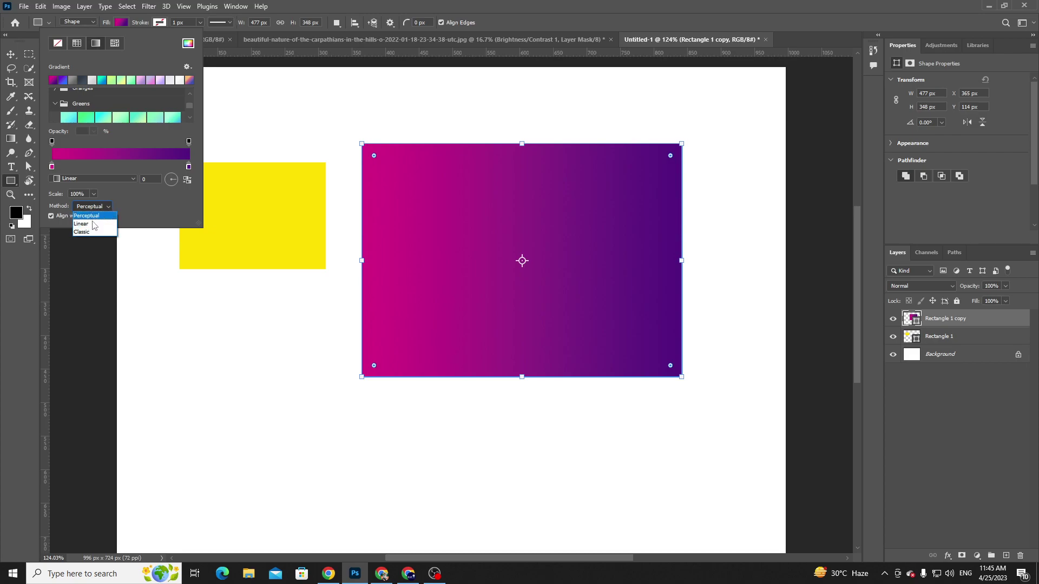
{"action": "left_click", "coordinate": [92, 224]}
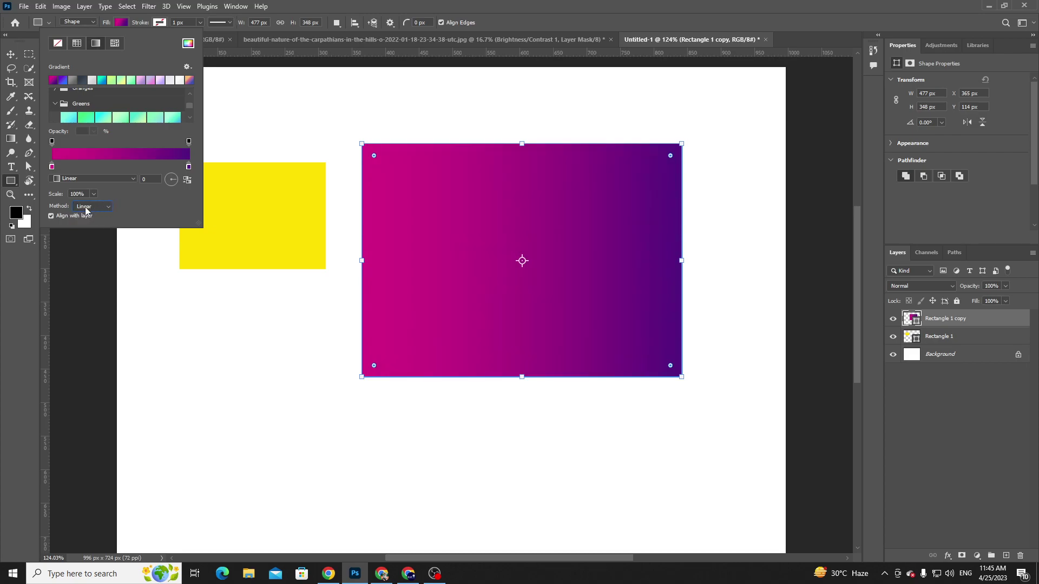
{"action": "left_click", "coordinate": [91, 178]}
{"action": "left_click", "coordinate": [100, 187]}
- Switch to the Google Meet call in Chrome and mute and unmute the microphone
{"action": "key", "text": "alt+Tab"}
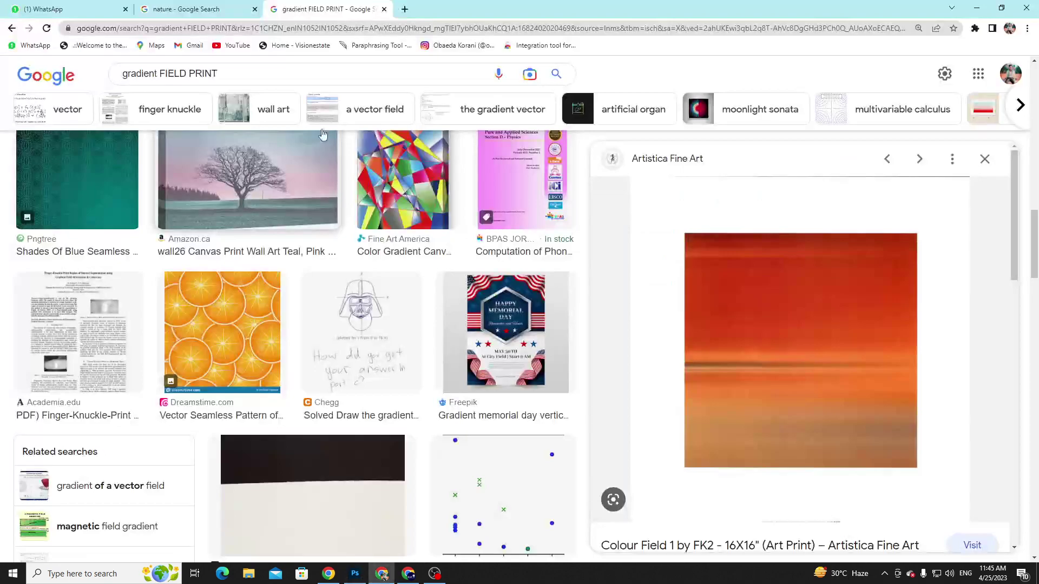
{"action": "key", "text": "alt+Tab"}
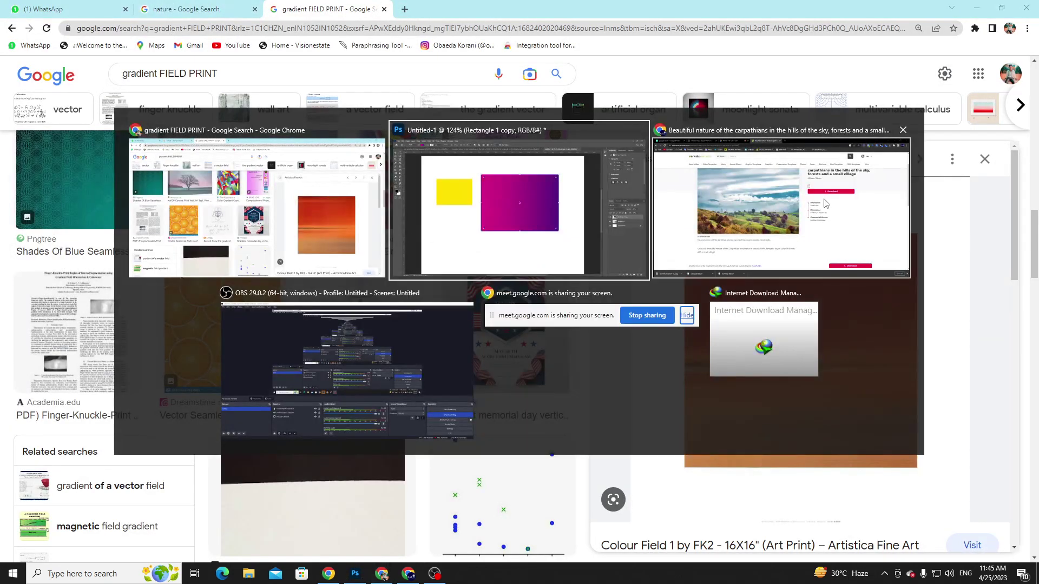
{"action": "left_click", "coordinate": [324, 203]}
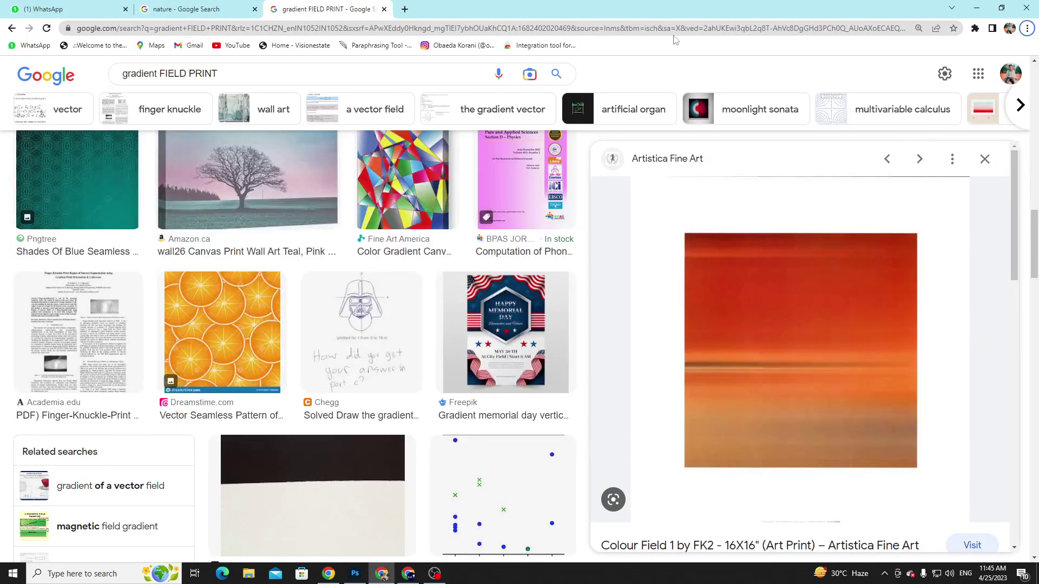
{"action": "left_click", "coordinate": [1009, 28]}
{"action": "left_click", "coordinate": [896, 232]}
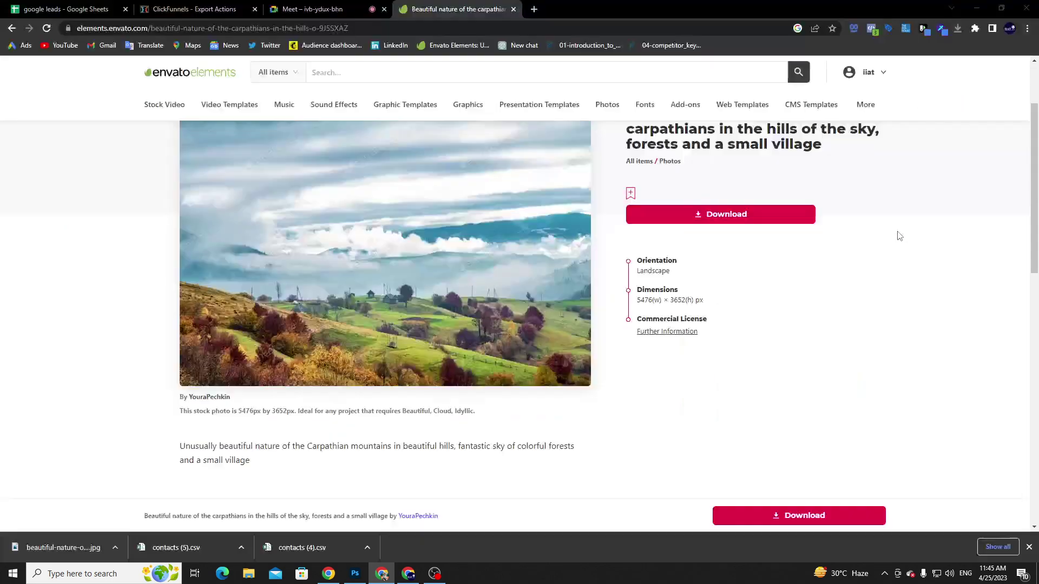
{"action": "left_click", "coordinate": [347, 6]}
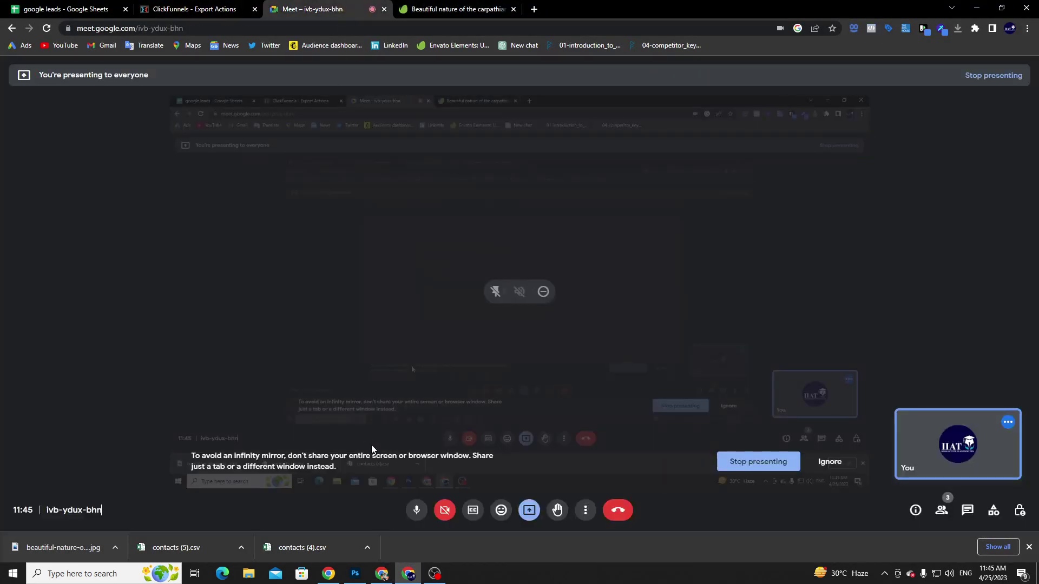
{"action": "left_click", "coordinate": [416, 511]}
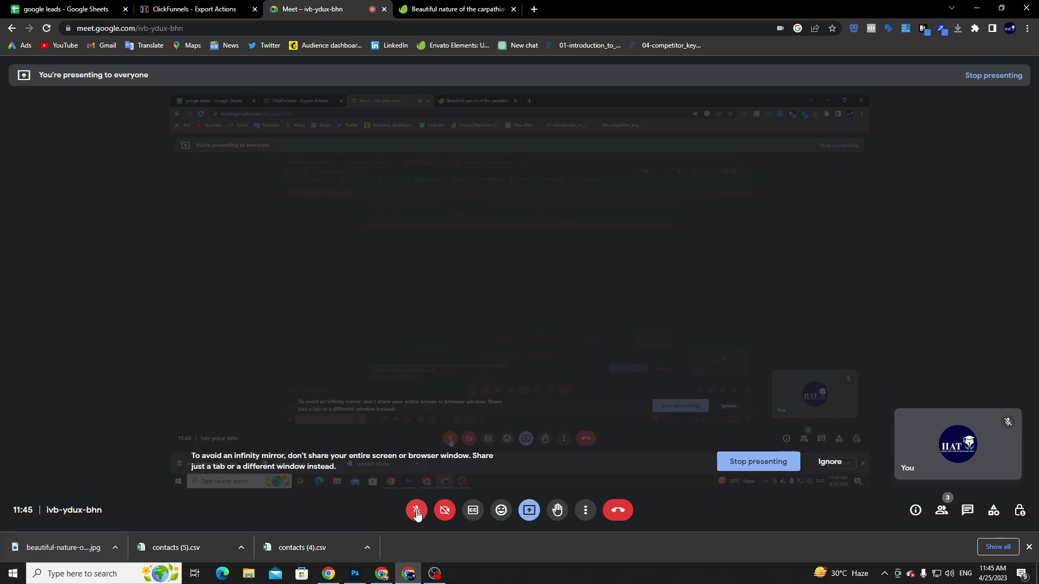
{"action": "left_click", "coordinate": [416, 511]}
- Switch back to Photoshop with the untitled document and show the gradient rectangle's fill options
{"action": "mouse_move", "coordinate": [436, 574]}
{"action": "key", "text": "alt+Tab"}
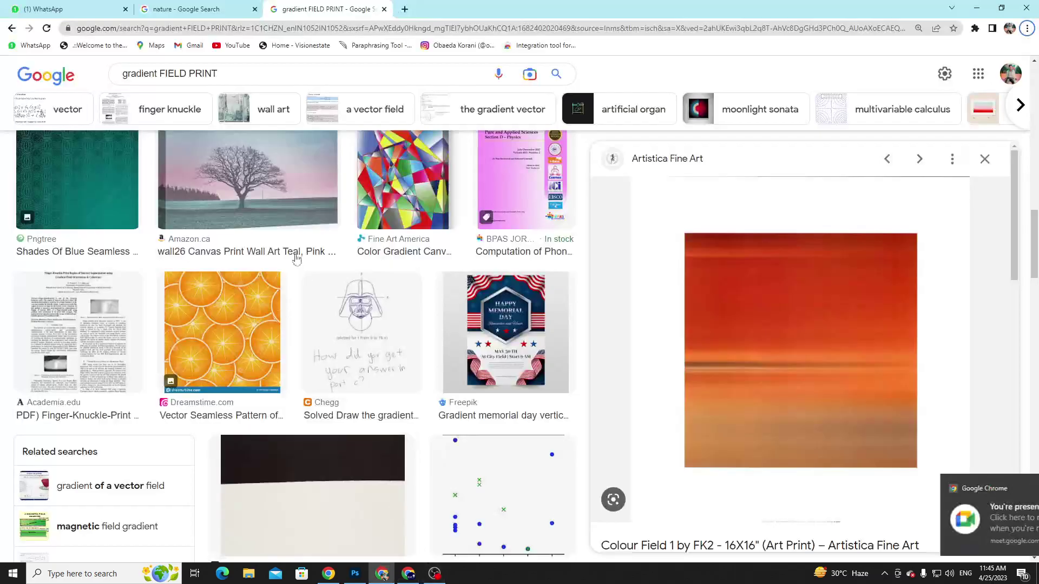
{"action": "key", "text": "alt+Tab"}
{"action": "key", "text": "alt+Tab"}
{"action": "key", "text": "alt+Tab"}
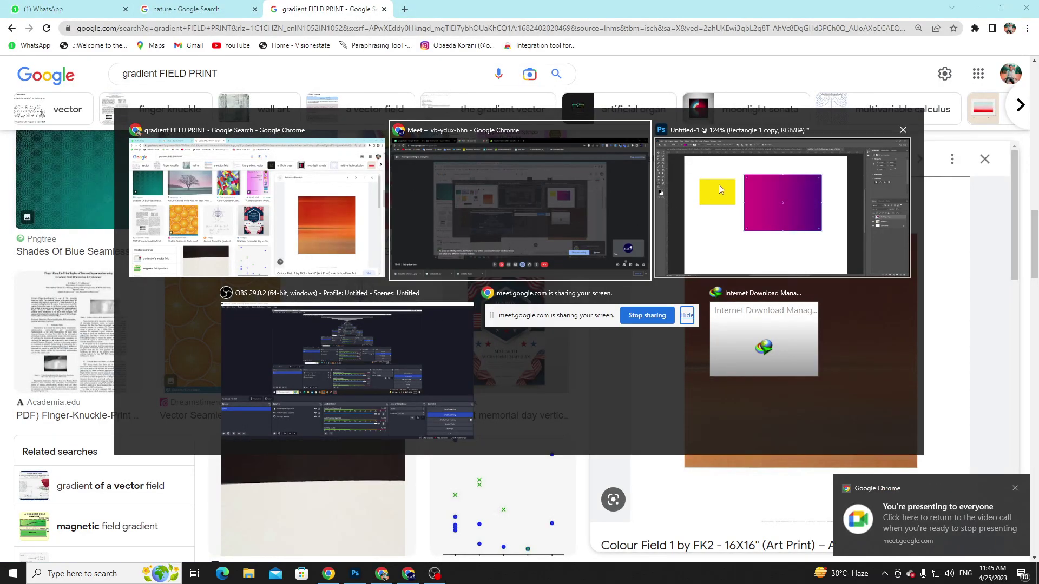
{"action": "left_click", "coordinate": [663, 191]}
{"action": "left_click", "coordinate": [117, 25]}
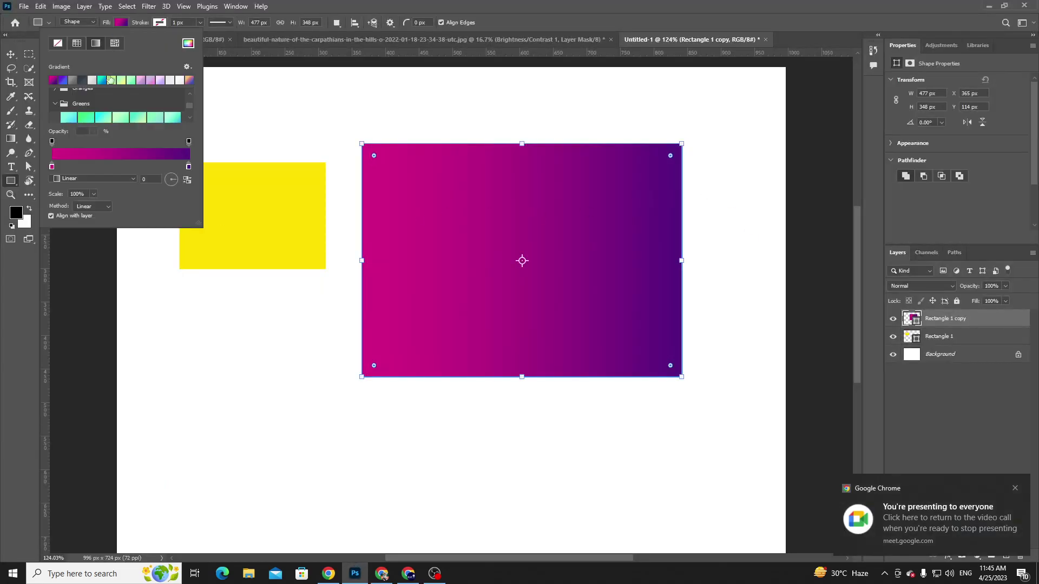
- Alternate the rectangle's gradient method between Perceptual and Linear to compare the transitions, ending on Perceptual
{"action": "left_click", "coordinate": [83, 208]}
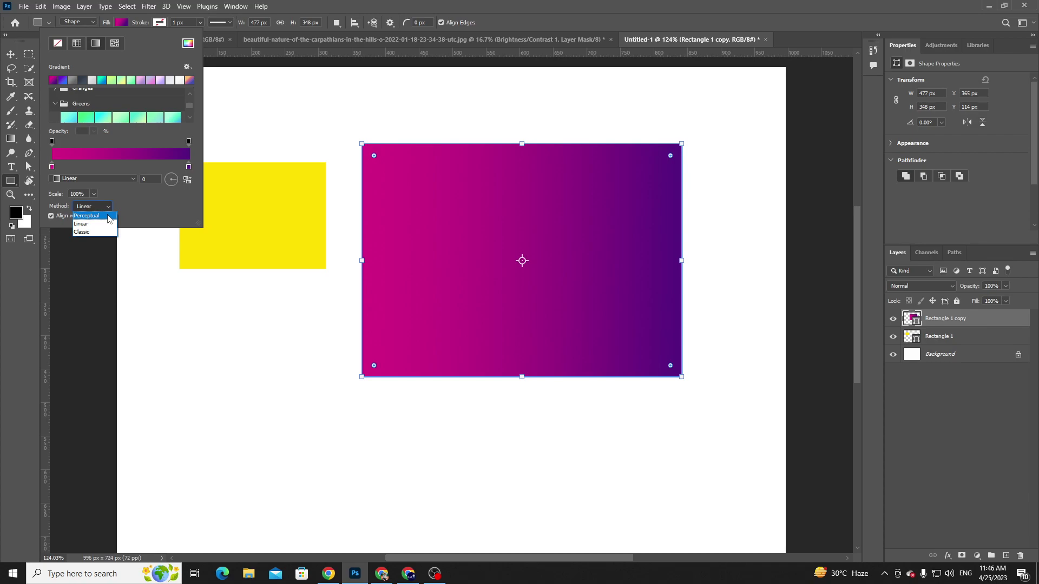
{"action": "left_click", "coordinate": [92, 216]}
{"action": "left_click", "coordinate": [106, 212]}
{"action": "left_click", "coordinate": [105, 223]}
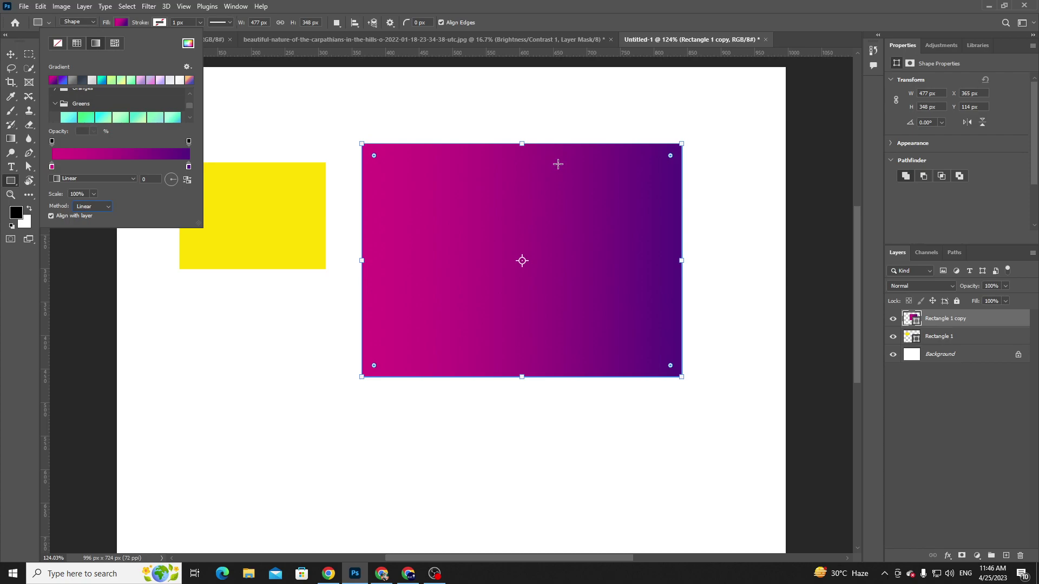
{"action": "left_click", "coordinate": [108, 208]}
{"action": "left_click", "coordinate": [104, 208]}
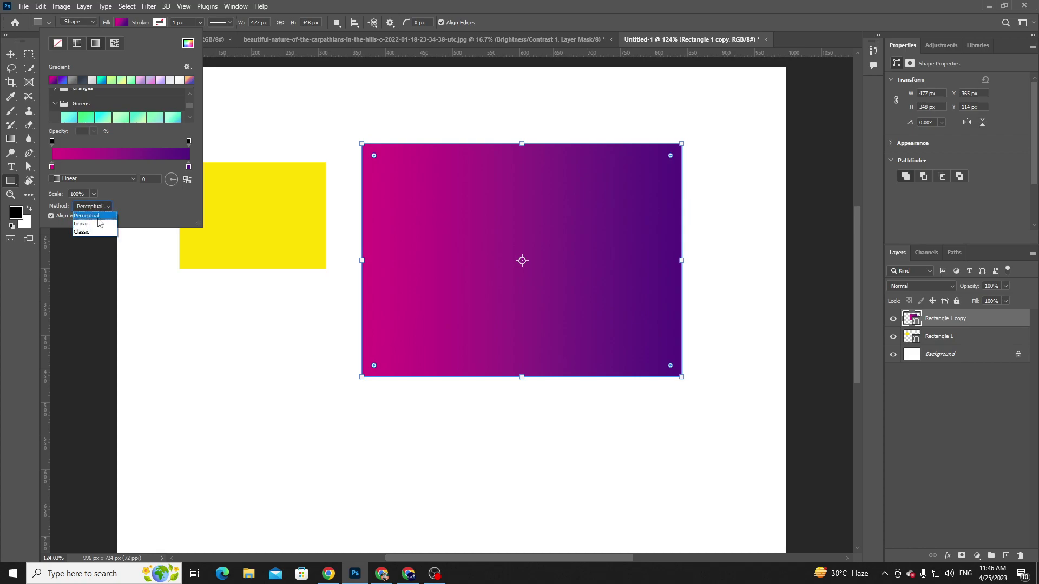
{"action": "left_click", "coordinate": [100, 219]}
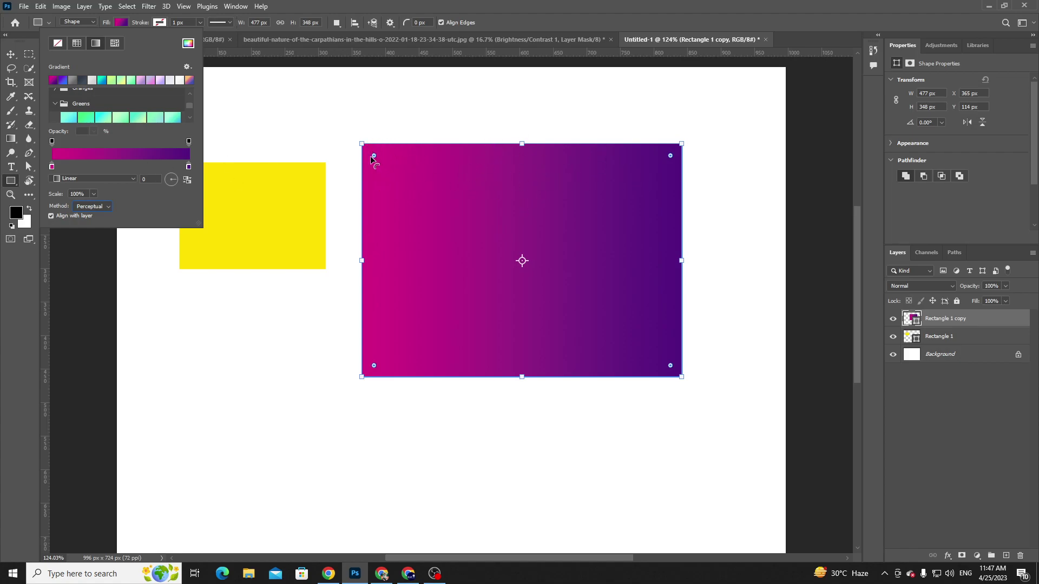
- Round all four corners of the gradient rectangle and set its gradient method to Linear
{"action": "left_click_drag", "start_coordinate": [374, 156], "coordinate": [387, 166]}
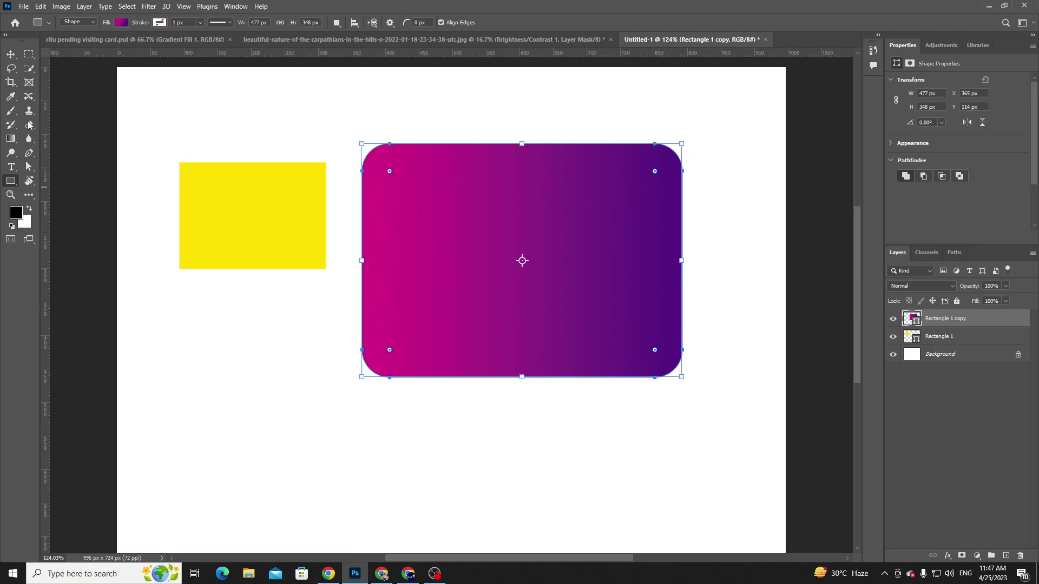
{"action": "left_click", "coordinate": [121, 22]}
{"action": "left_click", "coordinate": [98, 206]}
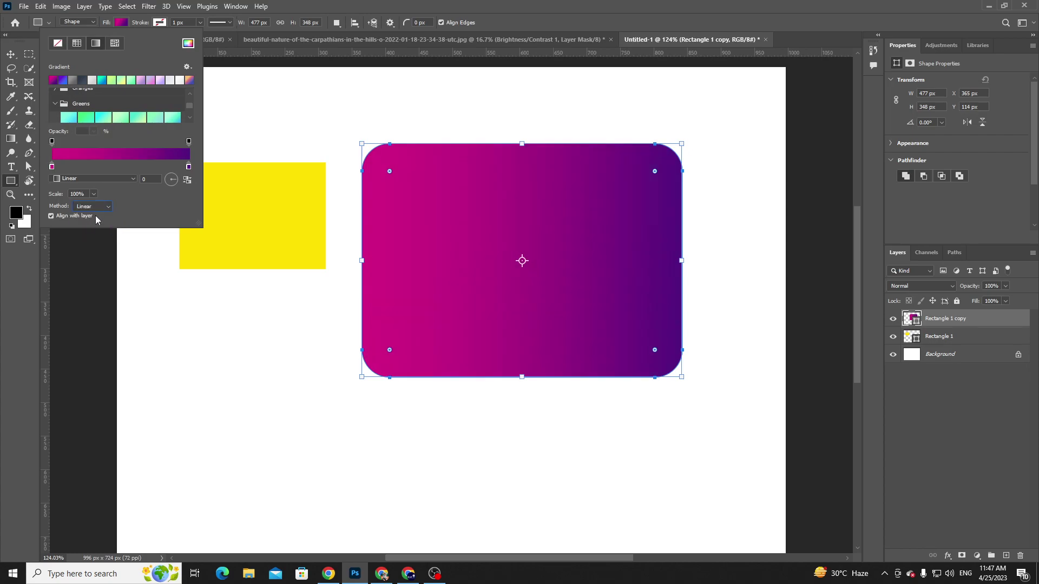
- Set the rounded rectangle's gradient method to Perceptual for comparison and change it to Classic
{"action": "left_click", "coordinate": [101, 206]}
{"action": "left_click", "coordinate": [98, 216]}
{"action": "left_click", "coordinate": [93, 206]}
{"action": "left_click", "coordinate": [92, 216]}
{"action": "left_click", "coordinate": [81, 210]}
{"action": "left_click", "coordinate": [89, 233]}
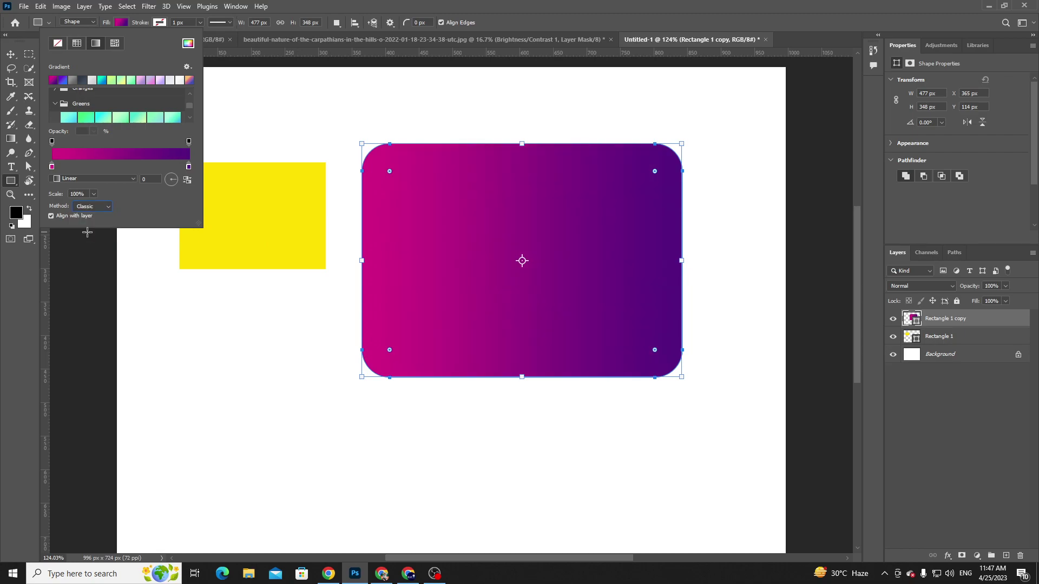
- Compare the Classic gradient method with the other methods again on the rounded rectangle, ending on Classic
{"action": "left_click", "coordinate": [102, 208]}
{"action": "left_click", "coordinate": [93, 231]}
{"action": "left_click", "coordinate": [96, 211]}
{"action": "left_click", "coordinate": [98, 214]}
{"action": "left_click", "coordinate": [99, 208]}
{"action": "left_click", "coordinate": [99, 209]}
{"action": "left_click", "coordinate": [95, 207]}
{"action": "left_click", "coordinate": [96, 230]}
{"action": "left_click", "coordinate": [100, 208]}
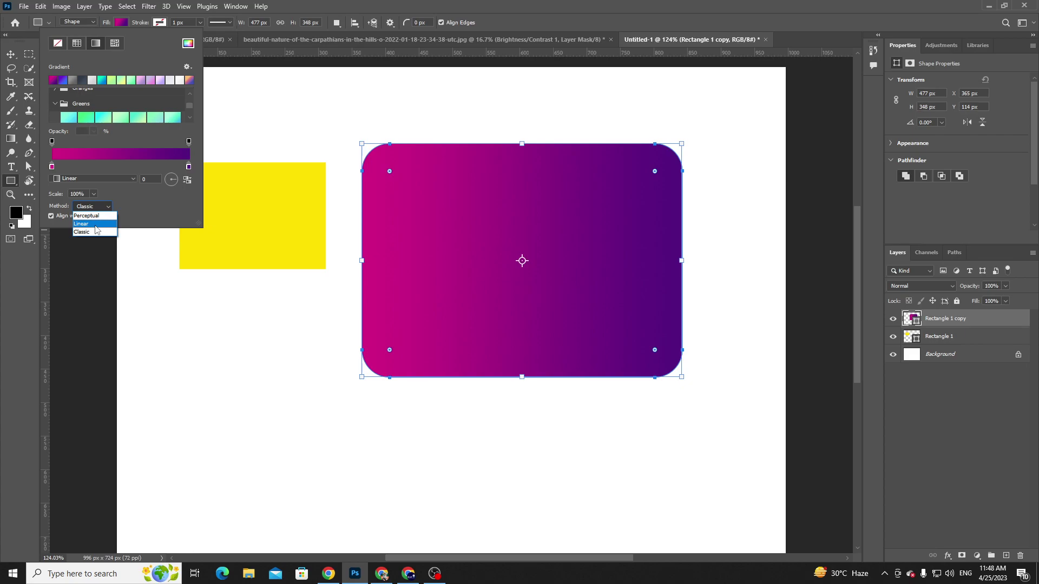
{"action": "left_click", "coordinate": [148, 203]}
- Add a color stop at location 50 in the Gradient Editor and color it with magenta sampled from the rectangle
{"action": "left_click", "coordinate": [81, 158]}
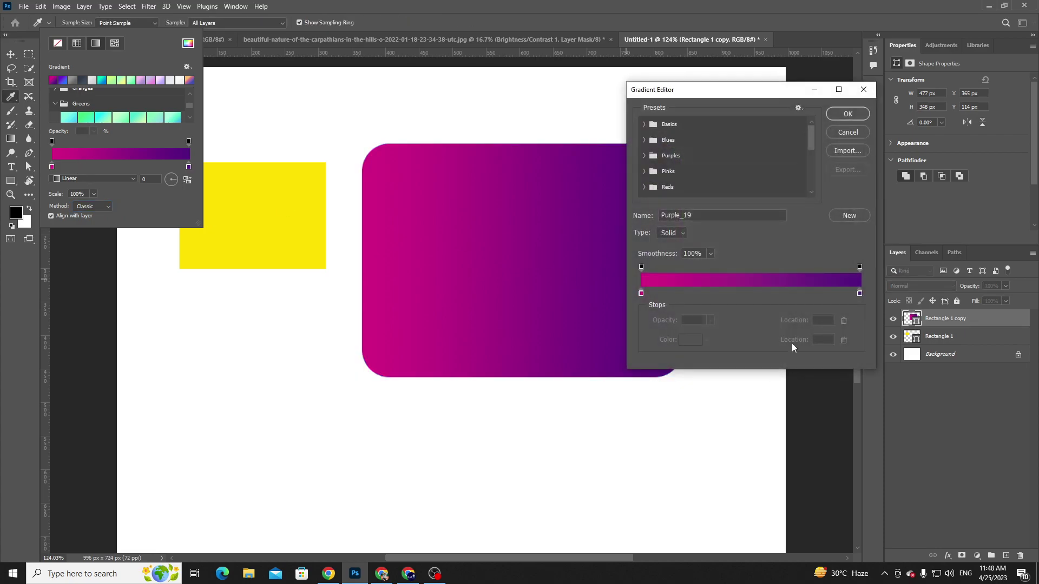
{"action": "left_click", "coordinate": [752, 293]}
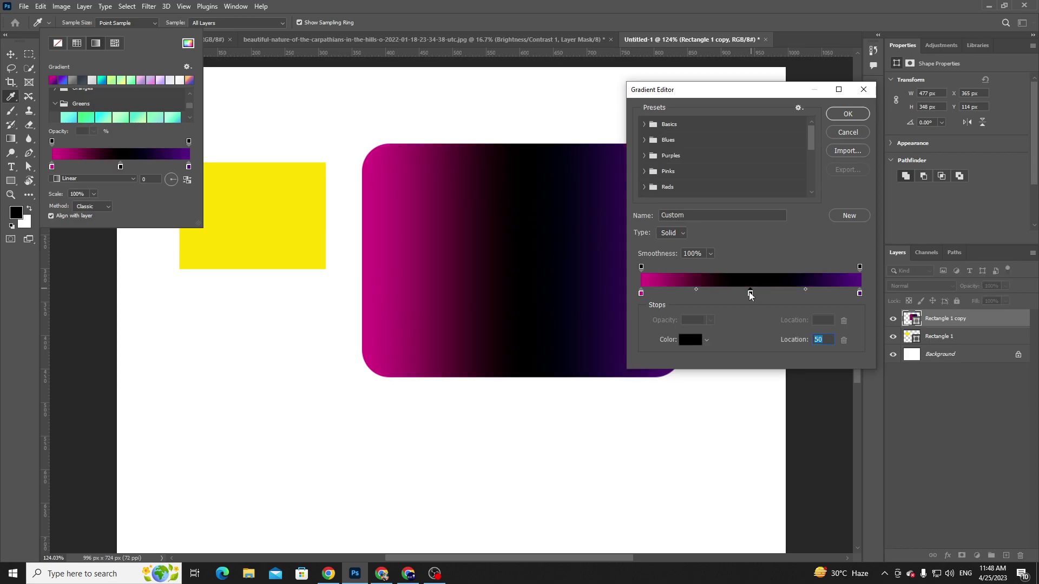
{"action": "double_click", "coordinate": [752, 294]}
{"action": "left_click", "coordinate": [420, 236]}
{"action": "left_click_drag", "start_coordinate": [785, 248], "coordinate": [790, 218]}
{"action": "left_click", "coordinate": [774, 236]}
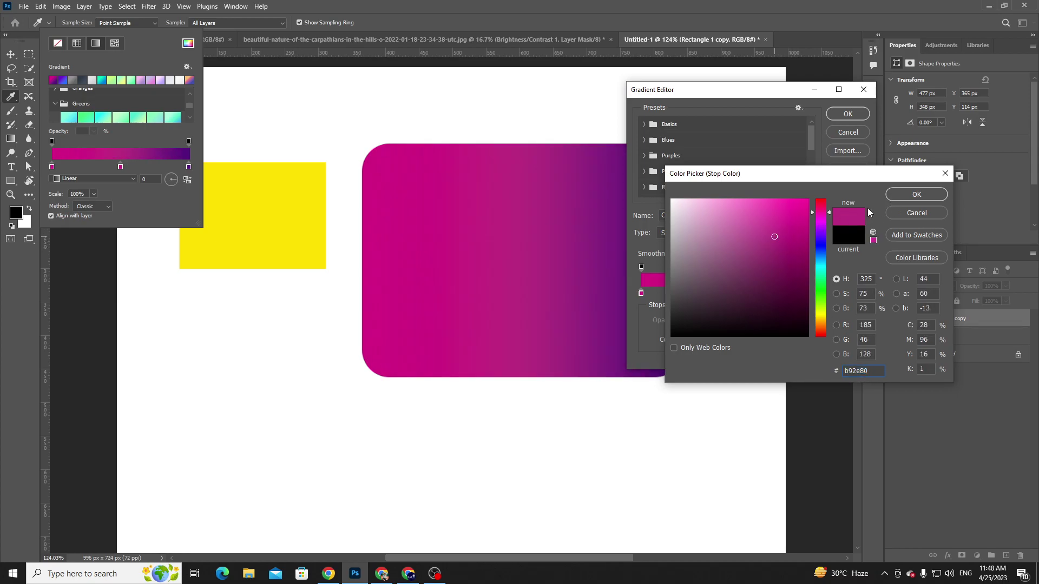
{"action": "left_click", "coordinate": [402, 204]}
{"action": "left_click", "coordinate": [916, 194]}
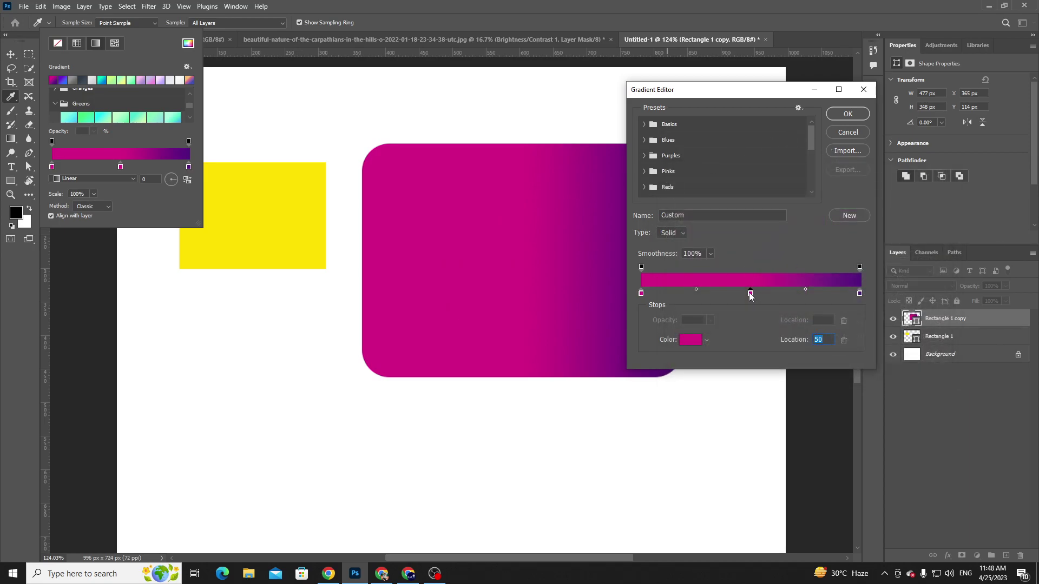
- Try removing the middle color stop from the gradient twice, undo each removal, and close the Gradient Editor
{"action": "left_click_drag", "start_coordinate": [750, 296], "coordinate": [754, 321]}
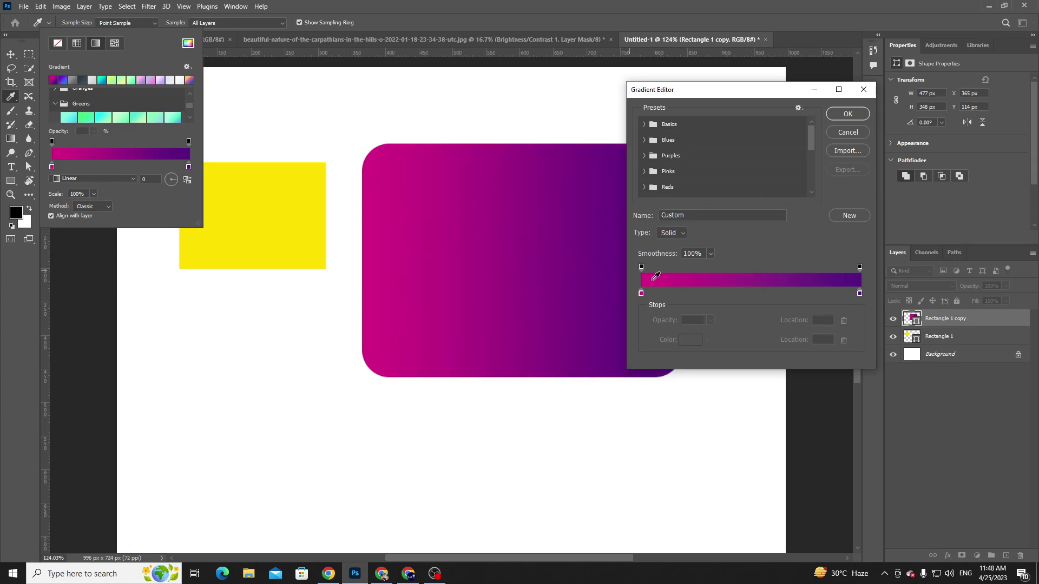
{"action": "key", "text": "ctrl+z"}
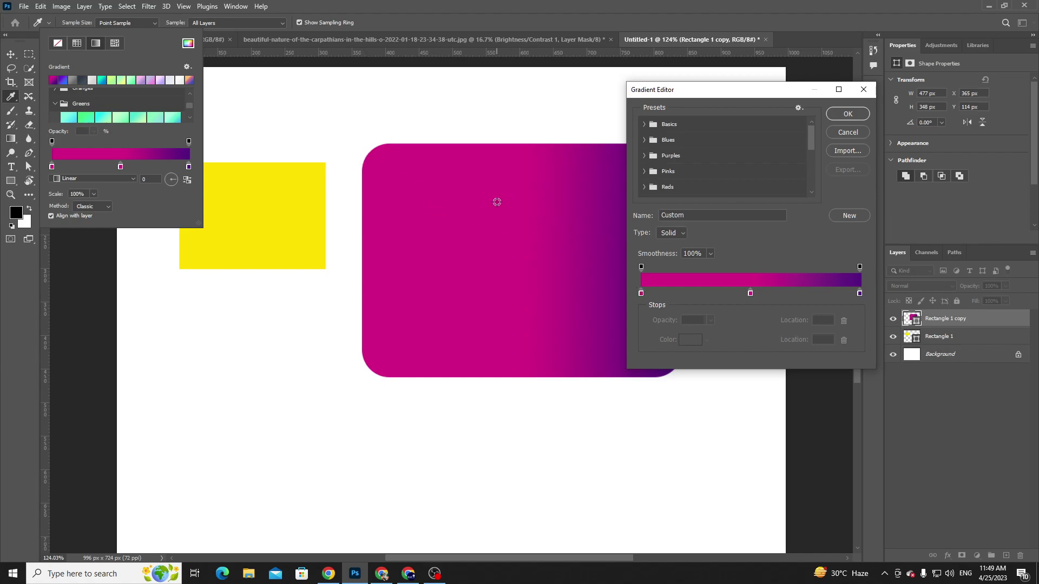
{"action": "left_click_drag", "start_coordinate": [751, 295], "coordinate": [576, 298]}
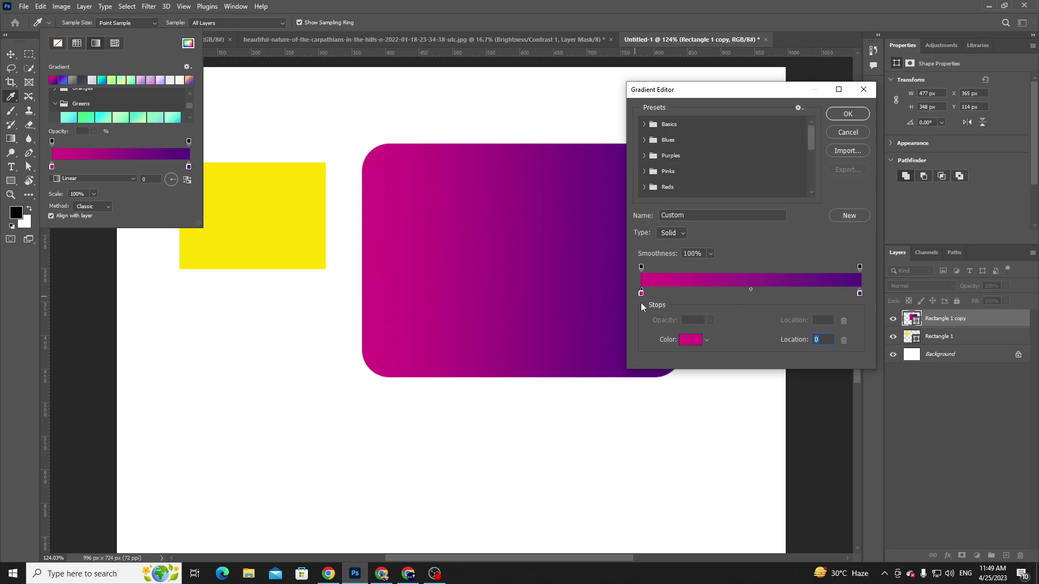
{"action": "key", "text": "ctrl+z"}
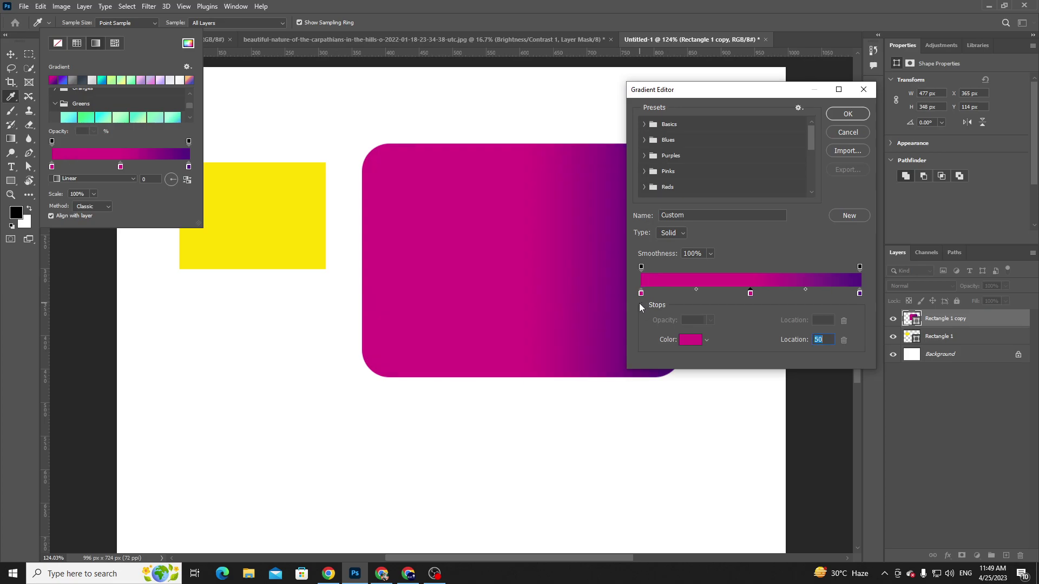
{"action": "left_click", "coordinate": [838, 131]}
- Set the three-stop gradient's method to Perceptual and look over the gradient preset options
{"action": "left_click", "coordinate": [93, 206]}
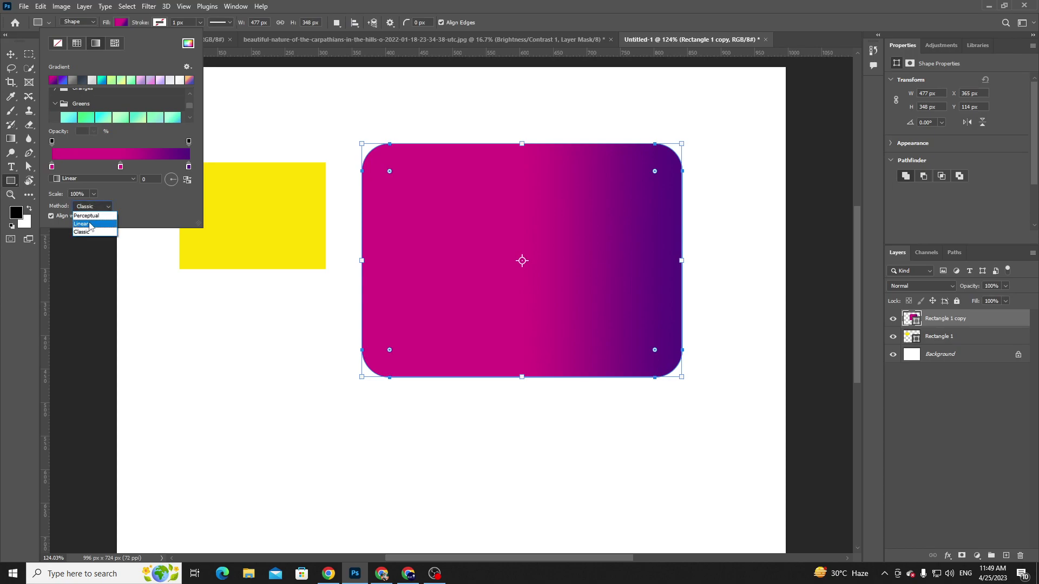
{"action": "left_click", "coordinate": [91, 215]}
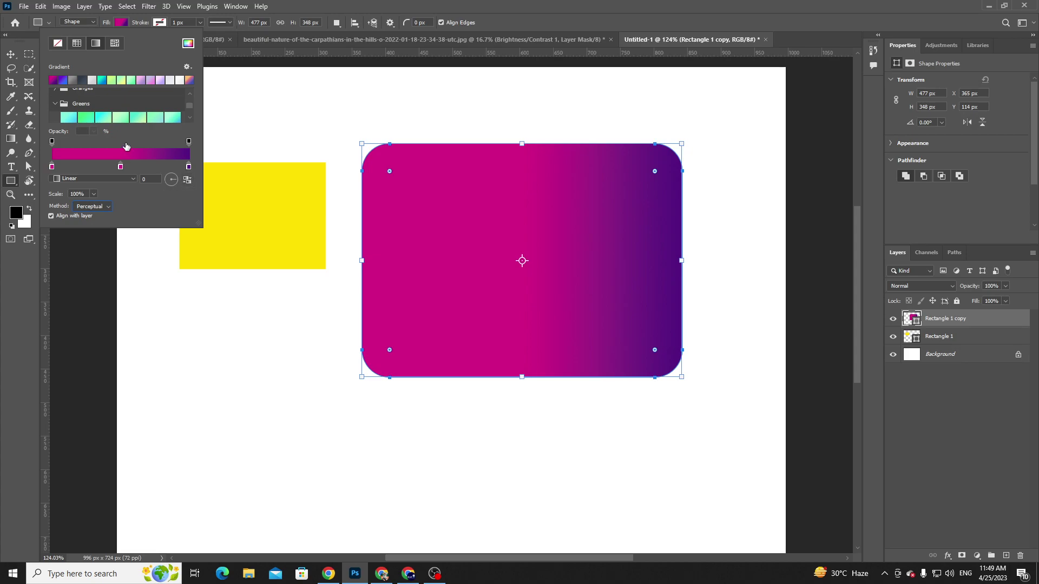
{"action": "left_click", "coordinate": [189, 68]}
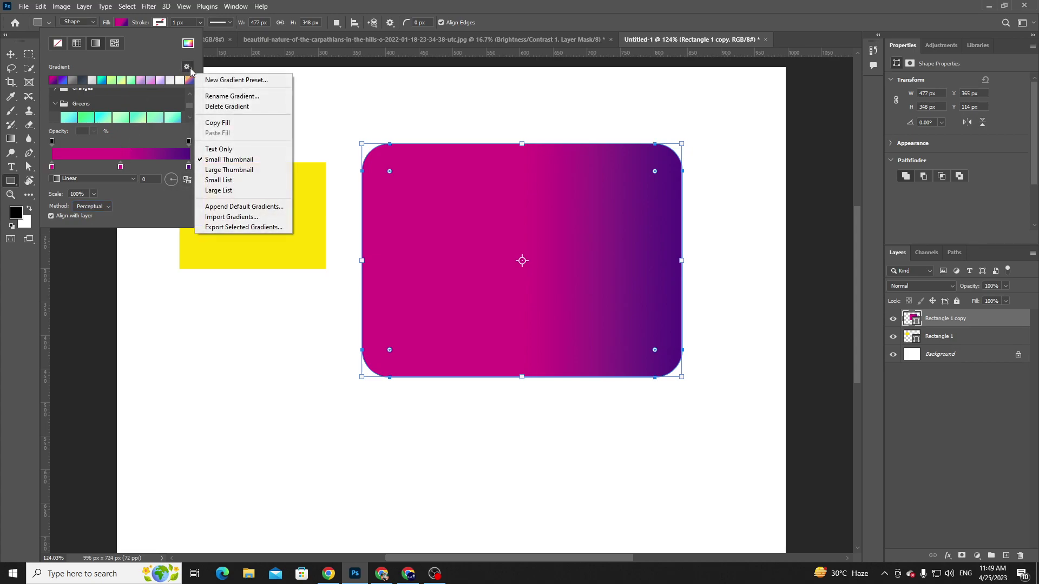
{"action": "left_click", "coordinate": [148, 208]}
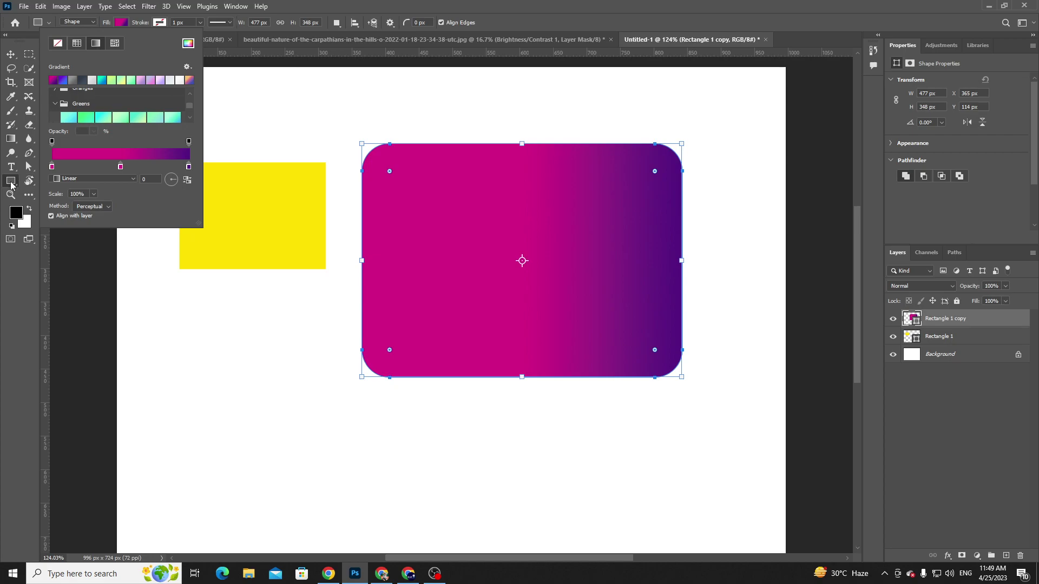
- Activate the Gradient Tool and open its current blue gradient in the Gradient Editor
{"action": "right_click", "coordinate": [16, 185]}
{"action": "left_click", "coordinate": [11, 139]}
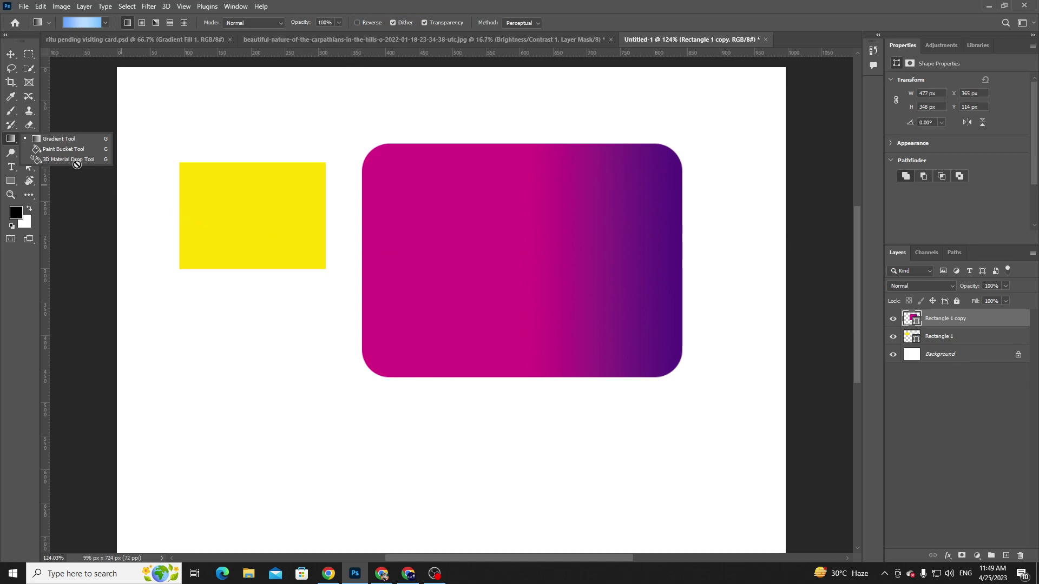
{"action": "left_click", "coordinate": [60, 139]}
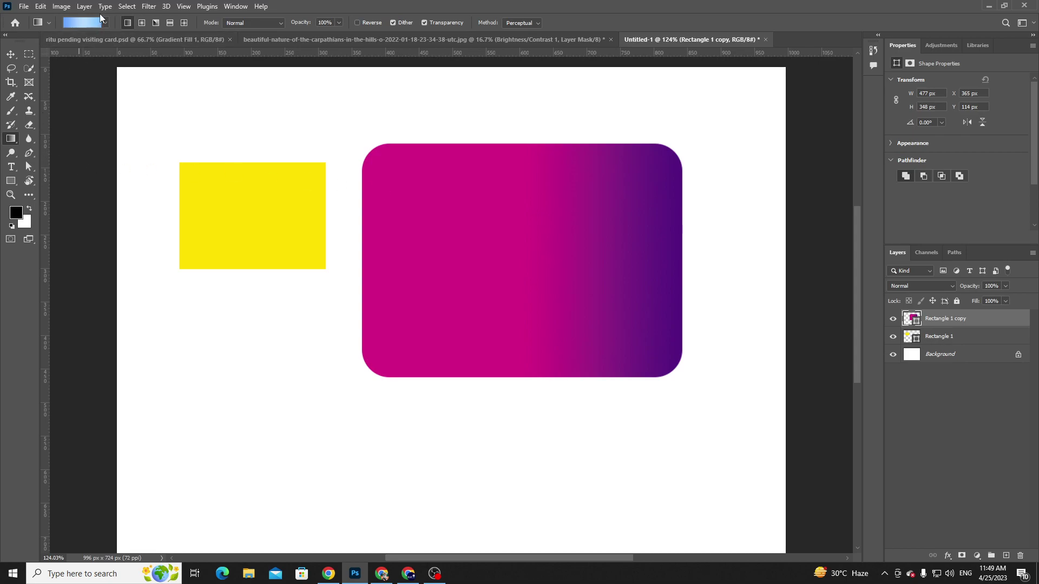
{"action": "left_click", "coordinate": [81, 22]}
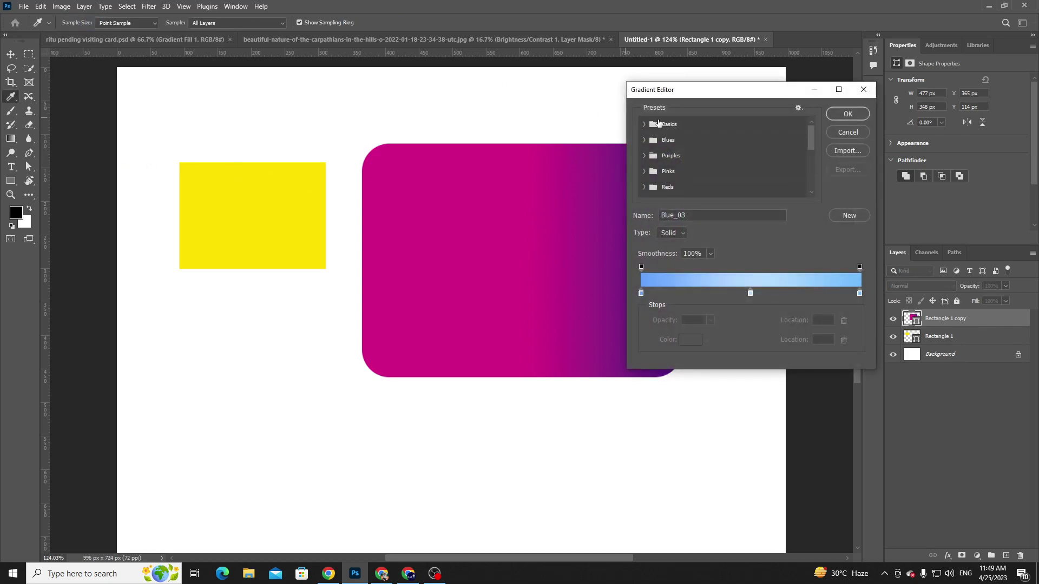
- Compare the three Basics gradient presets and apply Foreground to Transparent as the Gradient Tool's gradient
{"action": "left_click", "coordinate": [644, 124]}
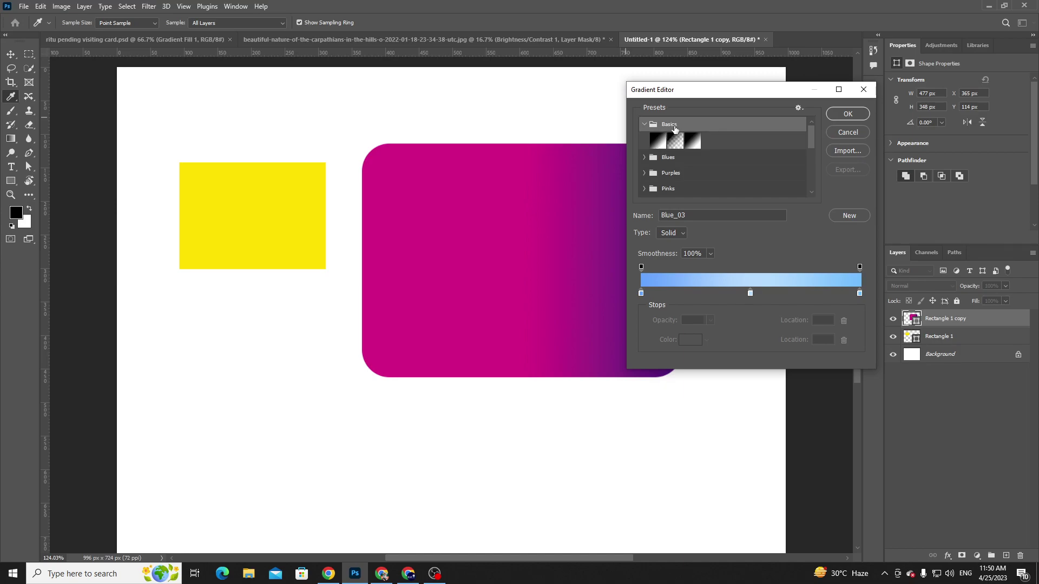
{"action": "left_click", "coordinate": [658, 142]}
{"action": "left_click", "coordinate": [675, 142]}
{"action": "left_click", "coordinate": [694, 144]}
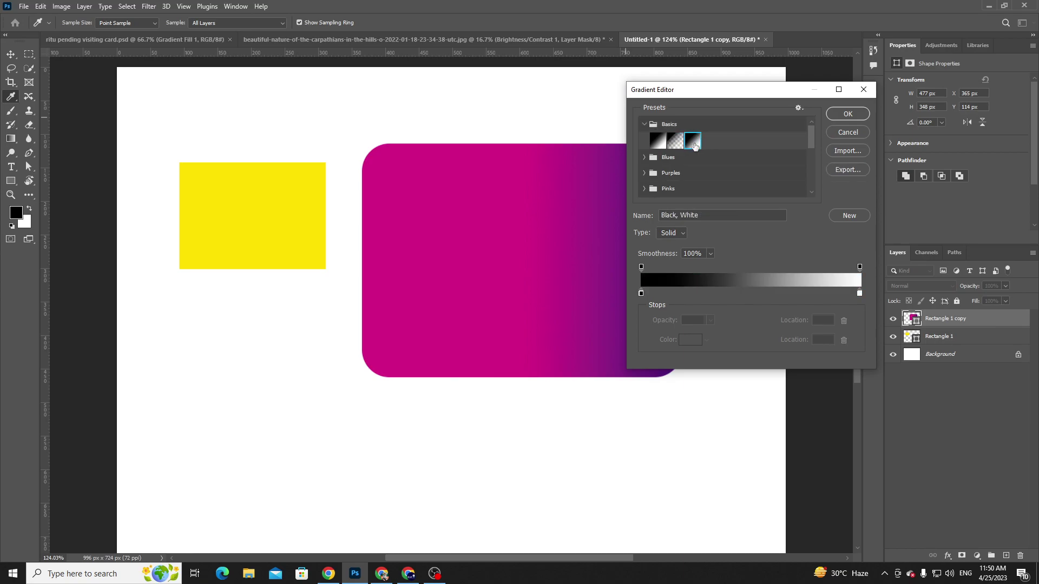
{"action": "left_click", "coordinate": [658, 142]}
{"action": "left_click", "coordinate": [675, 142]}
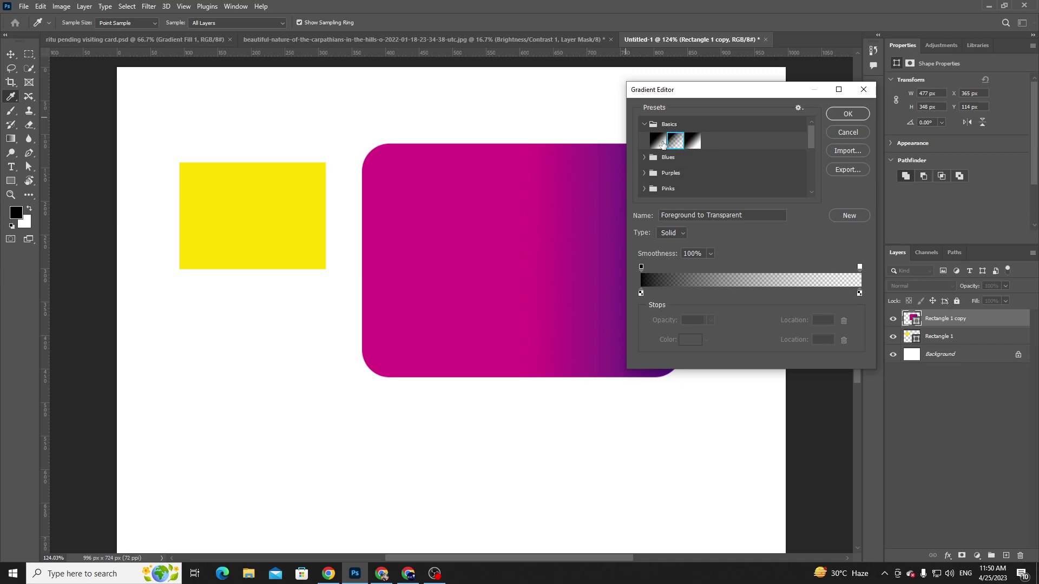
{"action": "left_click", "coordinate": [847, 115]}
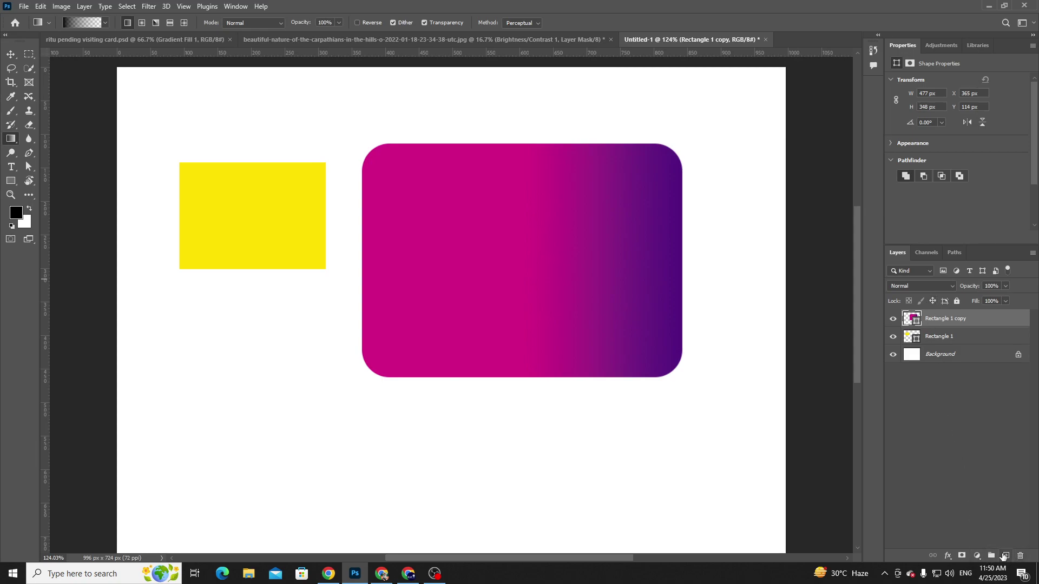
- Add a layer mask to the Rectangle 1 copy layer and reselect the Foreground to Transparent preset from Basics
{"action": "left_click", "coordinate": [961, 556]}
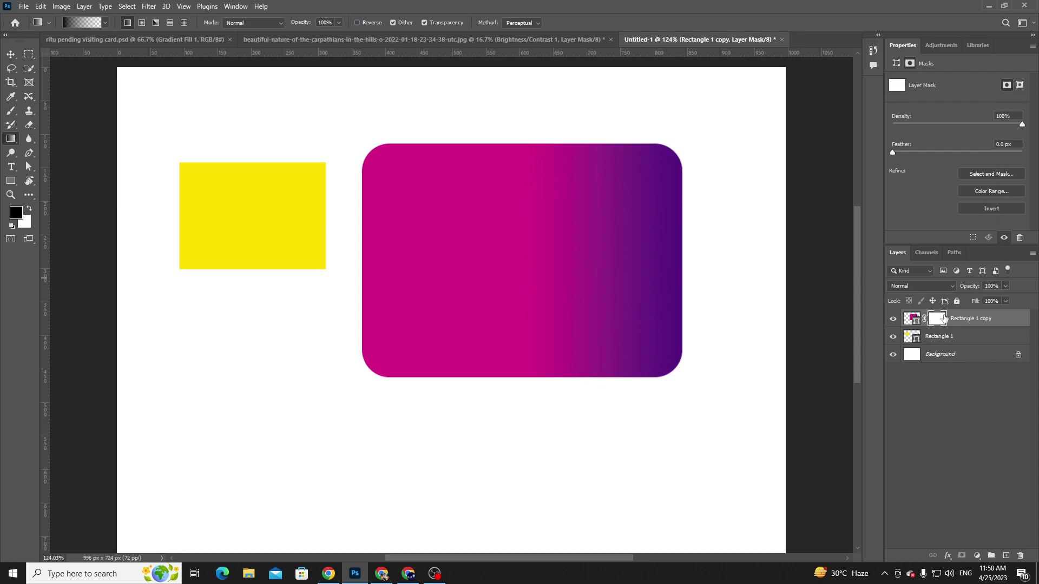
{"action": "left_click", "coordinate": [78, 23]}
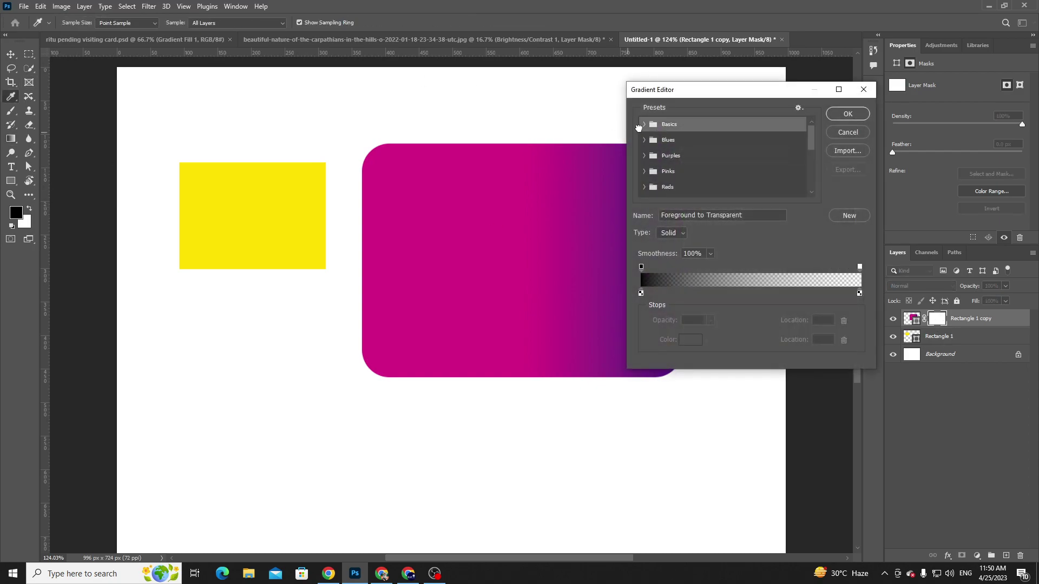
{"action": "left_click", "coordinate": [643, 126]}
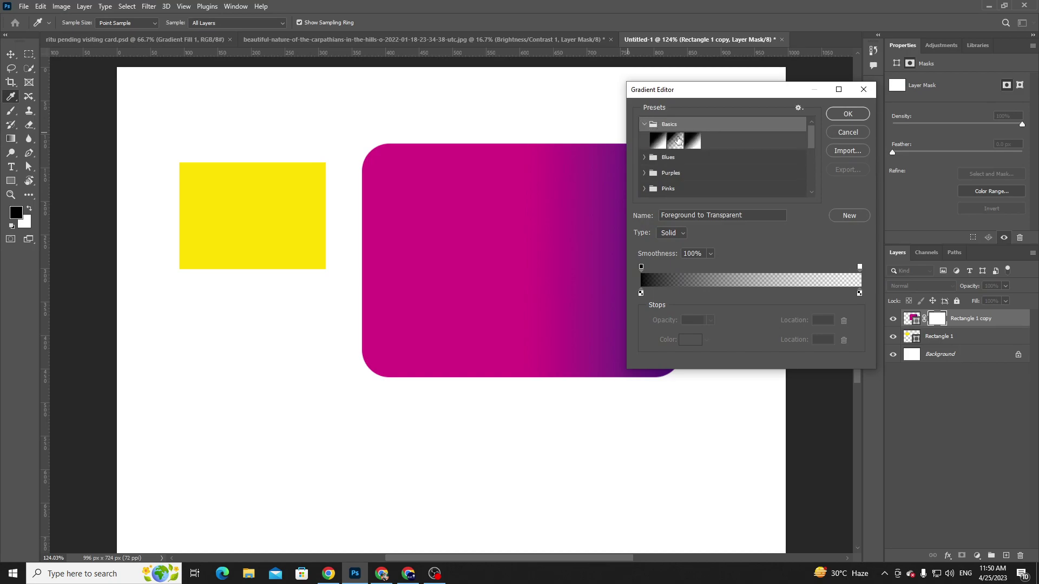
{"action": "left_click", "coordinate": [676, 139]}
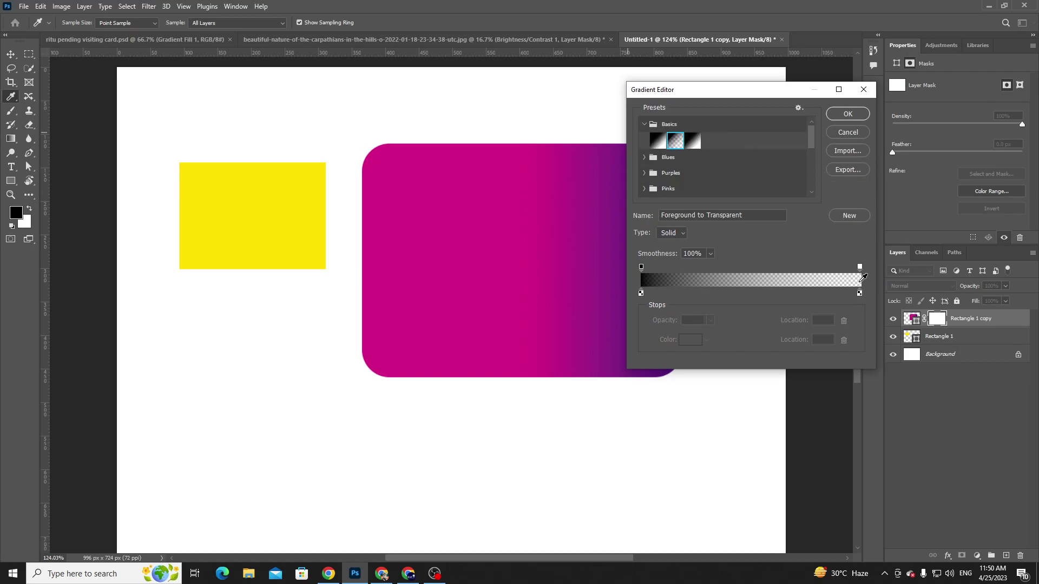
{"action": "left_click", "coordinate": [847, 115]}
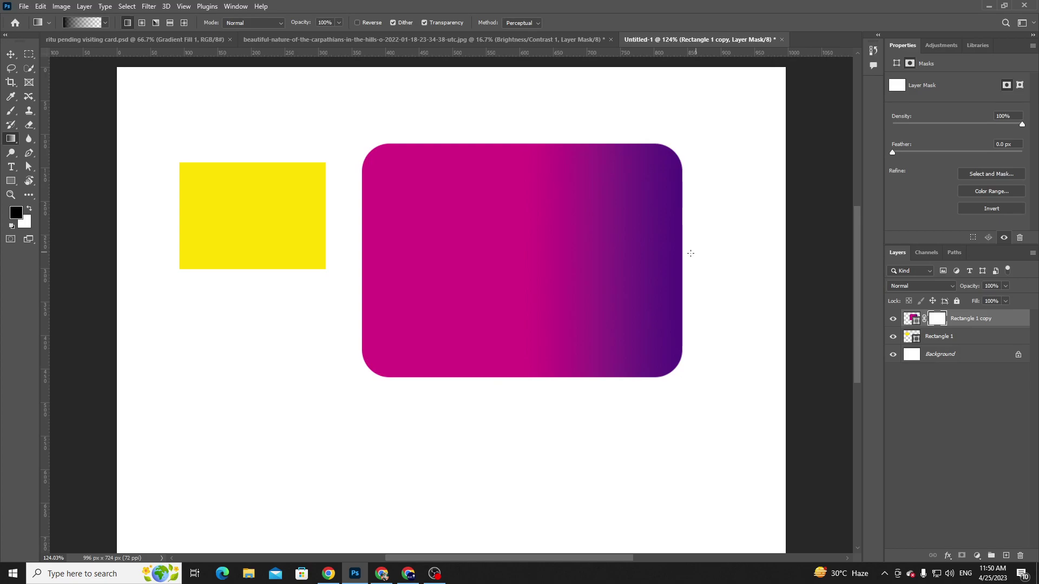
- Draw several Foreground to Transparent gradients in different directions across the magenta rectangle's layer mask
{"action": "left_click_drag", "start_coordinate": [687, 253], "coordinate": [525, 247]}
{"action": "left_click_drag", "start_coordinate": [657, 242], "coordinate": [480, 250]}
{"action": "left_click_drag", "start_coordinate": [592, 235], "coordinate": [468, 417]}
{"action": "left_click_drag", "start_coordinate": [407, 368], "coordinate": [471, 362]}
{"action": "left_click_drag", "start_coordinate": [390, 343], "coordinate": [612, 219]}
{"action": "left_click_drag", "start_coordinate": [660, 269], "coordinate": [225, 299]}
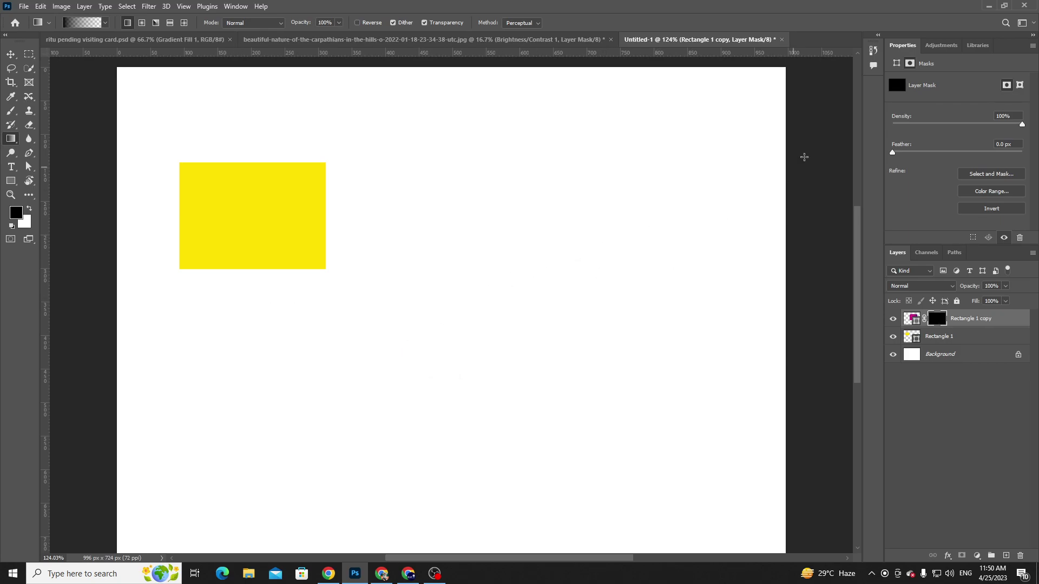
- Change the Gradient Tool's gradient to the Black, White preset from Basics
{"action": "left_click", "coordinate": [94, 23]}
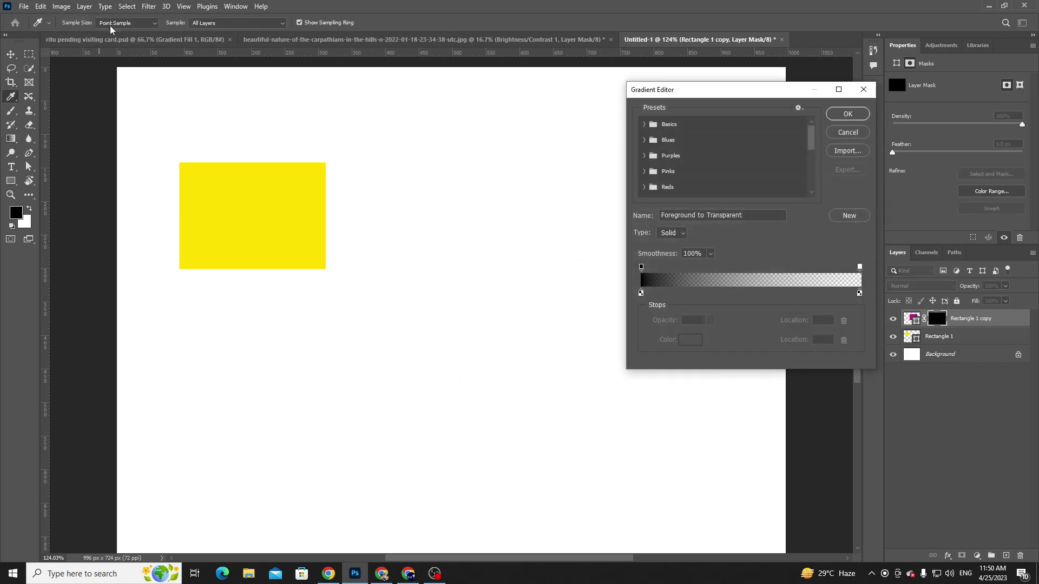
{"action": "left_click", "coordinate": [644, 124]}
{"action": "left_click", "coordinate": [693, 142]}
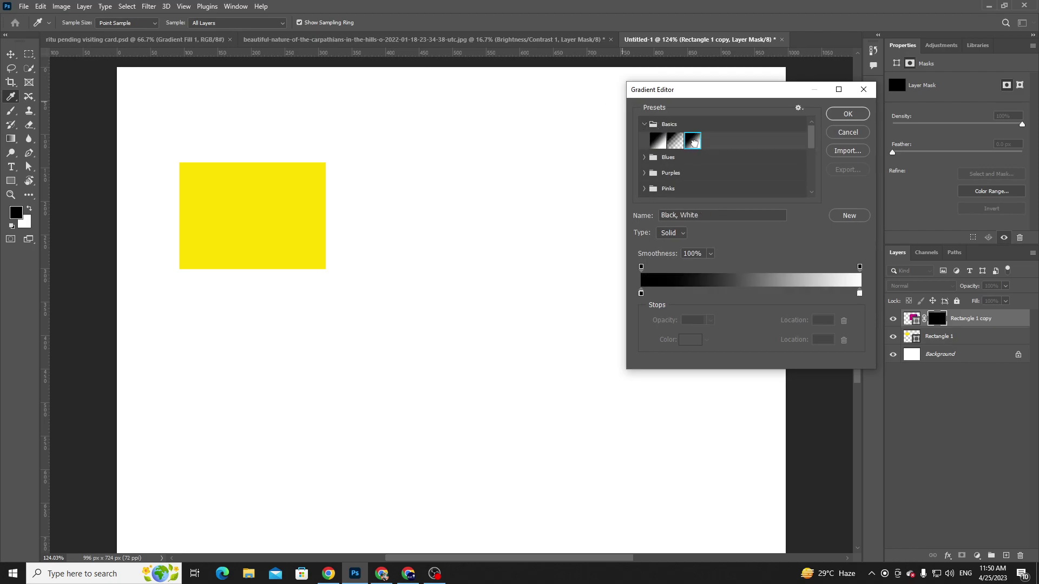
{"action": "left_click", "coordinate": [847, 113]}
- Try Black, White gradients in several directions on the mask, ending with a horizontal fade from the rectangle's purple edge towards its middle
{"action": "left_click_drag", "start_coordinate": [494, 281], "coordinate": [707, 234]}
{"action": "left_click_drag", "start_coordinate": [430, 282], "coordinate": [678, 216]}
{"action": "left_click_drag", "start_coordinate": [479, 252], "coordinate": [536, 241]}
{"action": "left_click_drag", "start_coordinate": [371, 268], "coordinate": [600, 256]}
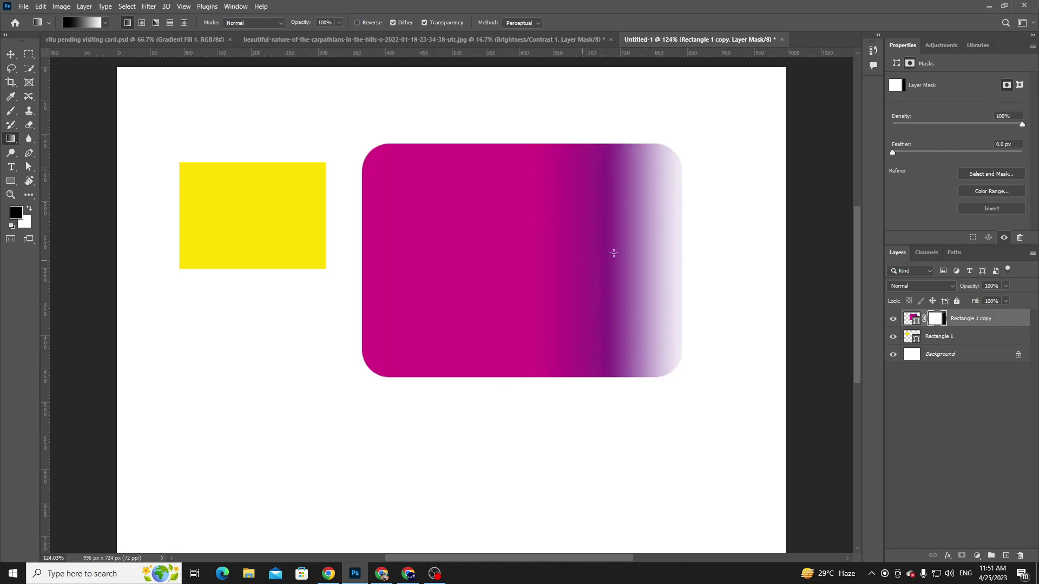
{"action": "left_click_drag", "start_coordinate": [684, 250], "coordinate": [495, 285]}
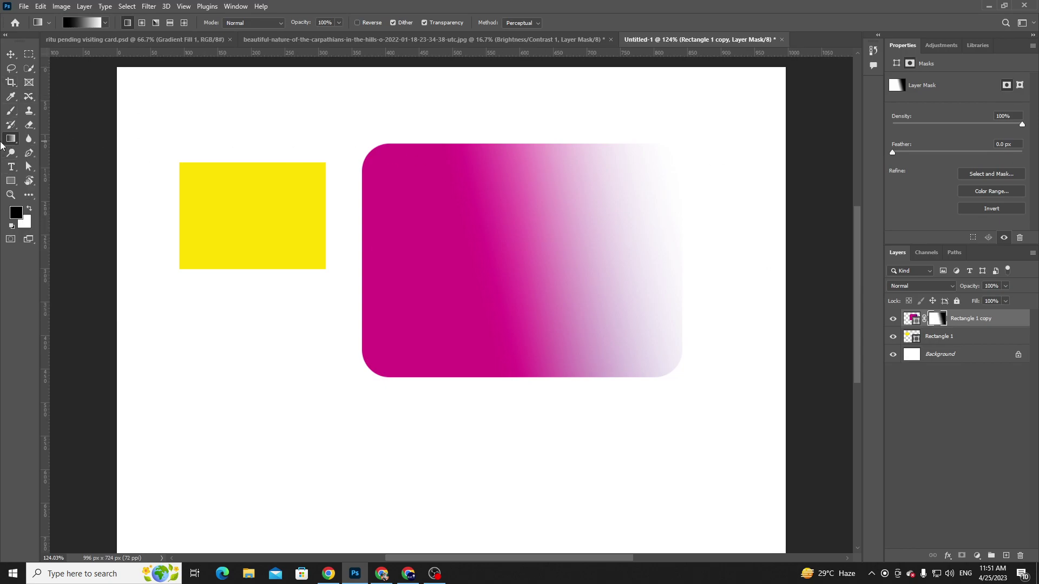
{"action": "key", "text": "ctrl+z"}
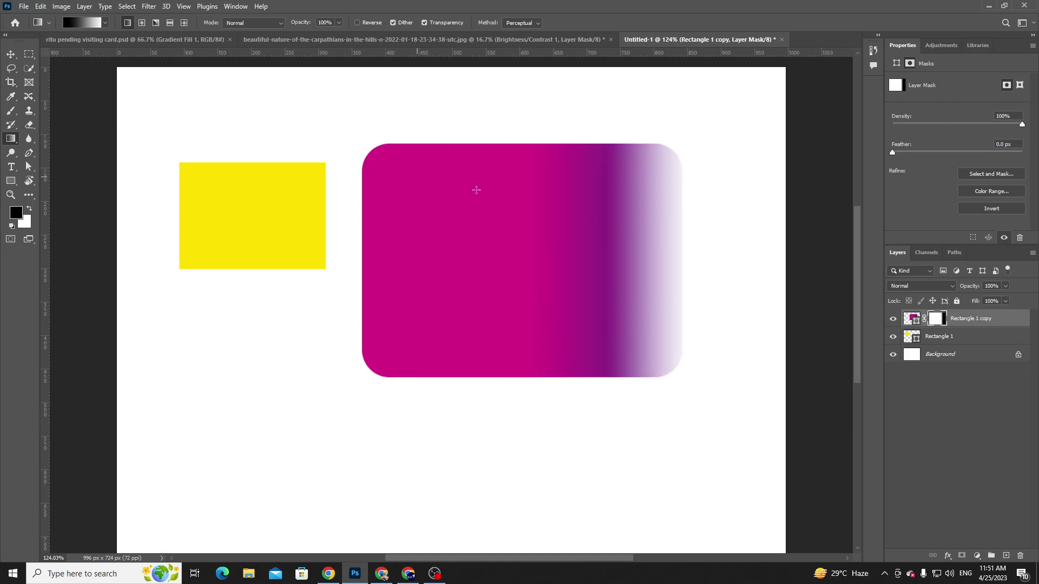
{"action": "left_click_drag", "start_coordinate": [738, 270], "coordinate": [525, 272]}
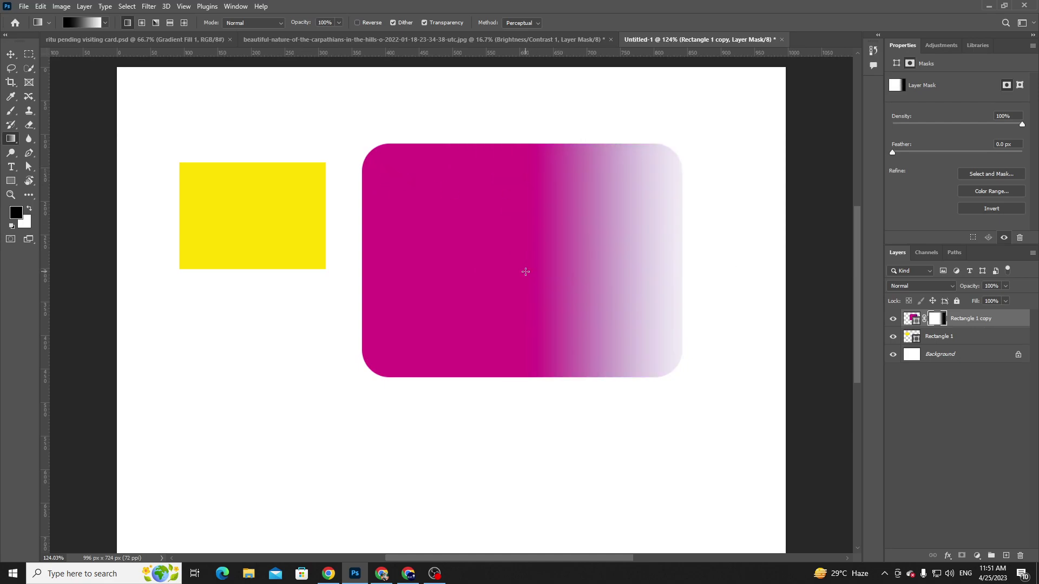
{"action": "left_click_drag", "start_coordinate": [701, 256], "coordinate": [494, 255]}
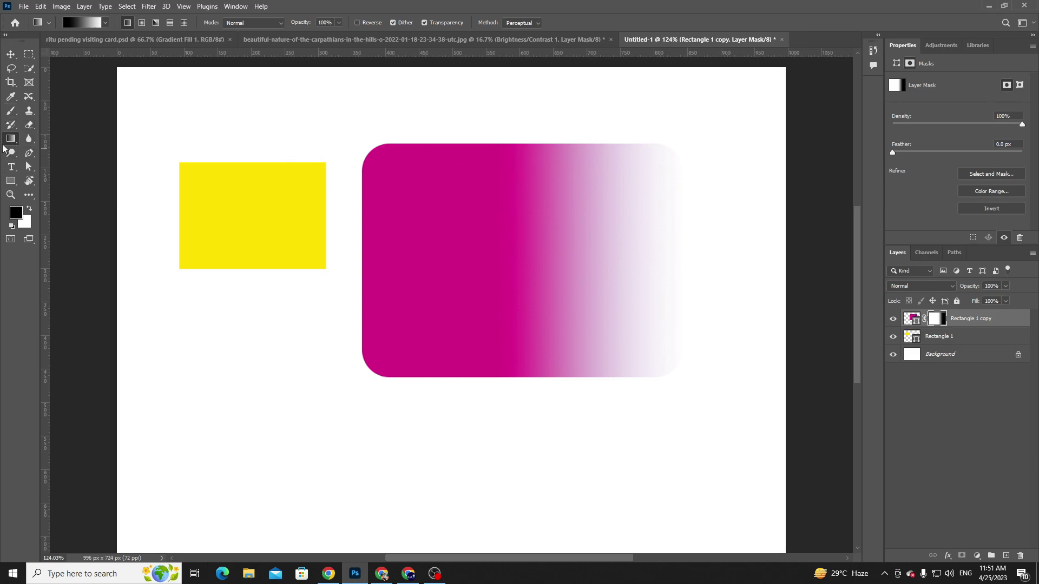
- Activate the Brush tool, set its size to 174 px, and undo a trial hard round stroke on the mask's faded area
{"action": "key", "text": "b"}
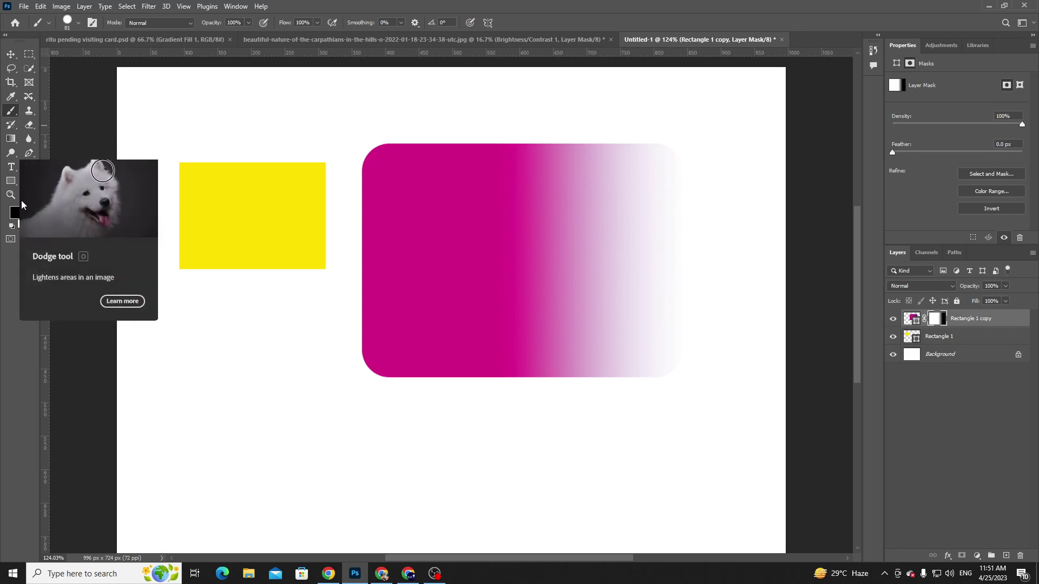
{"action": "right_click", "coordinate": [646, 156]}
{"action": "left_click_drag", "start_coordinate": [730, 183], "coordinate": [750, 184]}
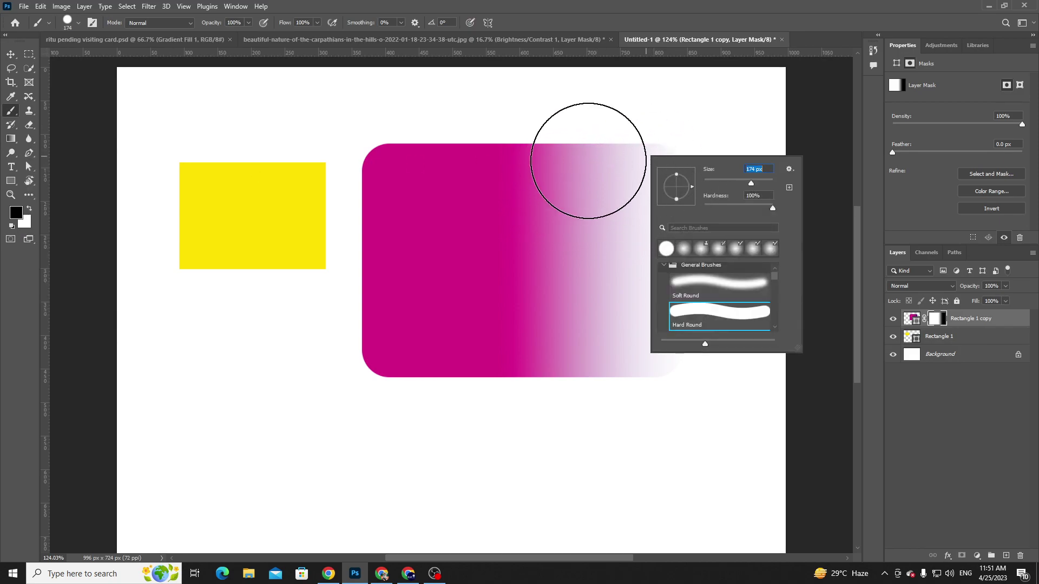
{"action": "left_click_drag", "start_coordinate": [594, 151], "coordinate": [628, 148]}
{"action": "key", "text": "ctrl+z"}
- Paint black over the faded side of the rectangle's mask with a soft brush and undo the most recent strokes
{"action": "right_click", "coordinate": [640, 187]}
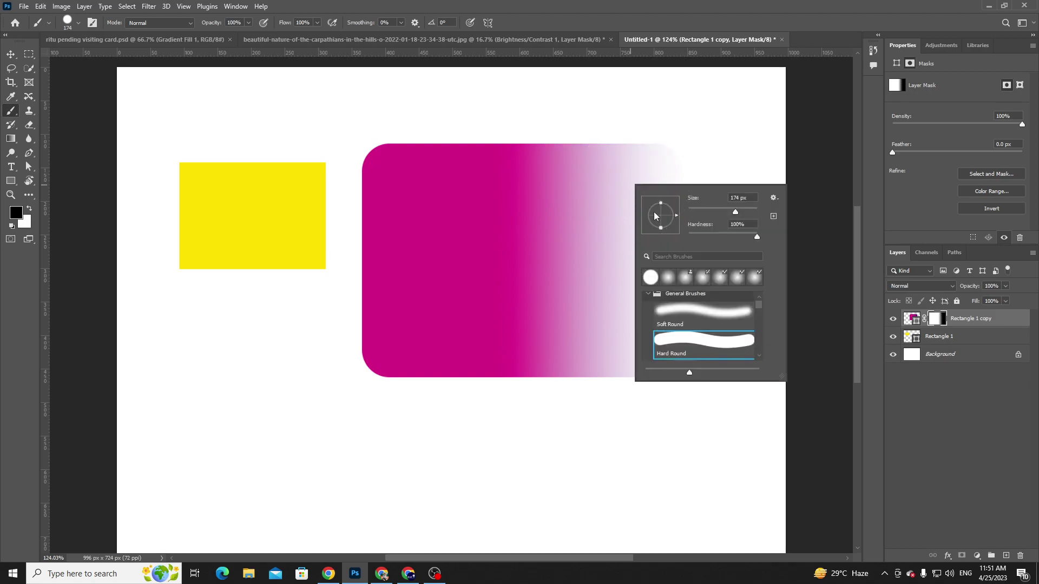
{"action": "left_click", "coordinate": [700, 164]}
{"action": "mouse_move", "coordinate": [701, 164]}
{"action": "left_mouse_down"}
{"action": "mouse_move", "coordinate": [626, 167]}
{"action": "mouse_move", "coordinate": [654, 185]}
{"action": "mouse_move", "coordinate": [621, 232]}
{"action": "mouse_move", "coordinate": [753, 336]}
{"action": "mouse_move", "coordinate": [730, 343]}
{"action": "left_mouse_up"}
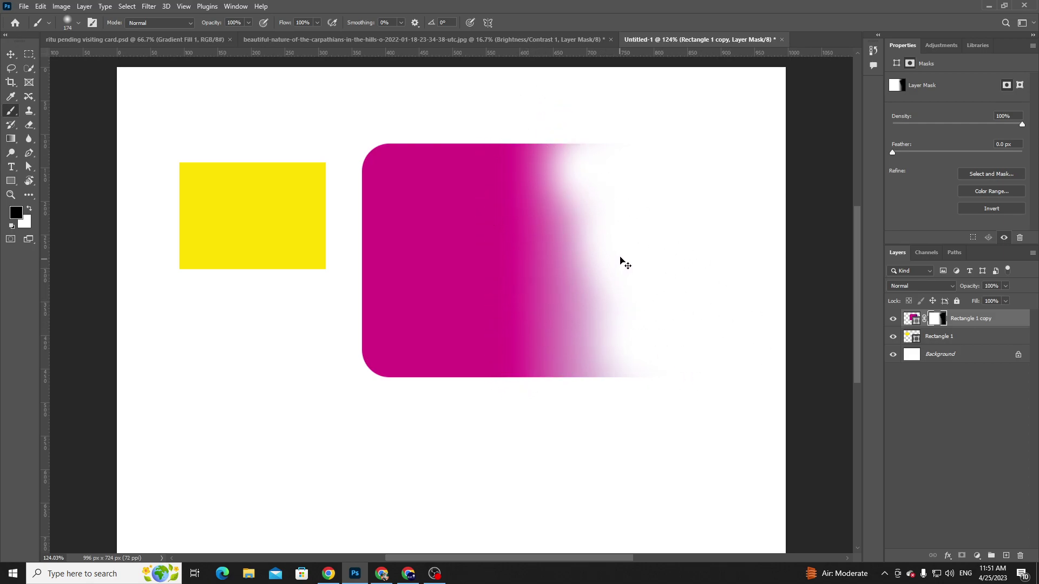
{"action": "key", "text": "ctrl+z"}
{"action": "key", "text": "ctrl+z"}
{"action": "key", "text": "ctrl+z"}
{"action": "key", "text": "ctrl+z"}
{"action": "key", "text": "ctrl+z"}
{"action": "key", "text": "ctrl+z"}
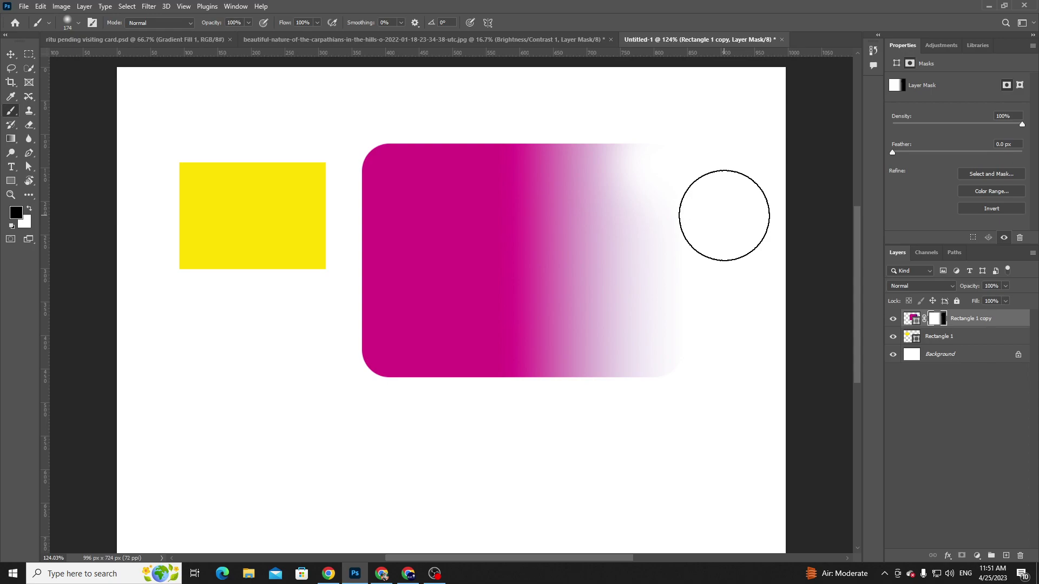
- Return to the Gradient Tool and look over its method options and the rectangle's shape and mask properties
{"action": "left_click", "coordinate": [11, 139]}
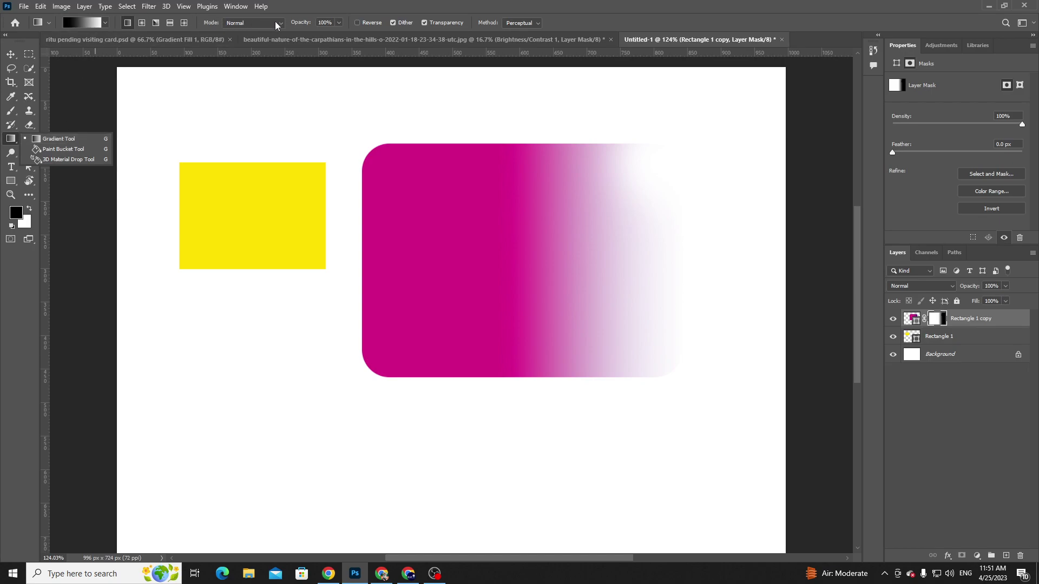
{"action": "left_click", "coordinate": [512, 25]}
{"action": "left_click", "coordinate": [588, 27]}
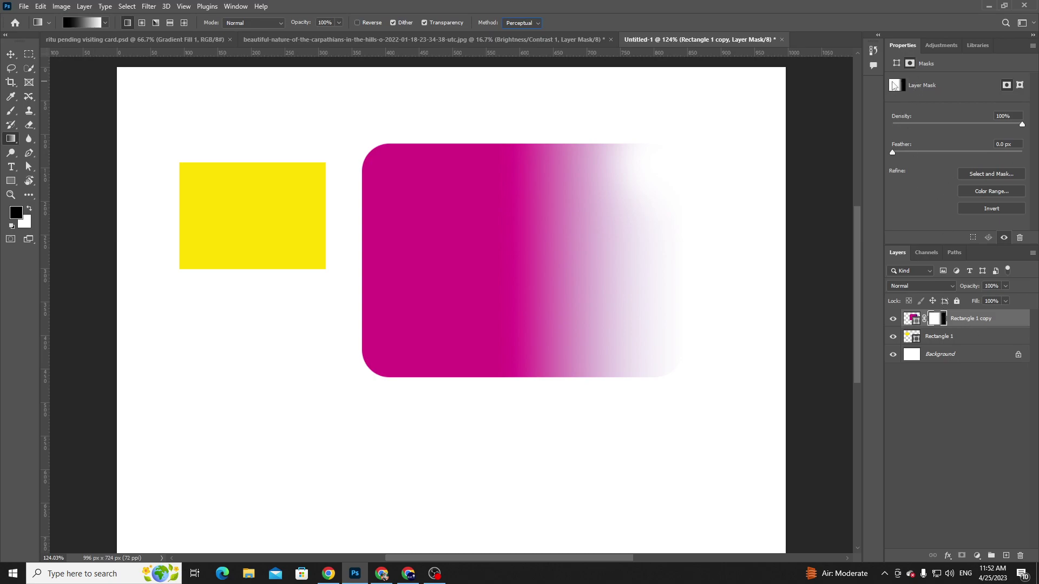
{"action": "left_click", "coordinate": [896, 63]}
{"action": "left_click", "coordinate": [910, 63]}
{"action": "mouse_move", "coordinate": [411, 578]}
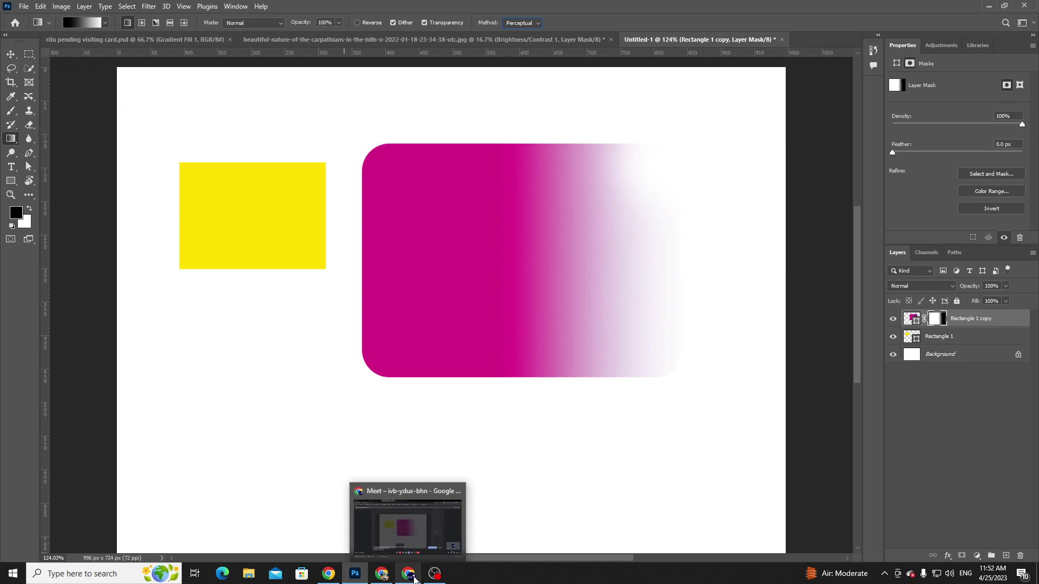